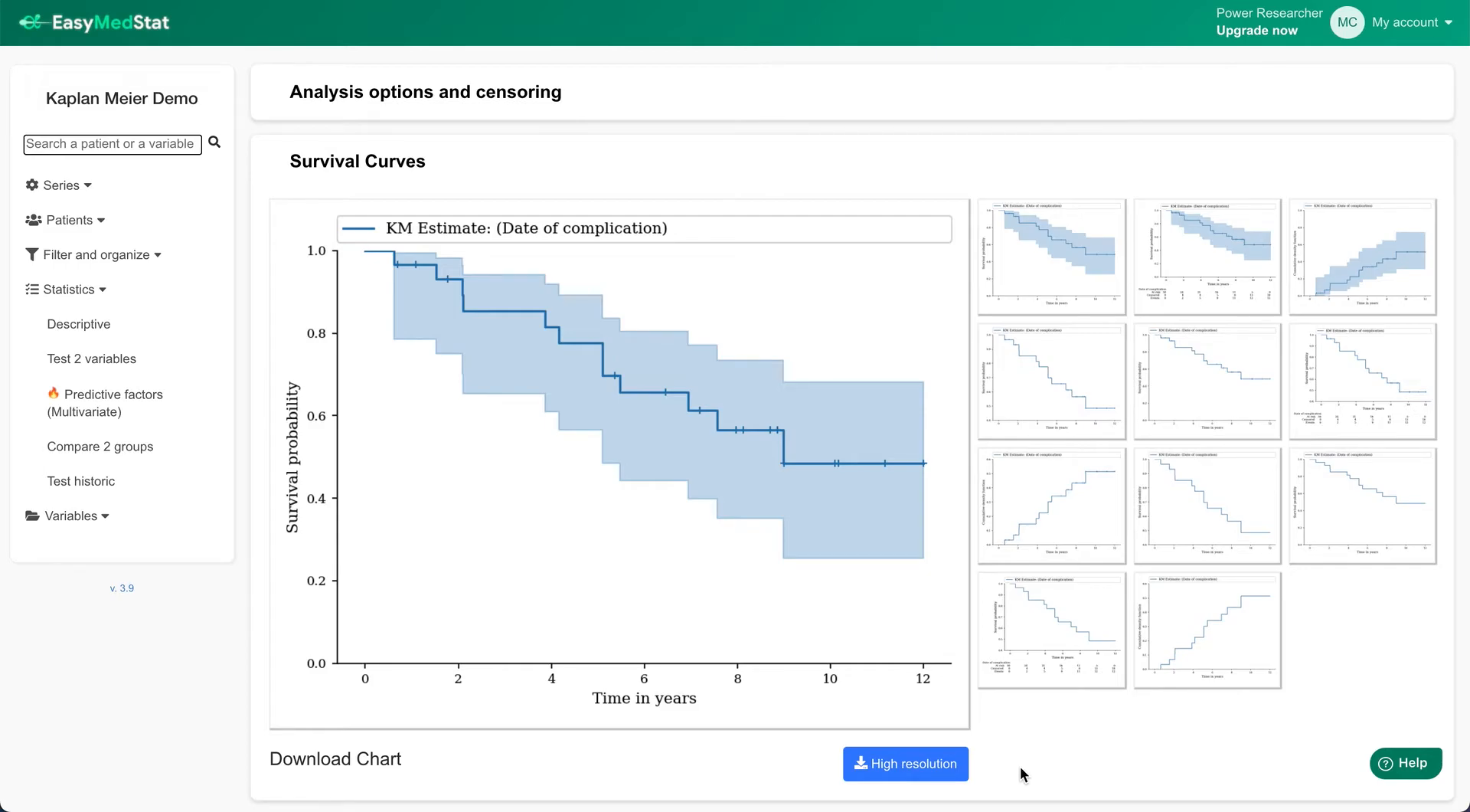
- Switch to the Excel workbook and look through the patient rows of the 20210816-DemoKaplanMeier sheet
key("super+Tab")
key("super+Tab")
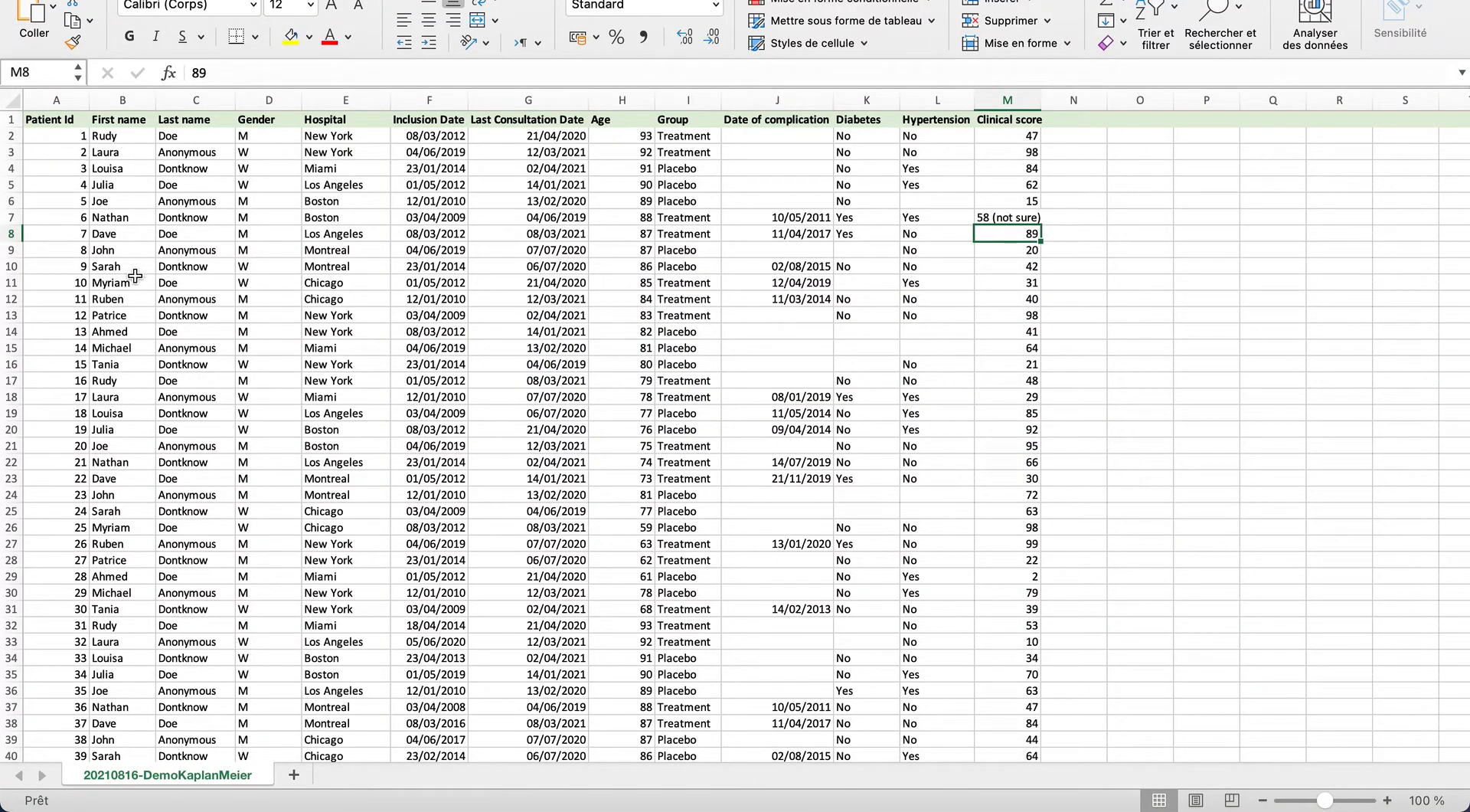
scroll(376, 362, "down", 5)
scroll(376, 362, "down", 8)
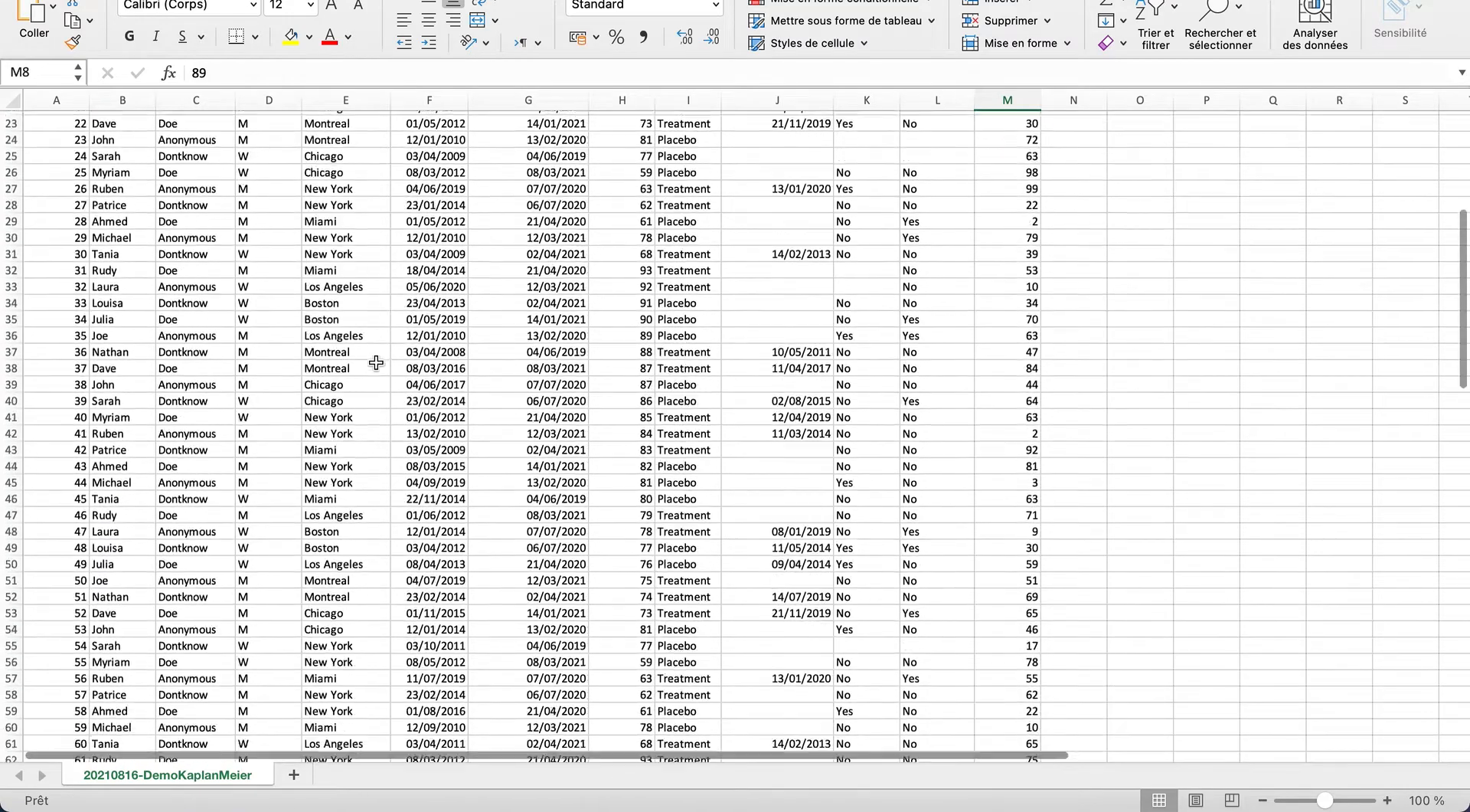
scroll(376, 362, "up", 12)
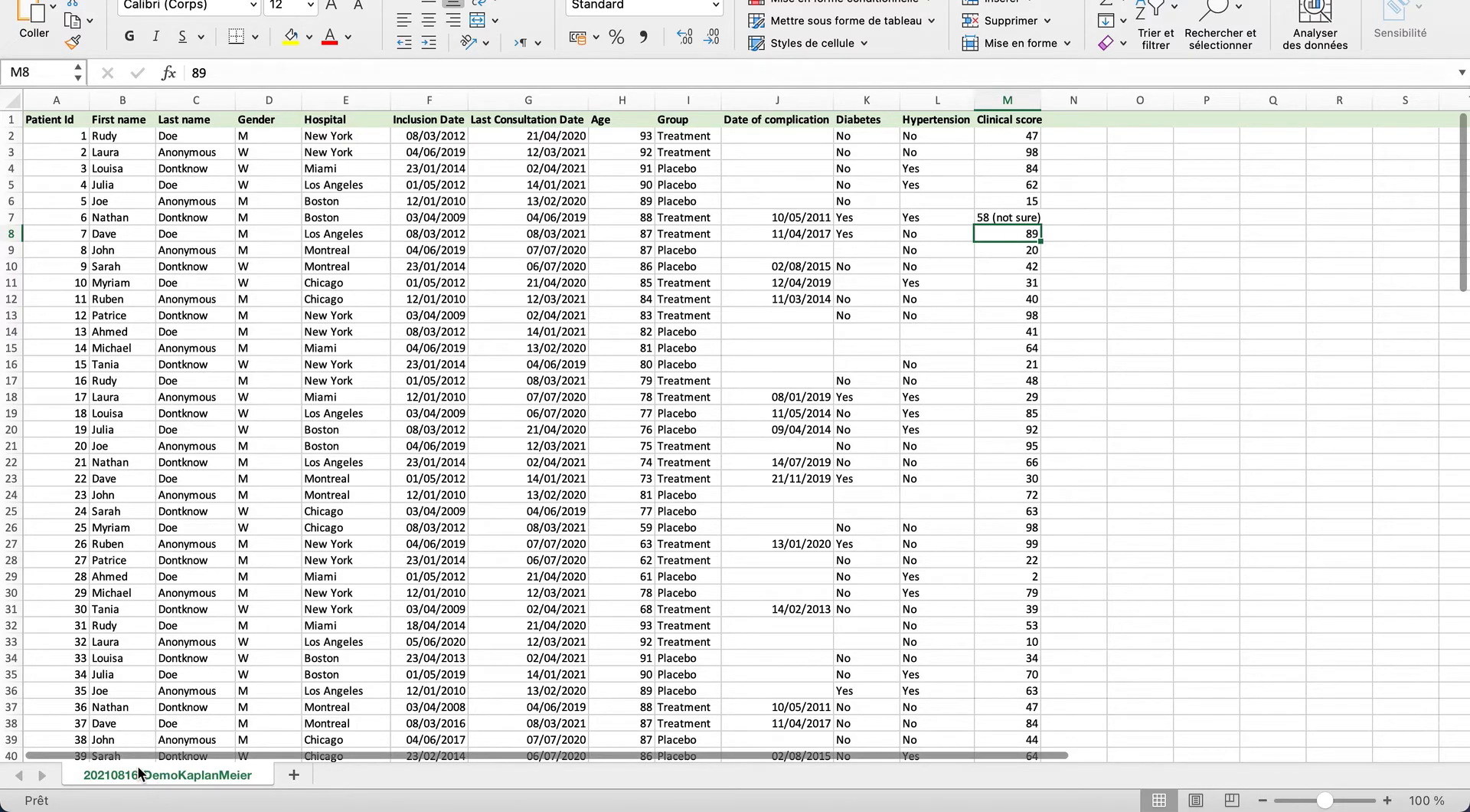
- Add a new blank worksheet to the workbook and return to the 20210816-DemoKaplanMeier sheet
left_click(293, 775)
left_click(221, 776)
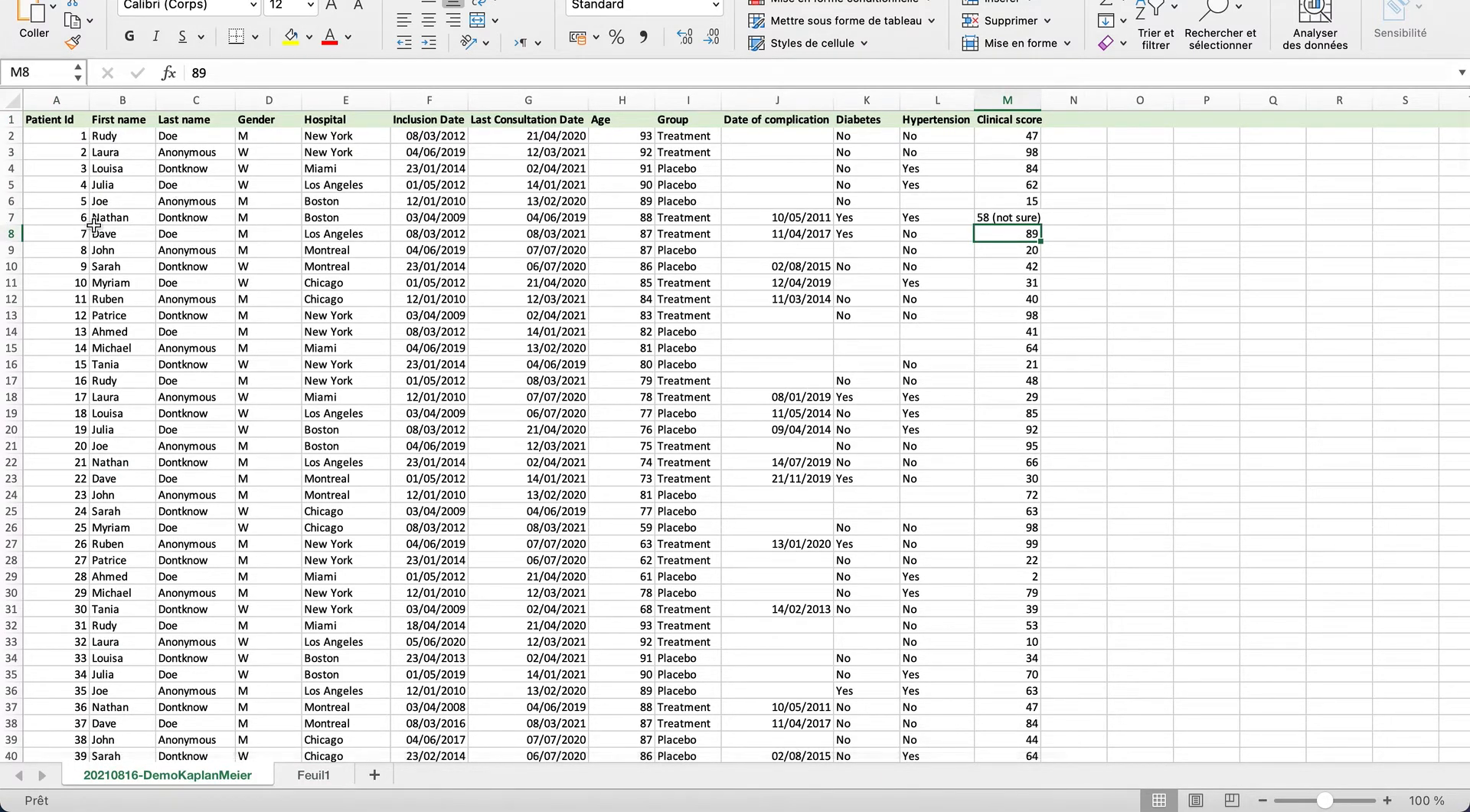
scroll(65, 367, "down", 5)
scroll(65, 367, "up", 5)
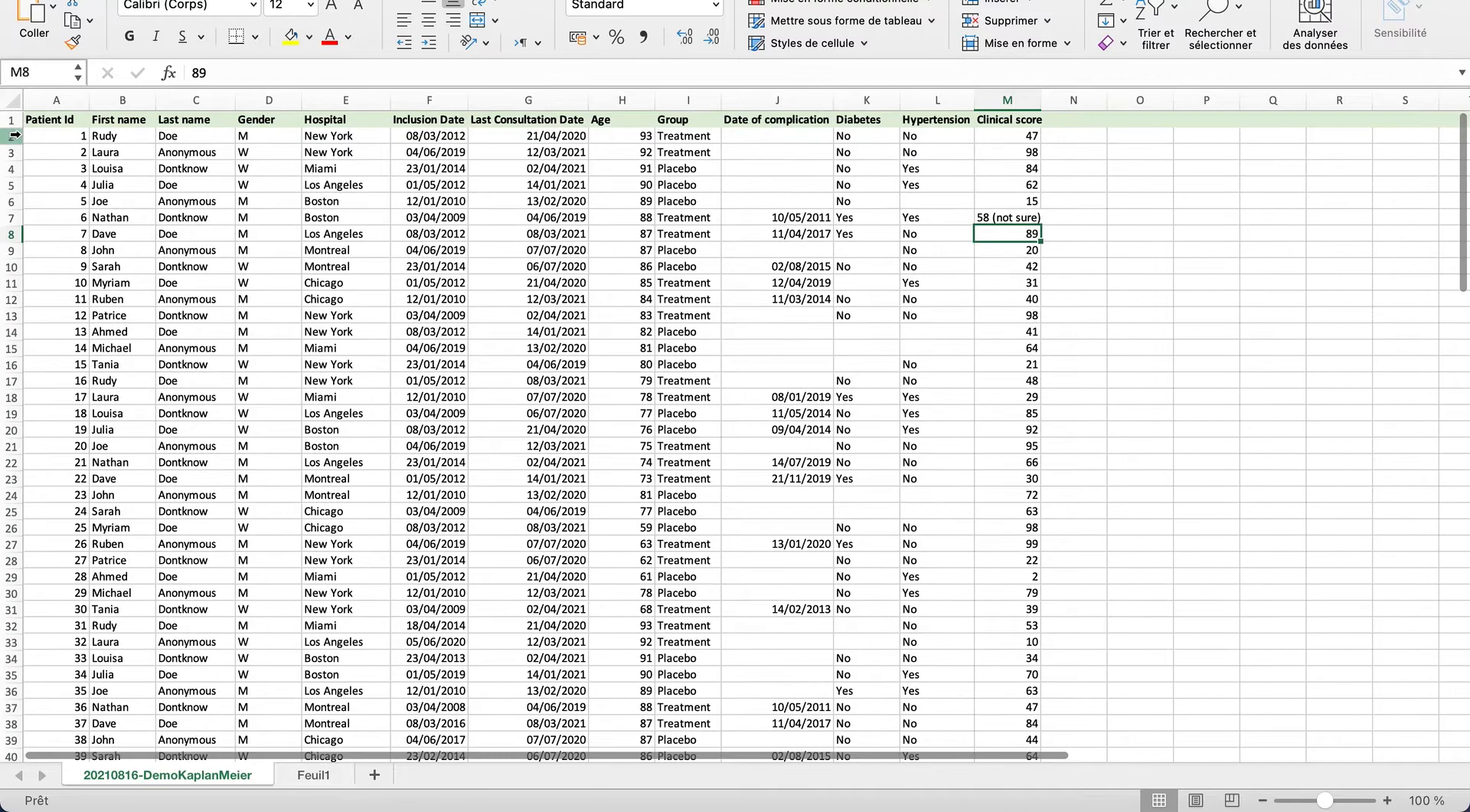
- Review the header row of variable names and the patient rows directly beneath it
left_click(9, 120)
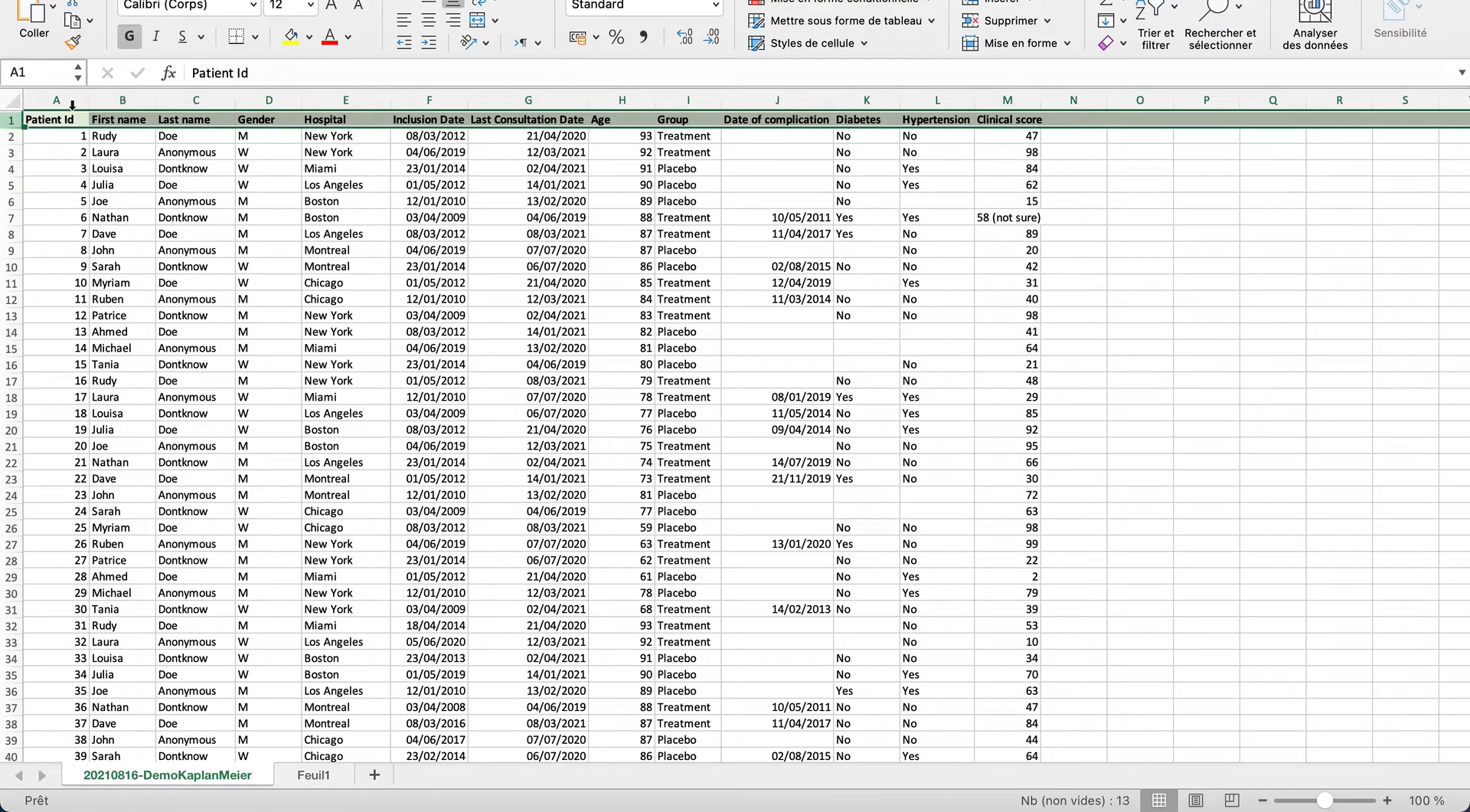
left_click_drag(8, 136, 10, 372)
left_click(242, 442)
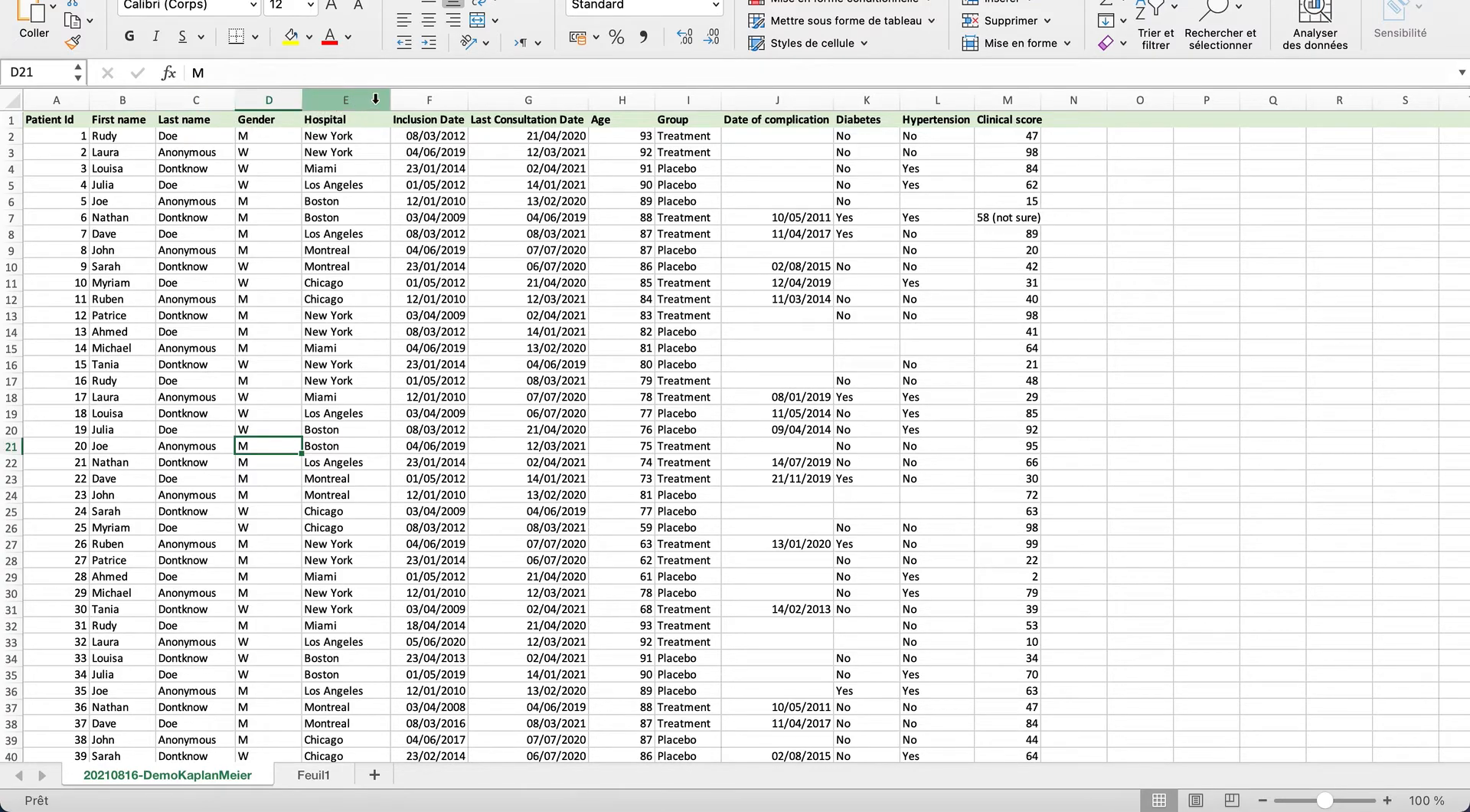
- Examine the Inclusion Date, Last Consultation Date and Age columns of the patient table
left_click(417, 98)
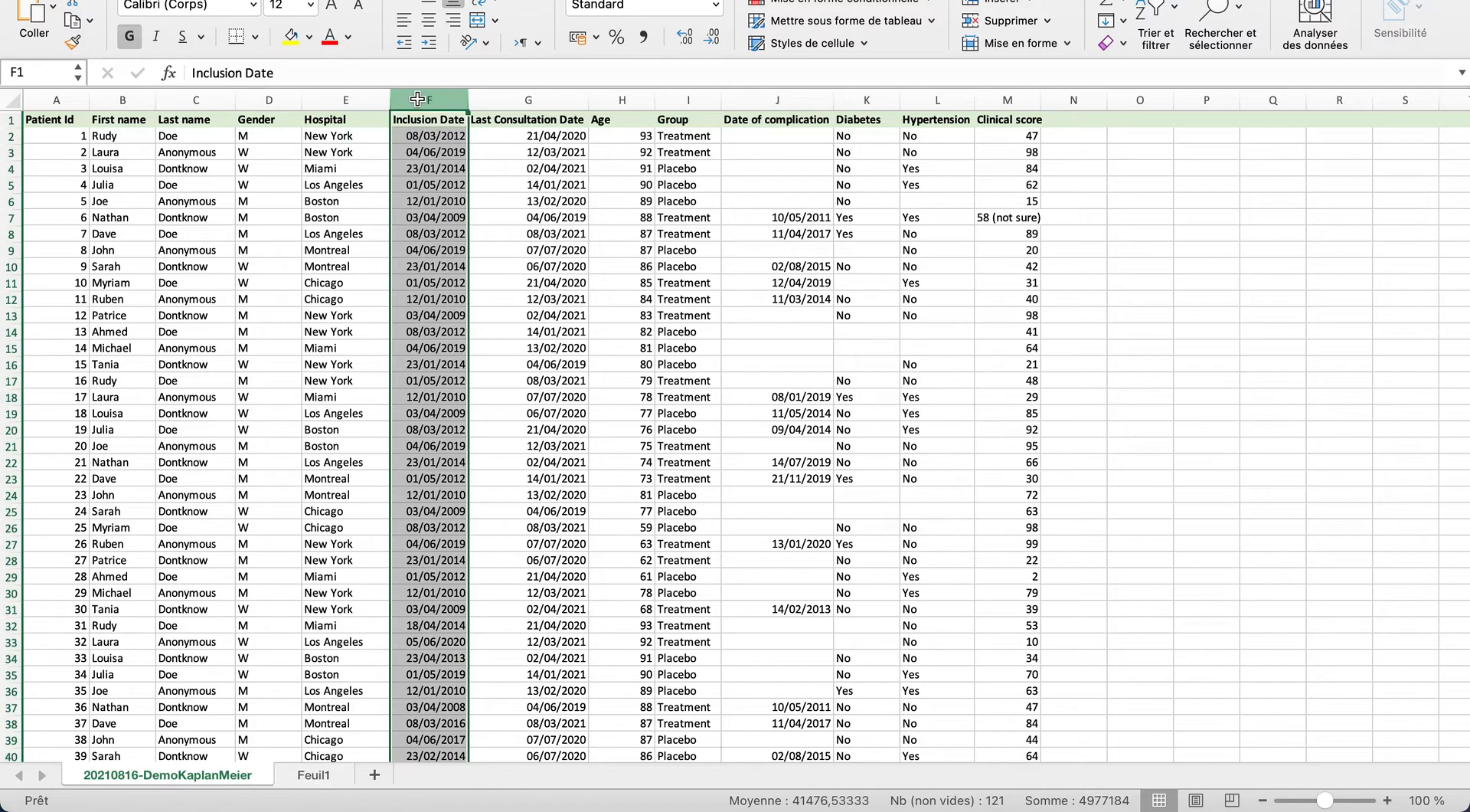
left_click(424, 184)
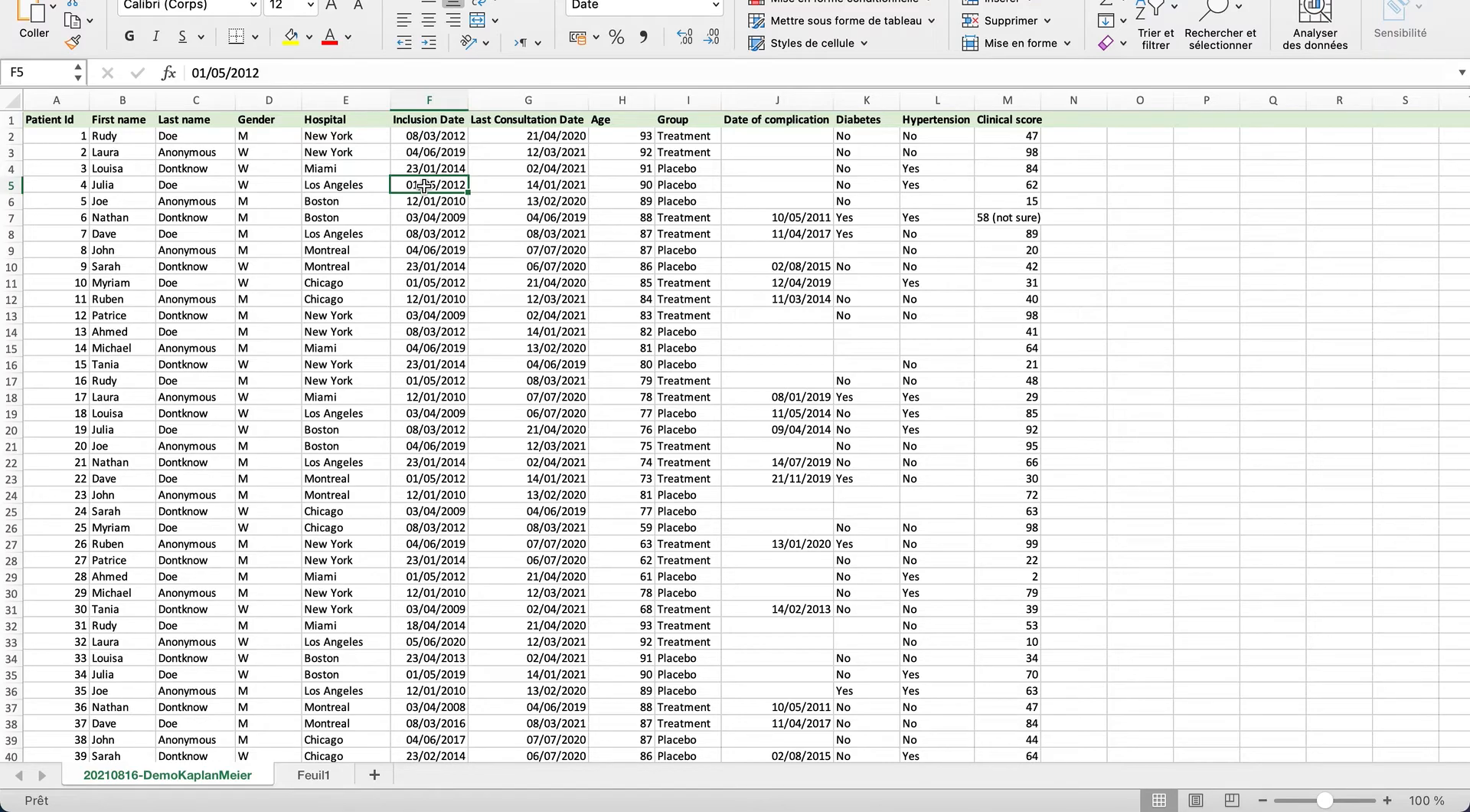
left_click(544, 99)
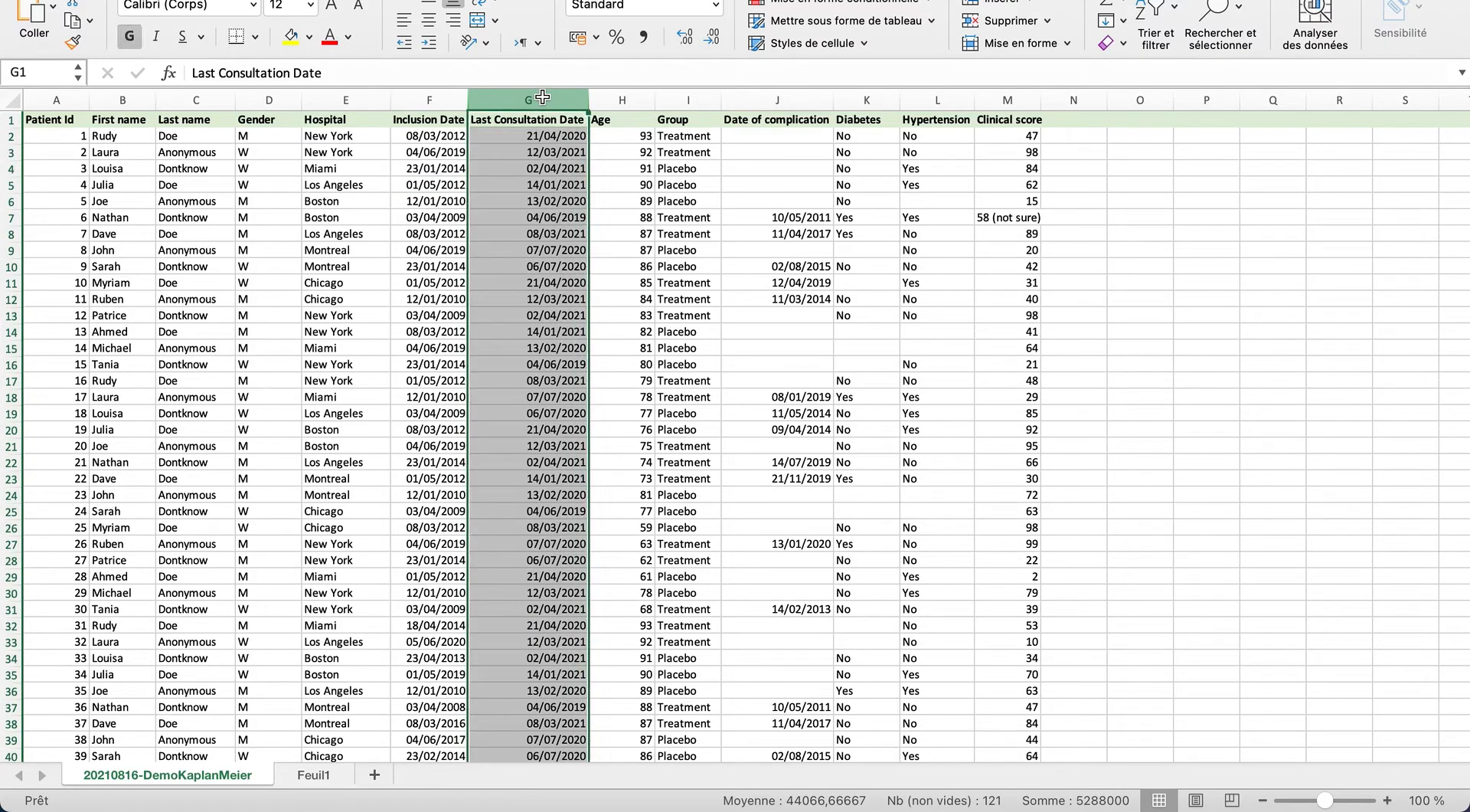
left_click(573, 182)
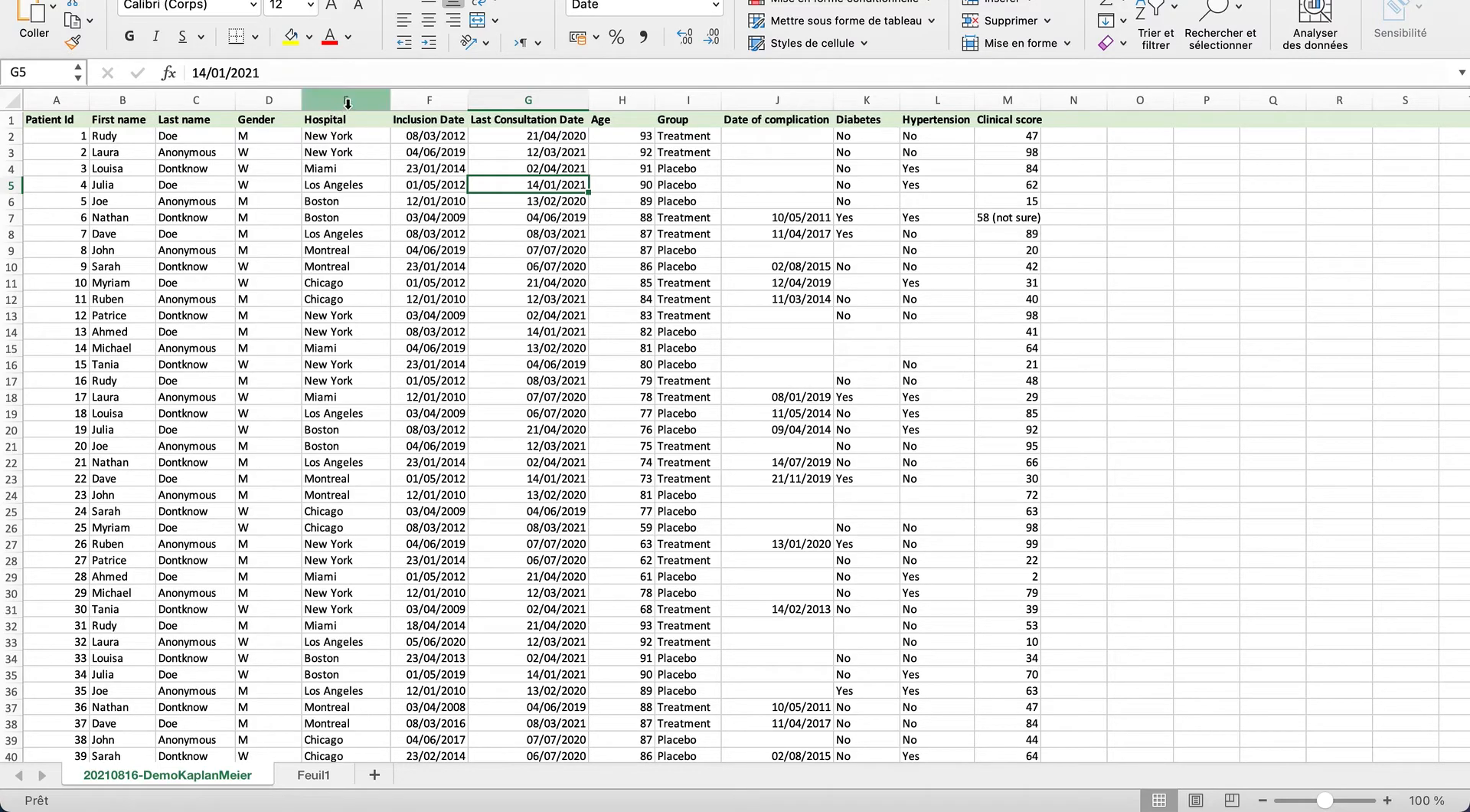
left_click_drag(627, 136, 624, 381)
left_click(528, 361)
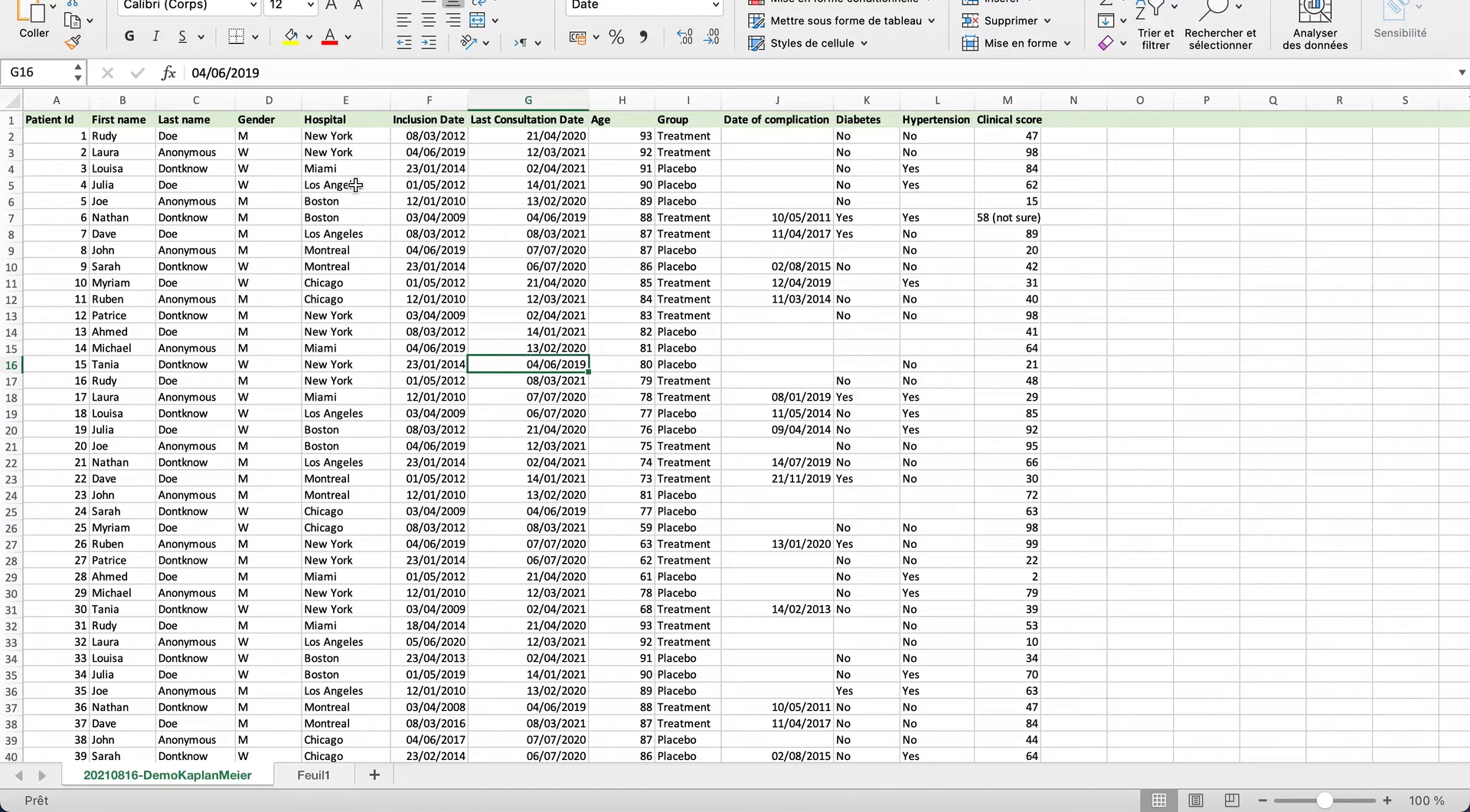
- Examine the entries in the Hospital column of the patient table
left_click(336, 99)
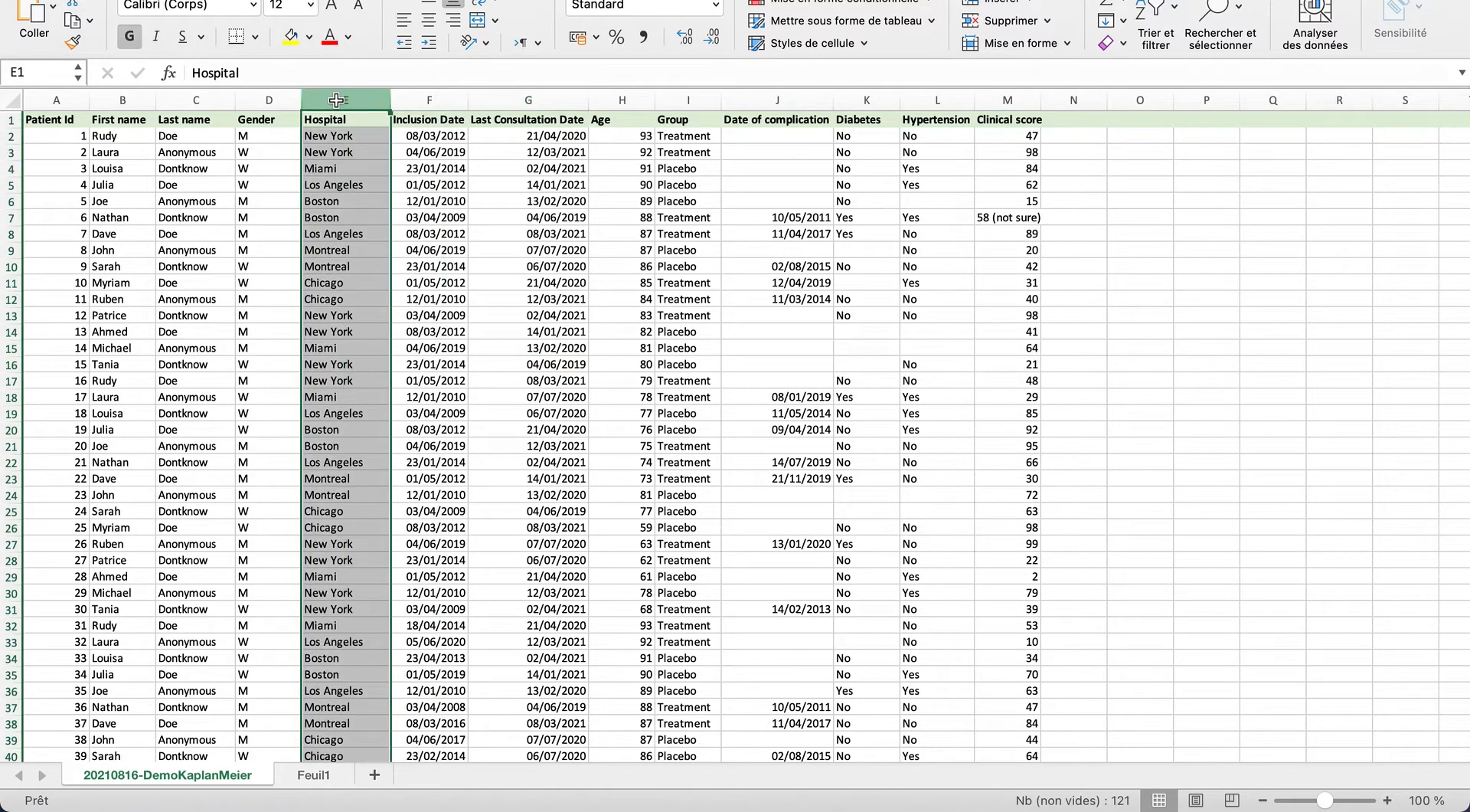
left_click(335, 190)
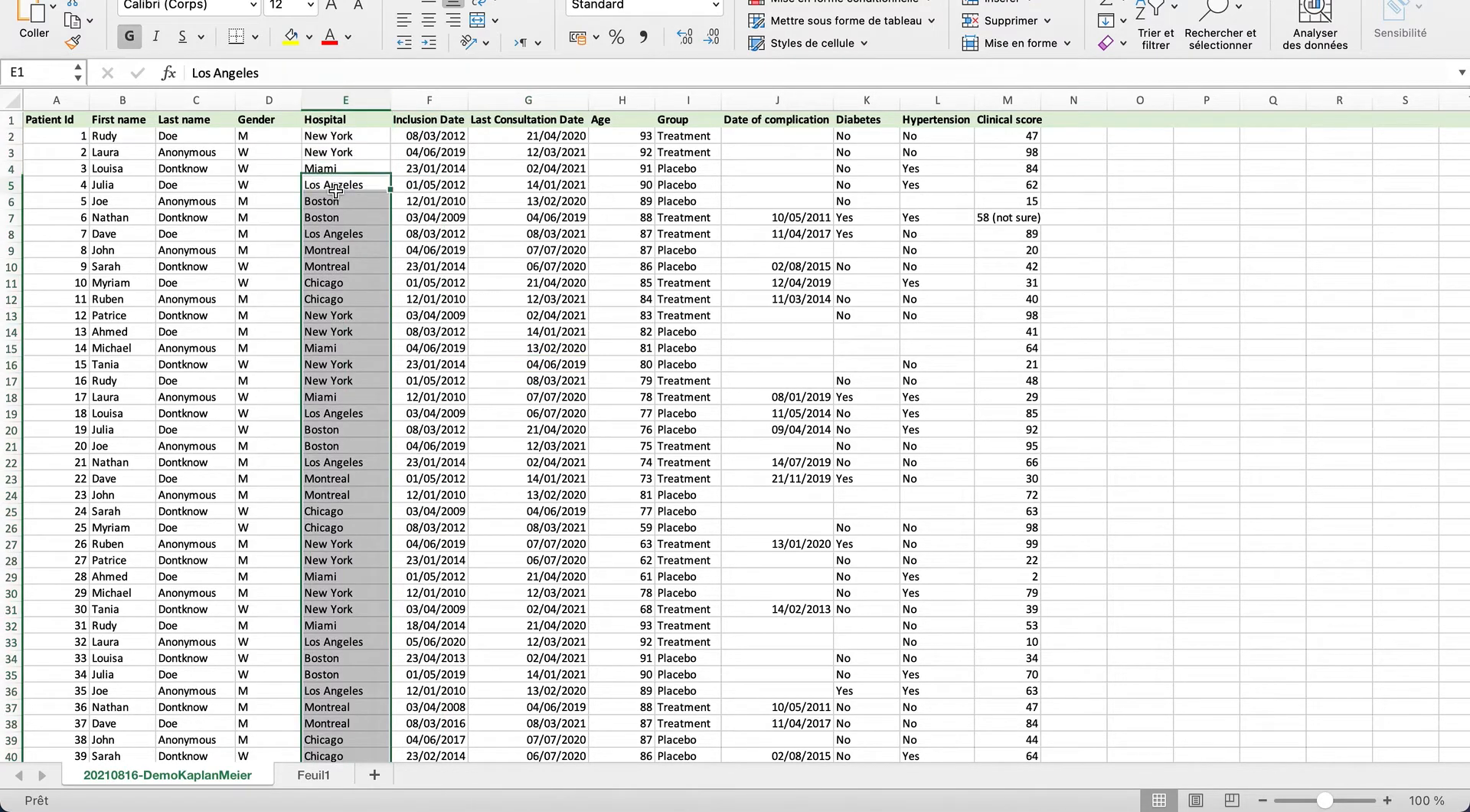
left_click(331, 94)
left_click(337, 154)
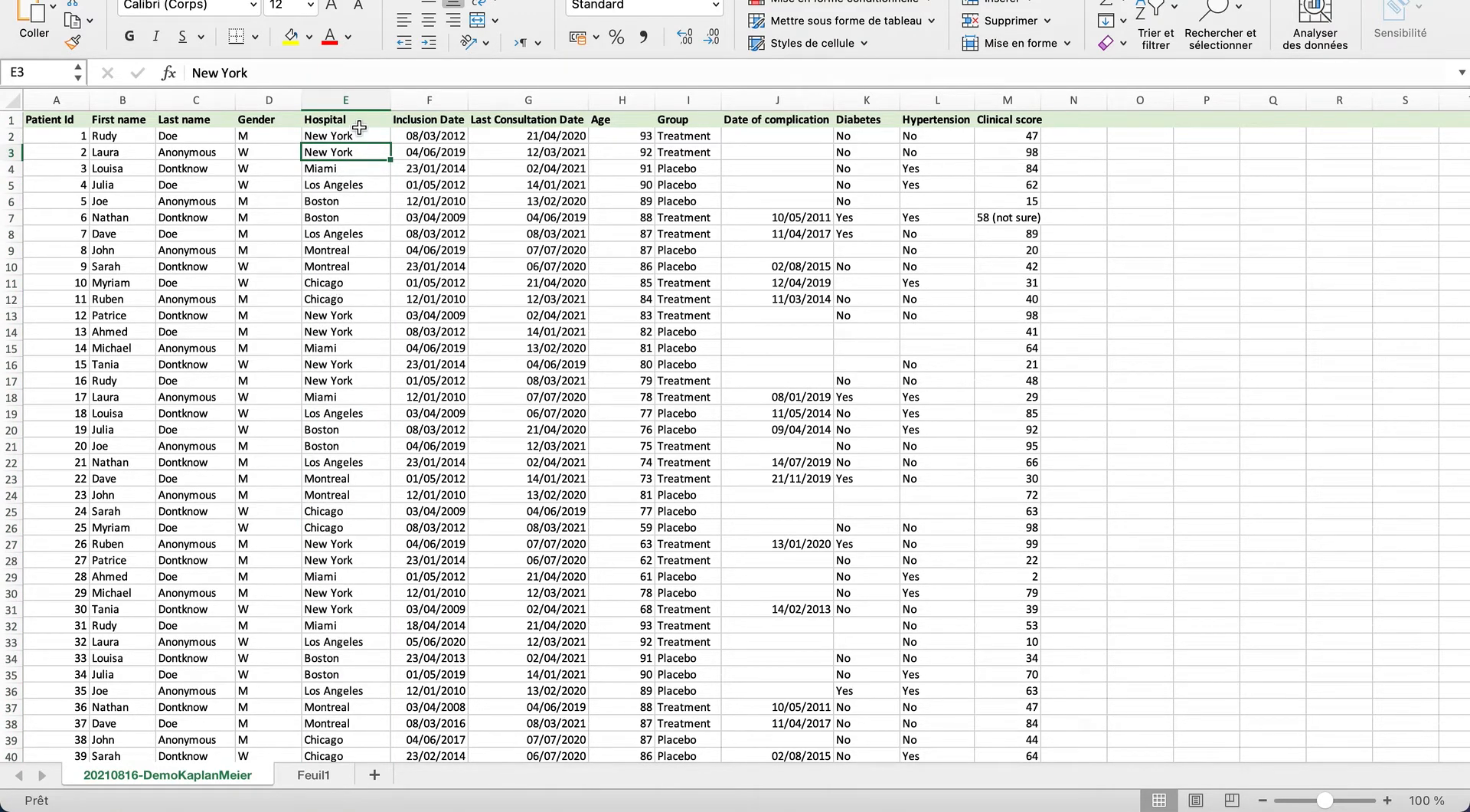
left_click(348, 99)
left_click(475, 177)
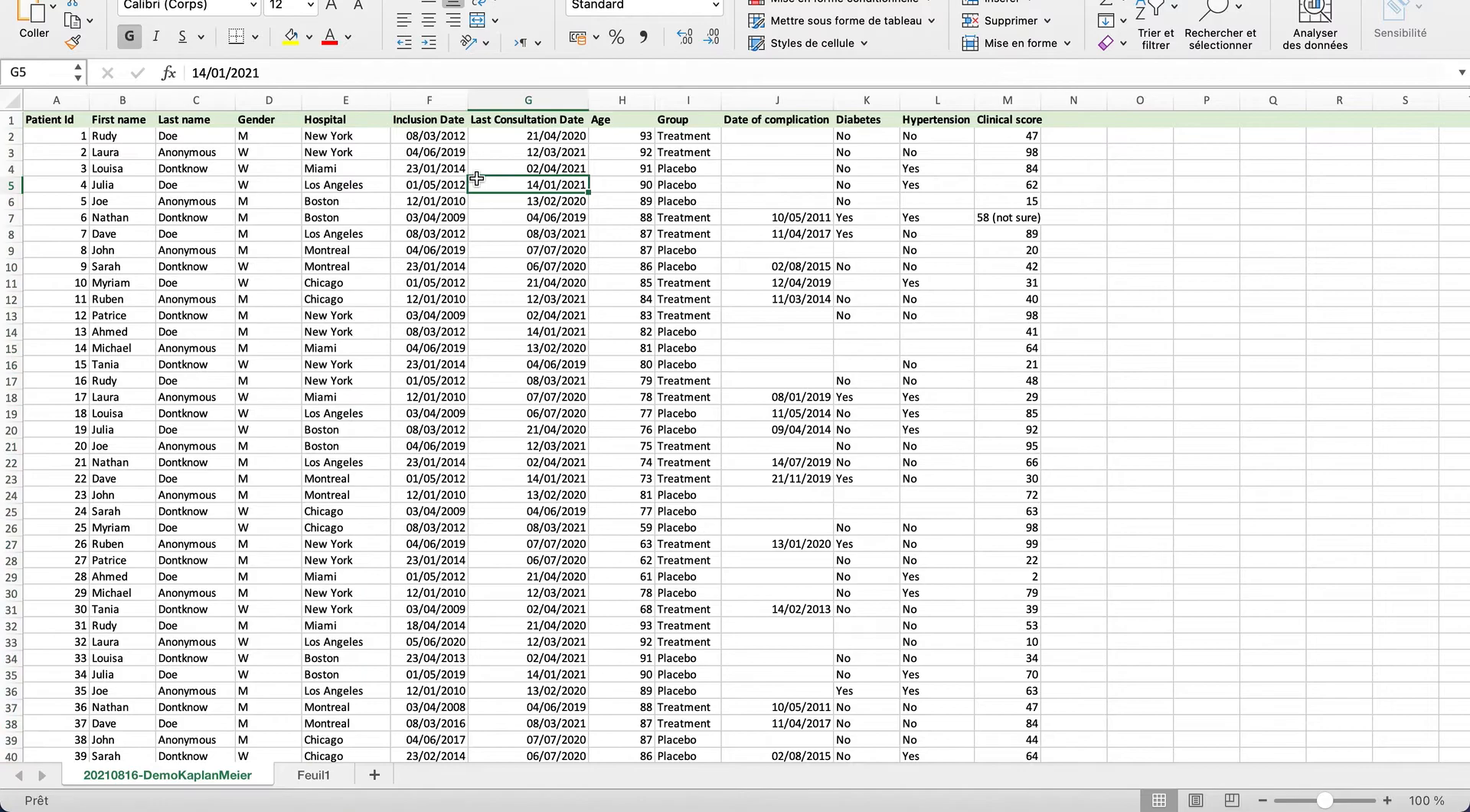
- Examine the Group, Date of complication, Diabetes, Hypertension and Clinical score columns
left_click(688, 99)
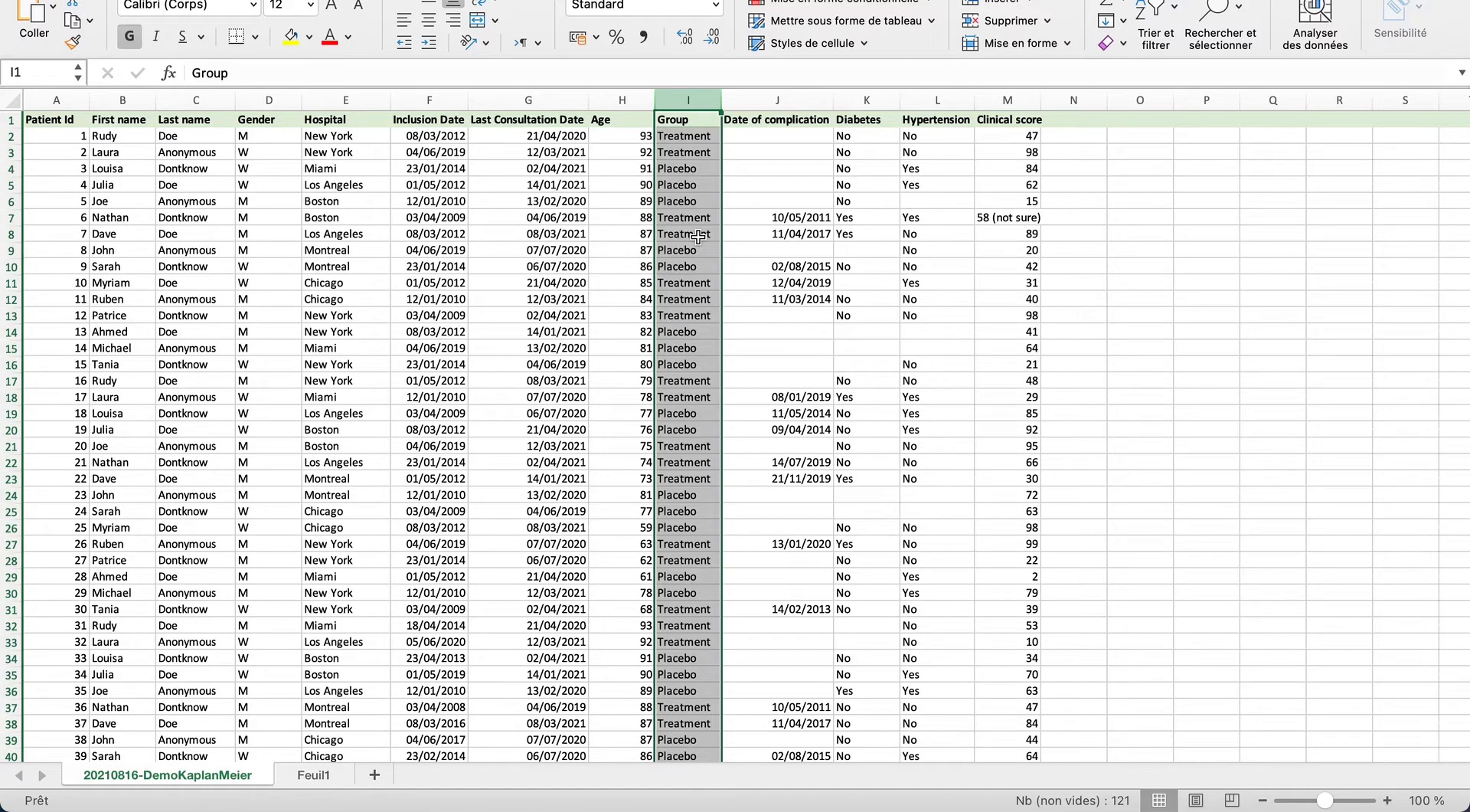
left_click(801, 217)
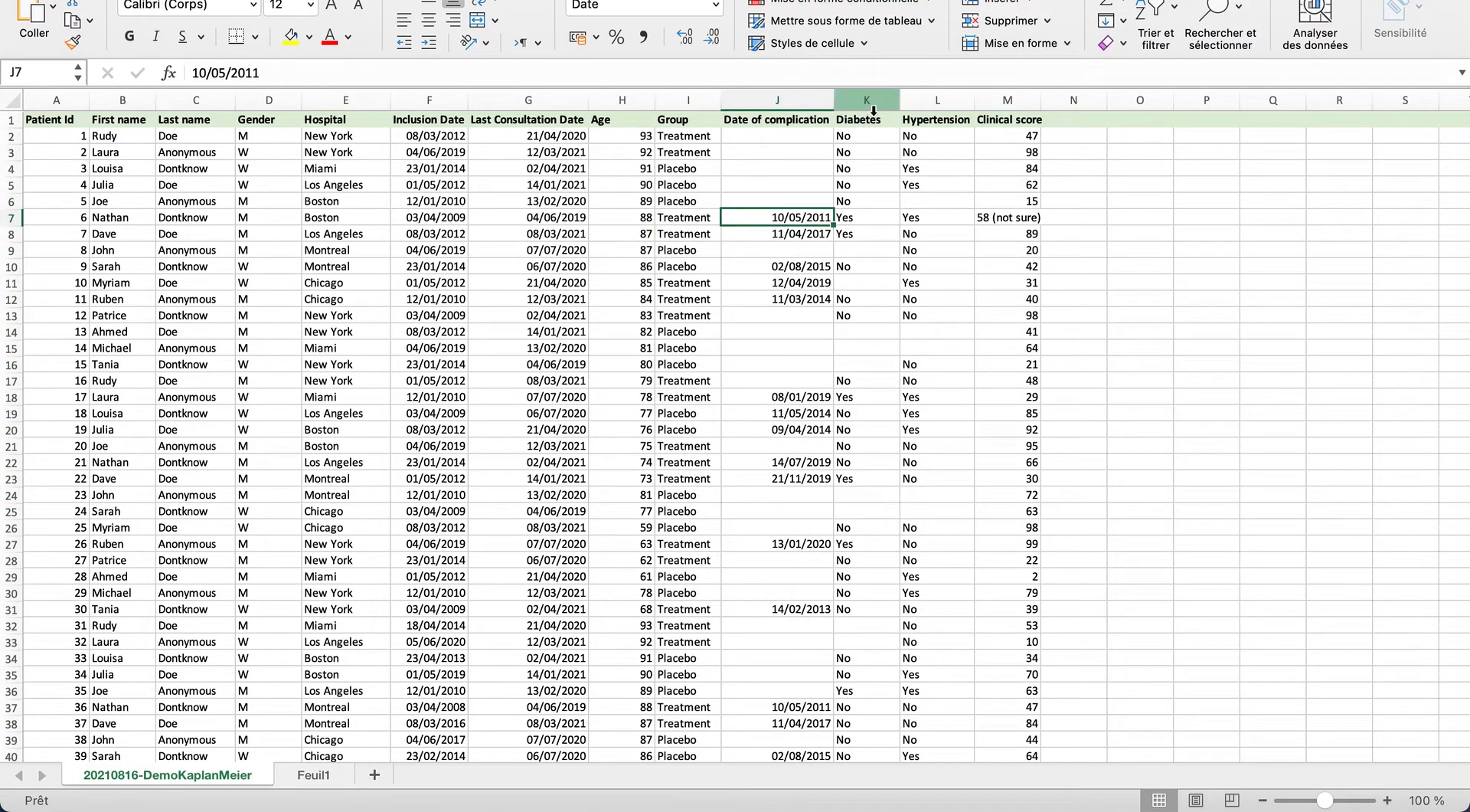
left_click_drag(869, 98, 984, 88)
left_click(1000, 249)
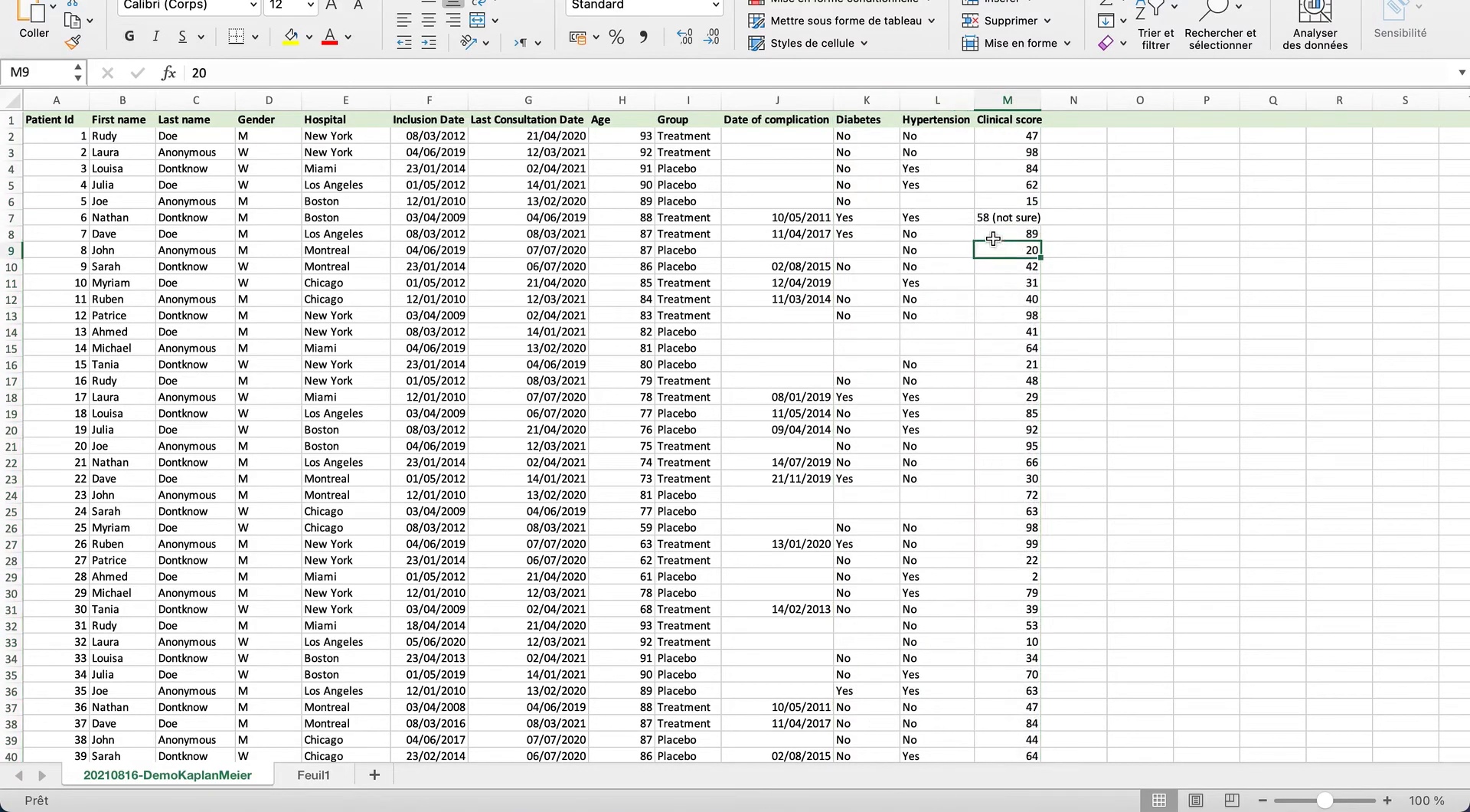
left_click(1023, 94)
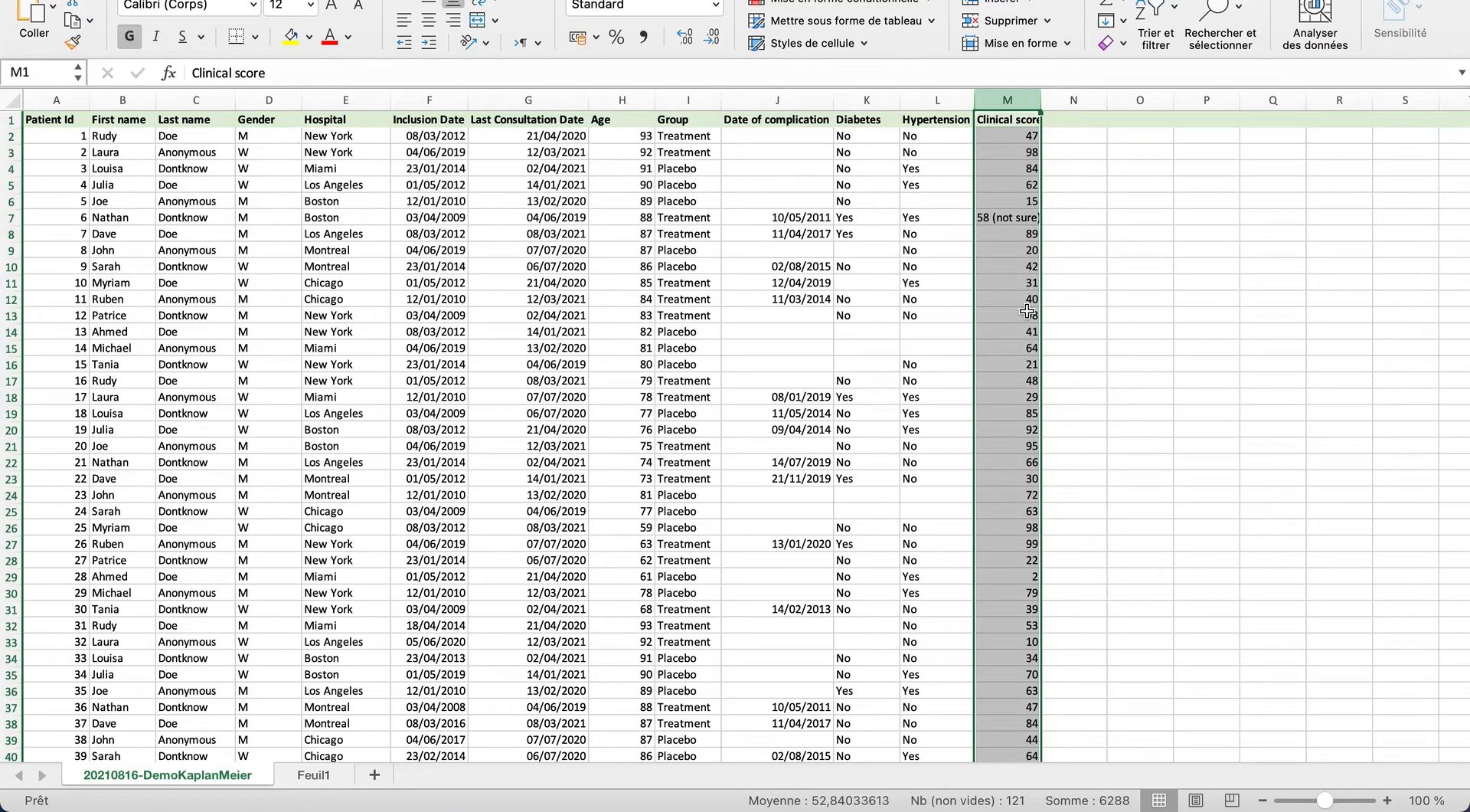
scroll(1024, 299, "down", 6)
scroll(1027, 310, "up", 6)
- Inspect the Group values and the filled and empty cells in the Date of complication column
left_click_drag(687, 152, 686, 291)
left_click(809, 266)
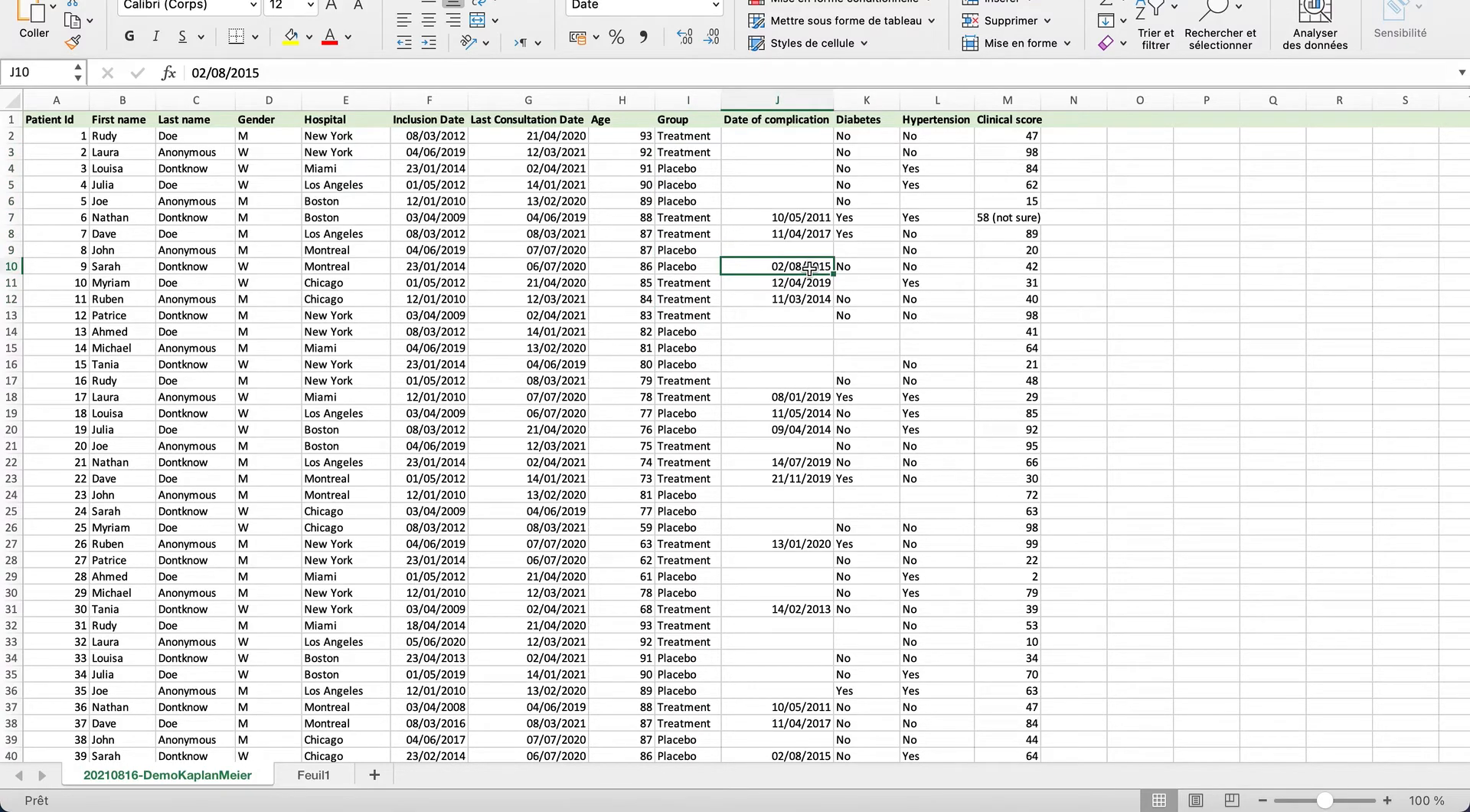
left_click(785, 98)
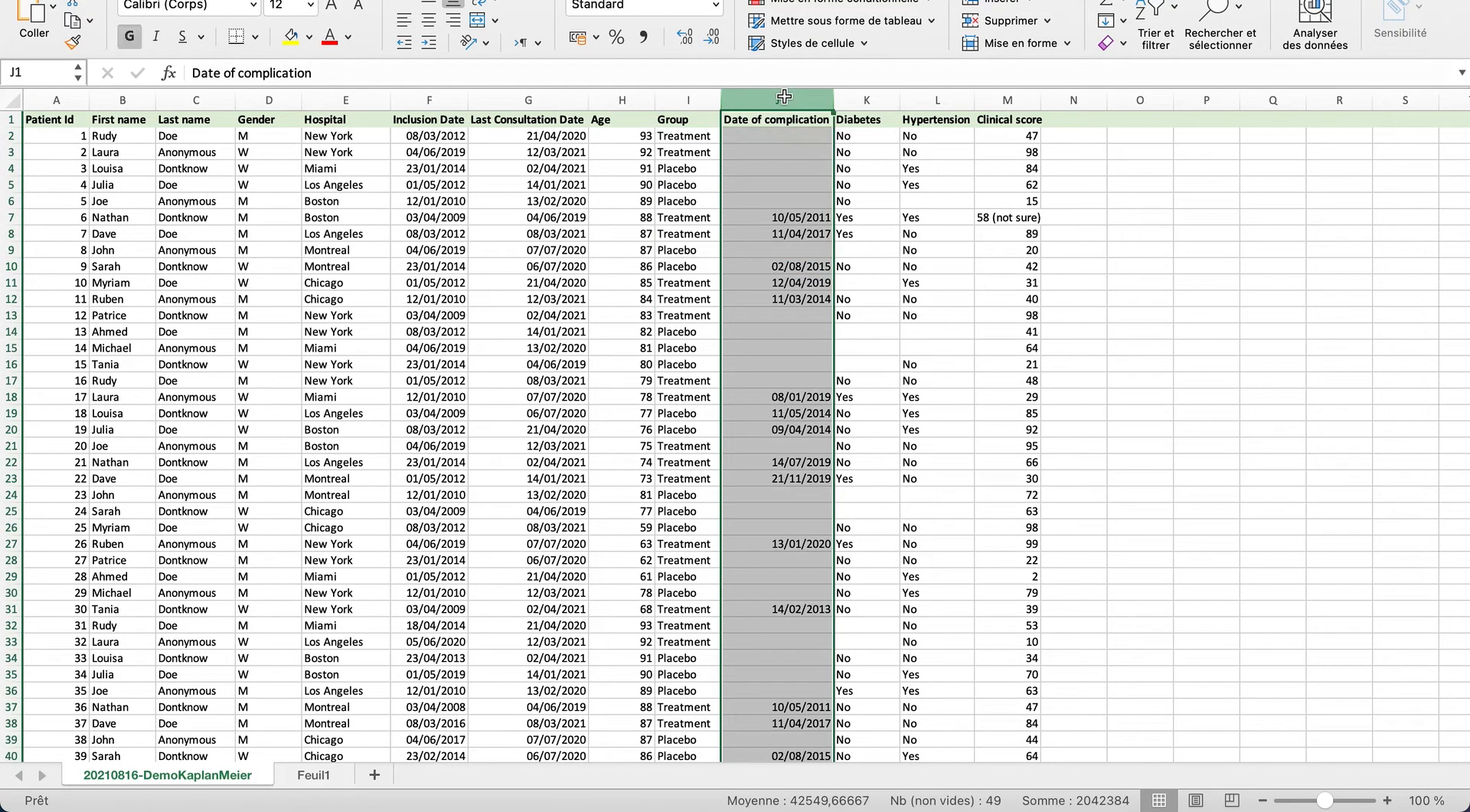
left_click(795, 212)
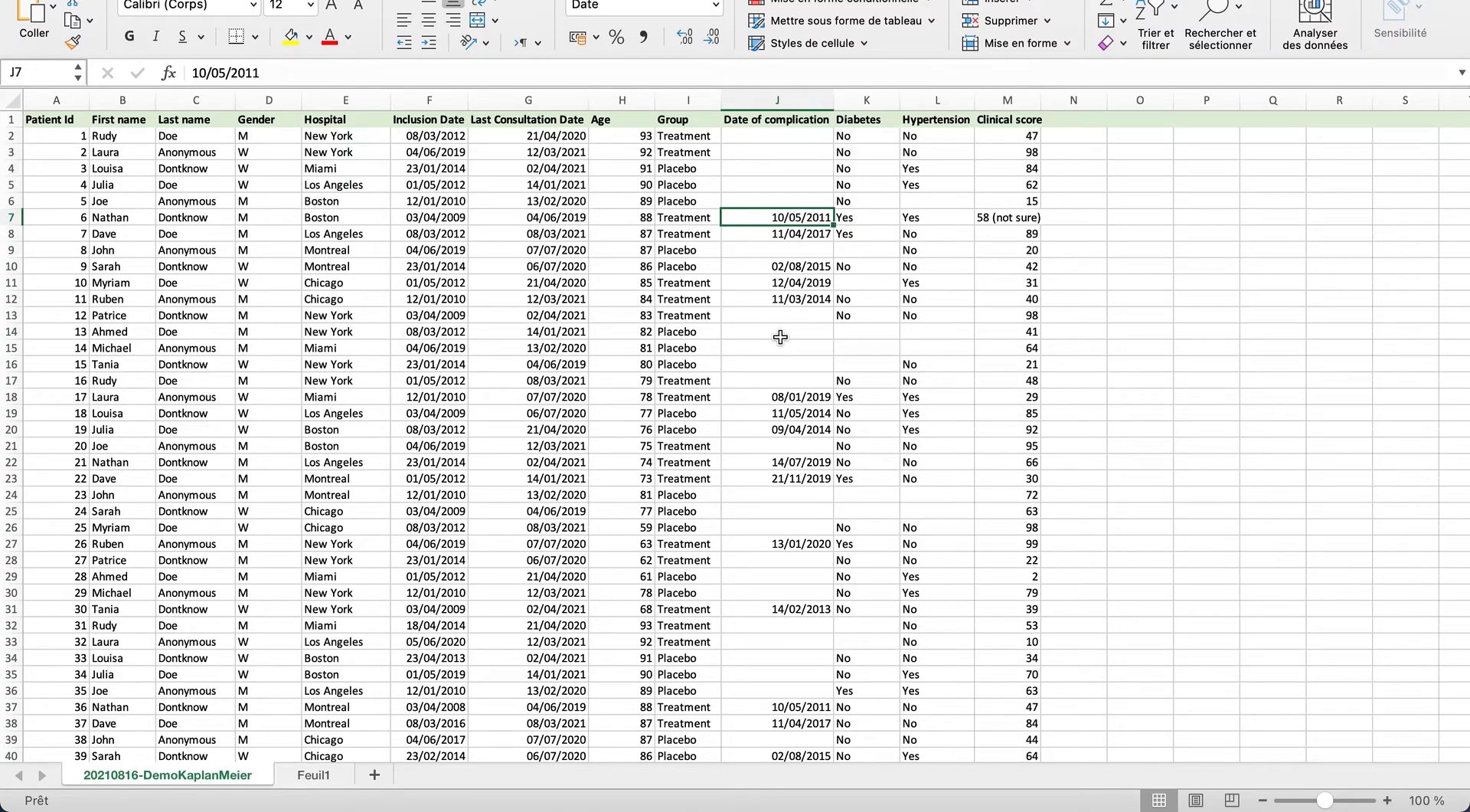
scroll(758, 337, "down", 1)
scroll(757, 337, "up", 1)
left_click_drag(785, 316, 784, 382)
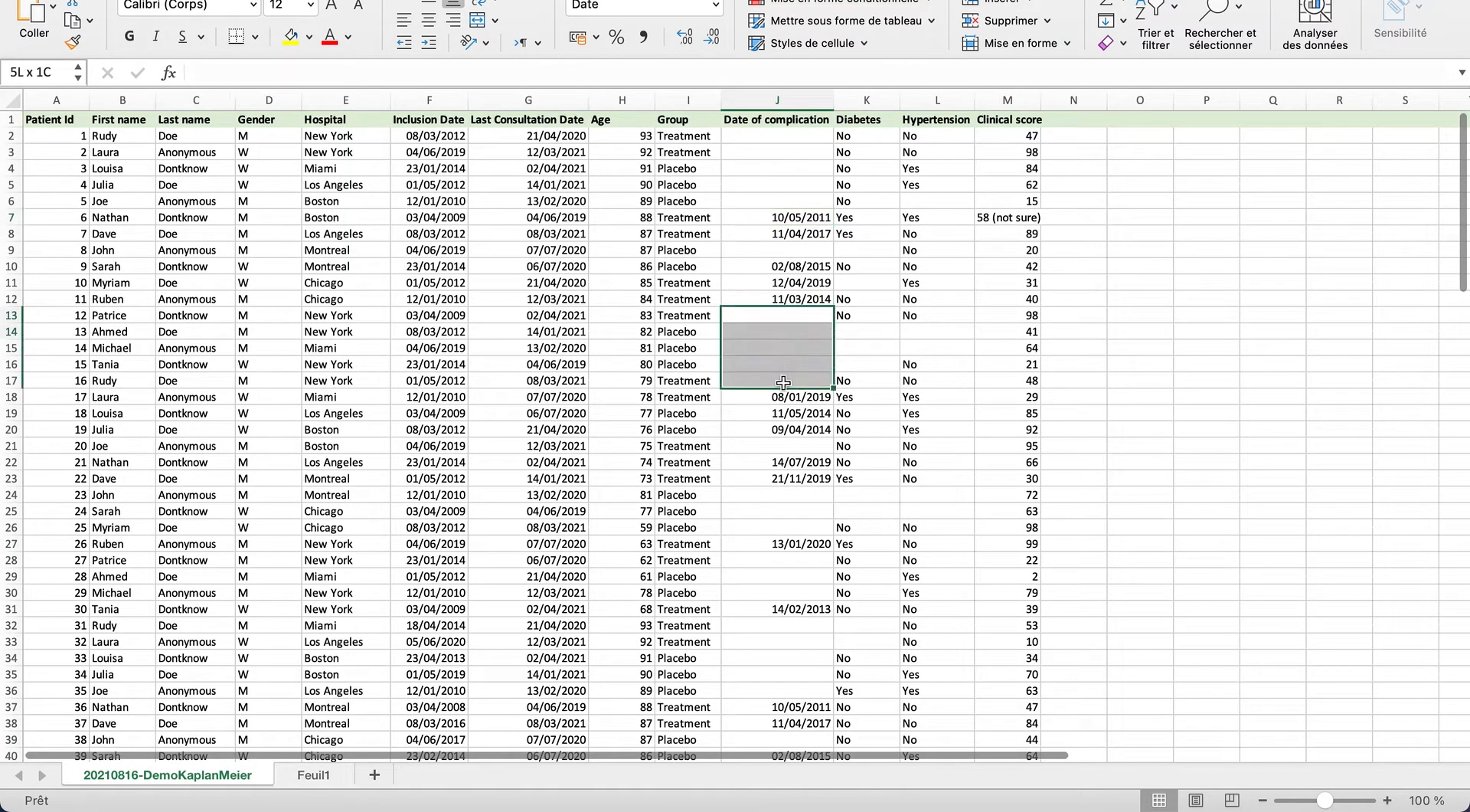
left_click(779, 447)
left_click_drag(779, 525, 781, 496)
left_click_drag(793, 314, 786, 381)
- Inspect the empty cells in the Diabetes and Hypertension columns
left_click(867, 250)
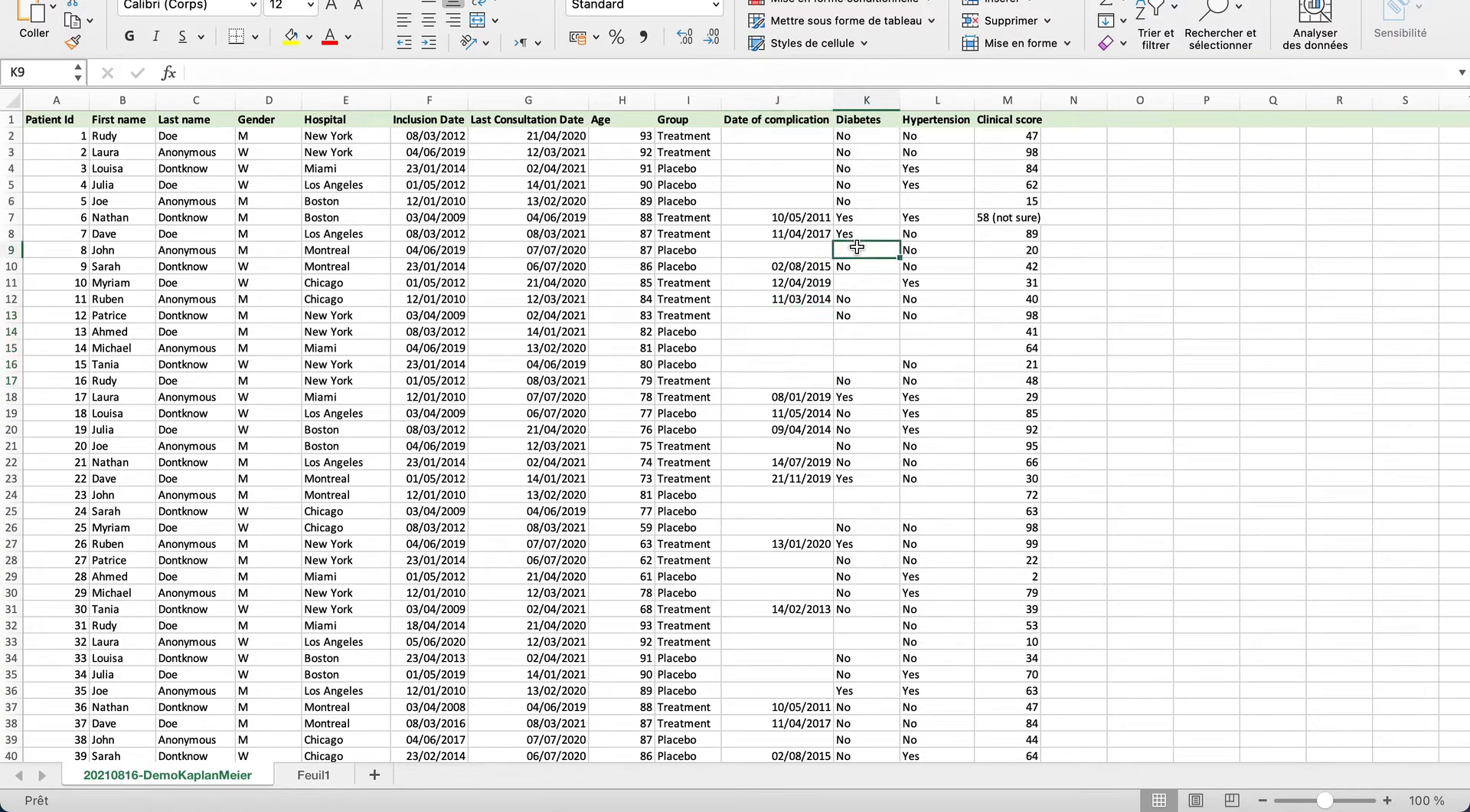
left_click(914, 330)
left_click(860, 496)
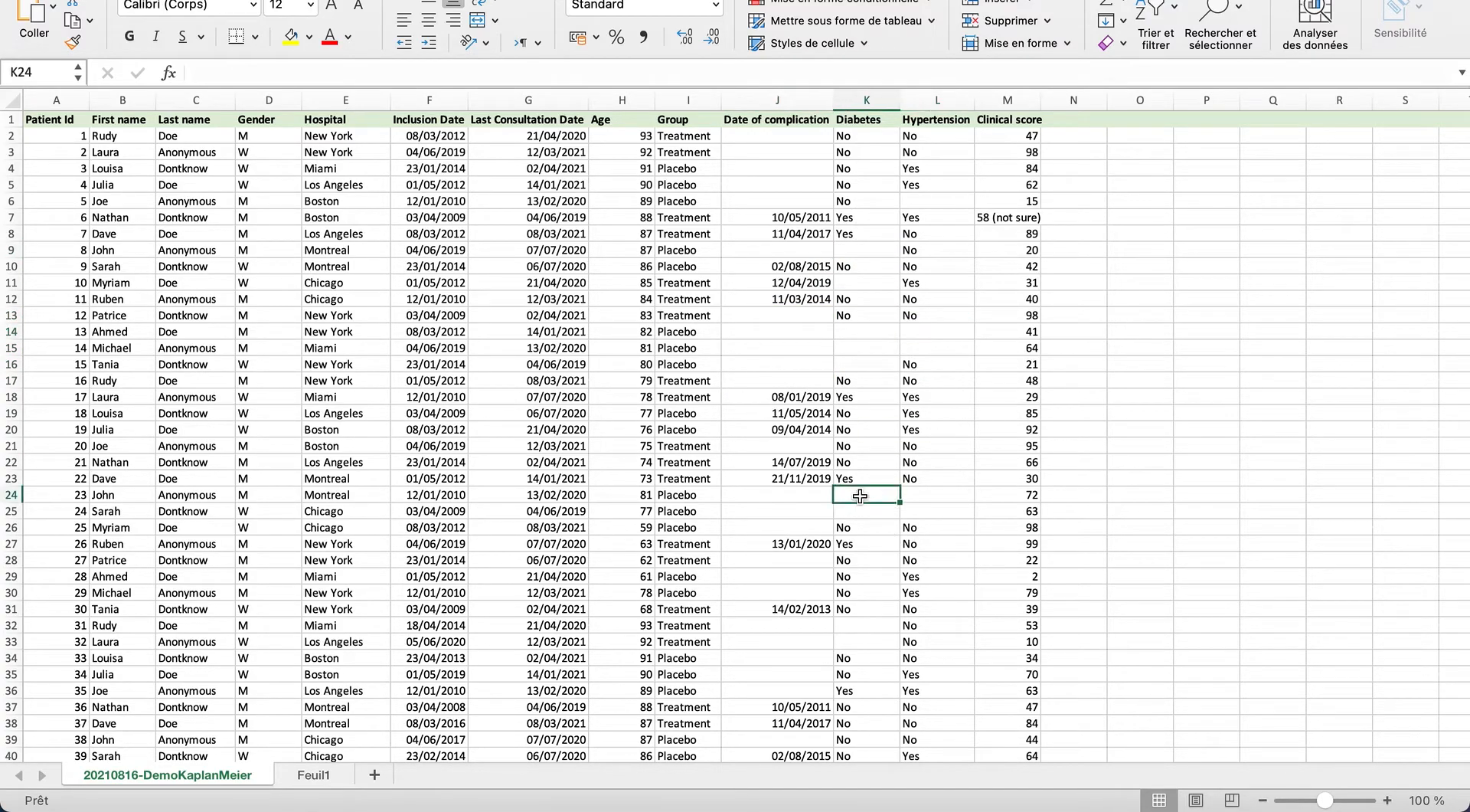
left_click(932, 511)
scroll(816, 461, "down", 2)
scroll(816, 460, "up", 2)
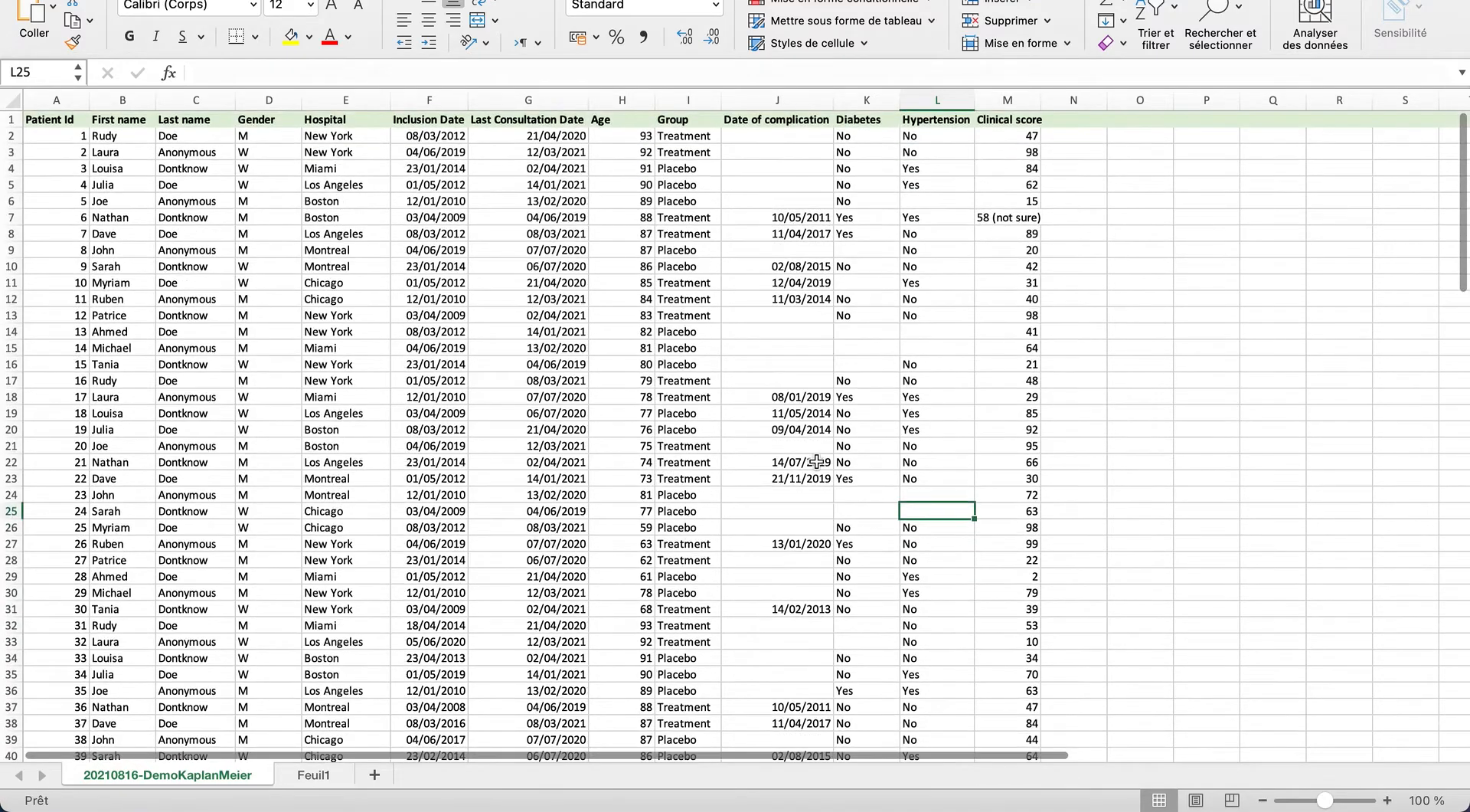
- Compare the "58 (not sure)" entry in the Clinical score column with a purely numeric score
left_click(1006, 218)
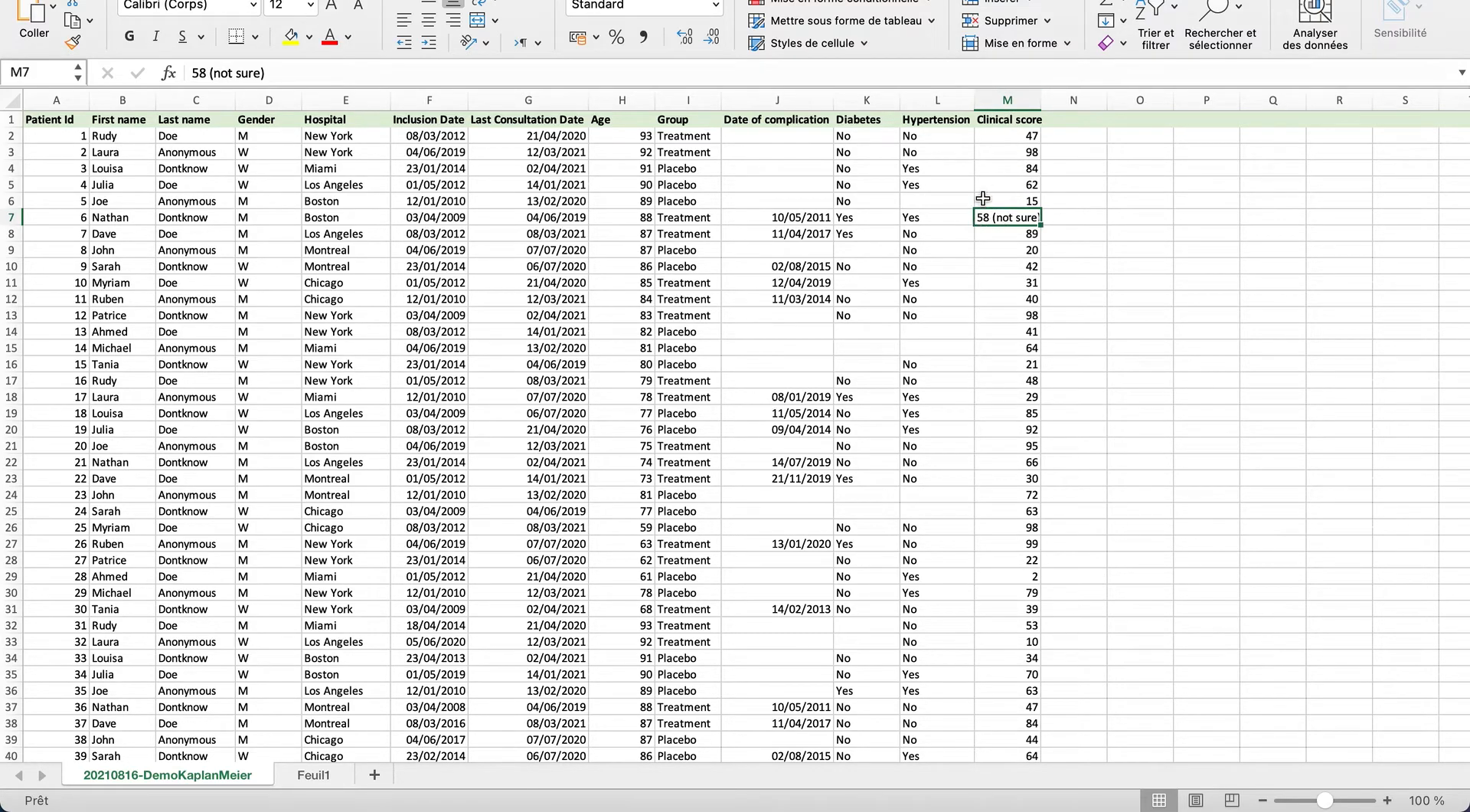
left_click(1011, 168)
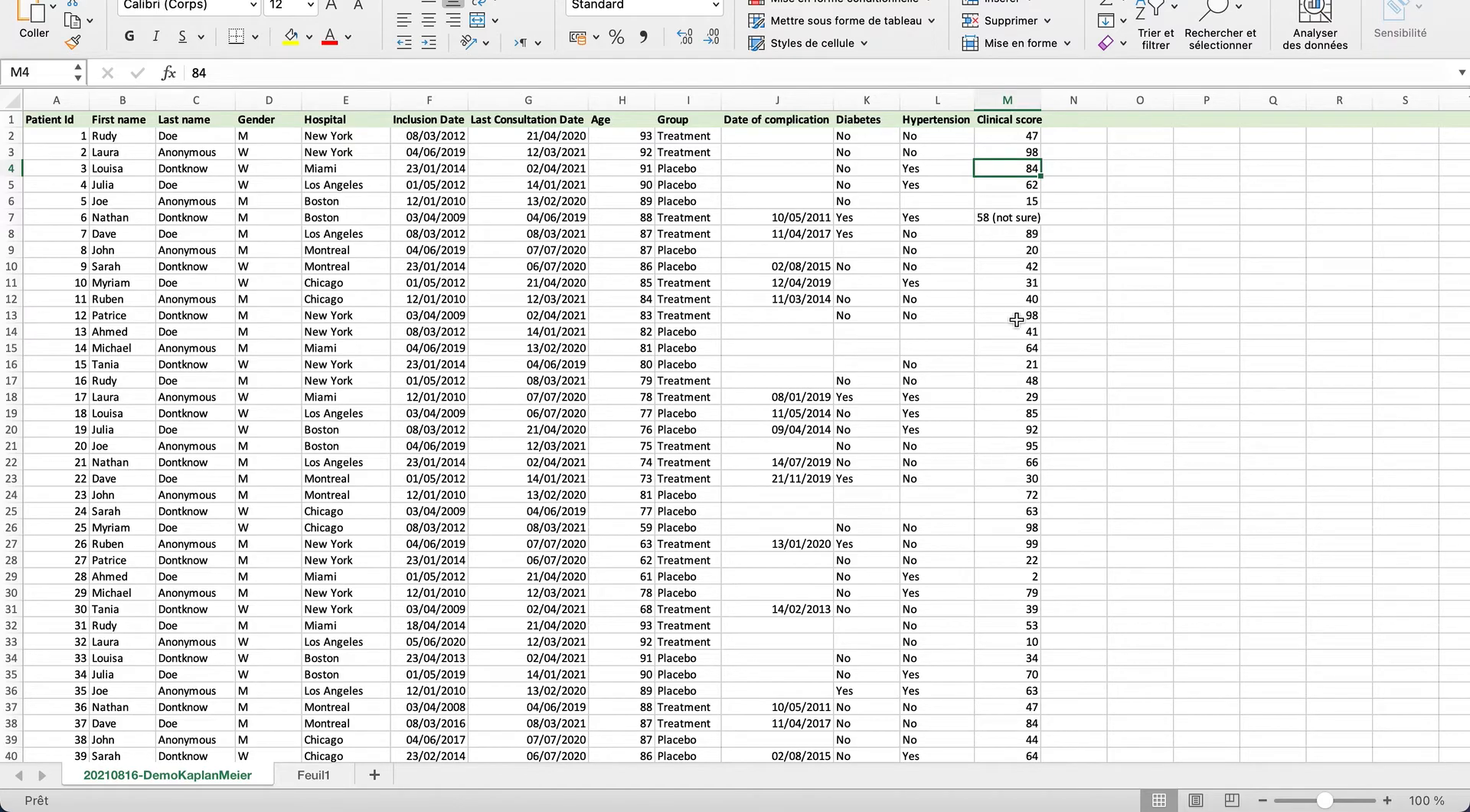
left_click(1009, 216)
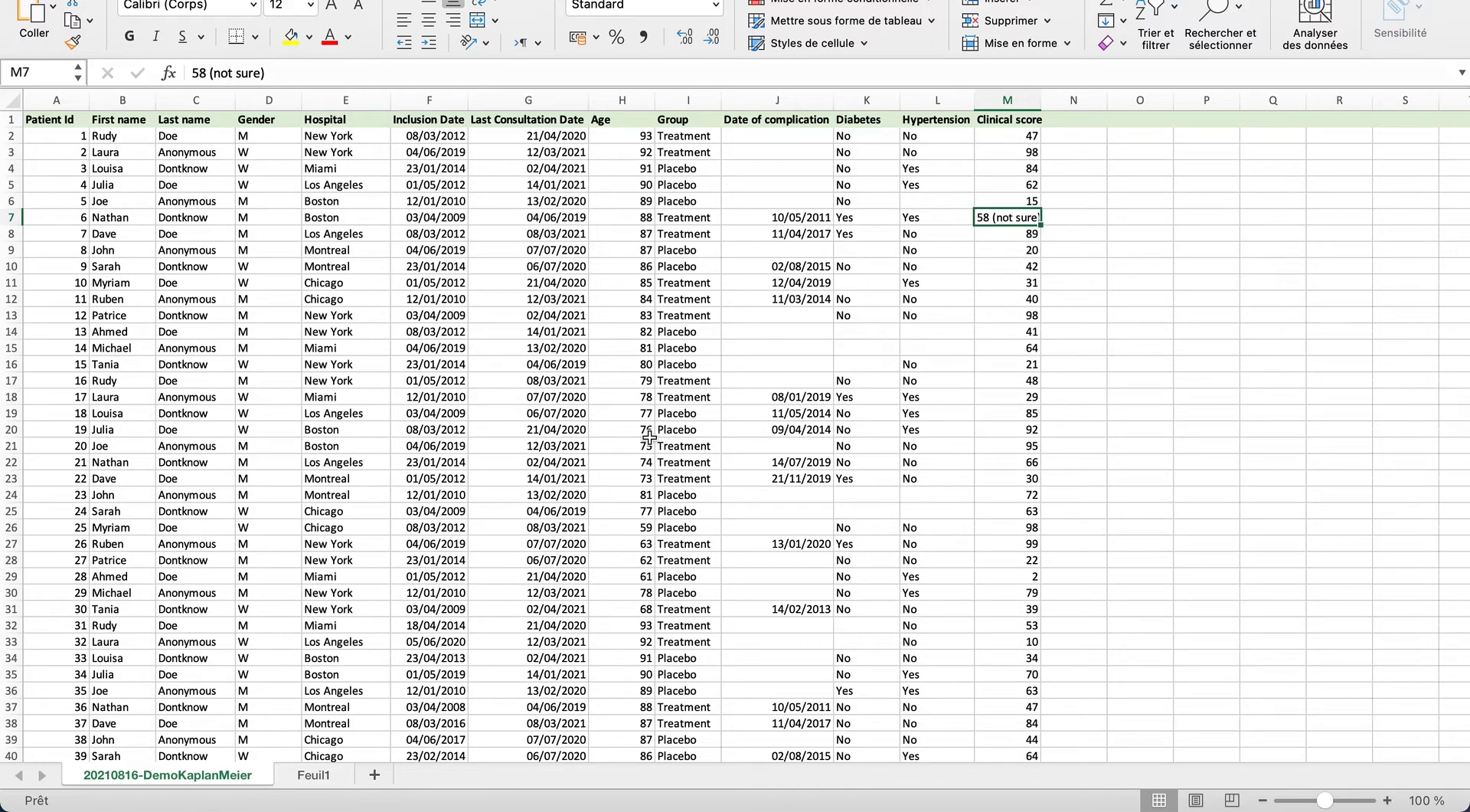
- Switch to EasyMedStat in the browser and open the My series page
key("super+Tab")
key("super+Tab")
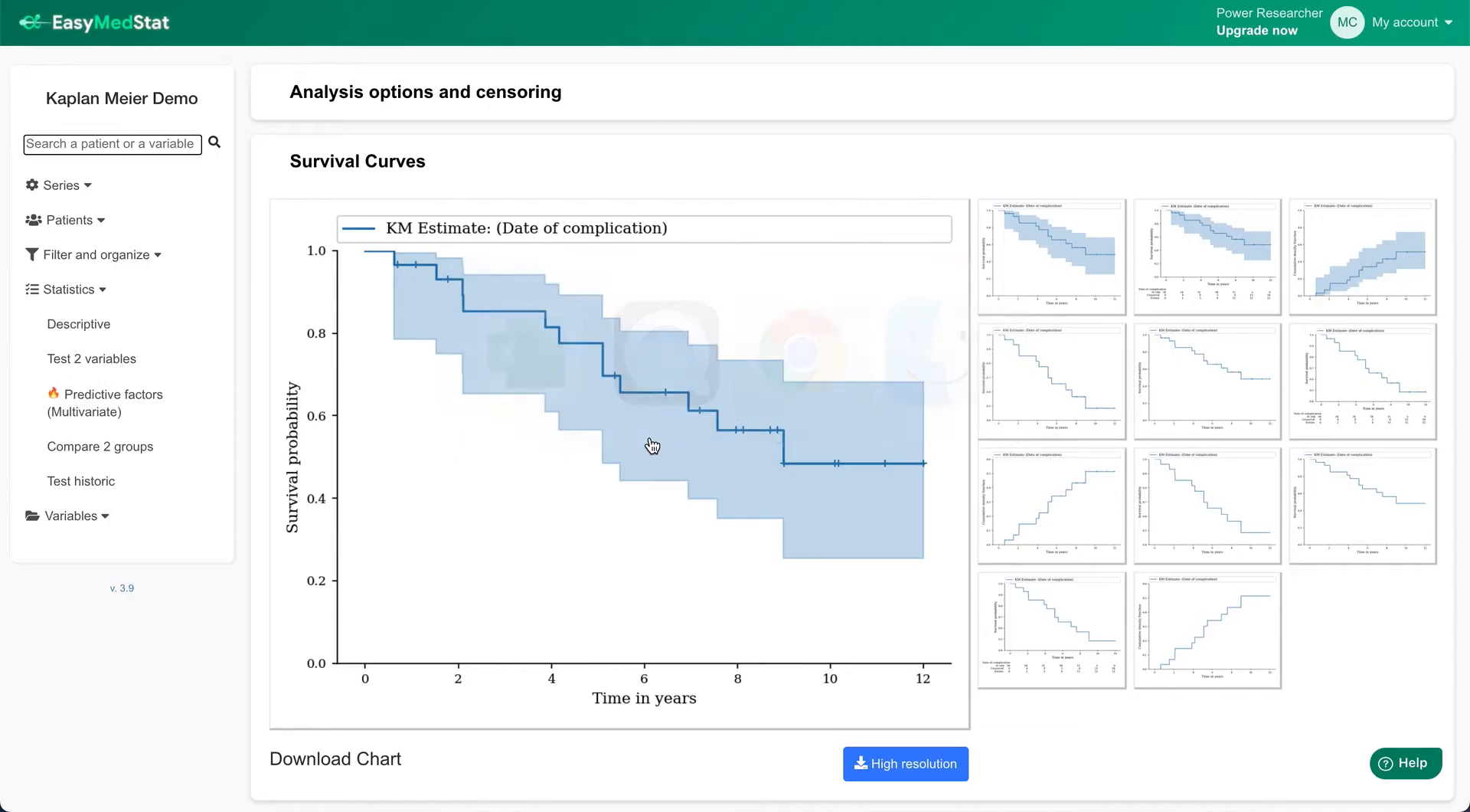
left_click(86, 31)
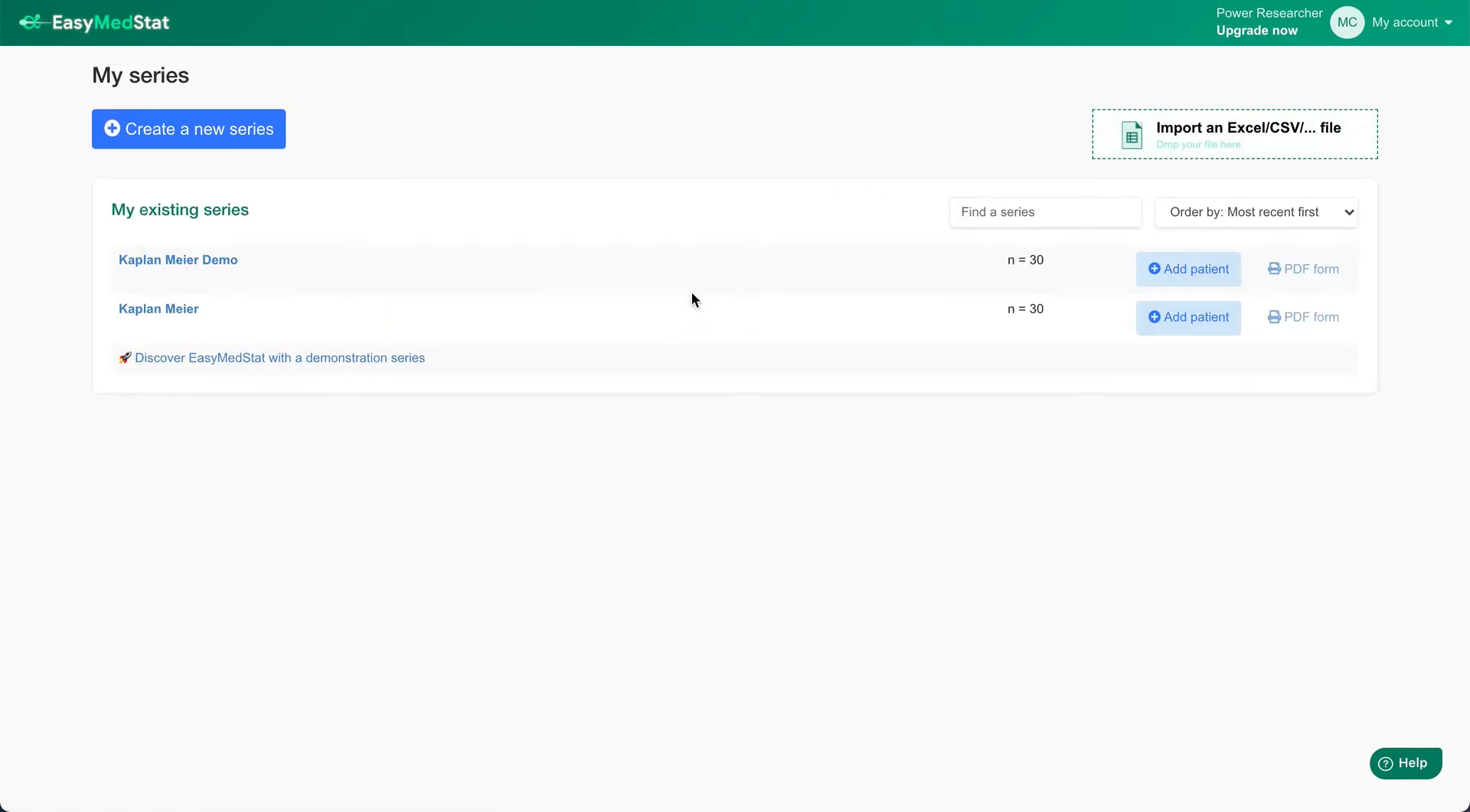
- Import the Import.xlsx file from the Imports folder into EasyMedStat
key("super+Tab")
key("super+Tab")
key("super+Tab")
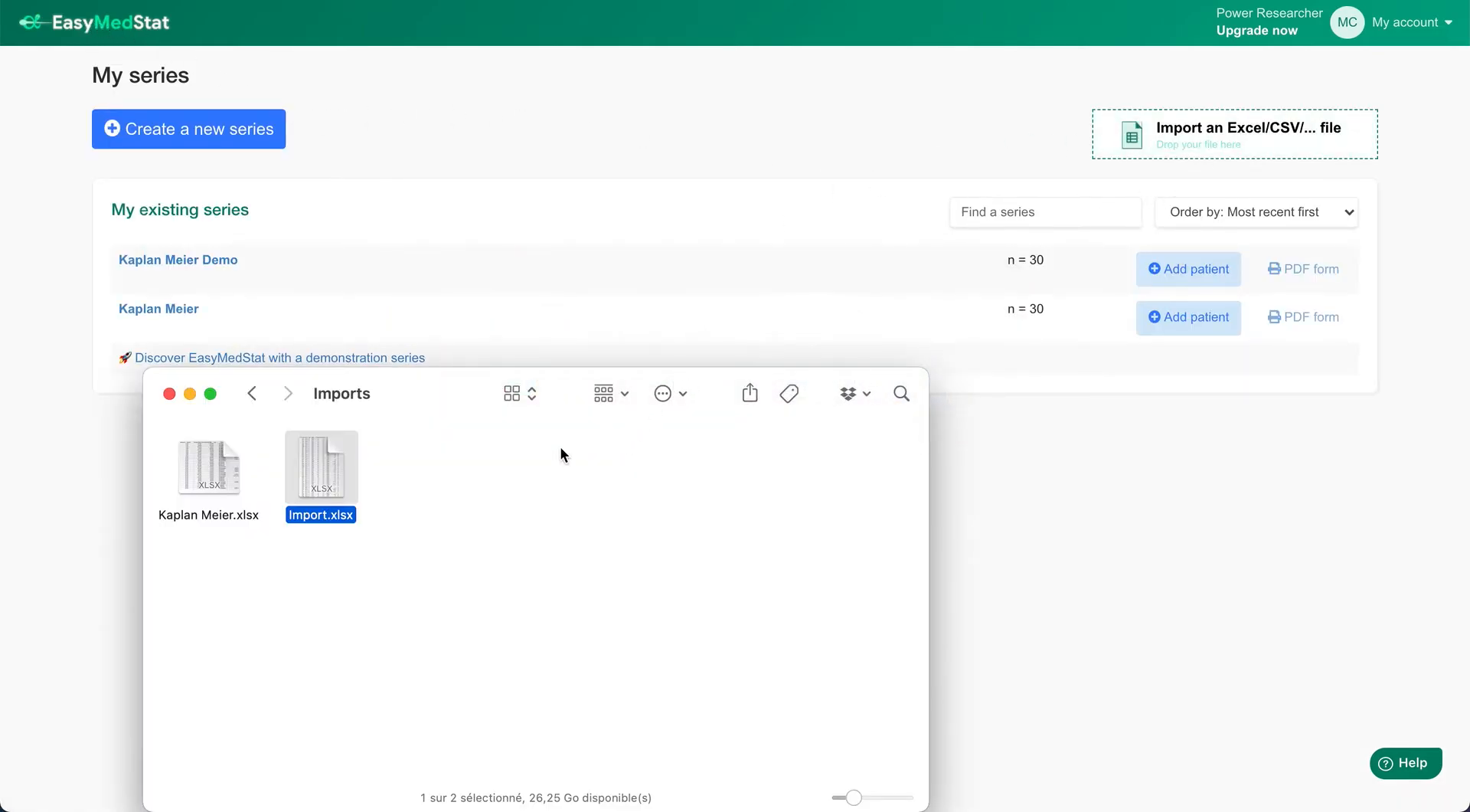
left_click_drag(317, 465, 1225, 129)
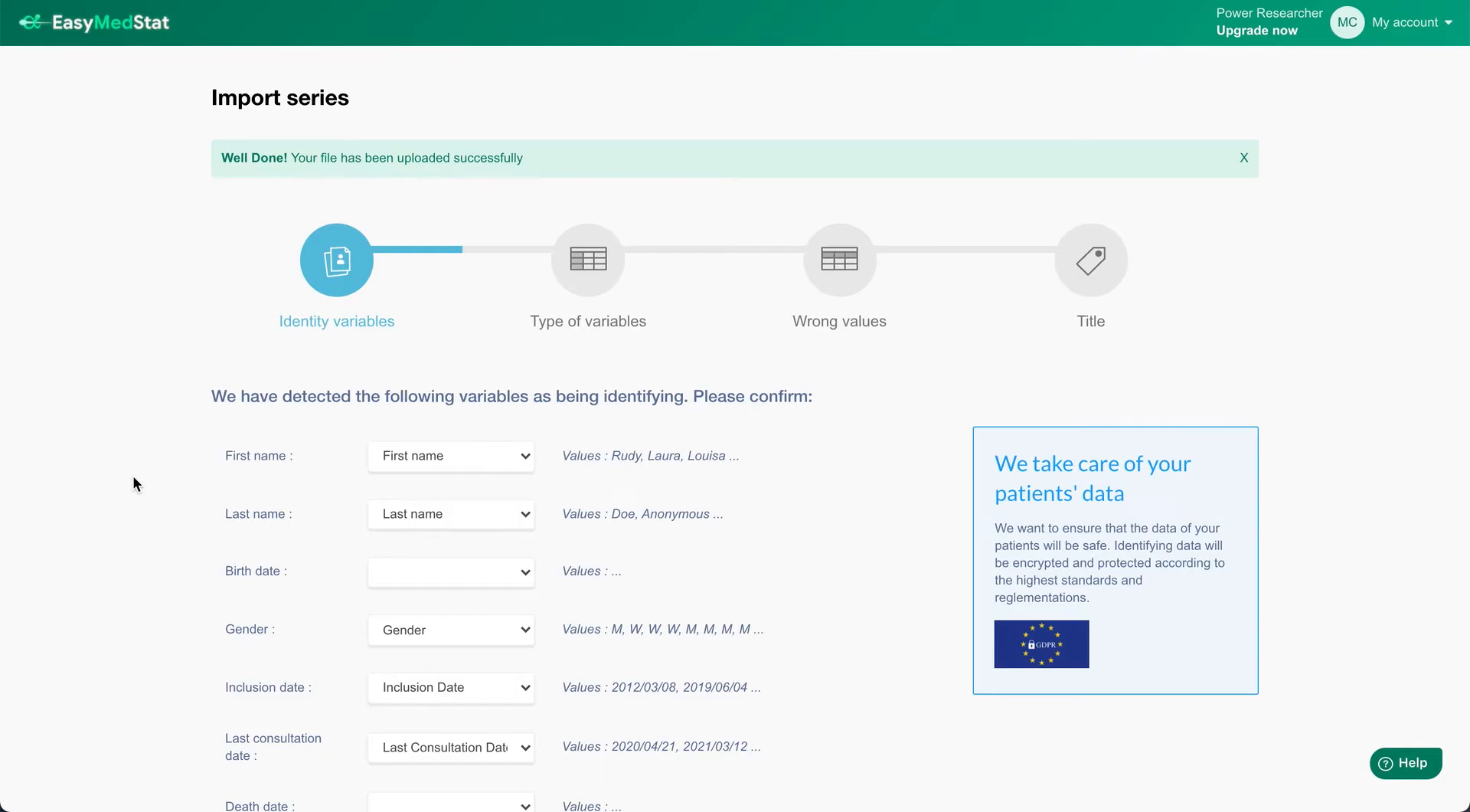
- Check the detected identity variables, including the column choices for First name, and confirm them to continue the import
scroll(133, 482, "down", 2)
scroll(133, 477, "down", 3)
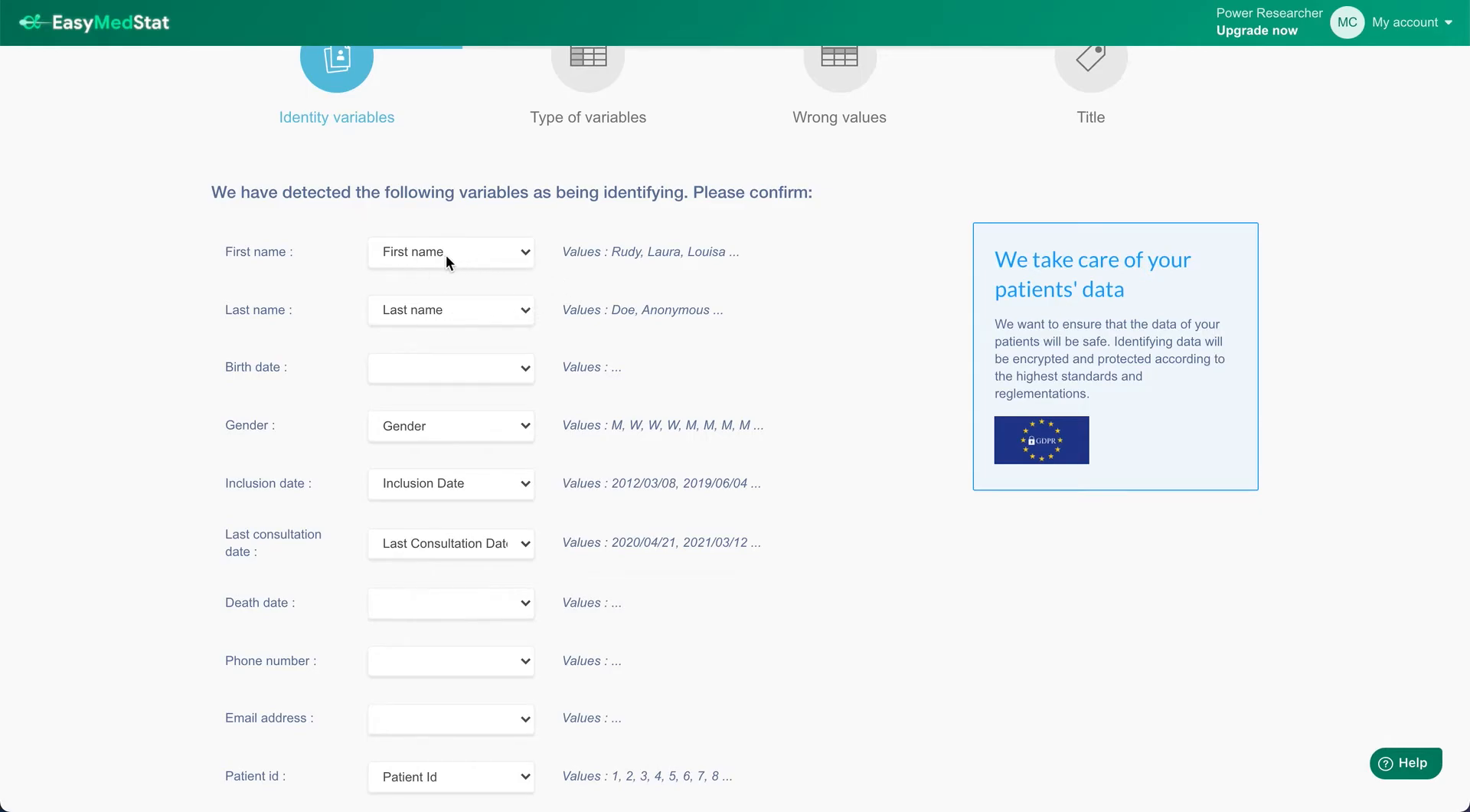
scroll(446, 256, "down", 1)
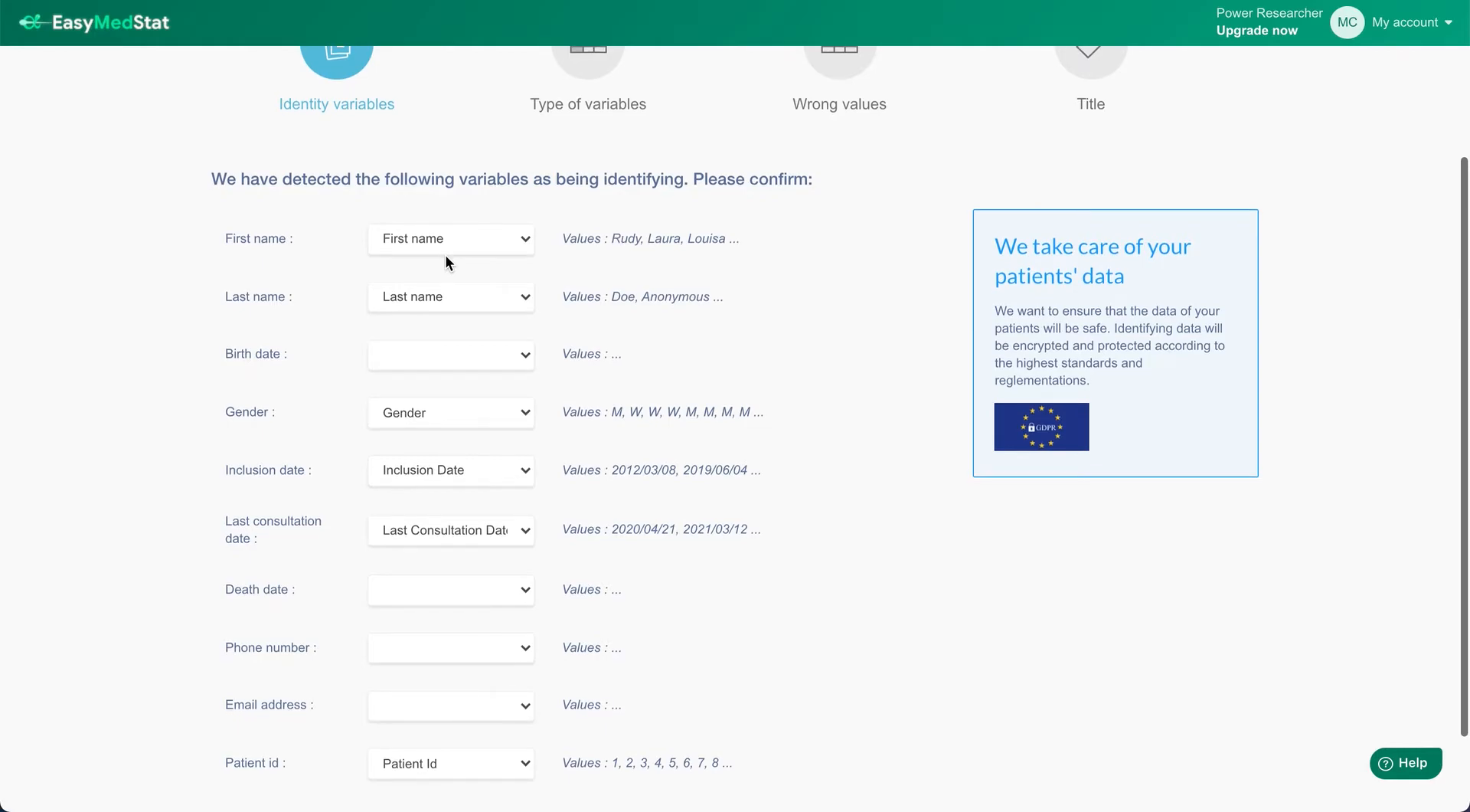
left_click(411, 237)
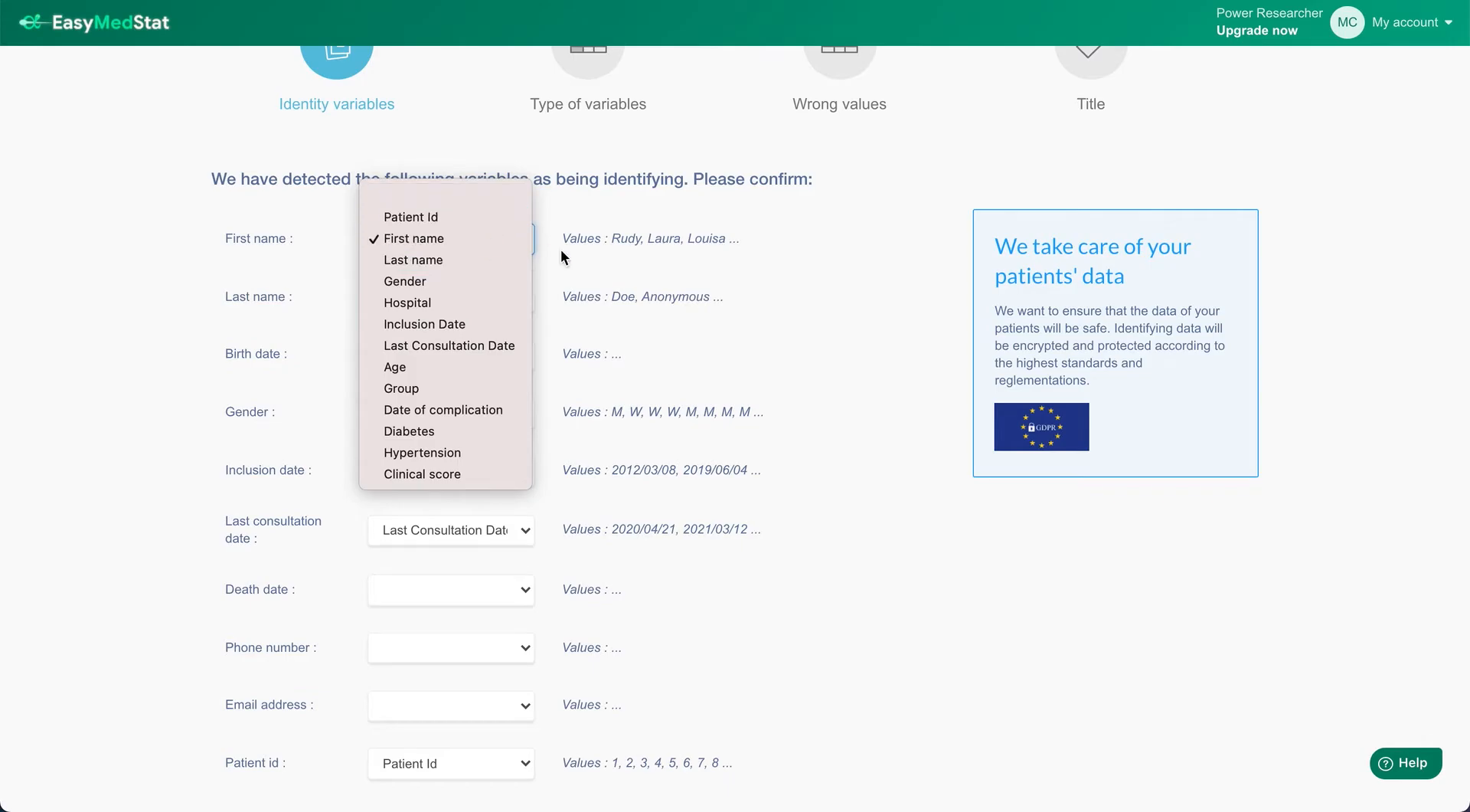
left_click(720, 262)
scroll(302, 310, "down", 2)
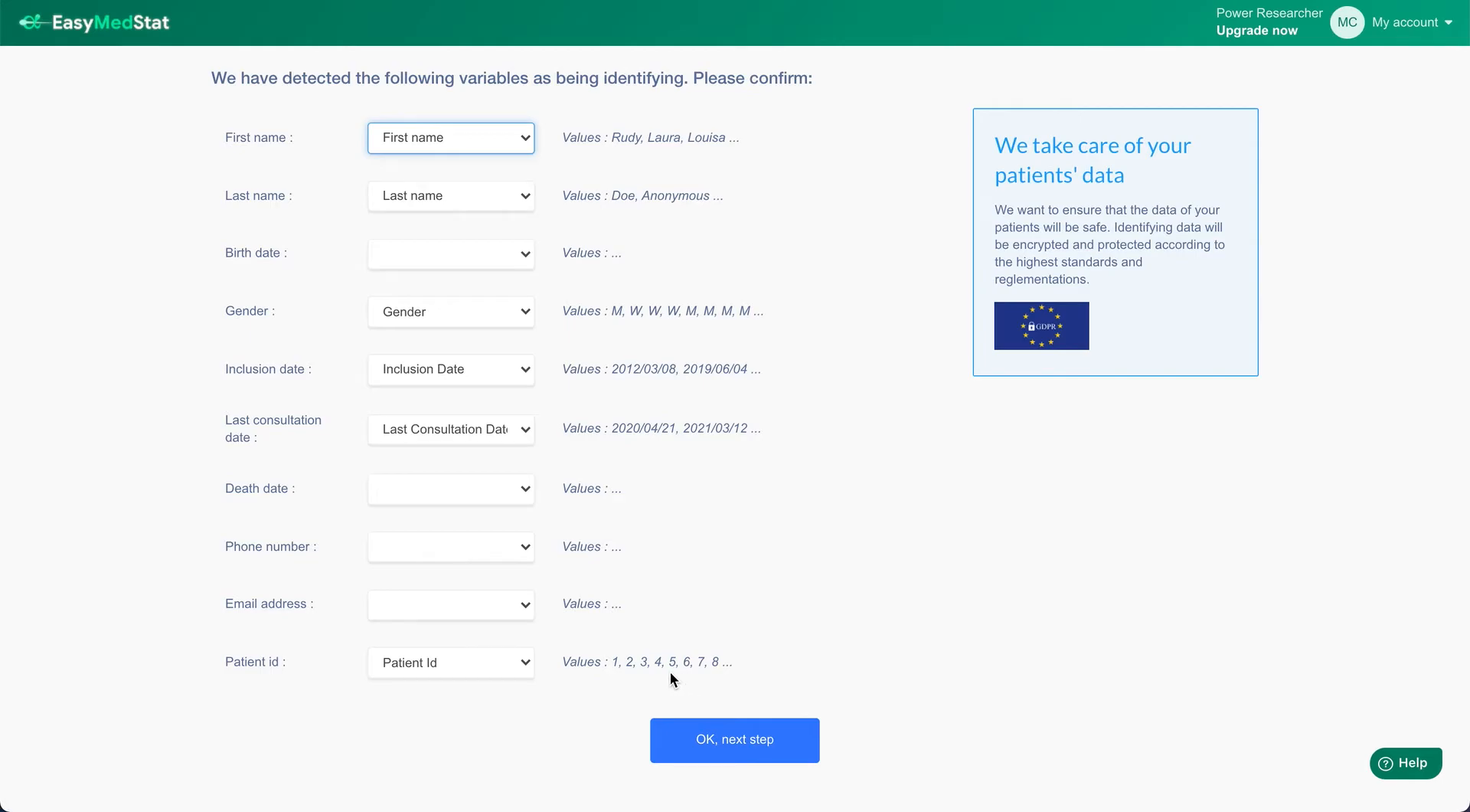
left_click(754, 743)
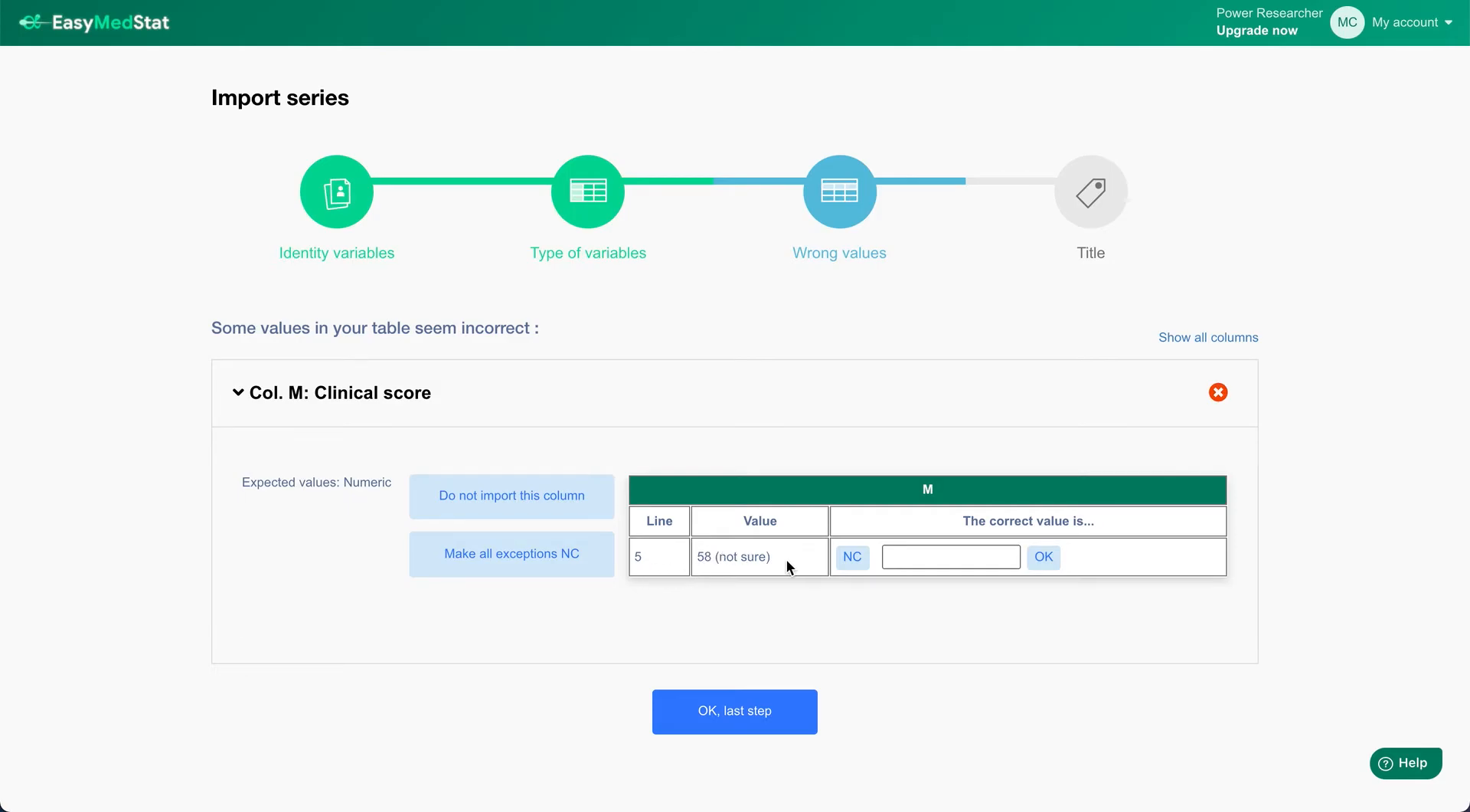
- Correct the wrong Clinical score value on line 5 to 58 and continue to the last import step
left_click(914, 555)
left_click(936, 554)
type("58")
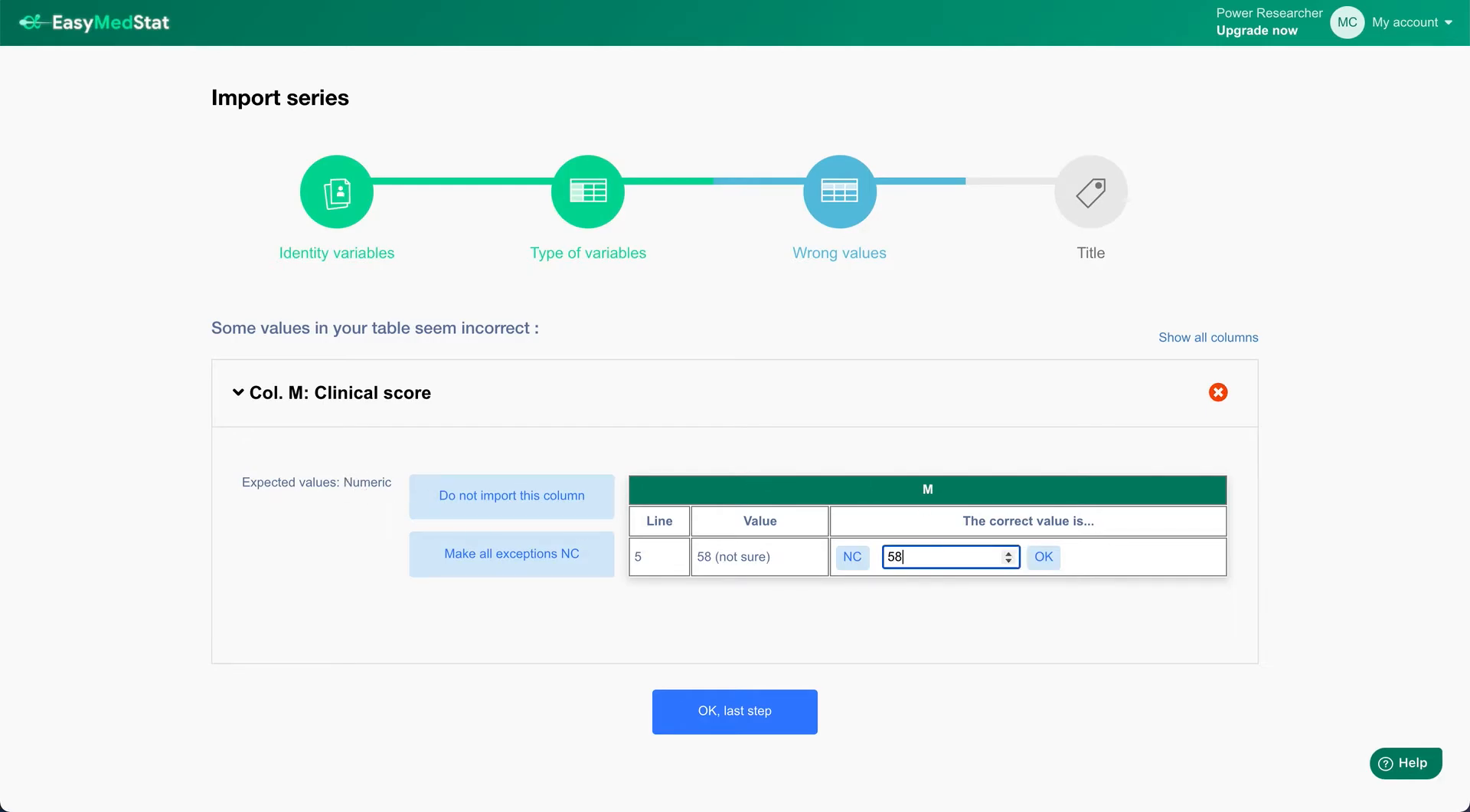
left_click(1046, 559)
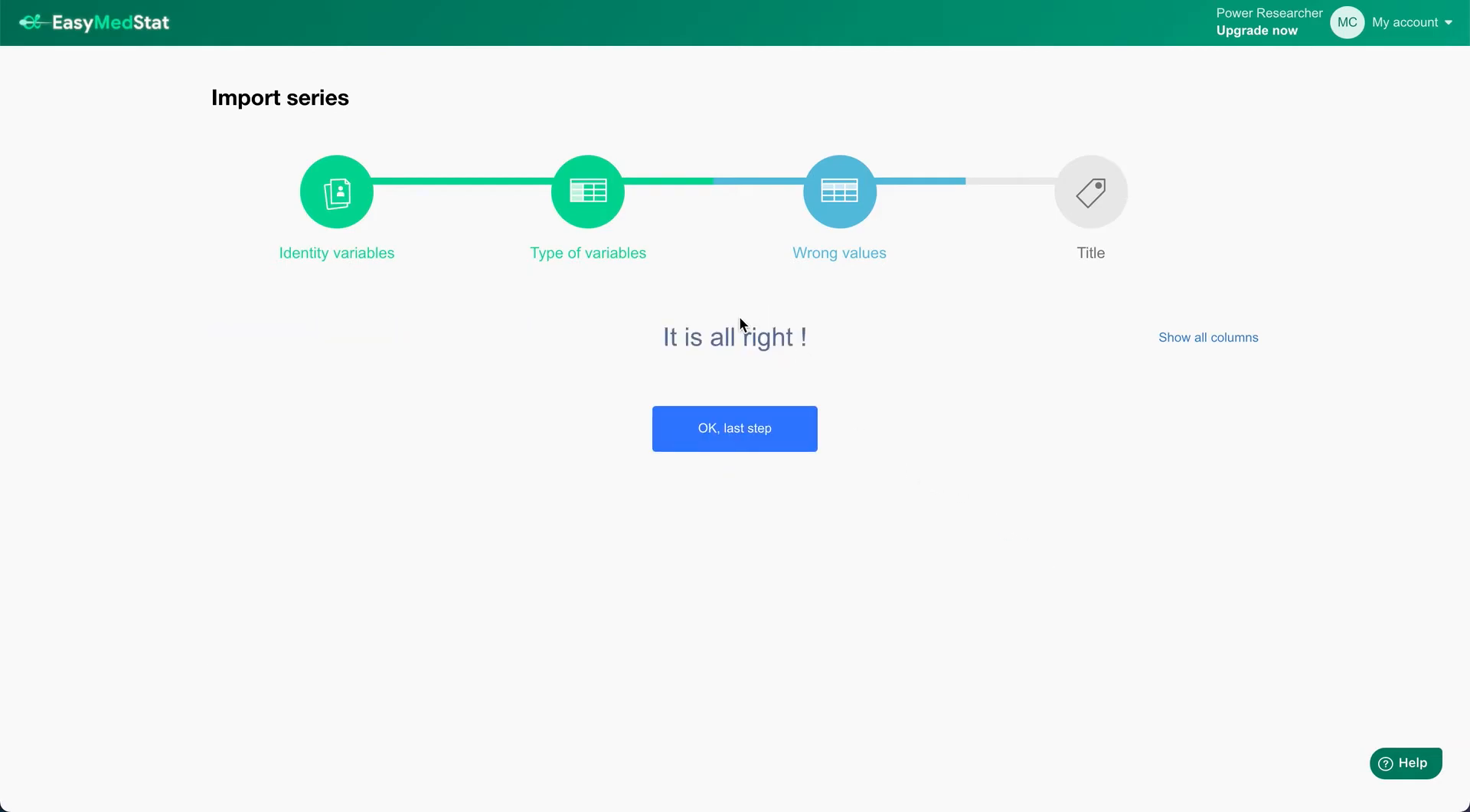
left_click(740, 427)
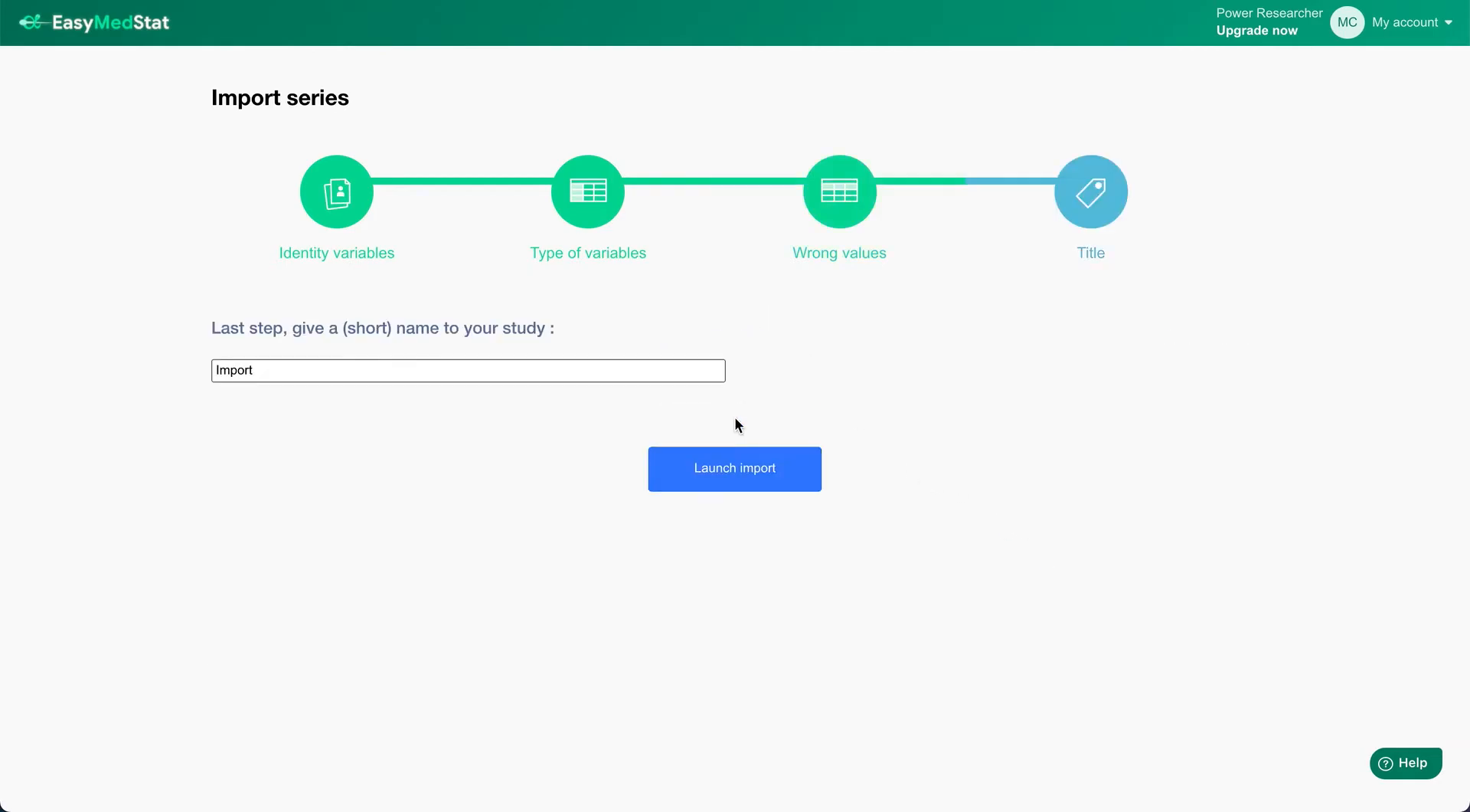
- Name the study Demo and launch the import
double_click(487, 370)
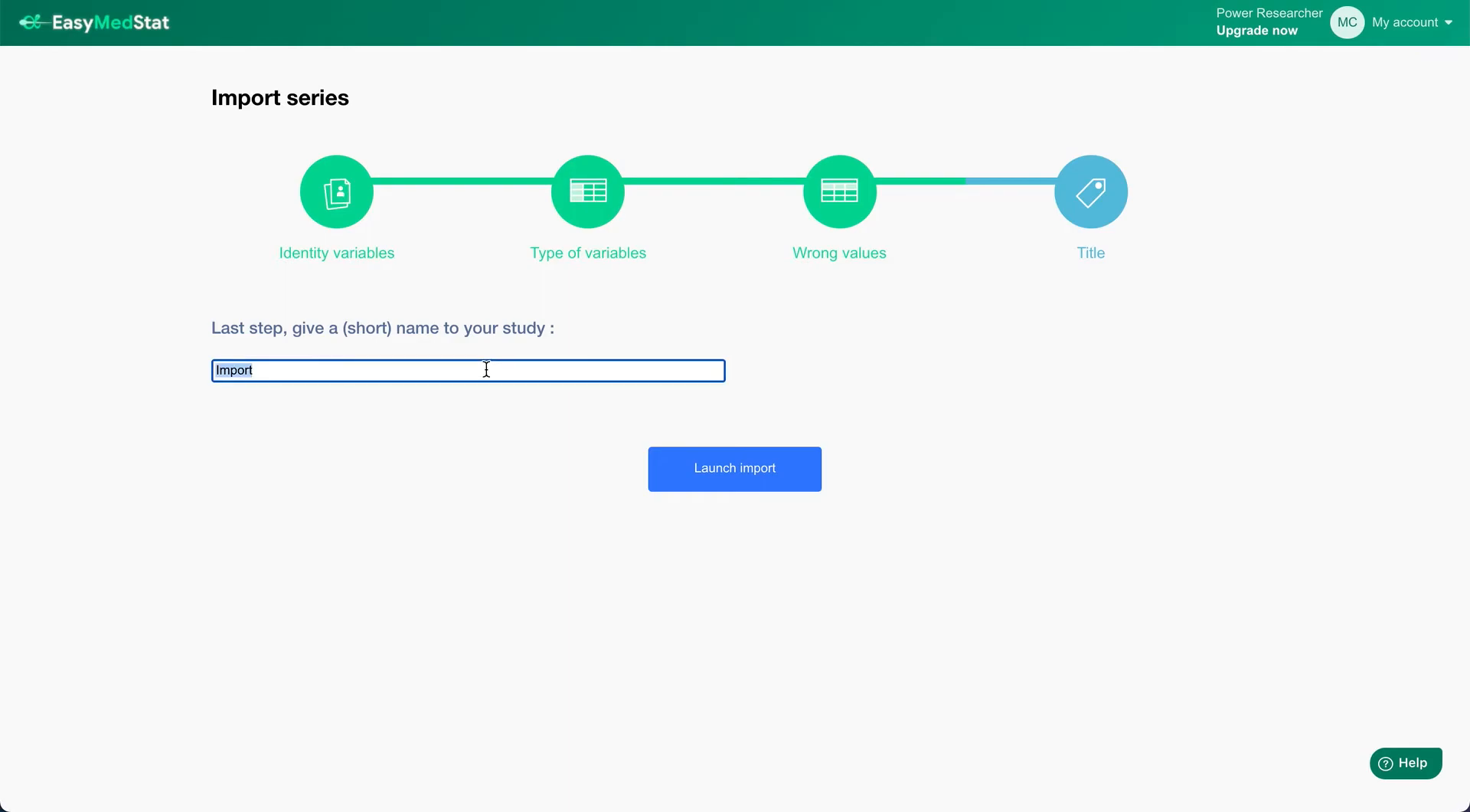
type("Demo")
left_click(782, 480)
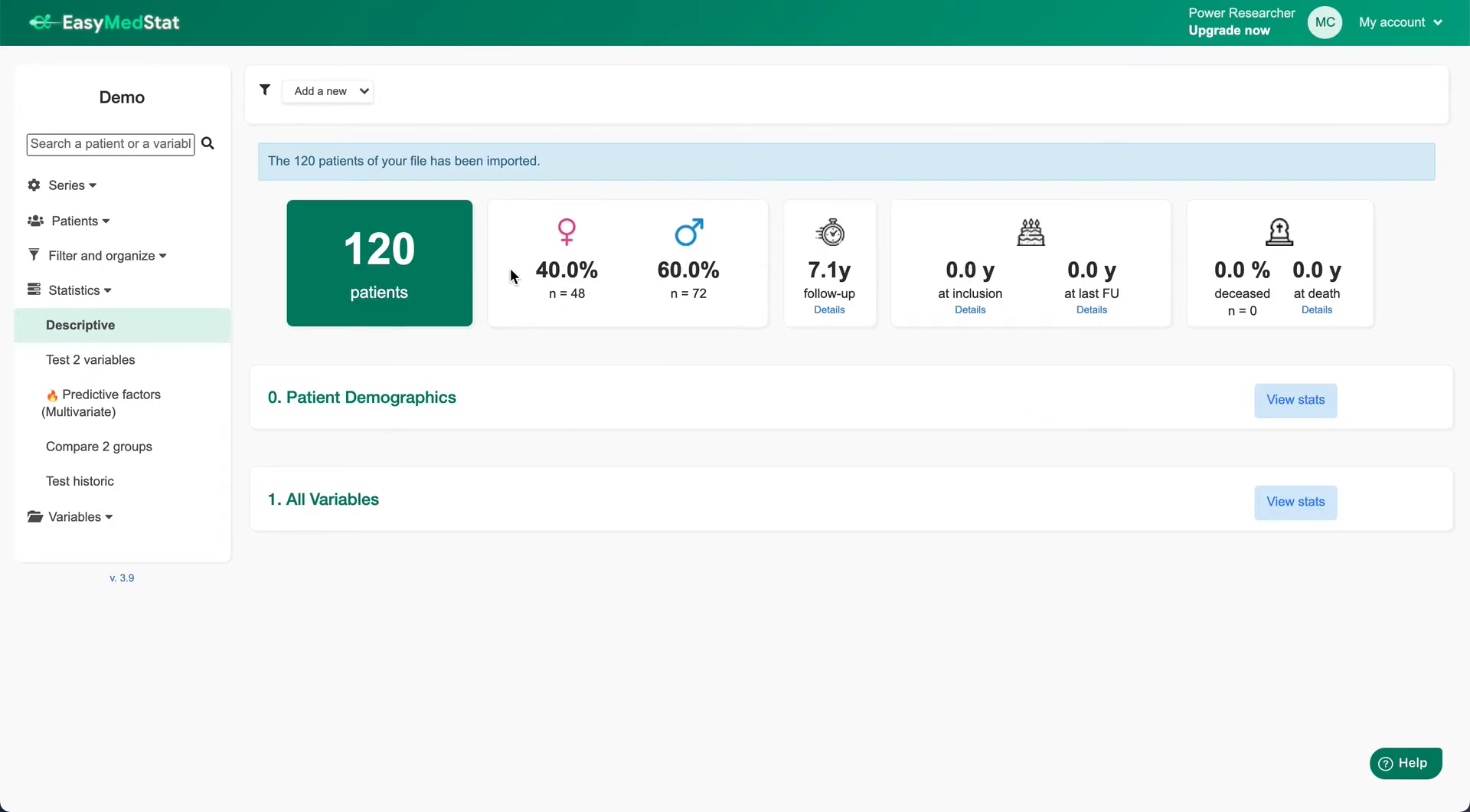
- Expand the All Variables statistics and review the numeric, event and discrete distribution tables down to Hypertension
left_click(360, 499)
scroll(627, 465, "down", 7)
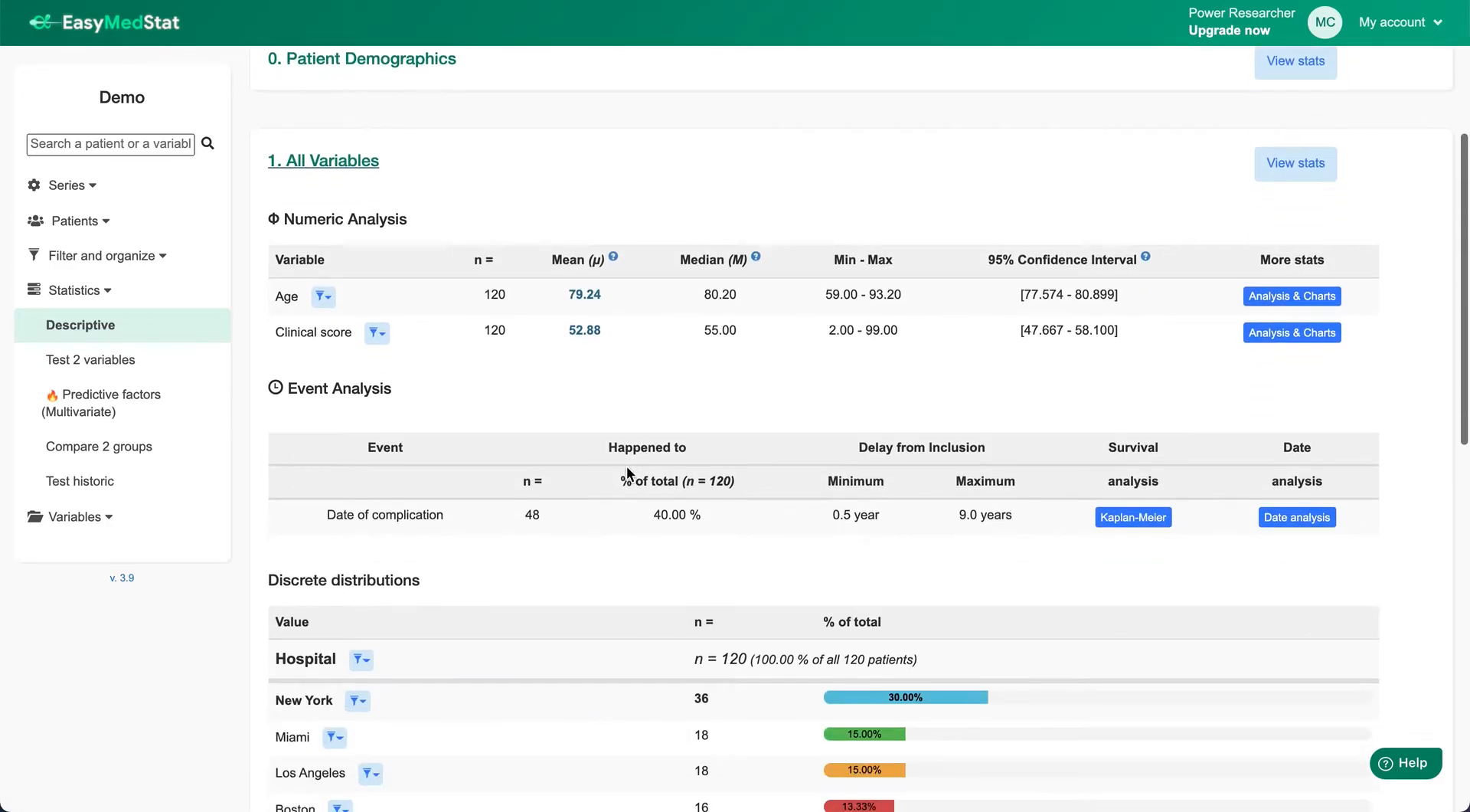
scroll(626, 466, "down", 10)
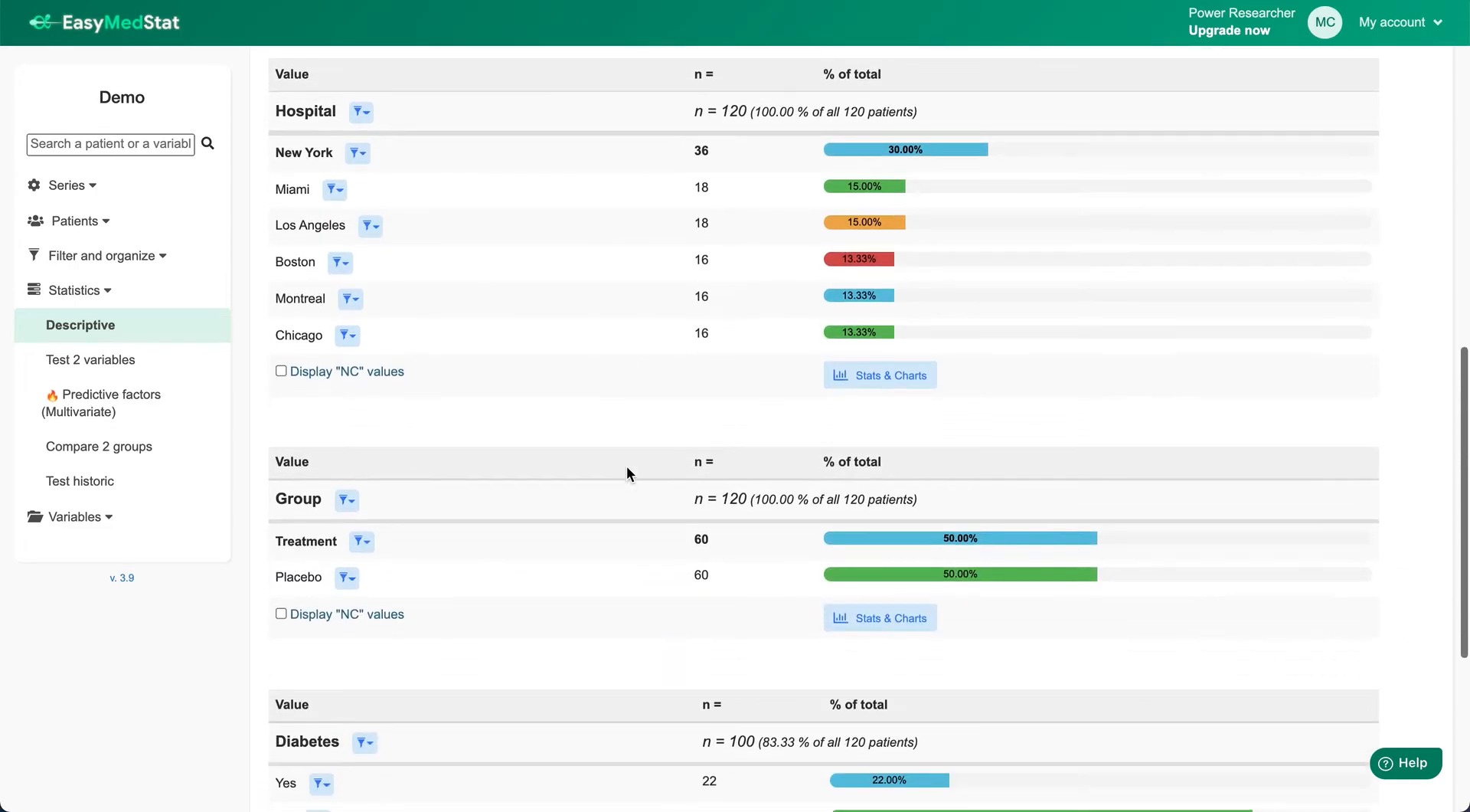
scroll(626, 465, "up", 10)
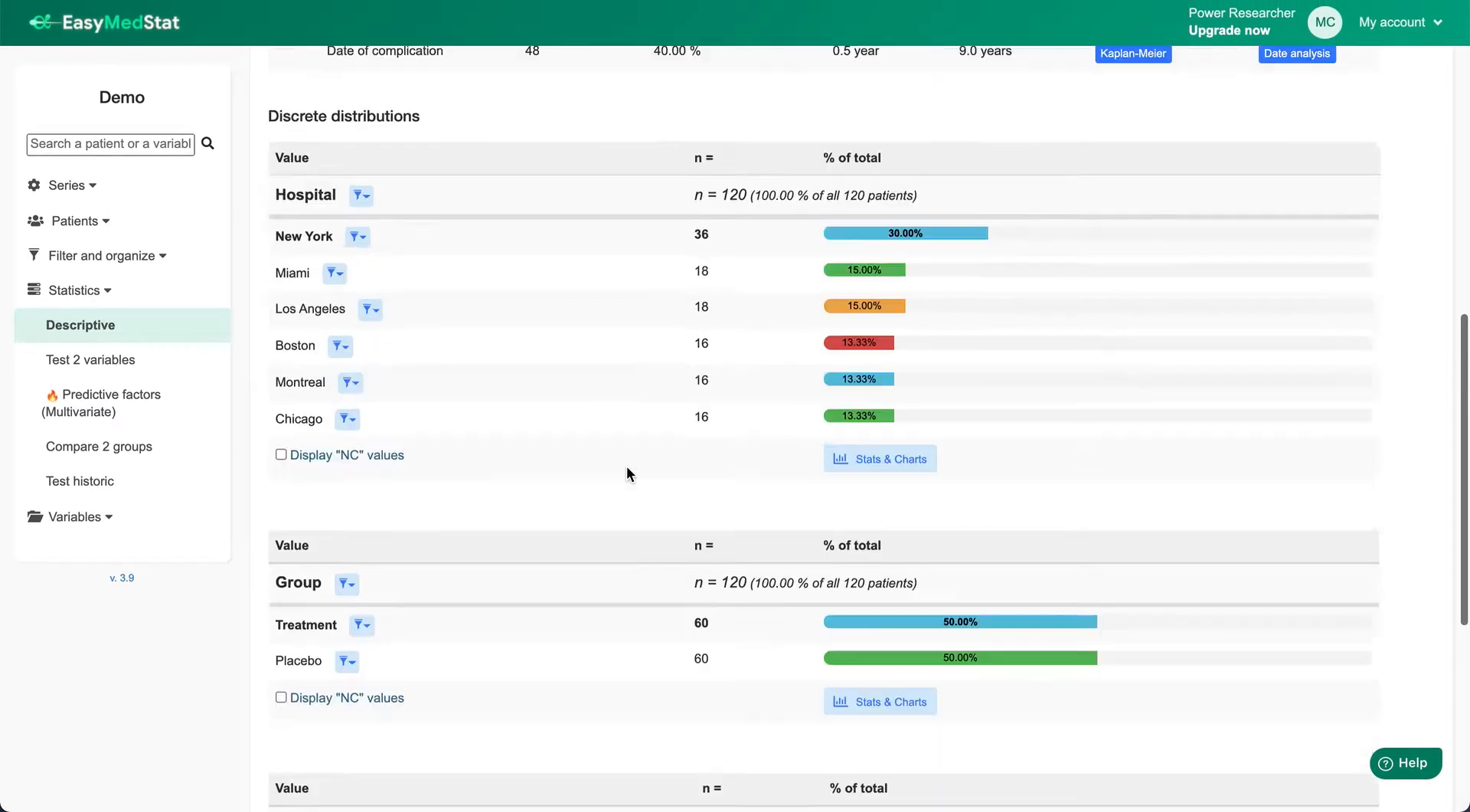
scroll(626, 466, "down", 10)
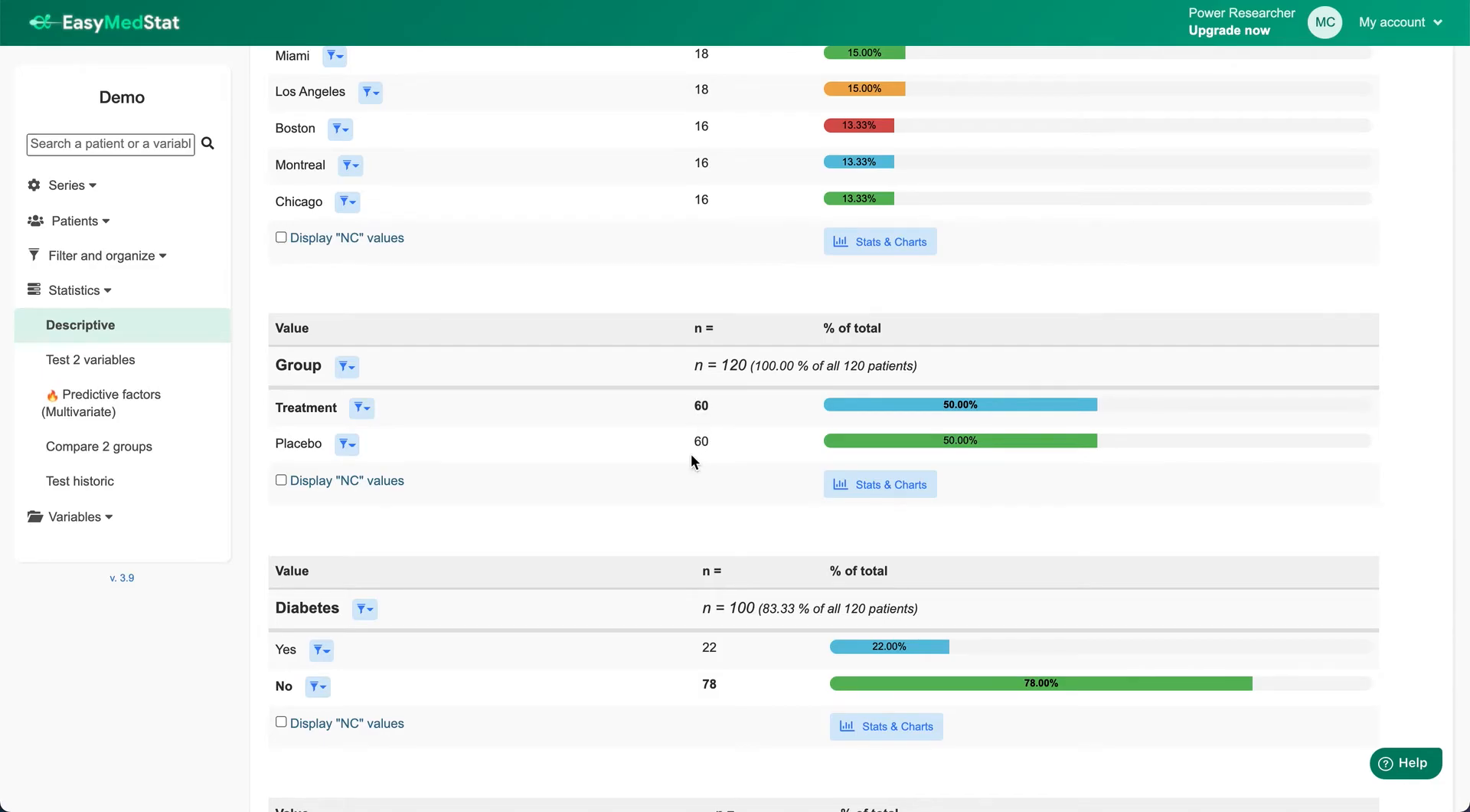
scroll(700, 490, "down", 2)
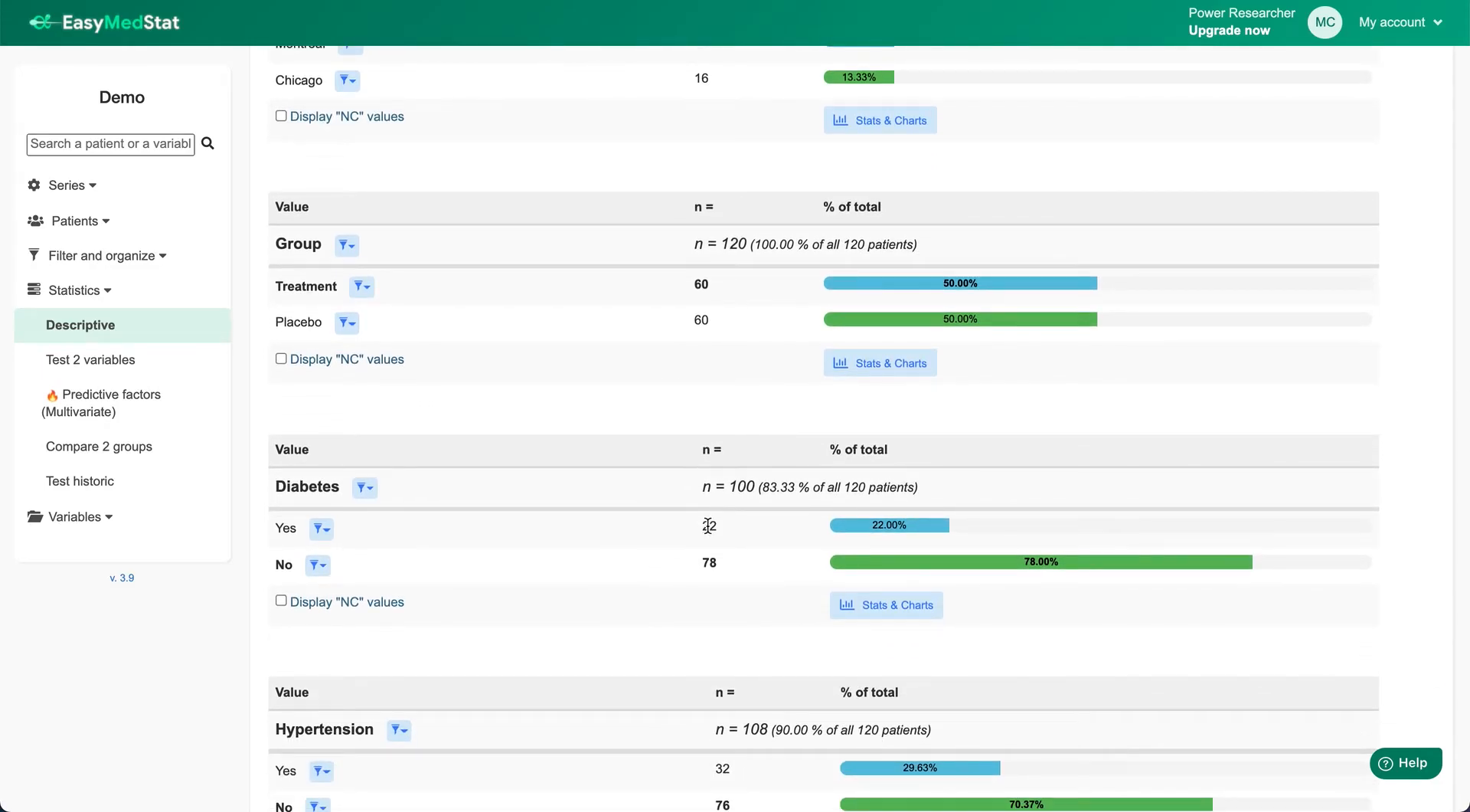
scroll(702, 529, "down", 2)
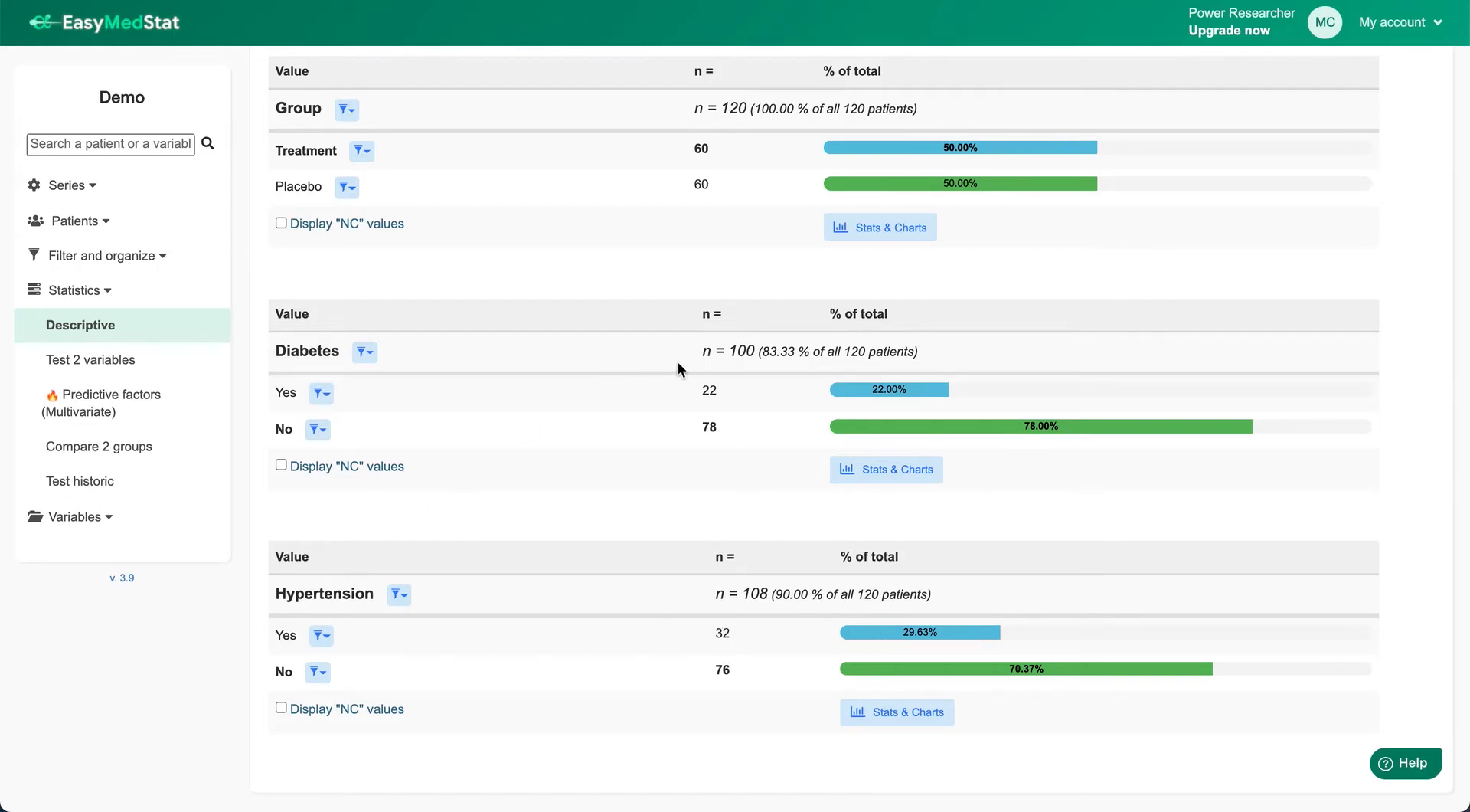
- Display the NC values in the discrete distributions and examine them for Diabetes and Hypertension
left_click(886, 389)
left_click_drag(727, 351, 758, 349)
left_click(770, 351)
left_click(281, 465)
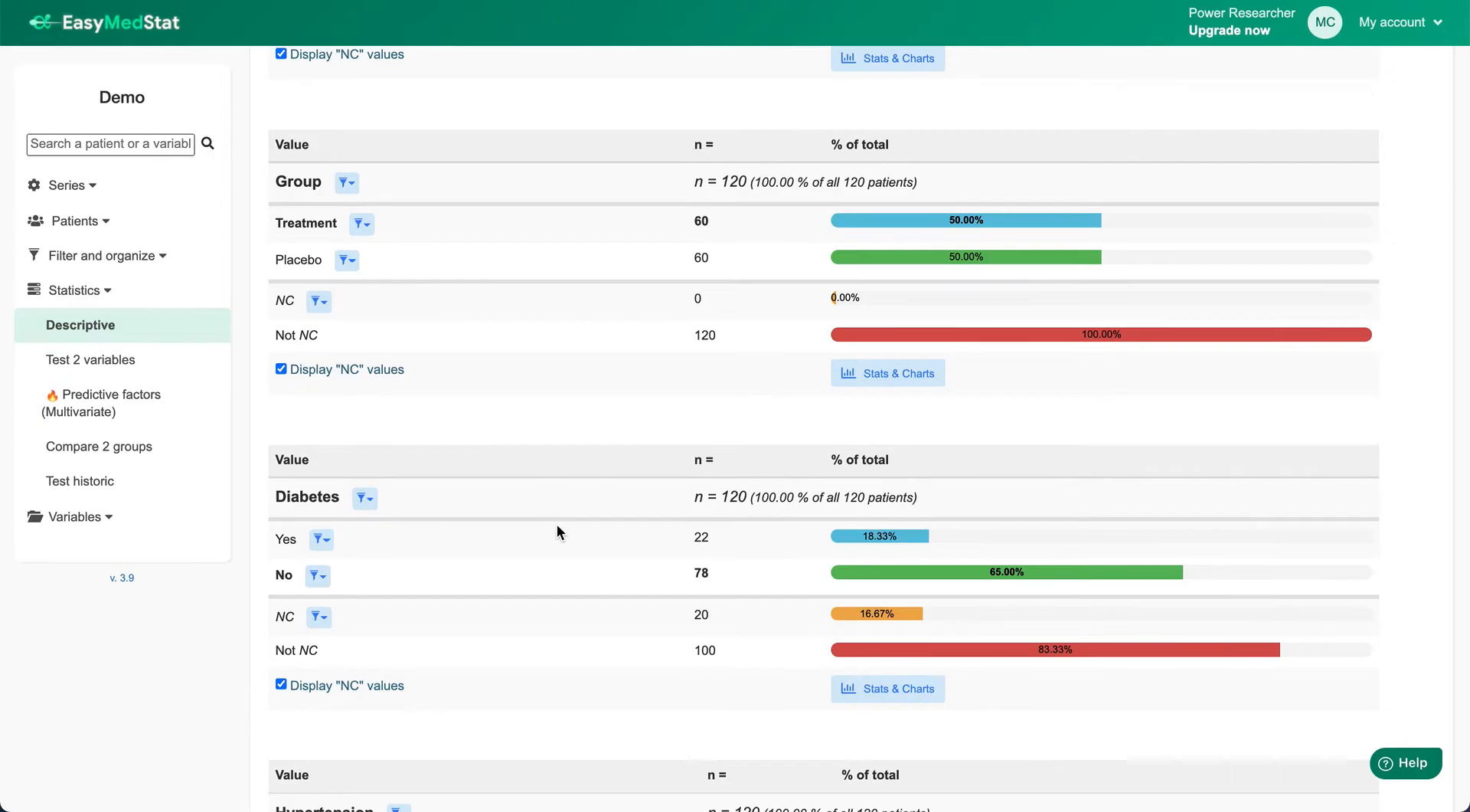
scroll(557, 527, "down", 2)
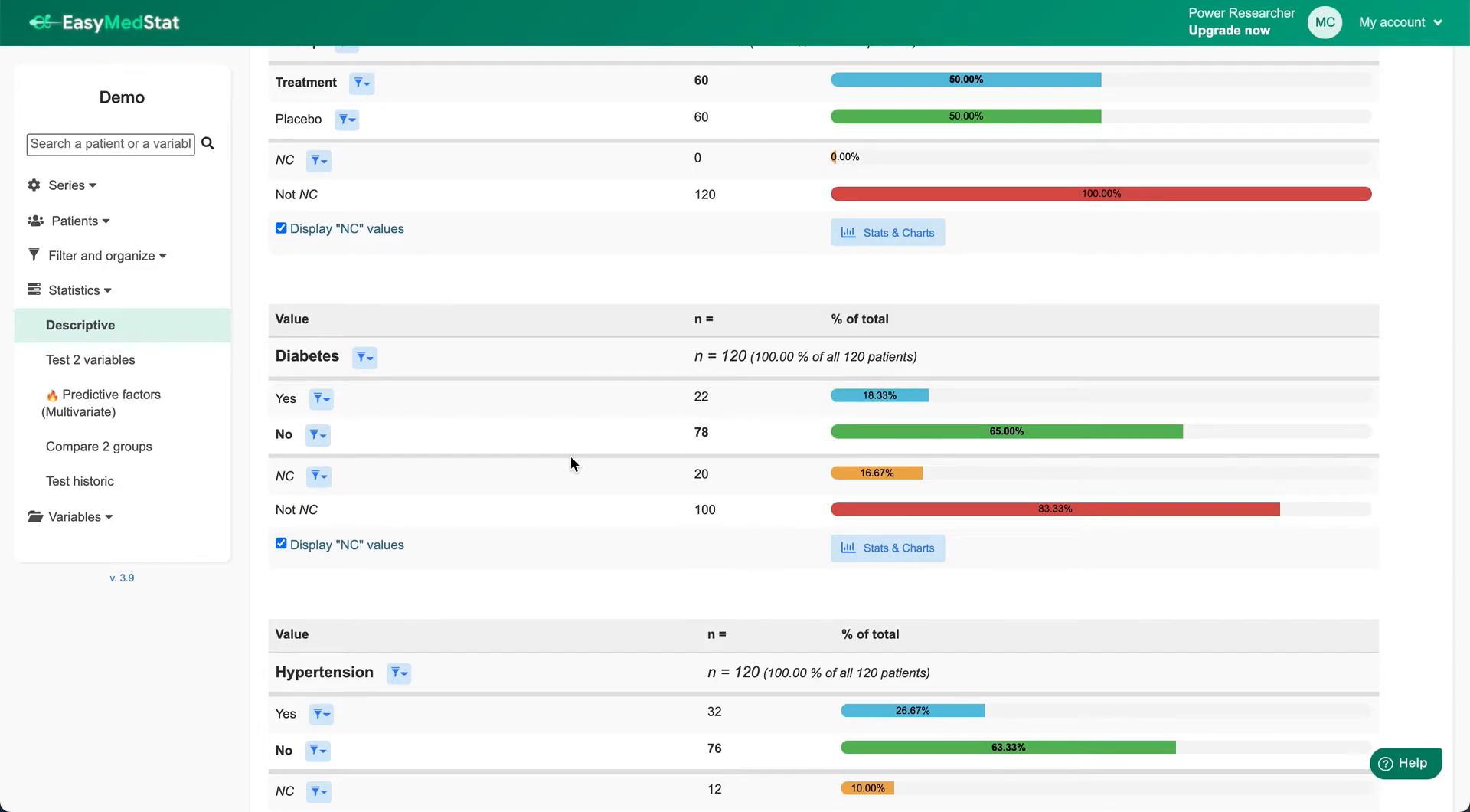
- Open the detailed analysis and charts of the Clinical score variable and look at its additional summary data
scroll(571, 457, "up", 10)
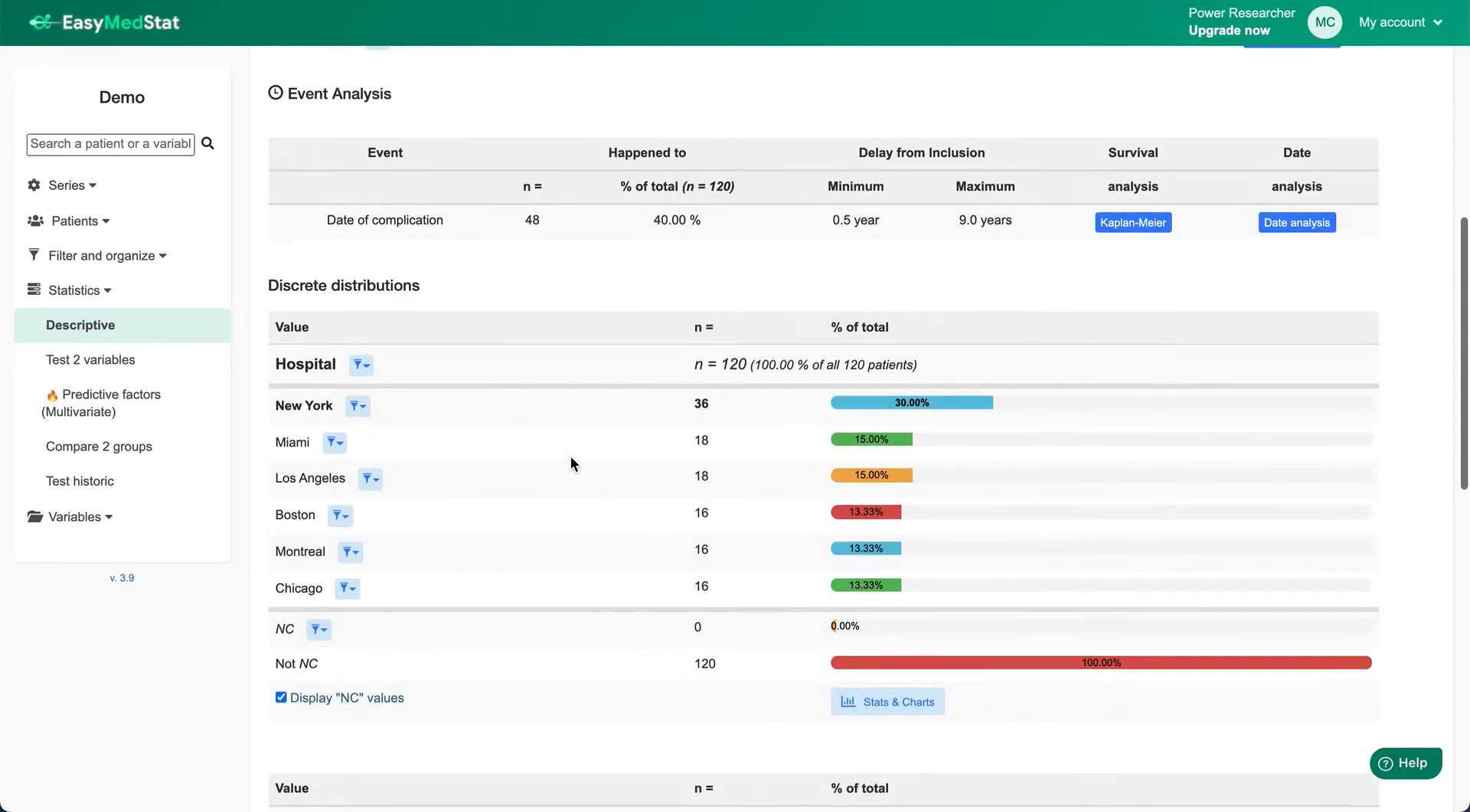
scroll(571, 454, "up", 5)
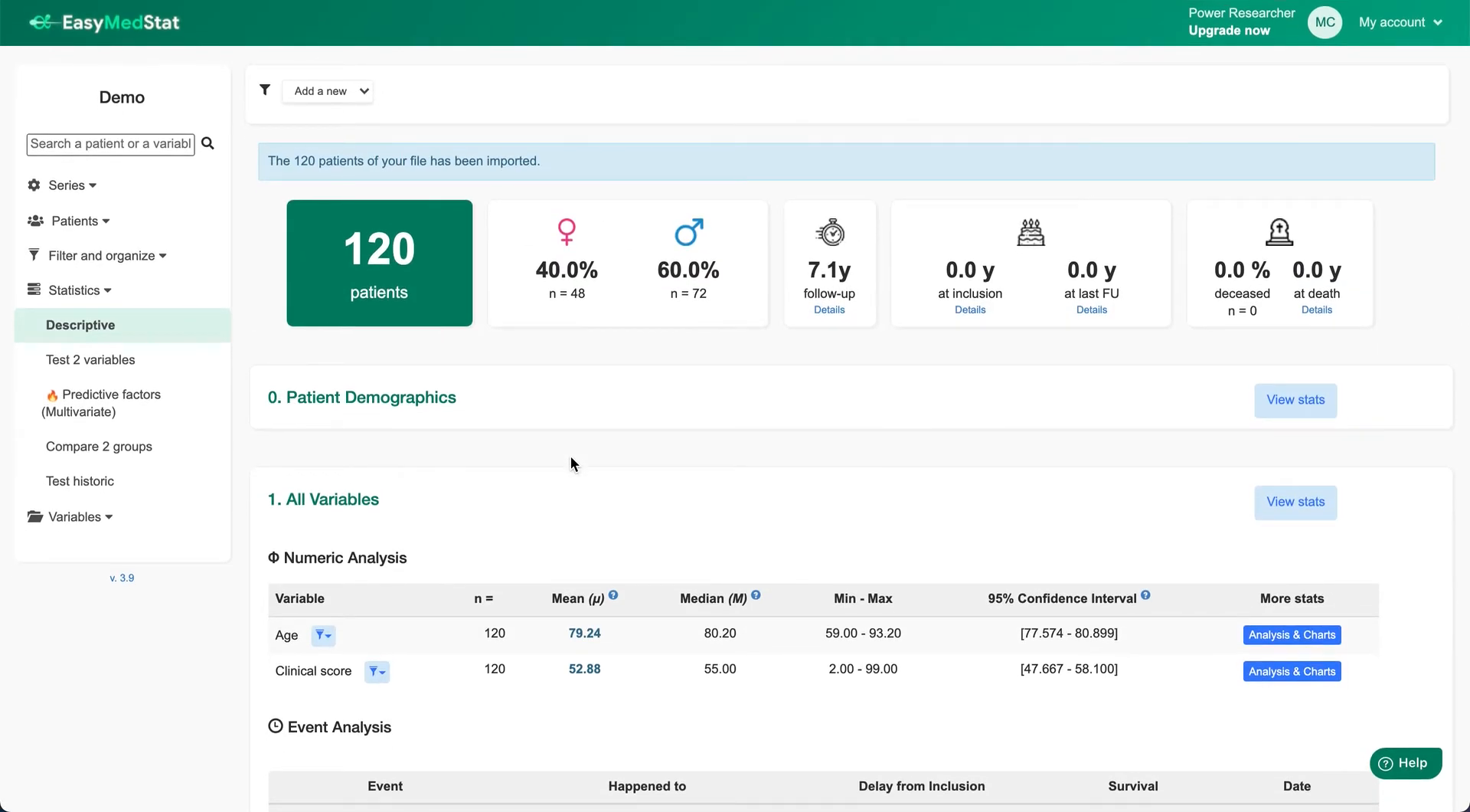
scroll(571, 459, "down", 4)
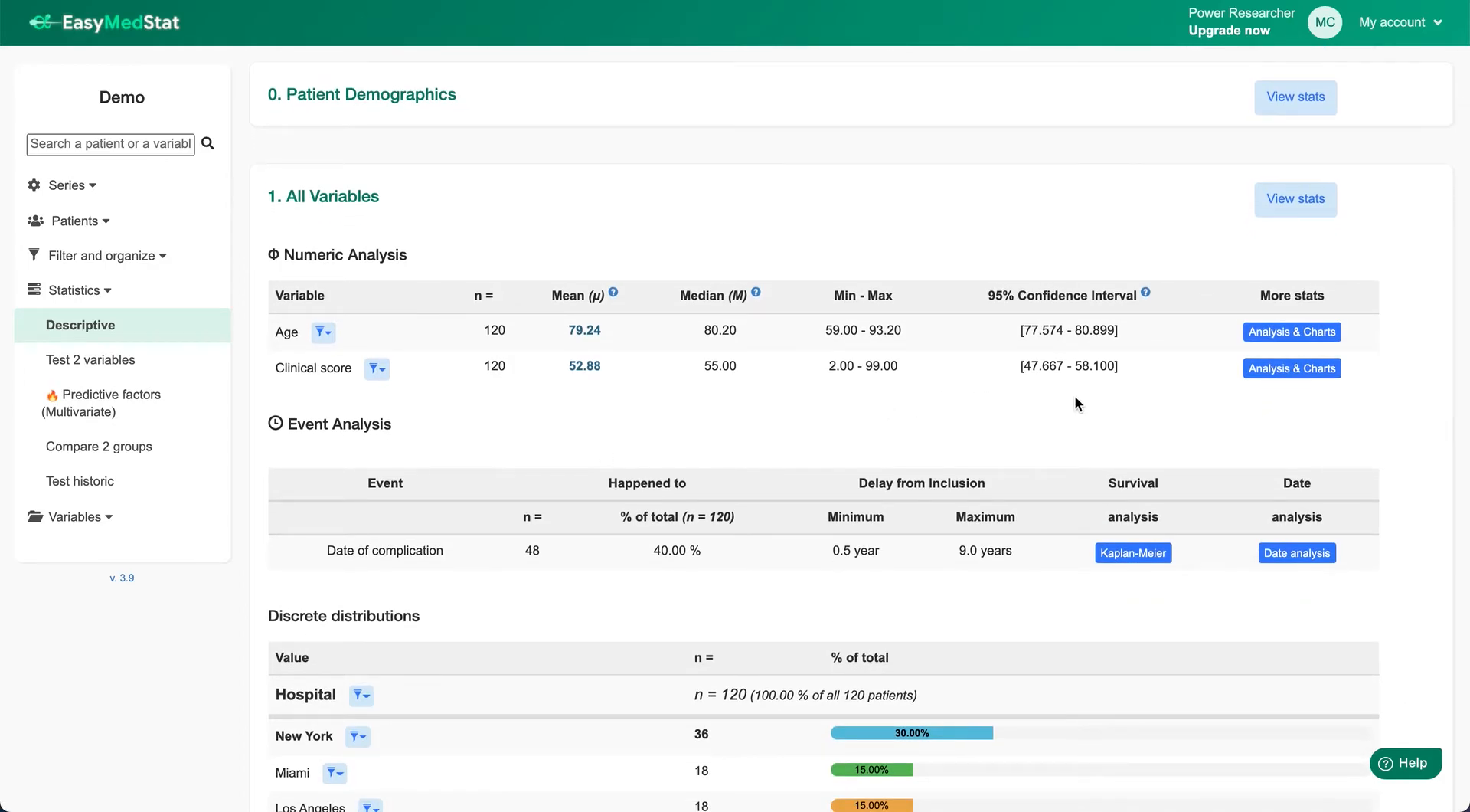
left_click(1268, 370)
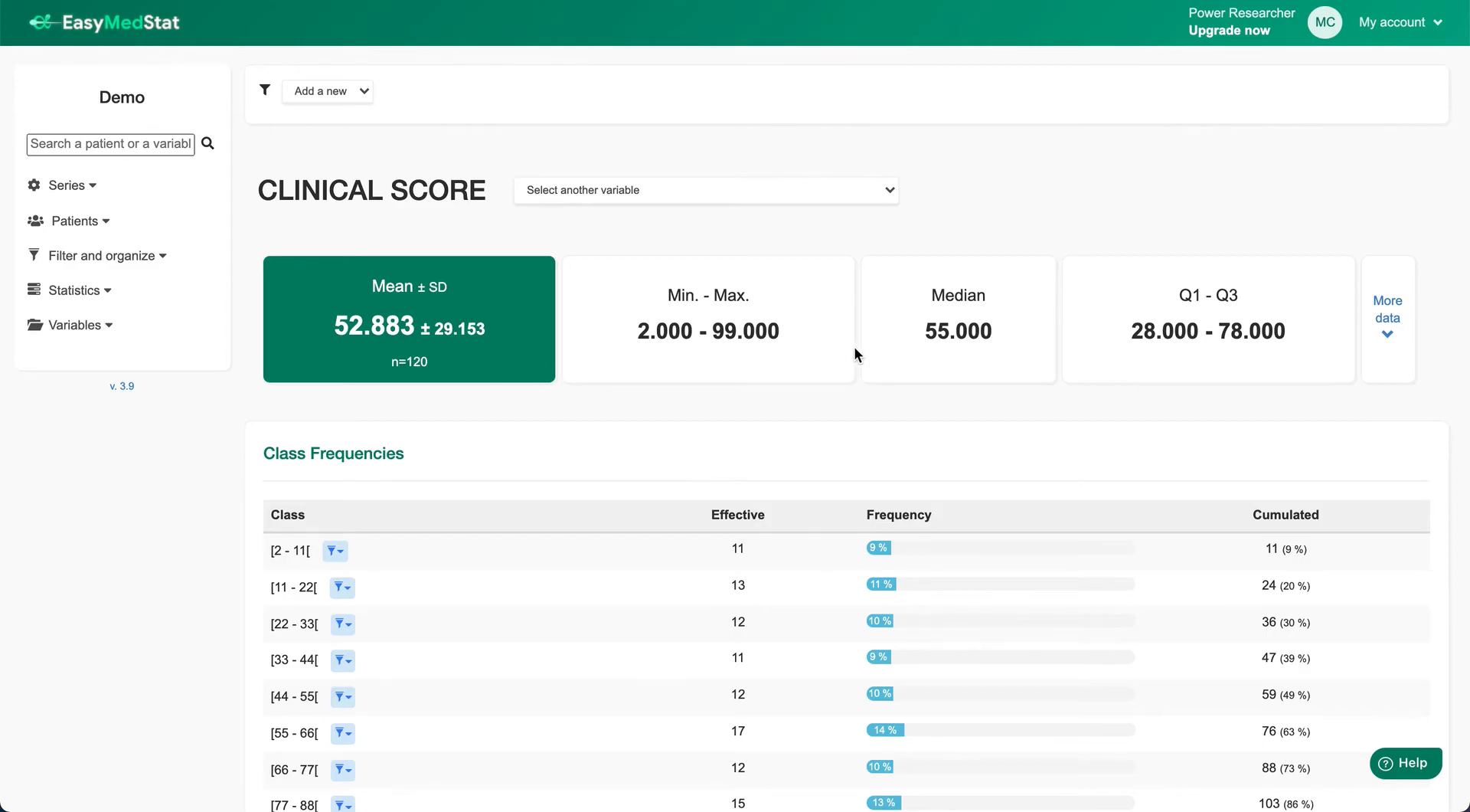
left_click(1390, 314)
left_click(1390, 314)
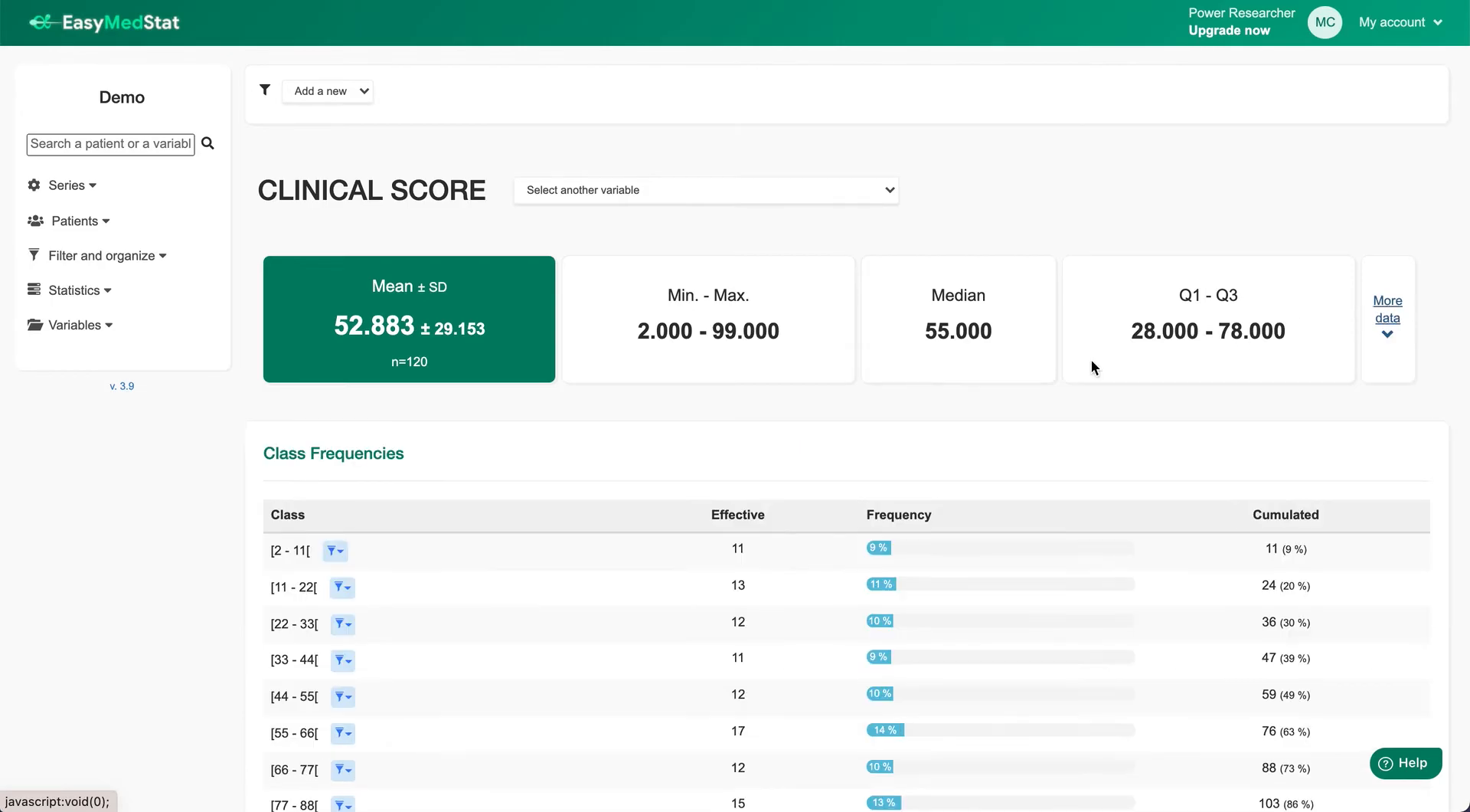
- View the Clinical score charts in turn: frequency histogram, cumulative frequency histogram, box plot, and box plot with individual data points
scroll(645, 445, "down", 10)
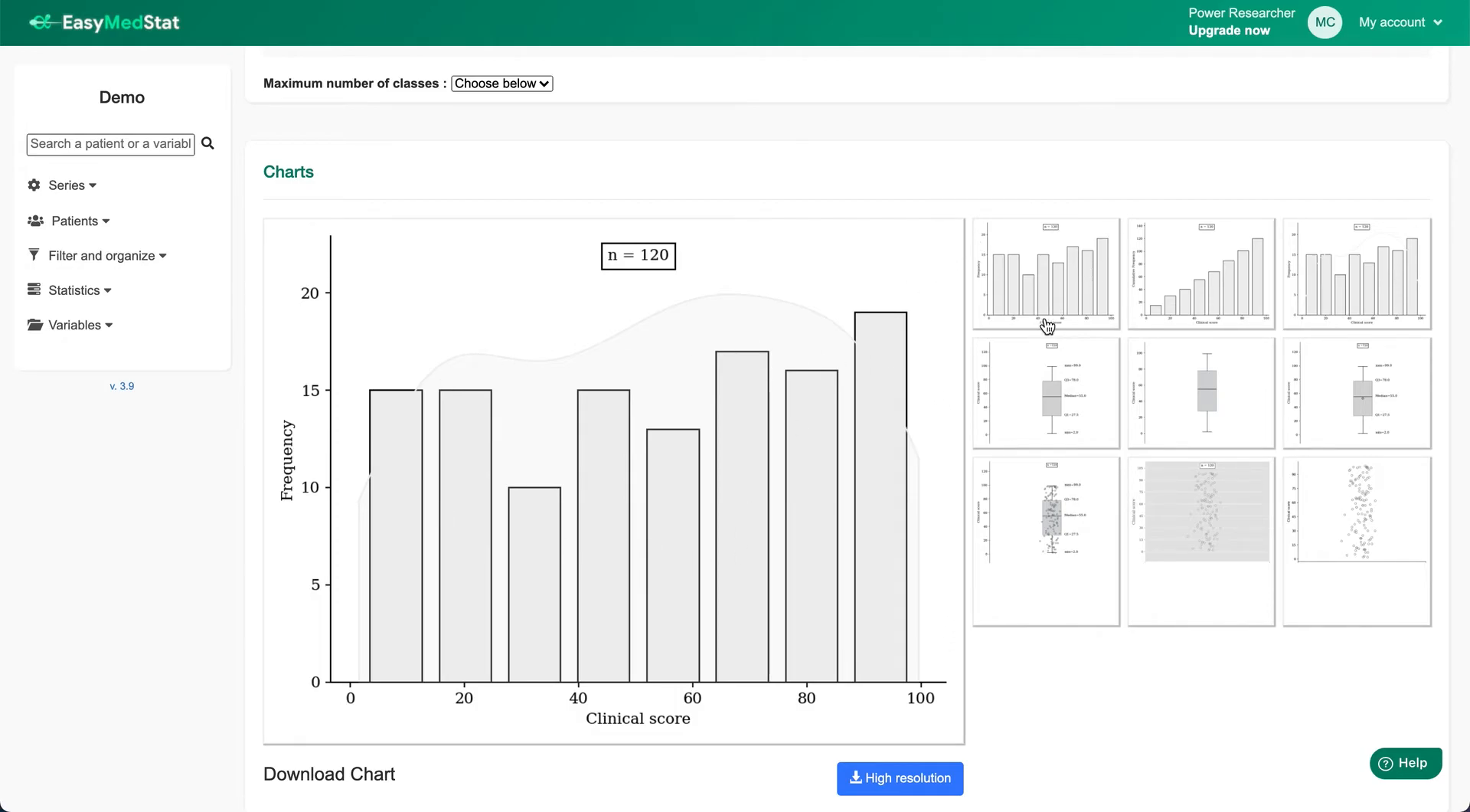
left_click(1041, 281)
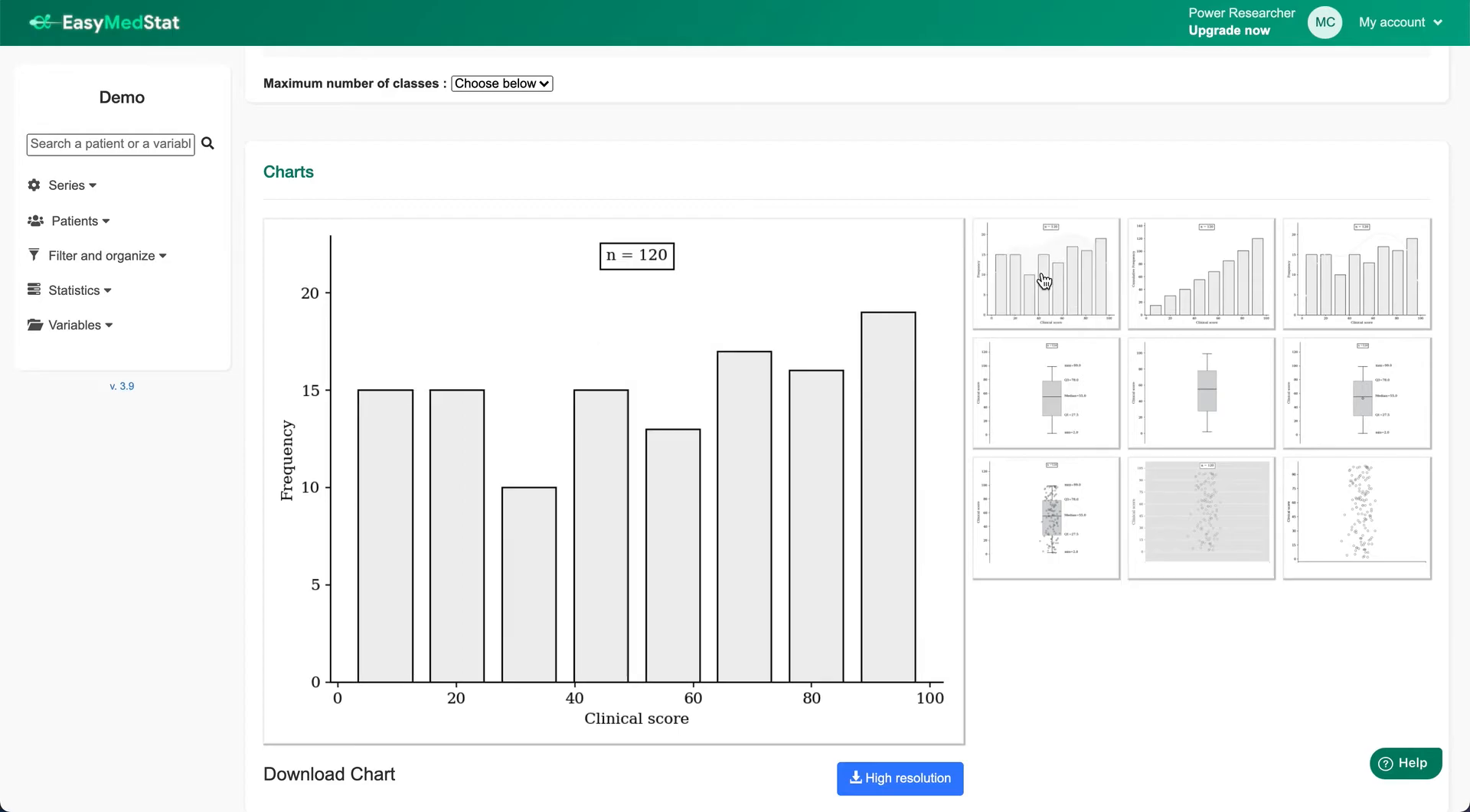
left_click(1233, 280)
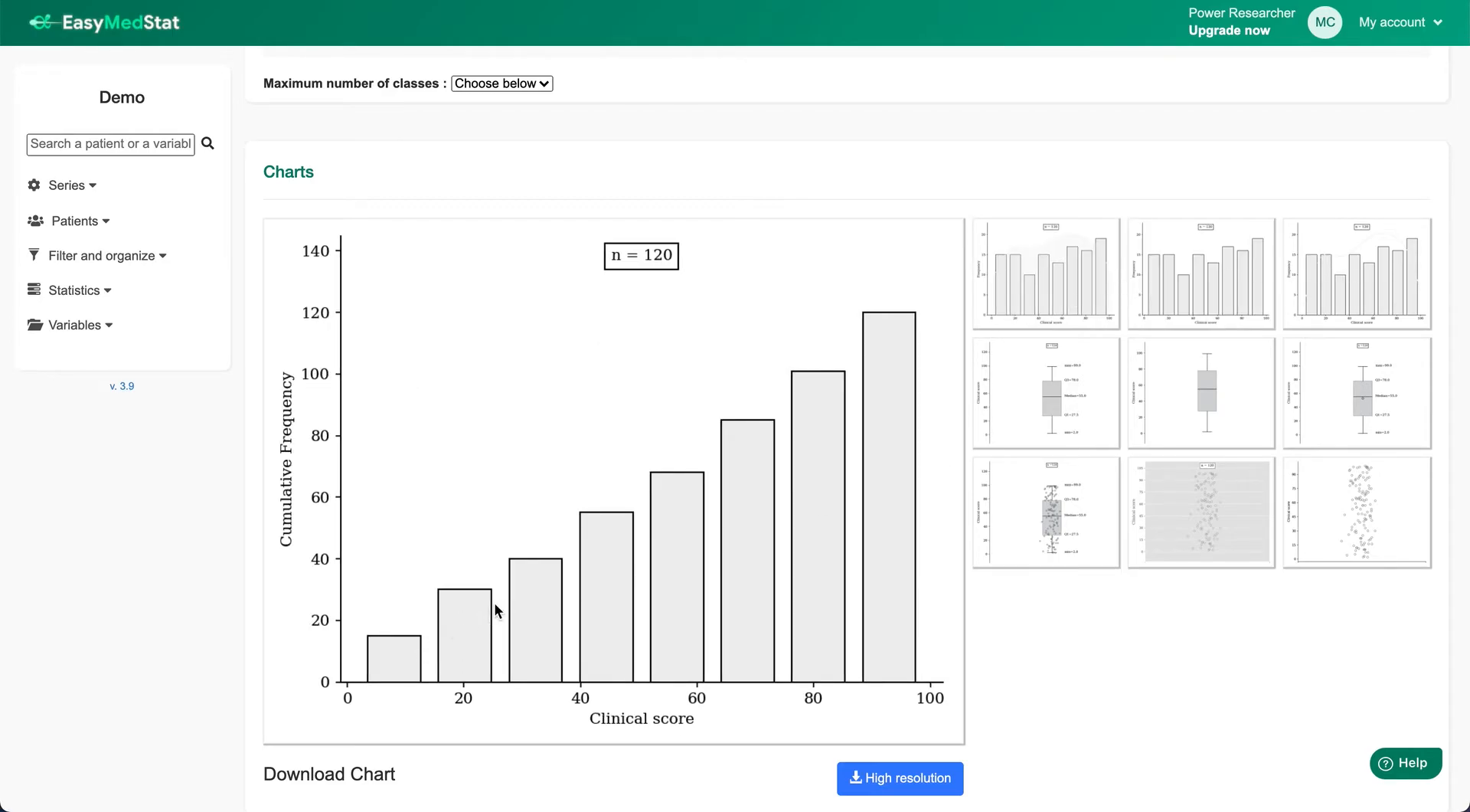
left_click(1087, 392)
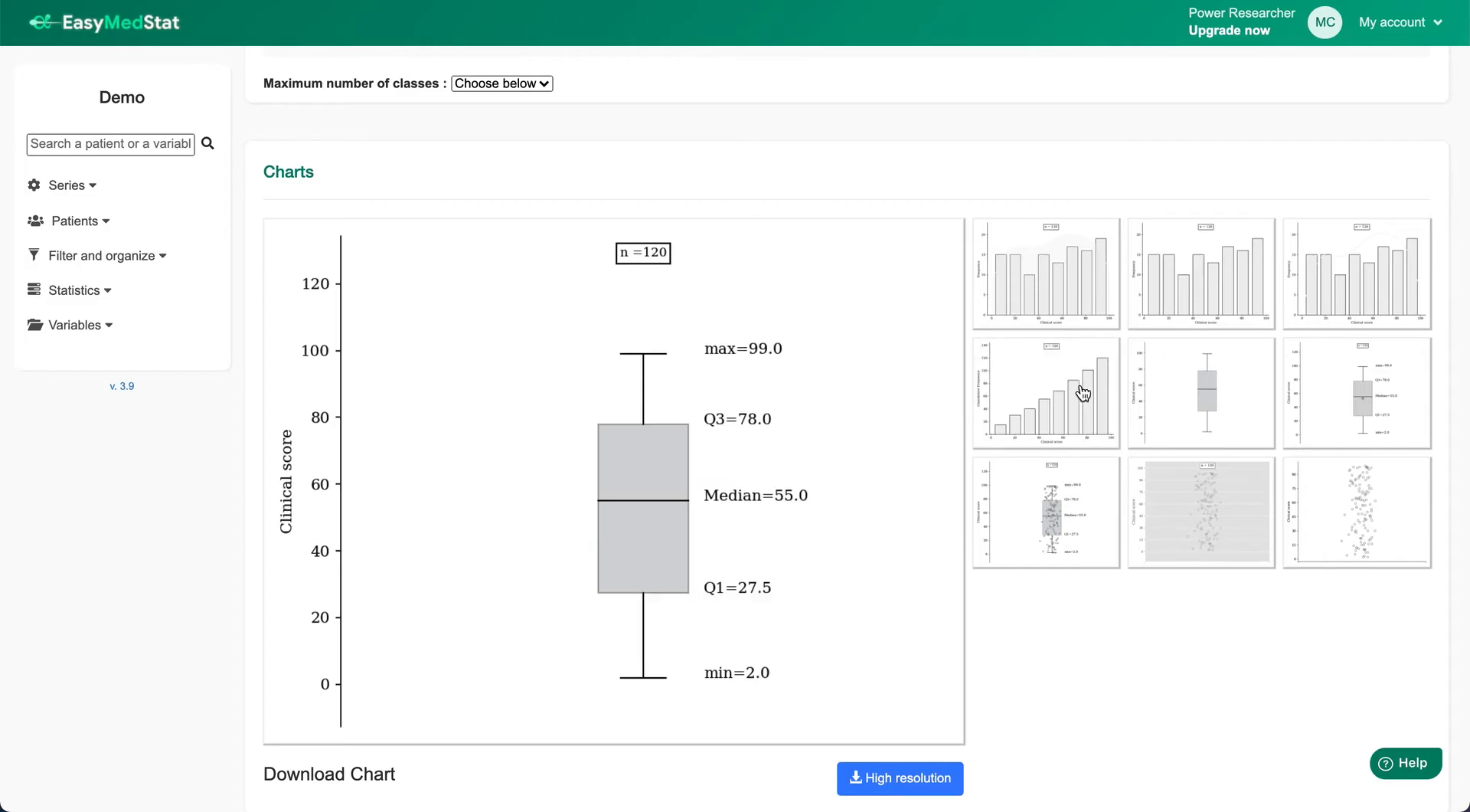
left_click(1089, 482)
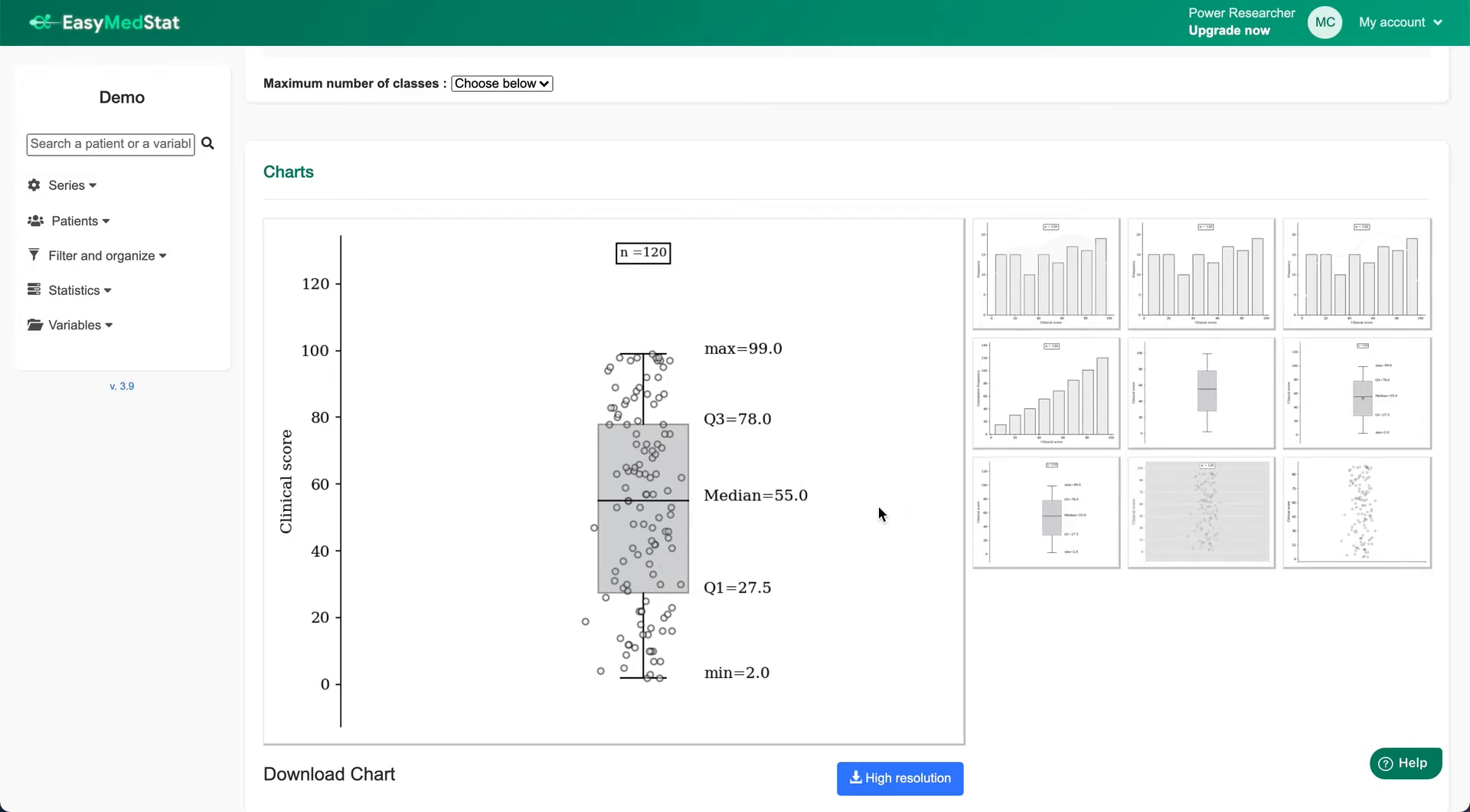
- Inspect the high-resolution version of the Clinical score box plot with data points up close, and return to the analysis page
scroll(806, 495, "down", 1)
scroll(805, 493, "down", 3)
scroll(806, 493, "up", 3)
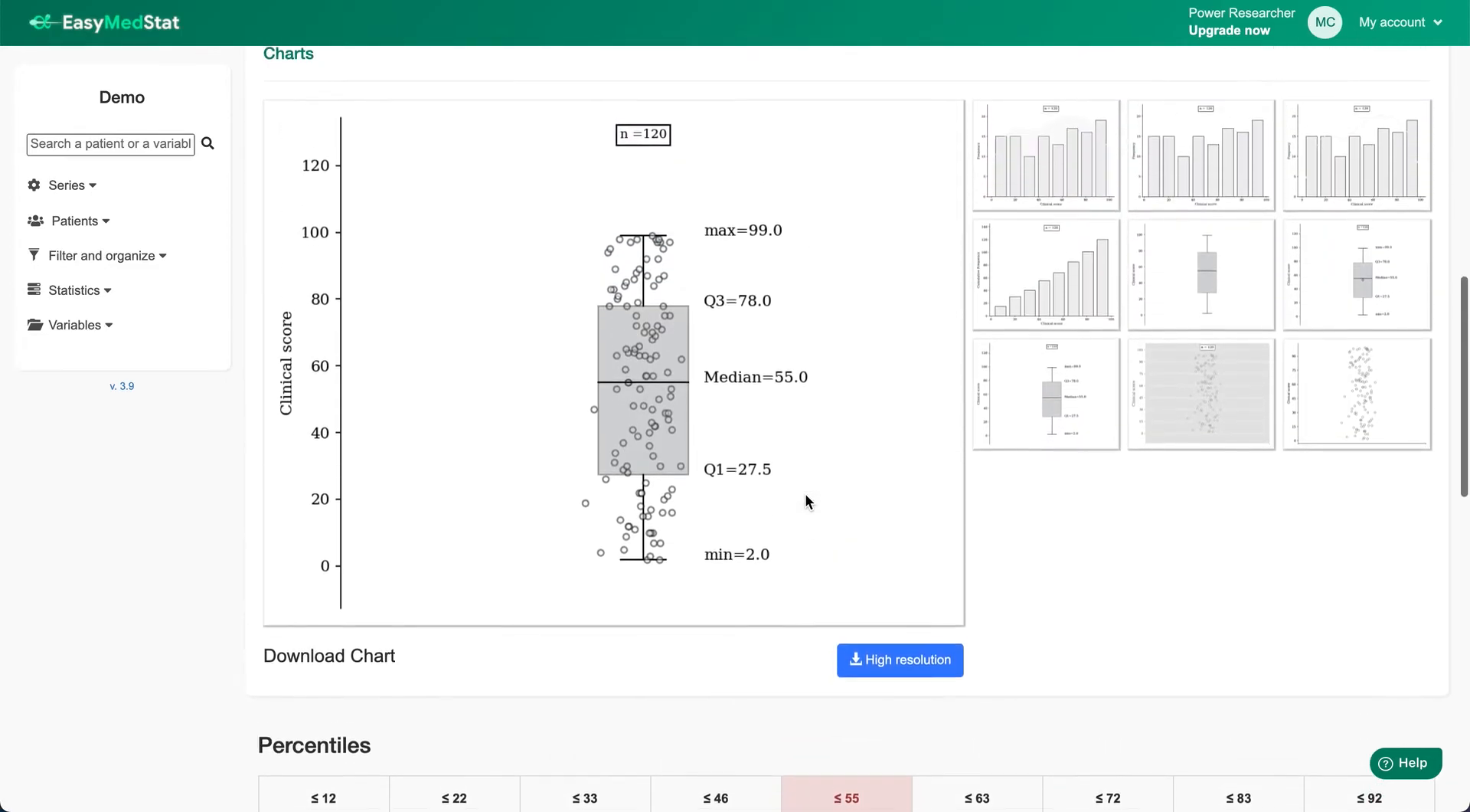
left_click(918, 660)
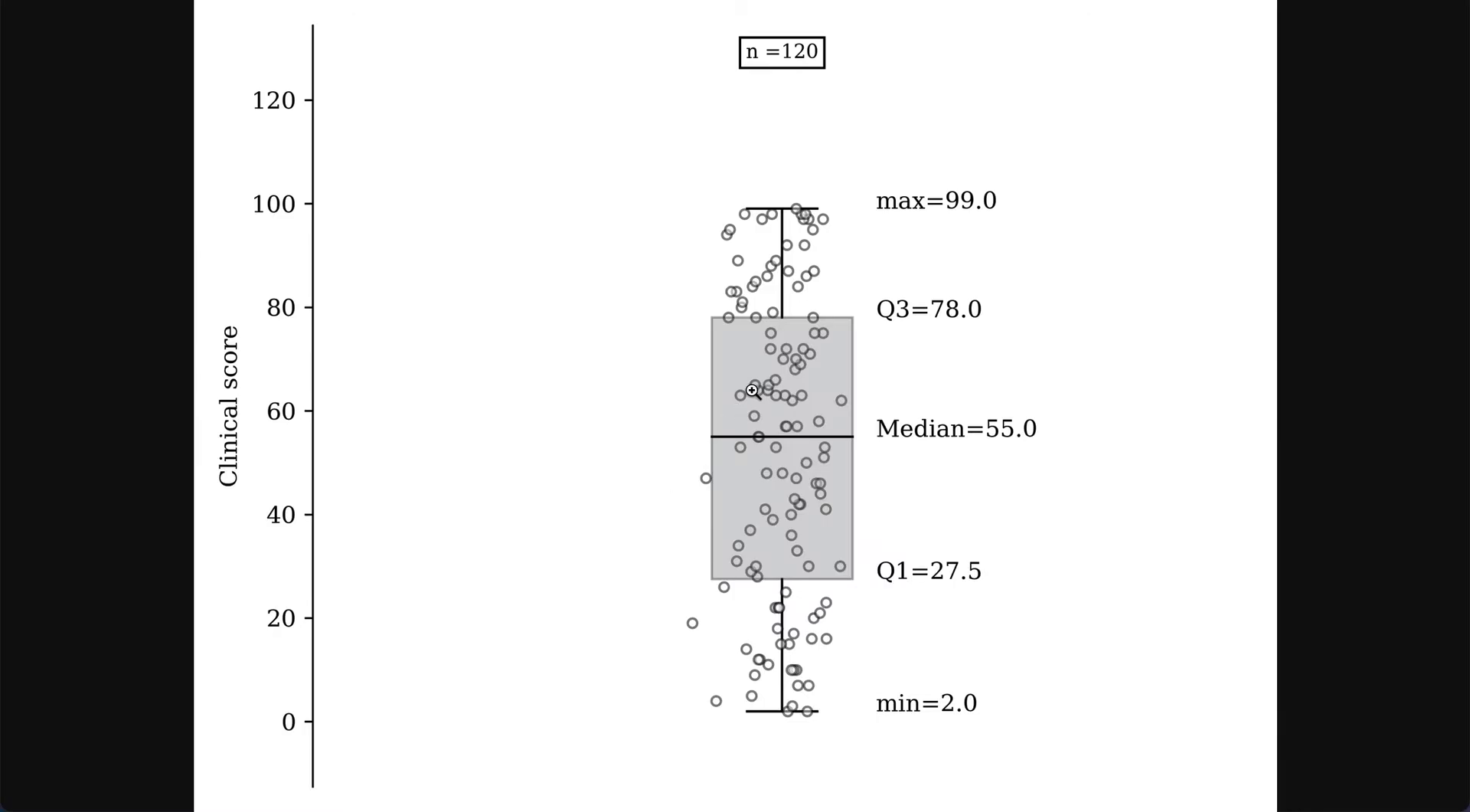
left_click(789, 359)
scroll(788, 358, "up", 6)
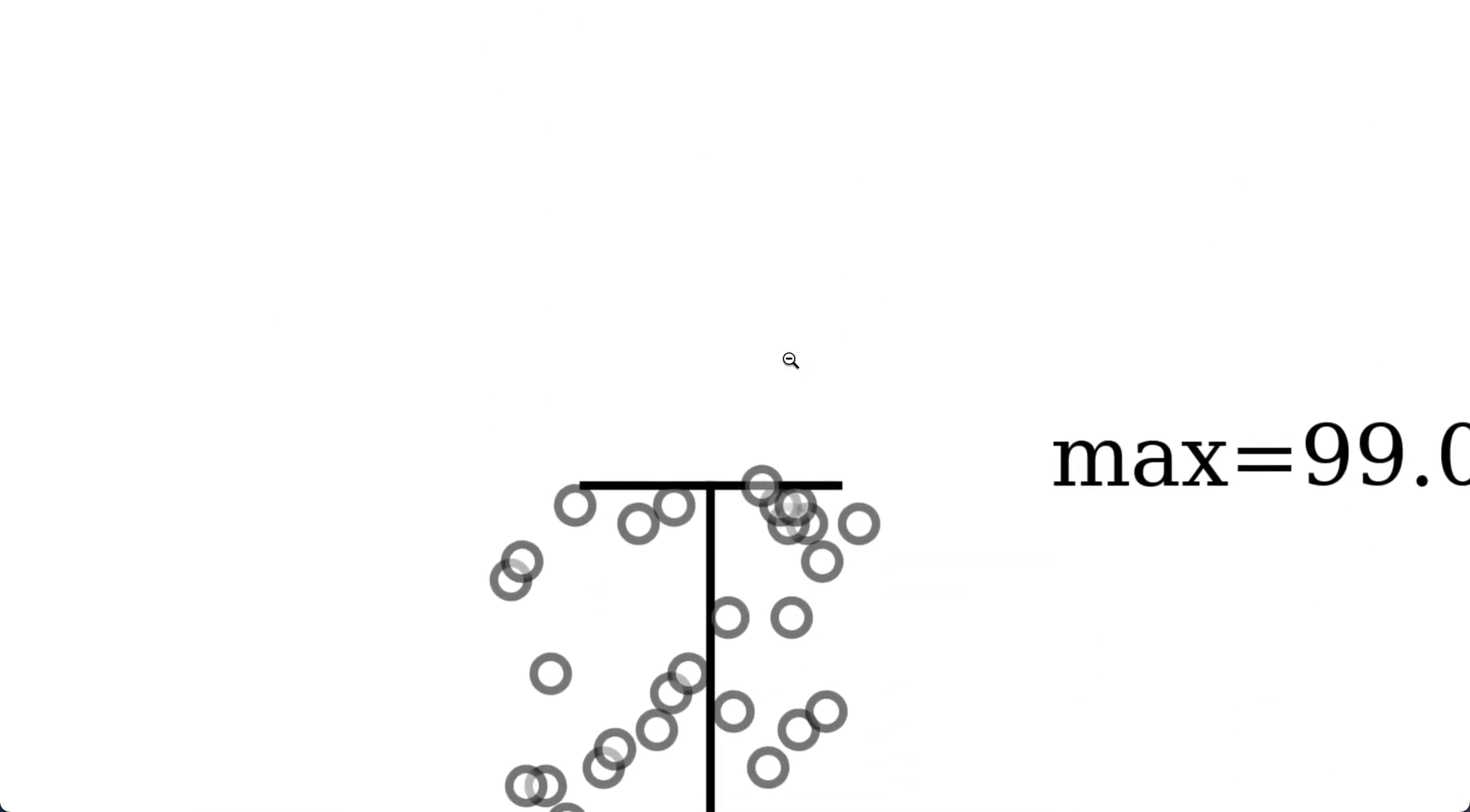
scroll(789, 359, "down", 15)
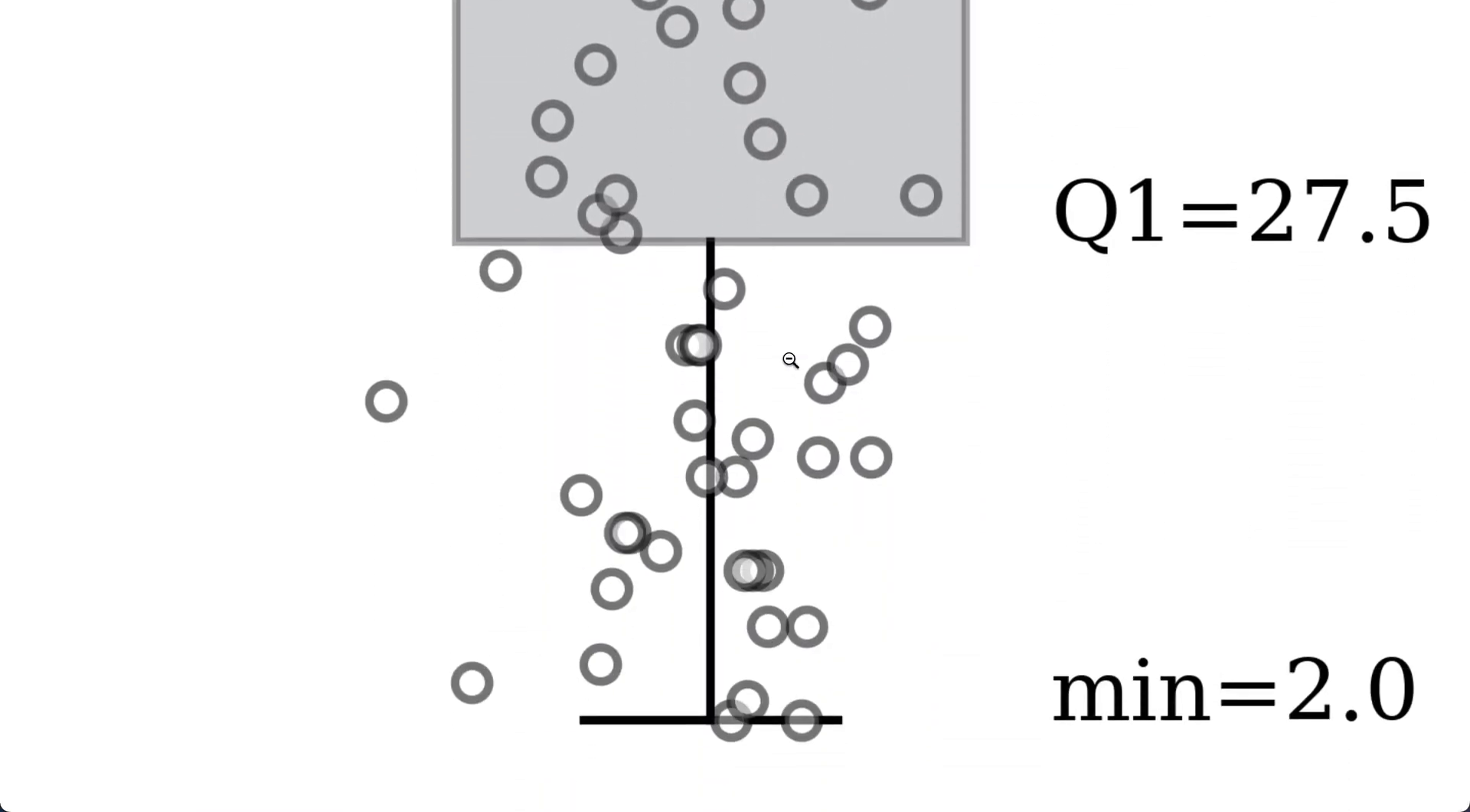
left_click(788, 409)
left_click(302, 1)
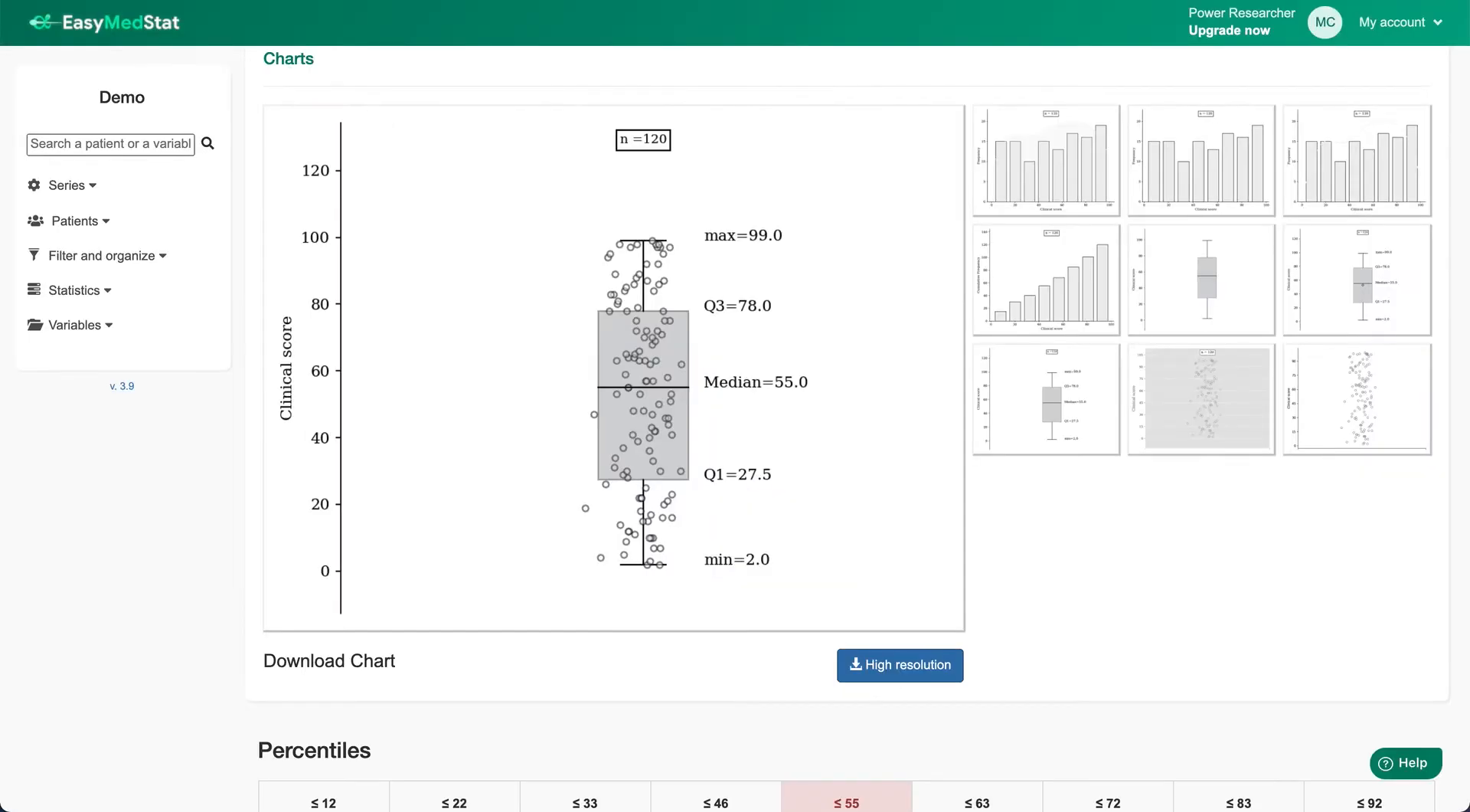
- Switch the detailed analysis from Clinical score to the Group variable and view its discrete distribution
scroll(485, 332, "up", 15)
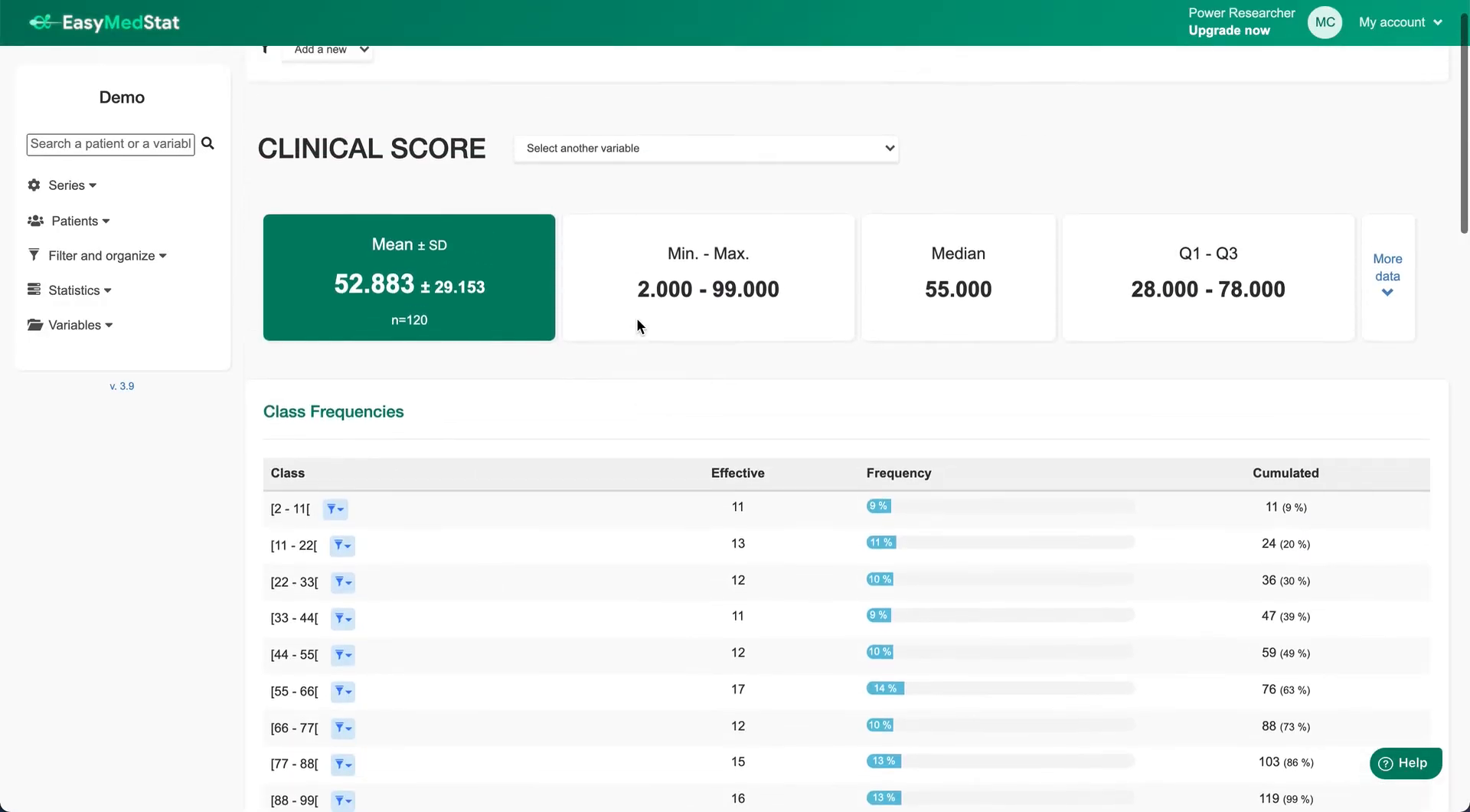
left_click(701, 196)
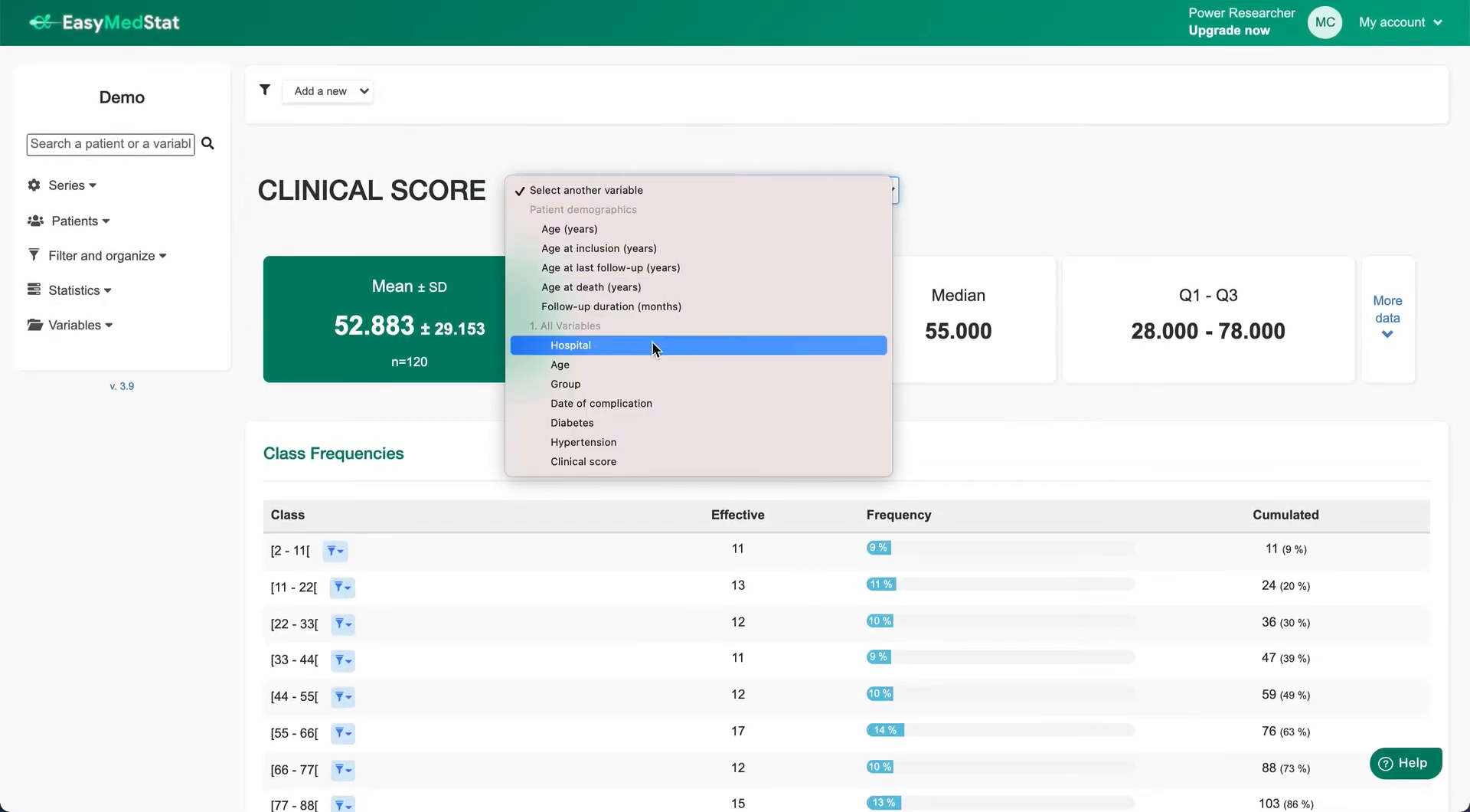
left_click(660, 384)
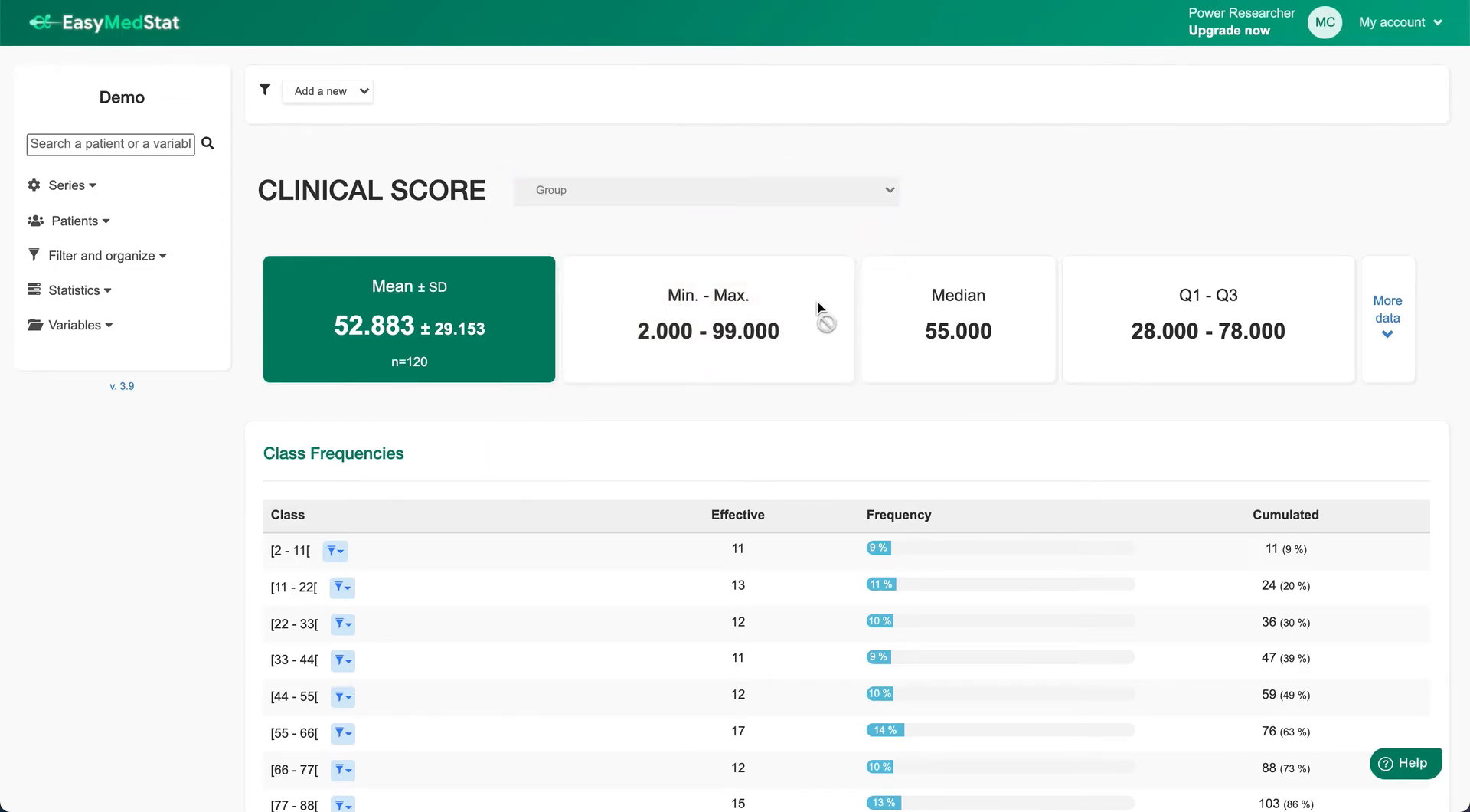
scroll(466, 406, "down", 3)
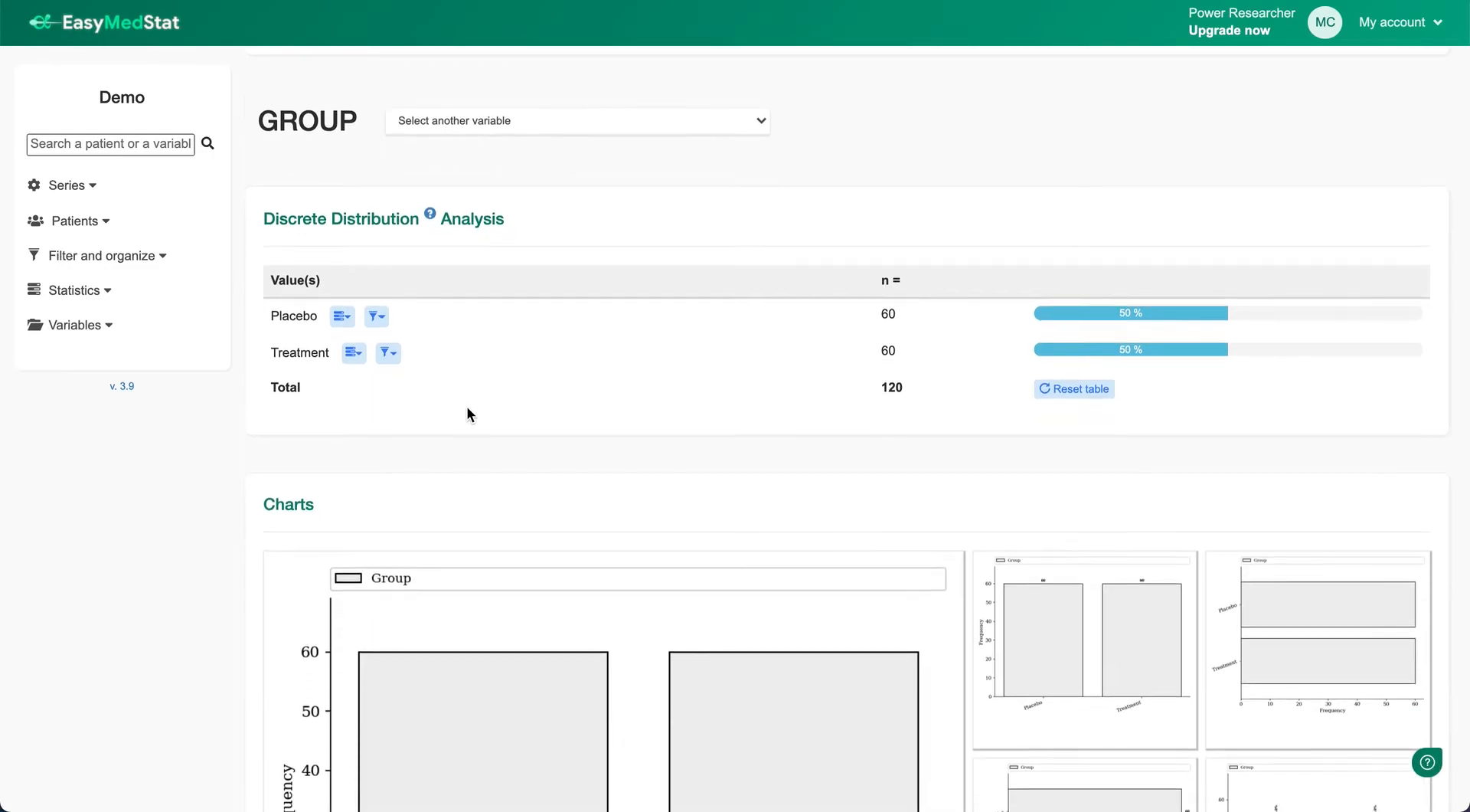
- View the Group bar charts in turn: horizontal with counts, vertical with percentages, vertical with counts, and horizontal with percentages
scroll(466, 405, "down", 2)
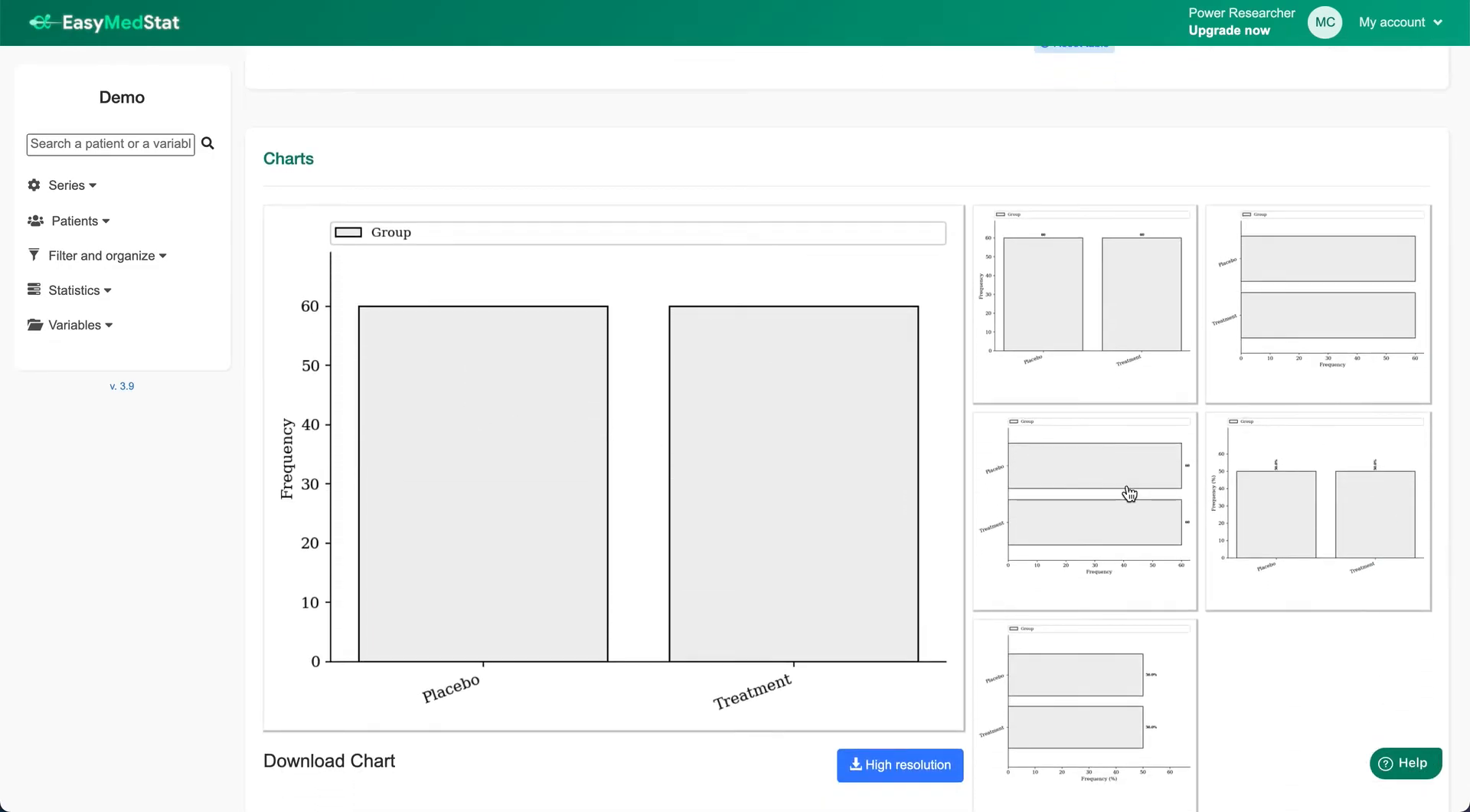
left_click(1123, 536)
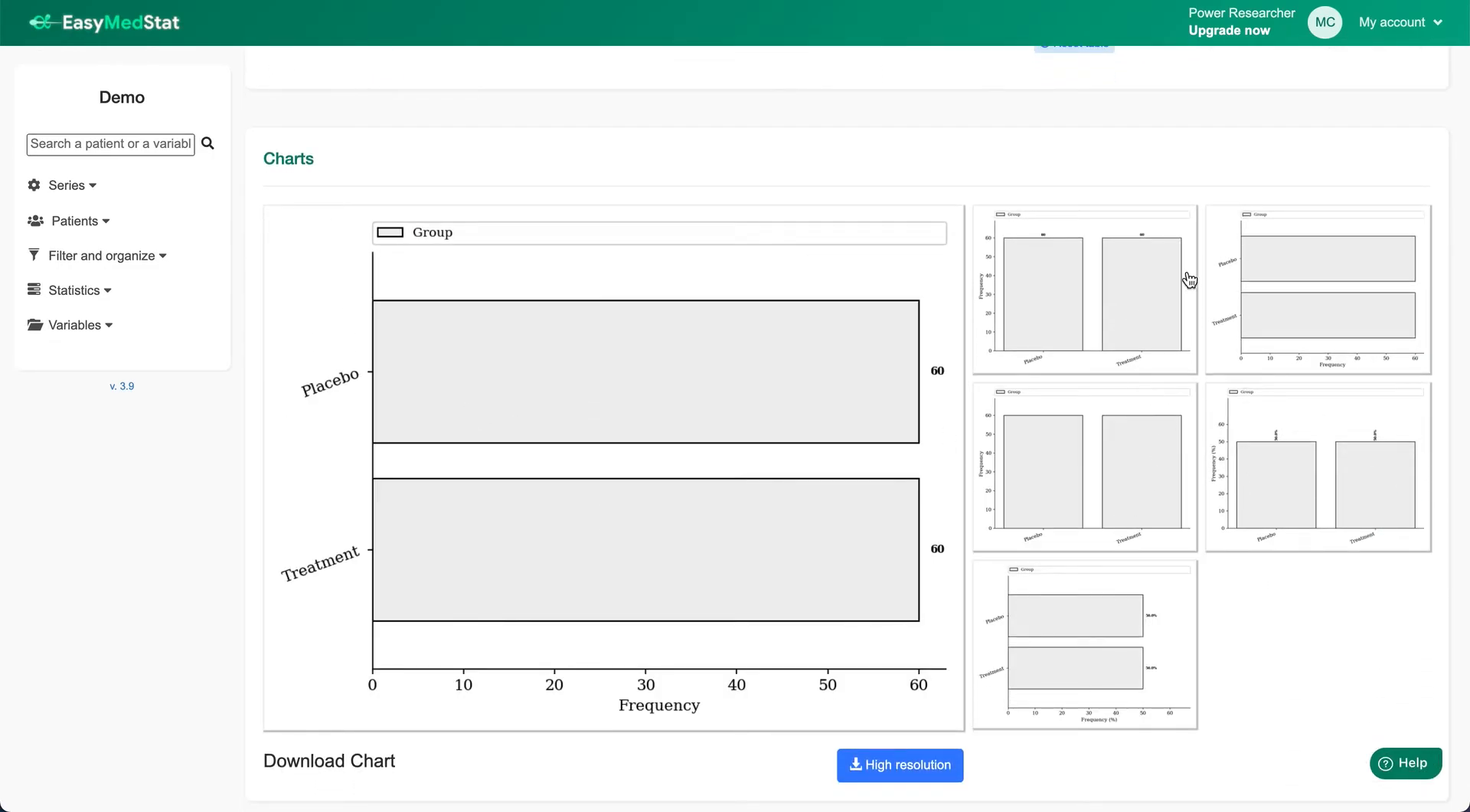
left_click(1335, 467)
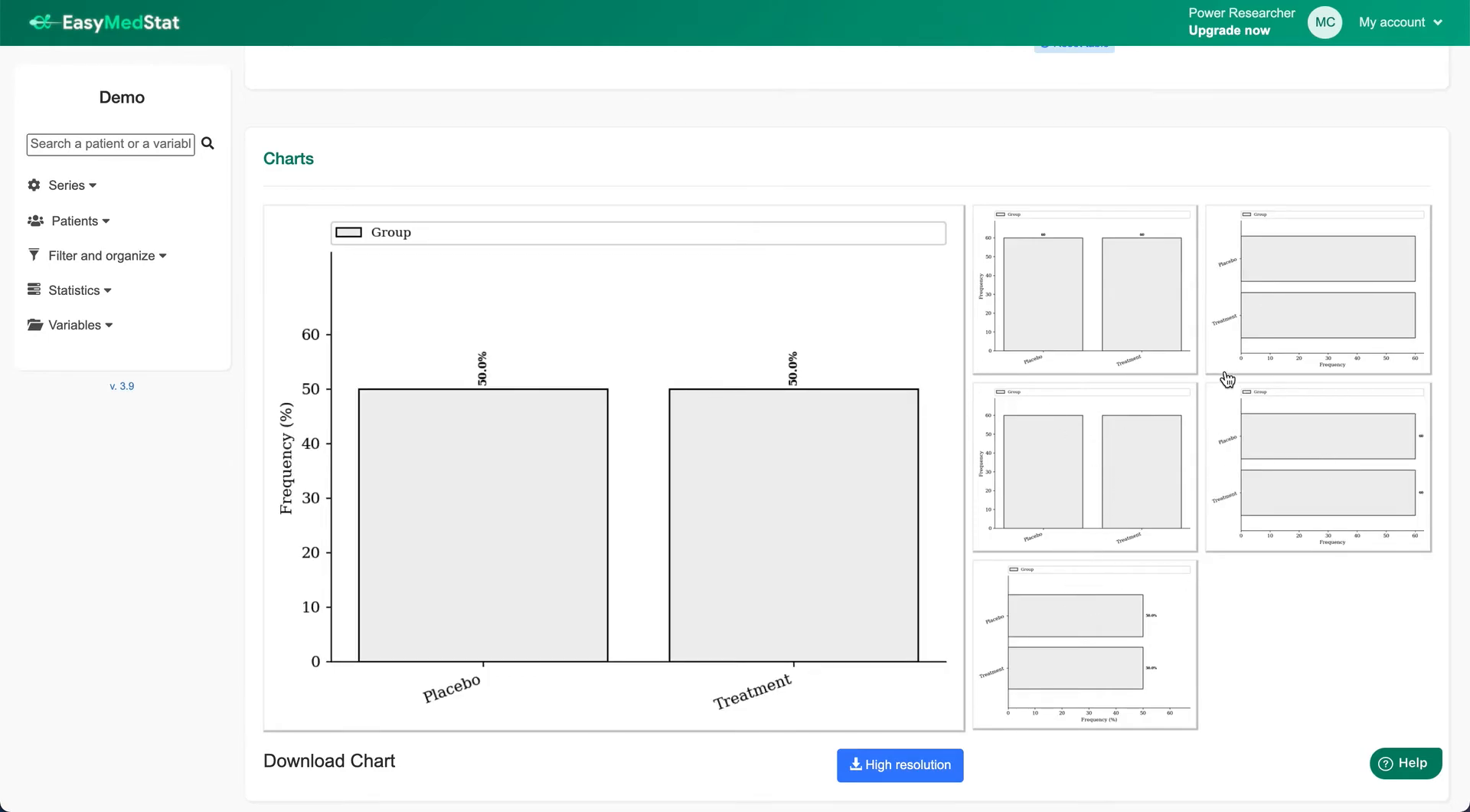
left_click(1091, 295)
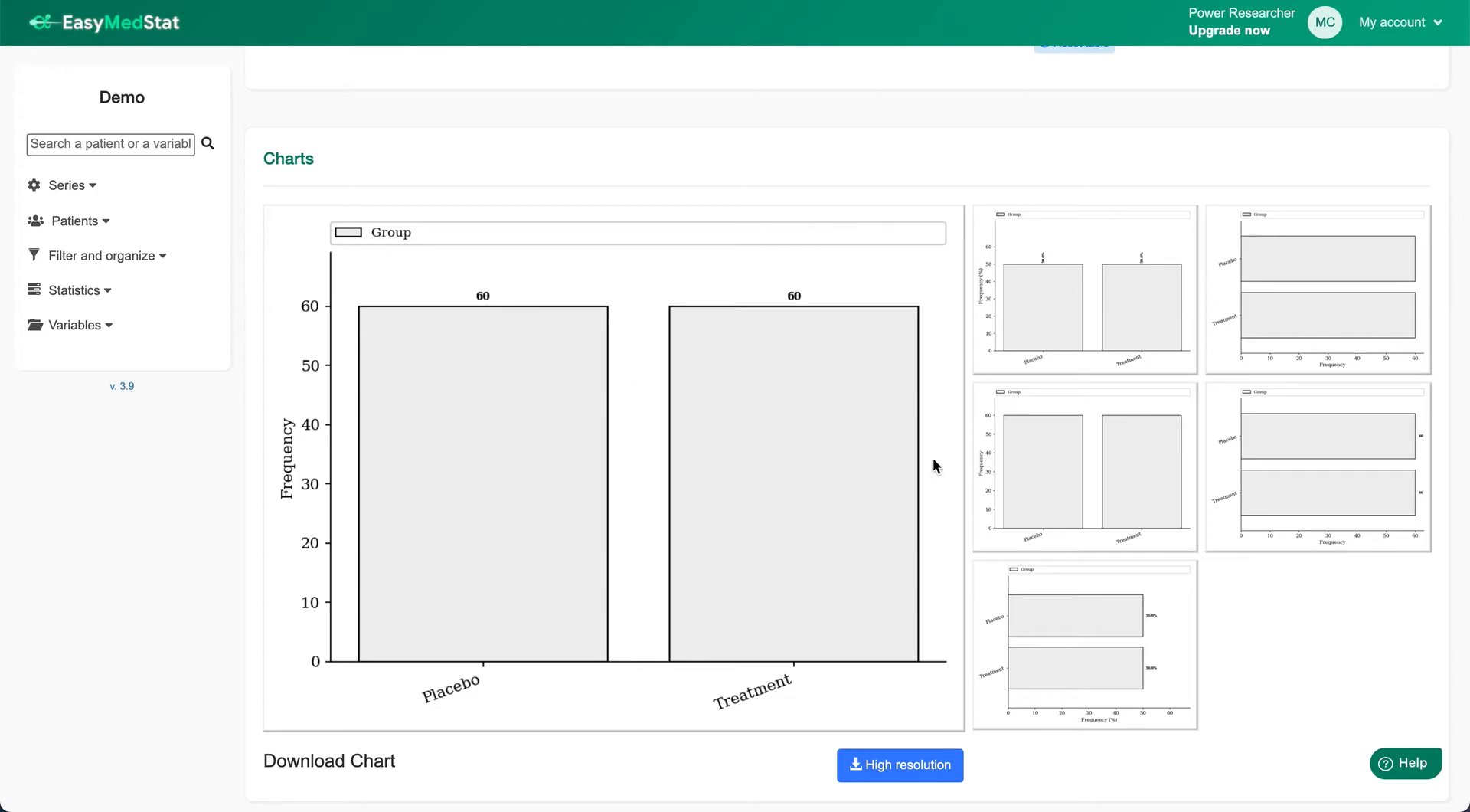
left_click(1122, 652)
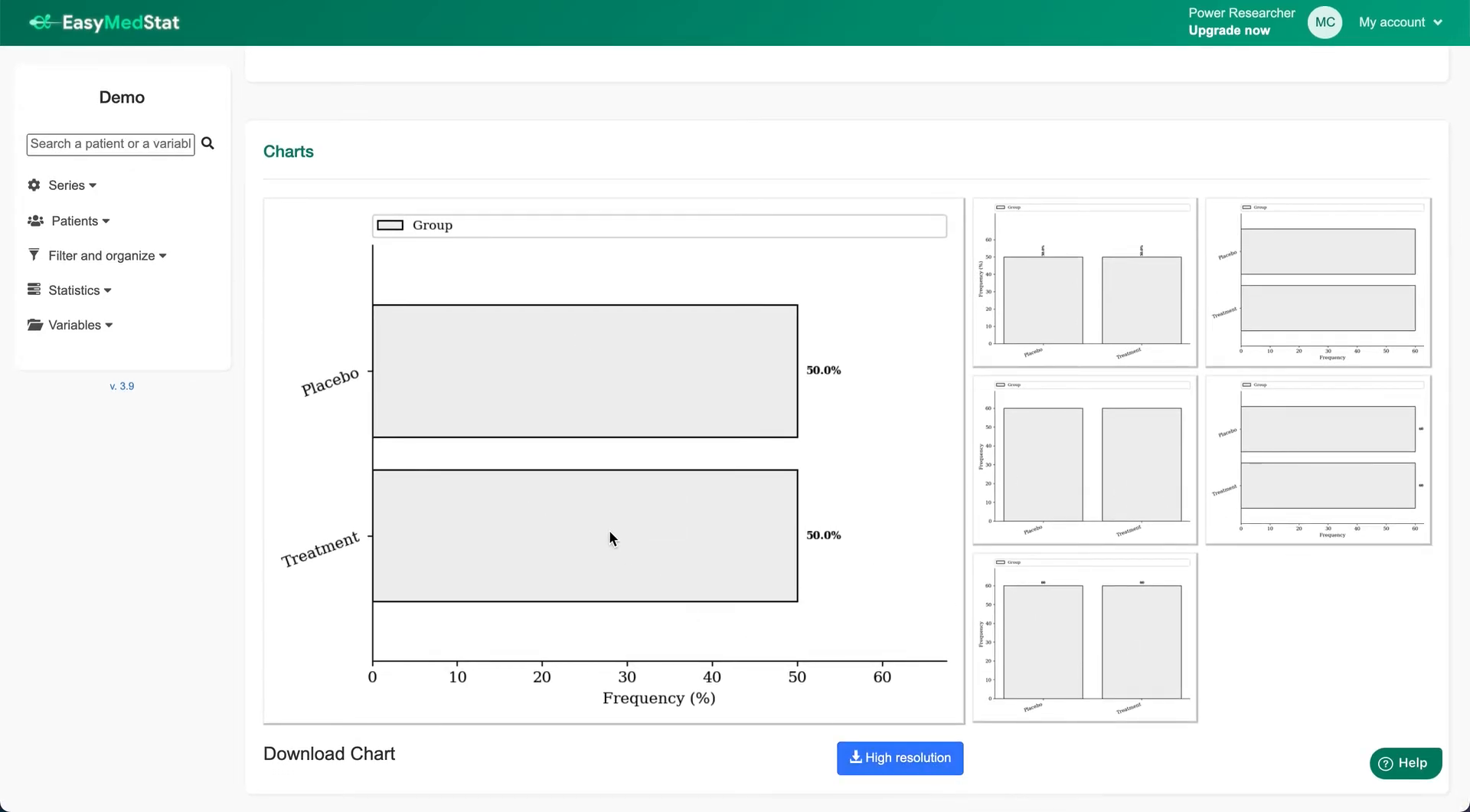
- Open the survival analysis of the Date of complication variable and view its Kaplan-Meier survival curve
scroll(609, 530, "up", 1)
scroll(608, 525, "up", 5)
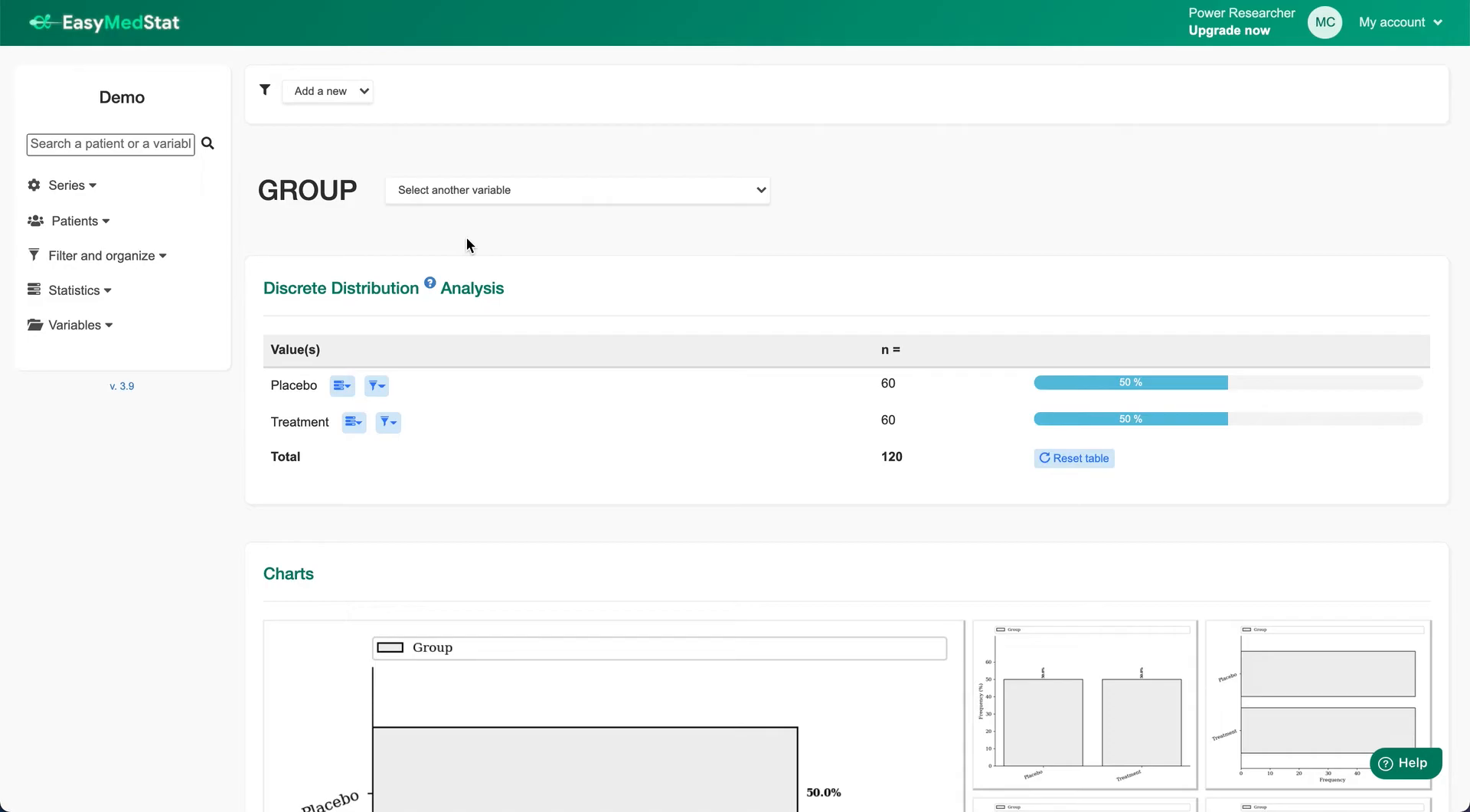
left_click(445, 194)
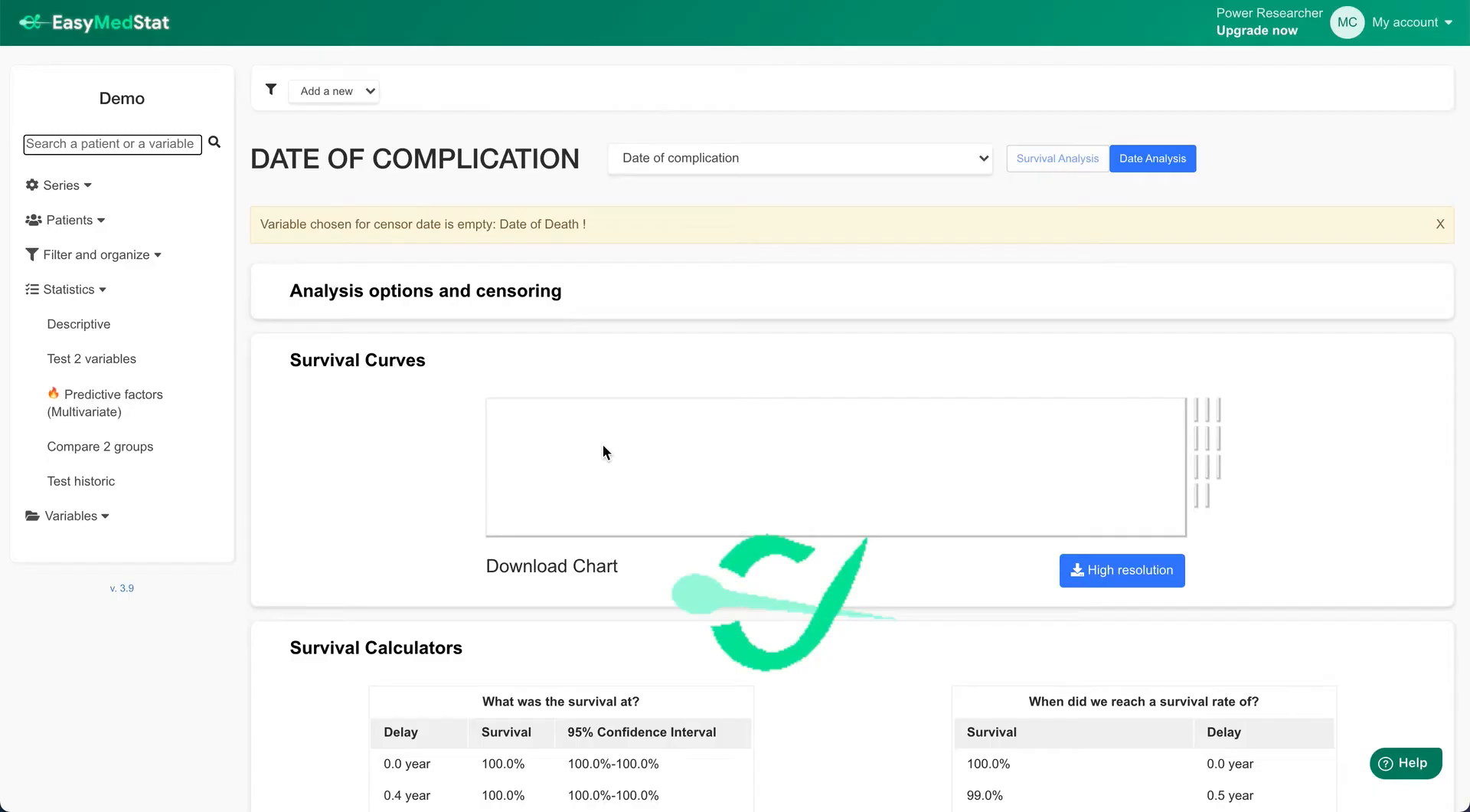
scroll(337, 349, "down", 2)
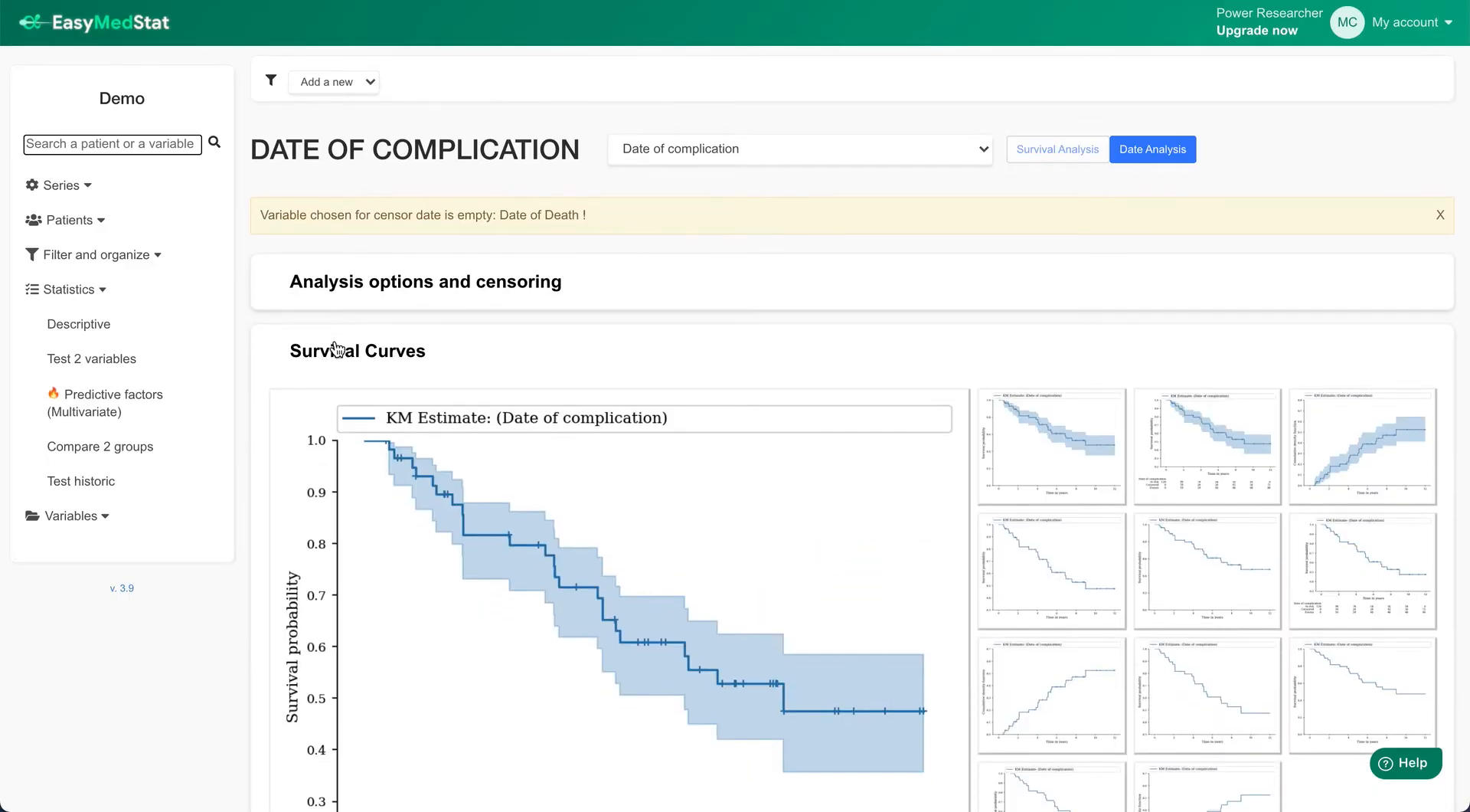
scroll(337, 348, "down", 2)
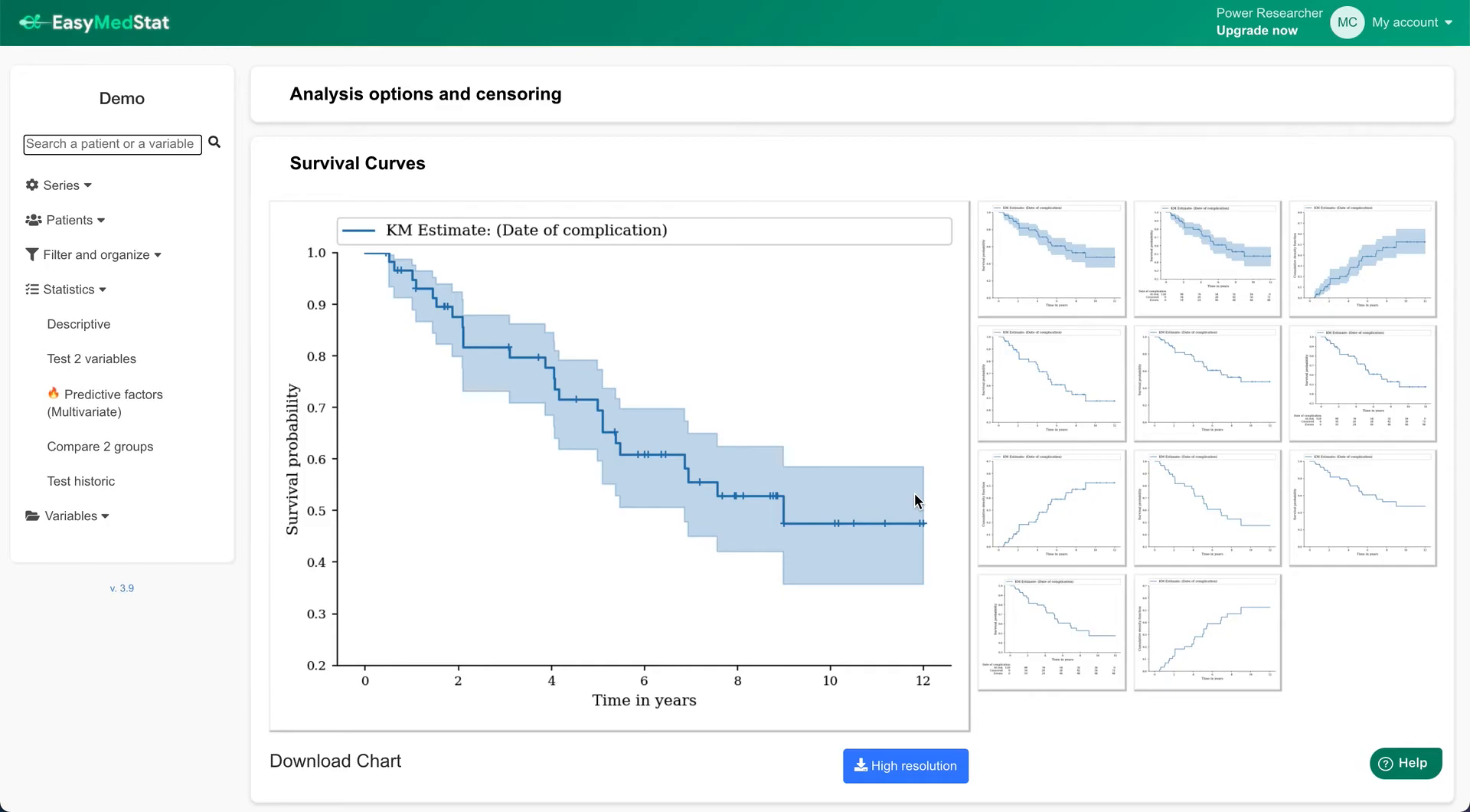
- Compare the Kaplan-Meier chart versions: full and shortened probability axis, with the at-risk table, and without confidence intervals or censoring marks
left_click(1057, 261)
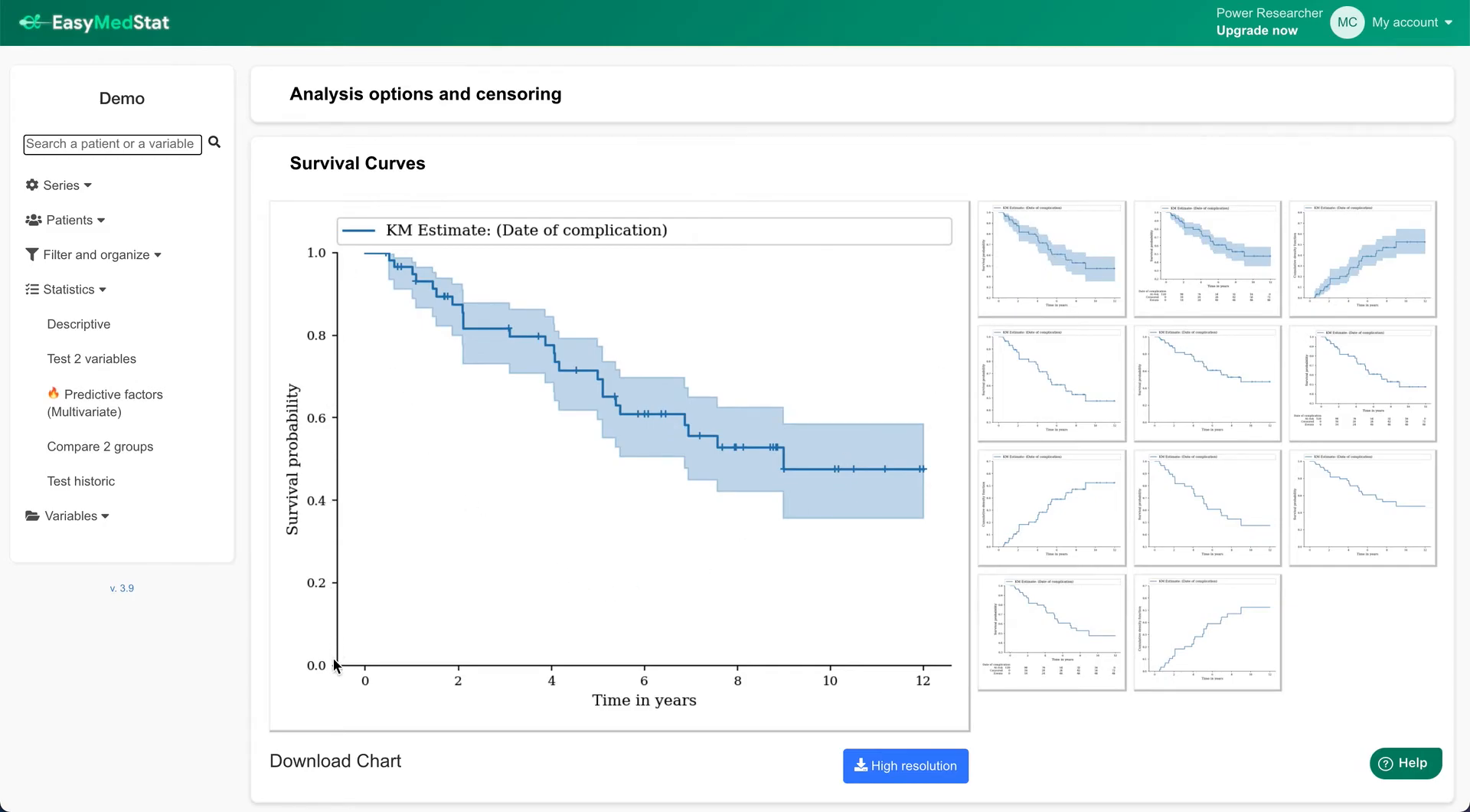
left_click(1095, 263)
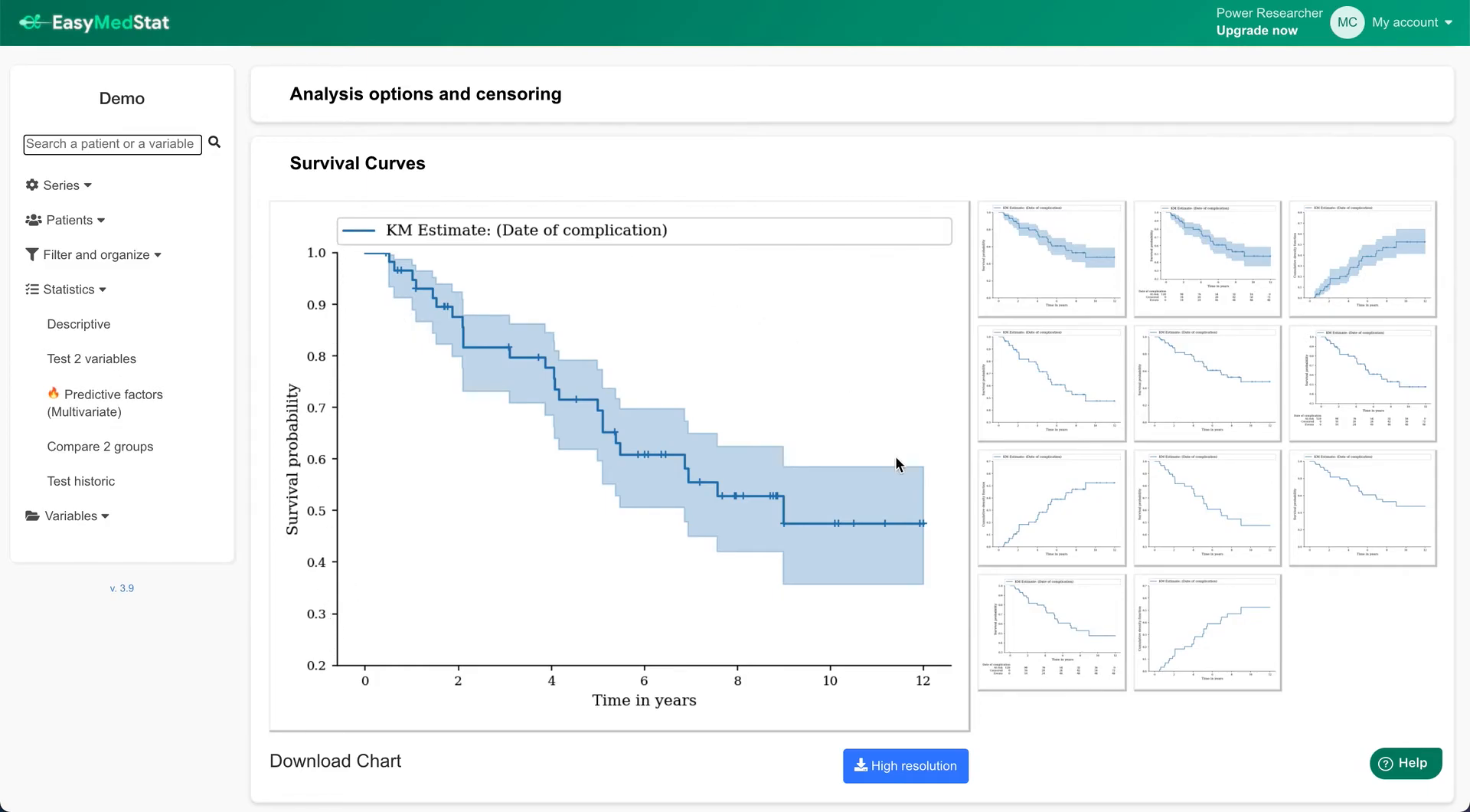
left_click(1245, 256)
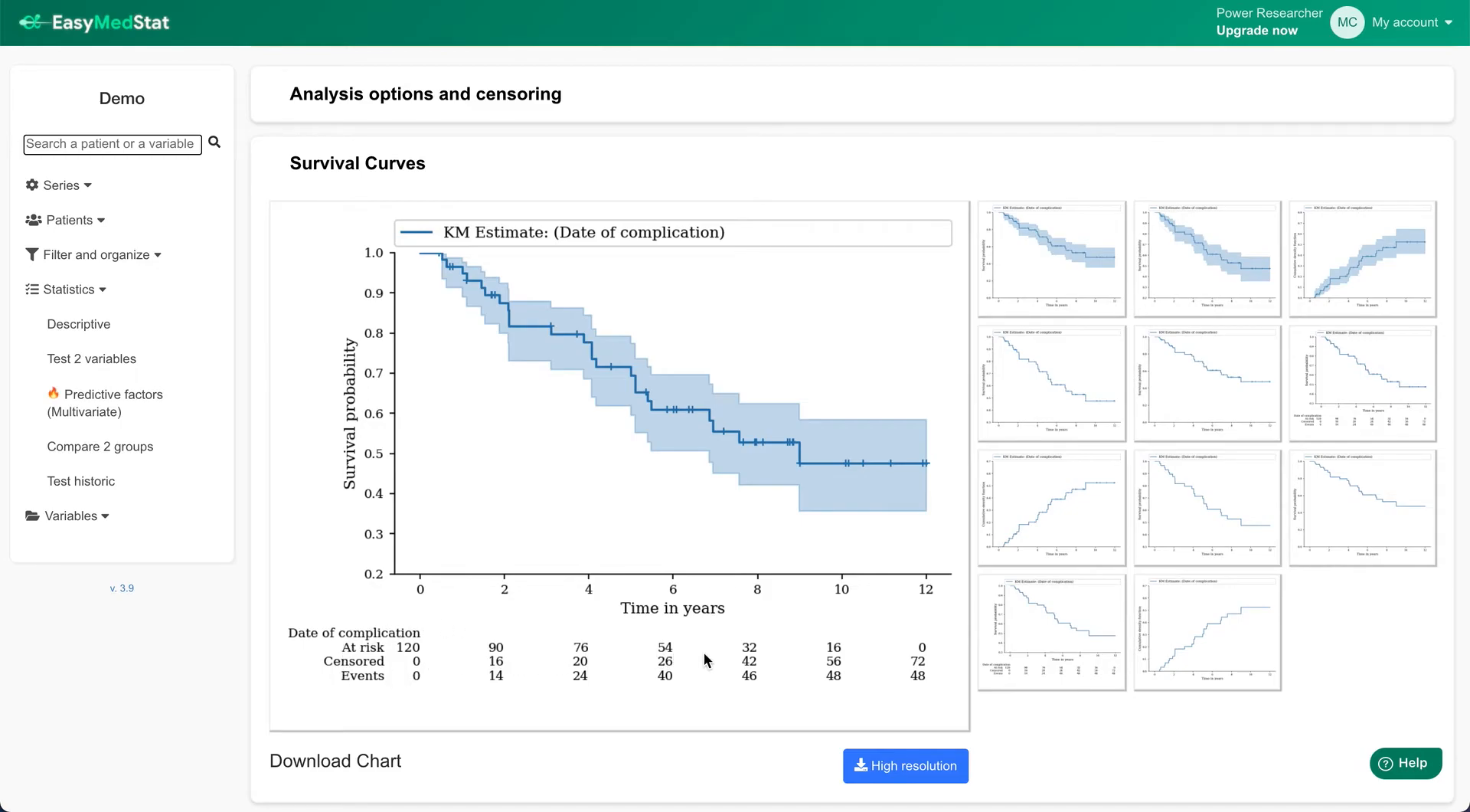
left_click(1399, 396)
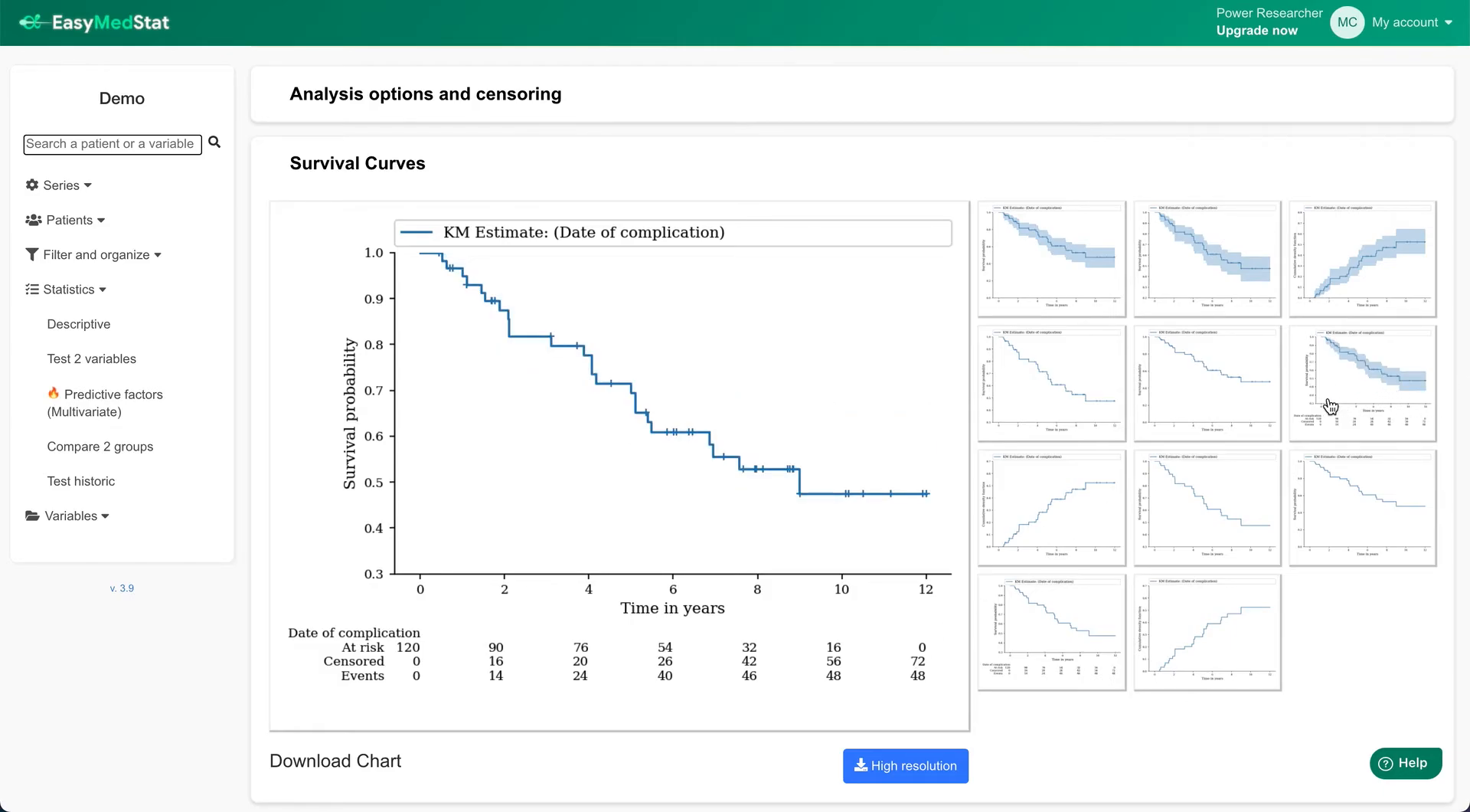
left_click(1331, 506)
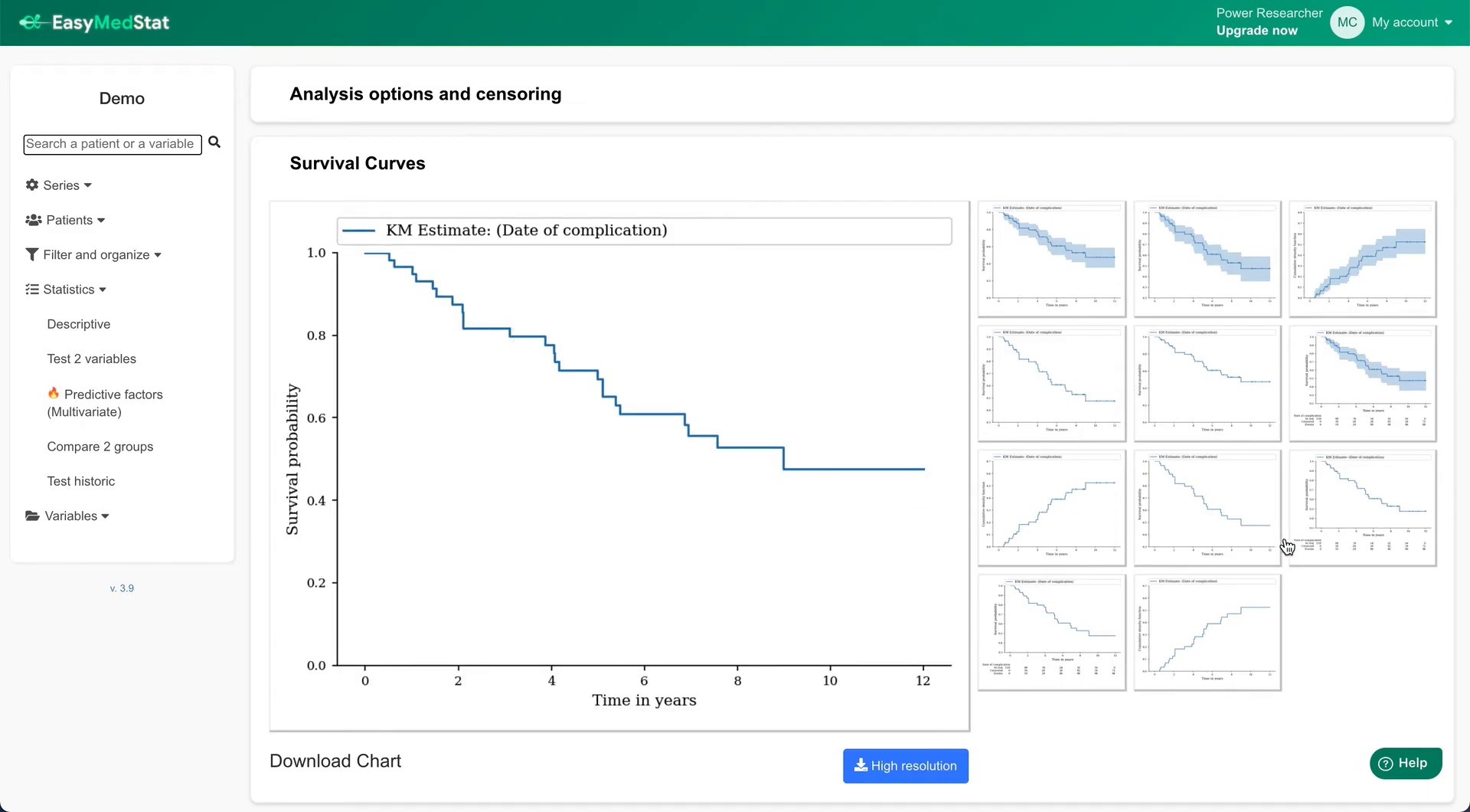
left_click(1205, 393)
left_click(1214, 411)
- Look up the survival rate and 95% confidence interval at 5.0 years in the survival calculator and highlight that row
scroll(496, 389, "down", 1)
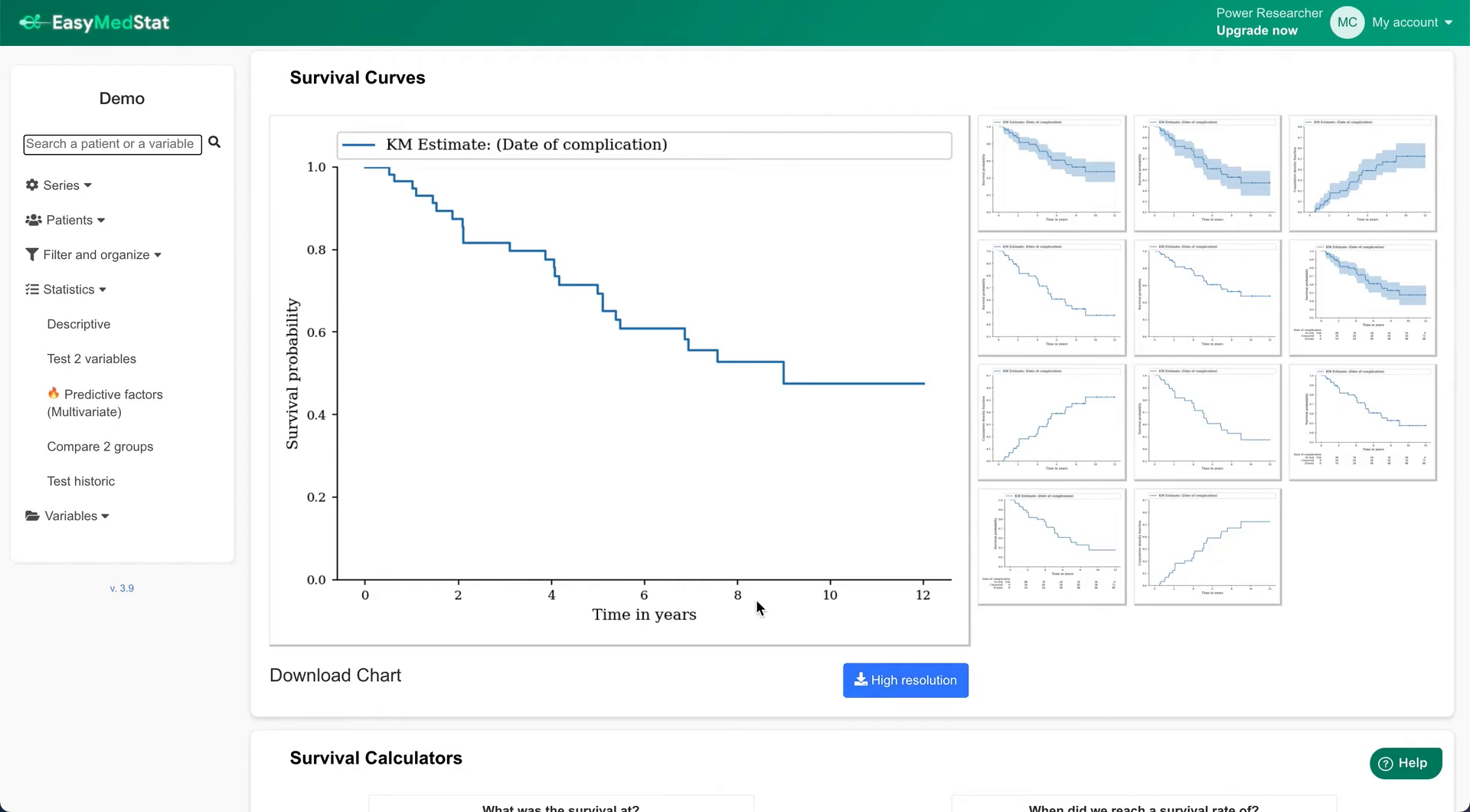
scroll(756, 599, "down", 3)
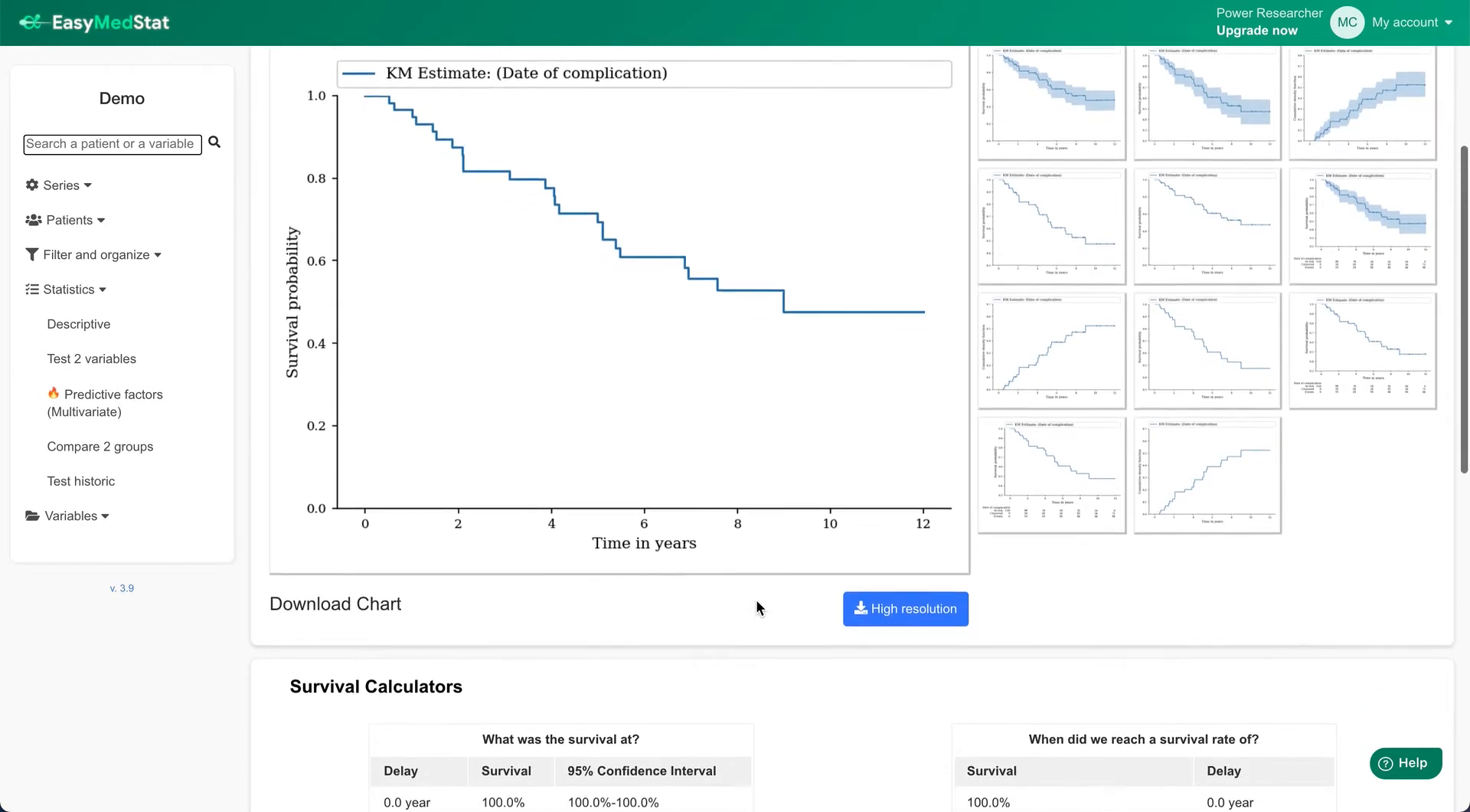
scroll(307, 542, "down", 1)
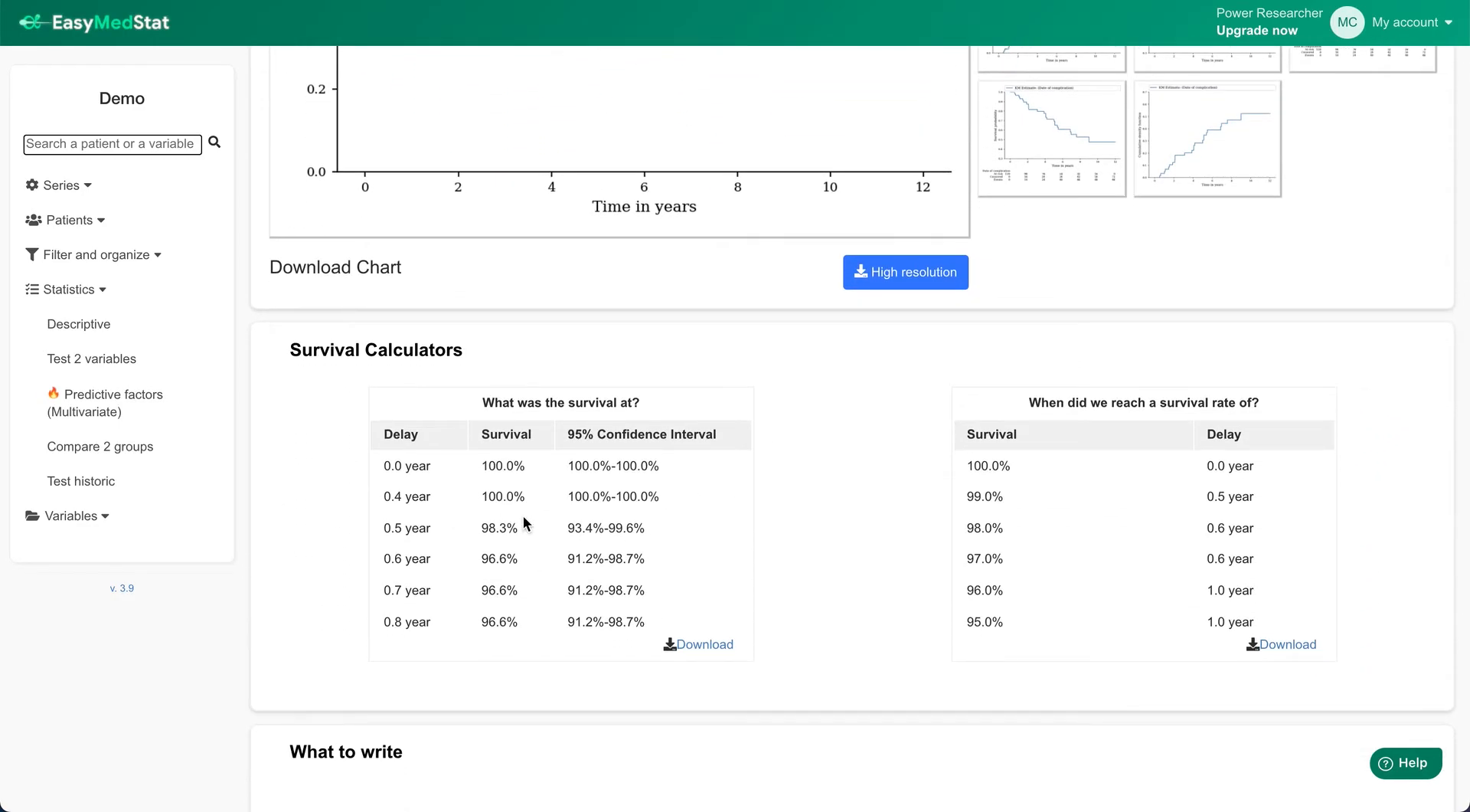
scroll(522, 514, "down", 1)
scroll(522, 515, "down", 10)
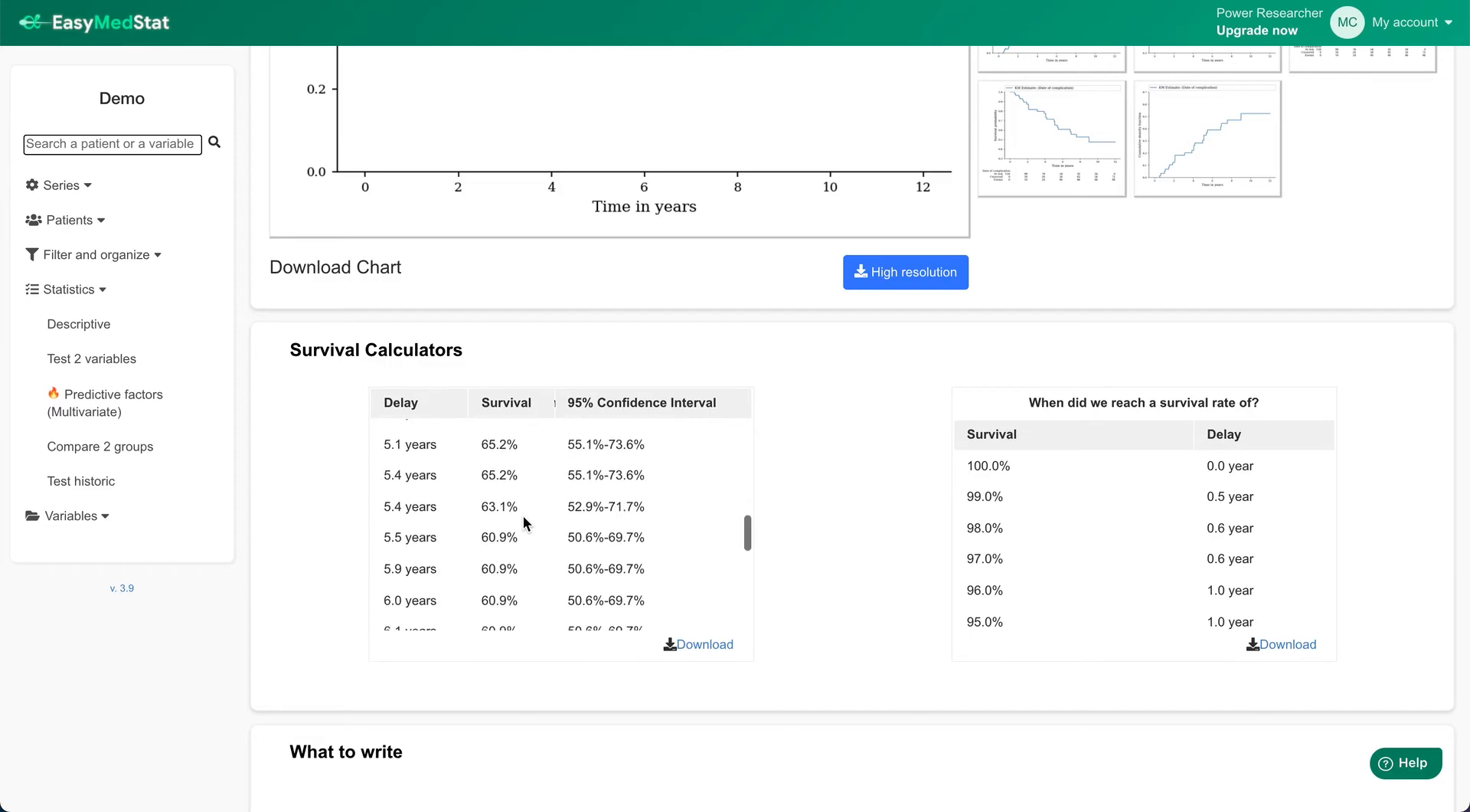
scroll(522, 514, "up", 1)
left_click_drag(383, 494, 656, 503)
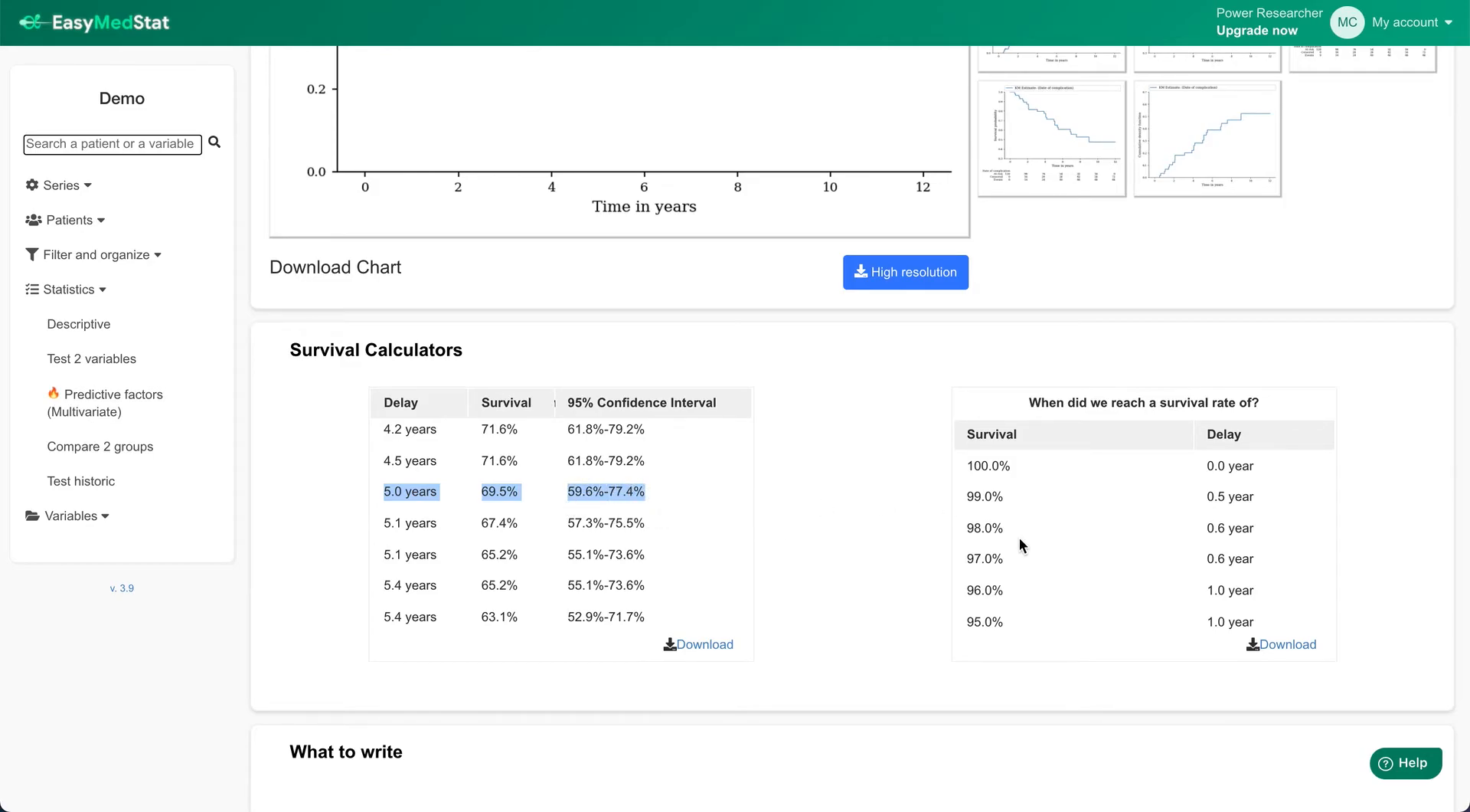
- Find the survival median (50.0%) in the survival-rate calculator and highlight its row
scroll(1018, 536, "down", 12)
scroll(1019, 542, "down", 6)
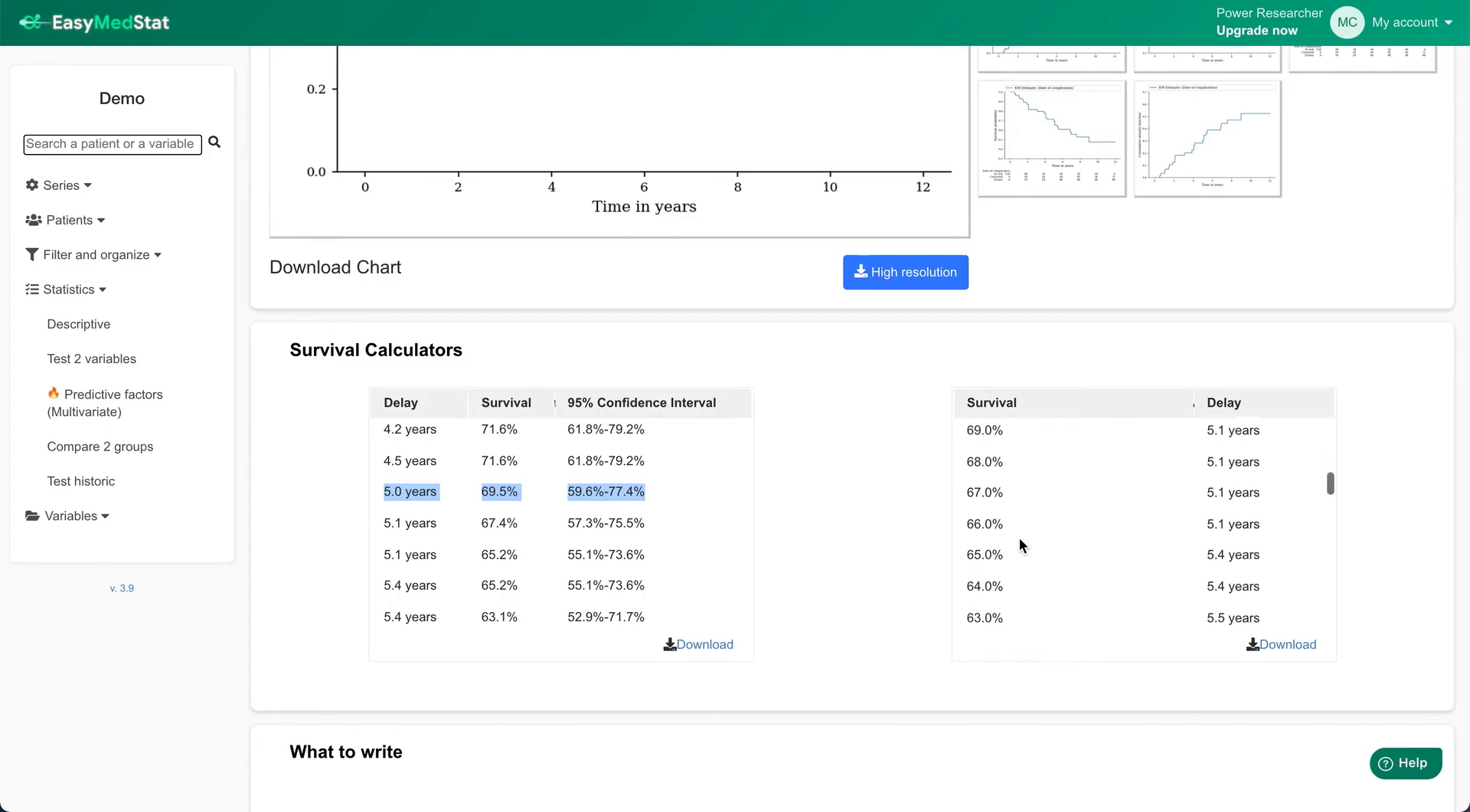
scroll(1018, 536, "down", 3)
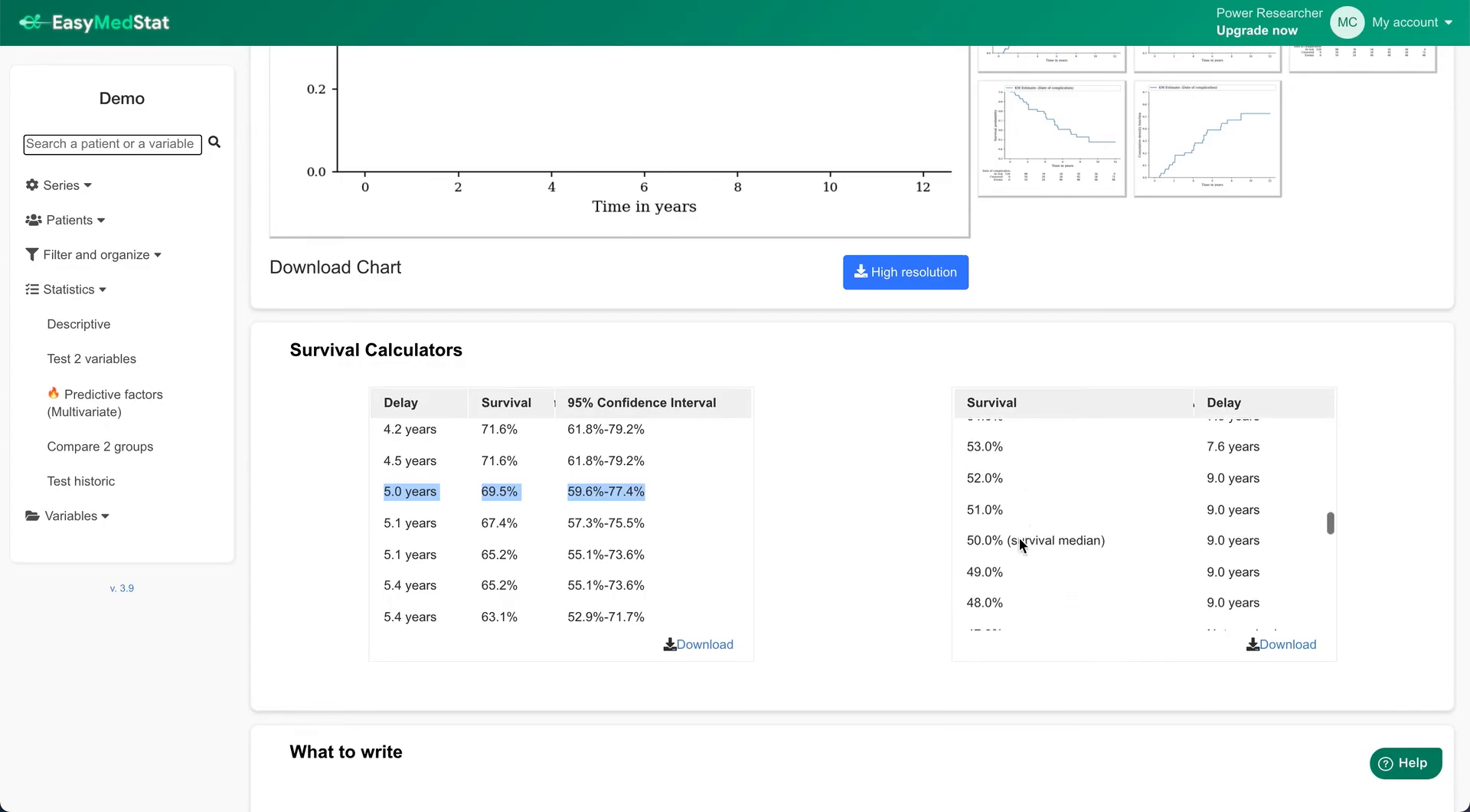
left_click_drag(967, 530, 1271, 541)
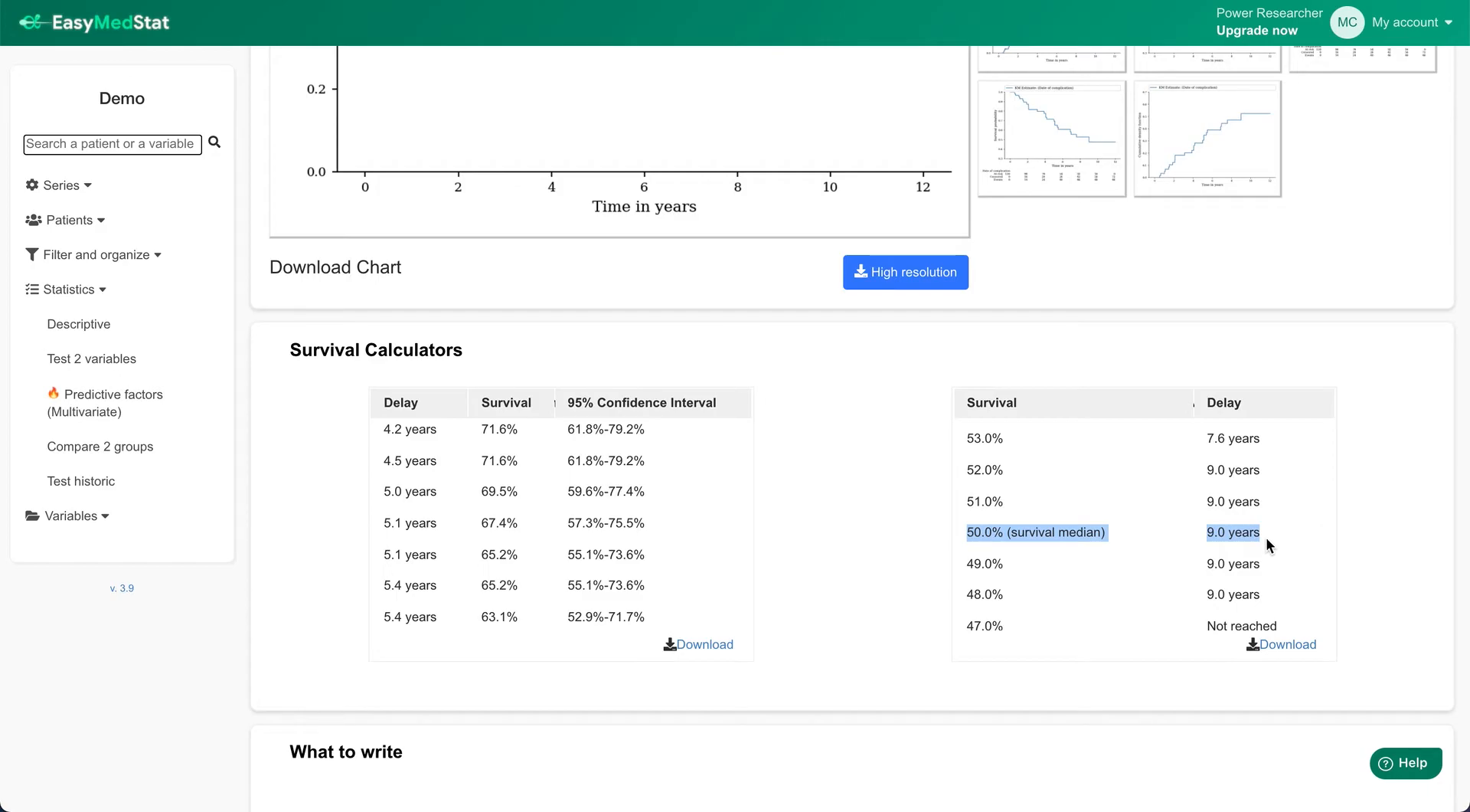
- Read the suggested Results text, highlighting the complication-free survival at 2 and 5 years
scroll(865, 426, "down", 6)
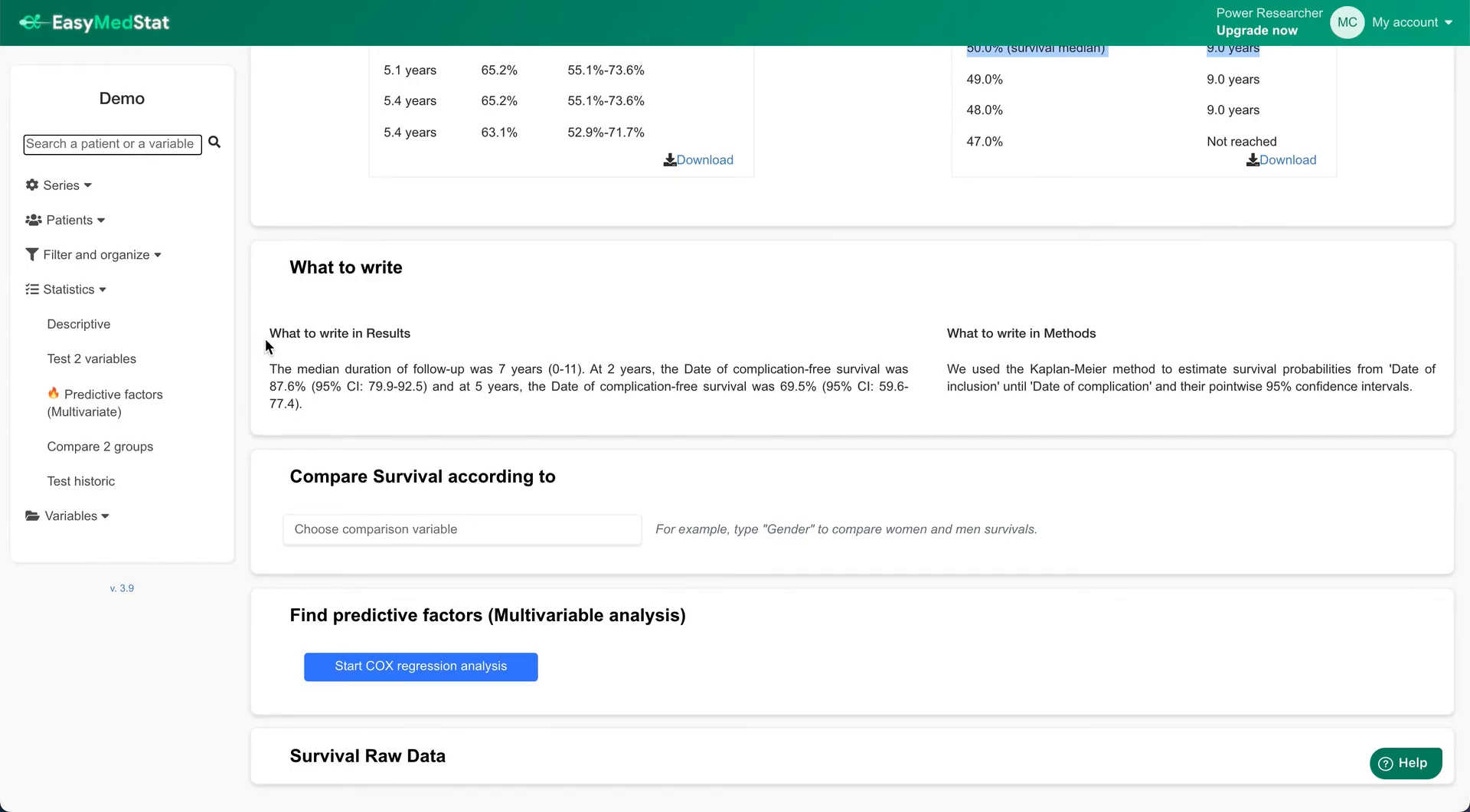
left_click_drag(270, 369, 523, 387)
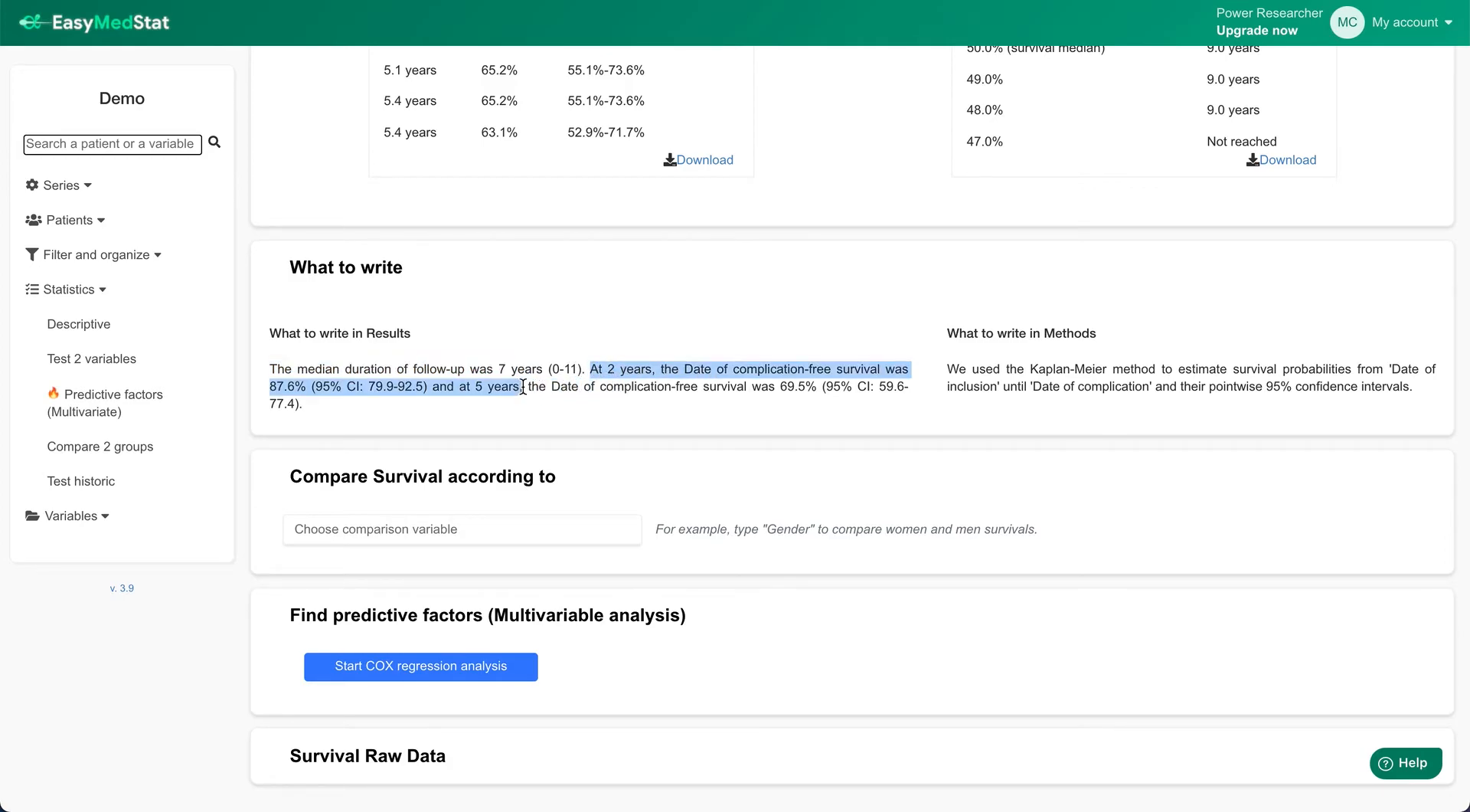
left_click(576, 393)
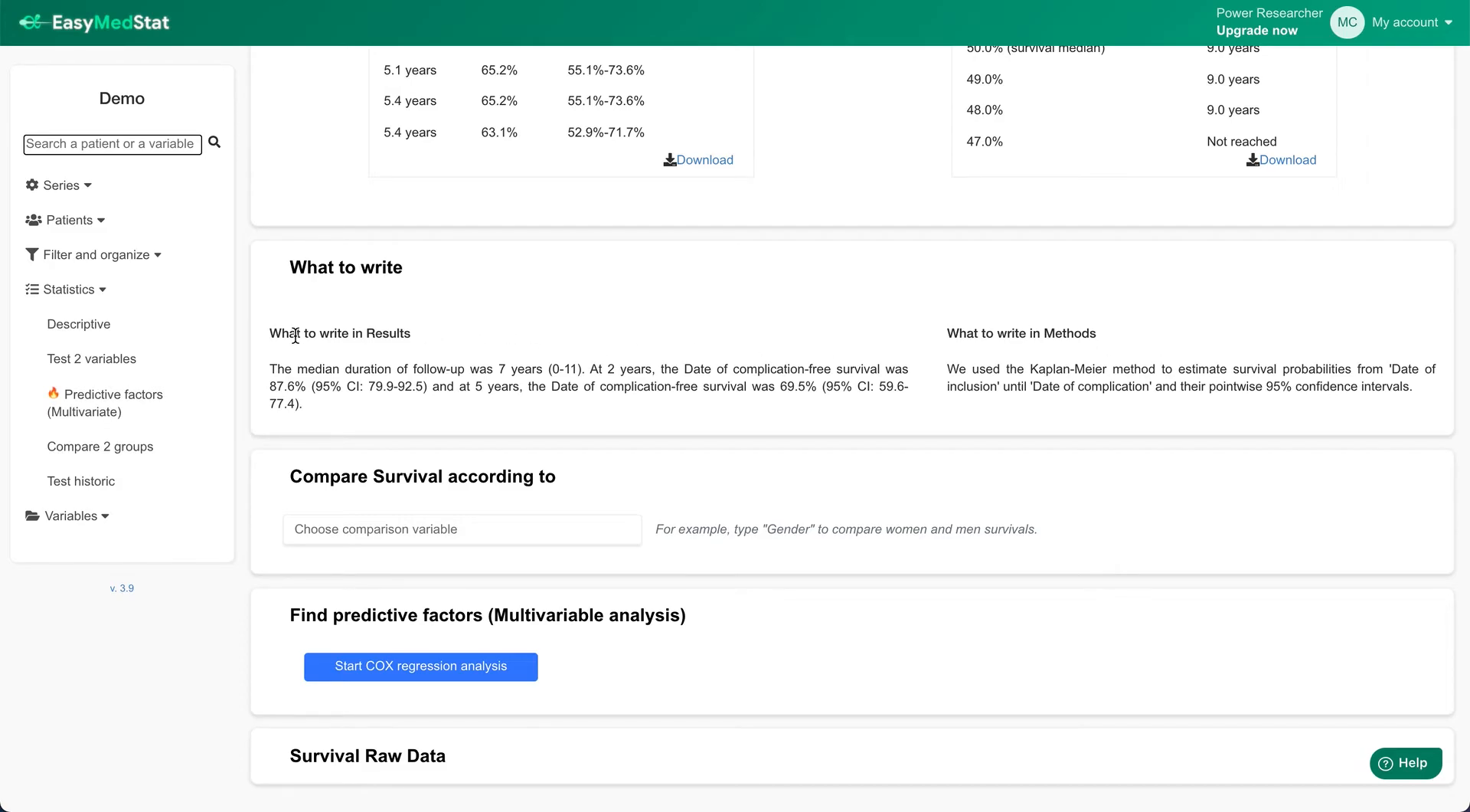
- Compare the Date of complication survival according to Gender and go to the resulting curves
left_click(344, 530)
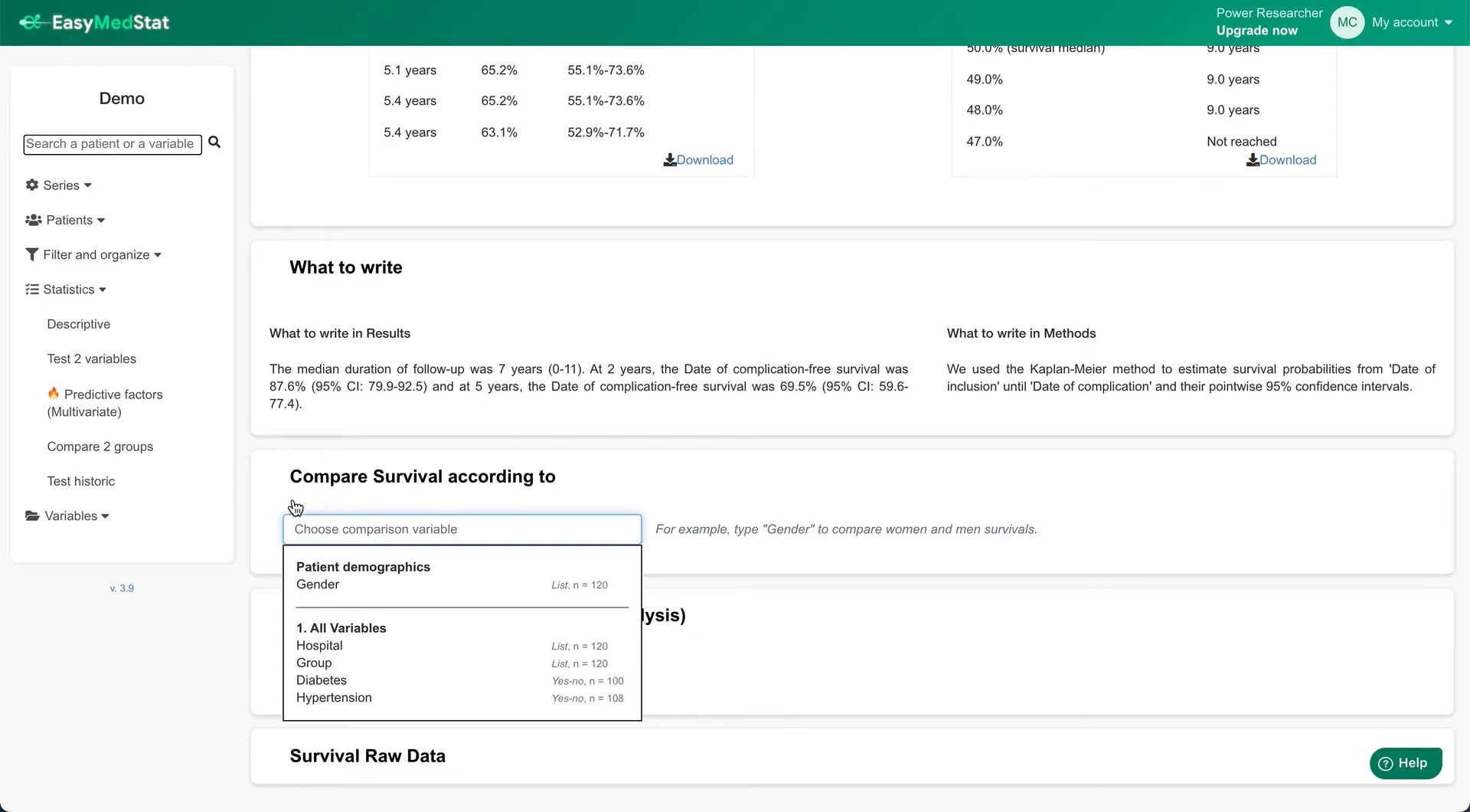
left_click(325, 586)
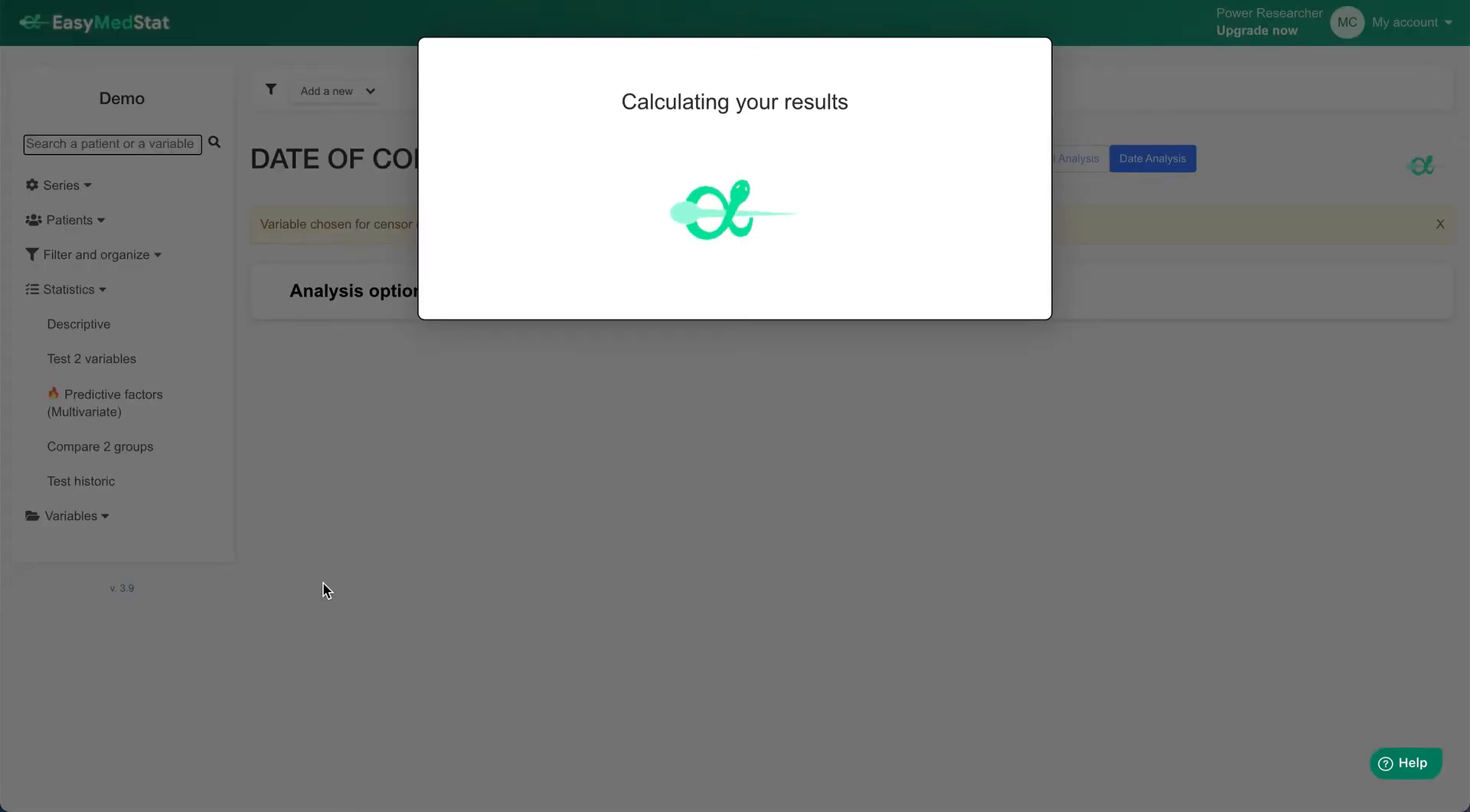
scroll(282, 518, "down", 3)
scroll(282, 516, "down", 15)
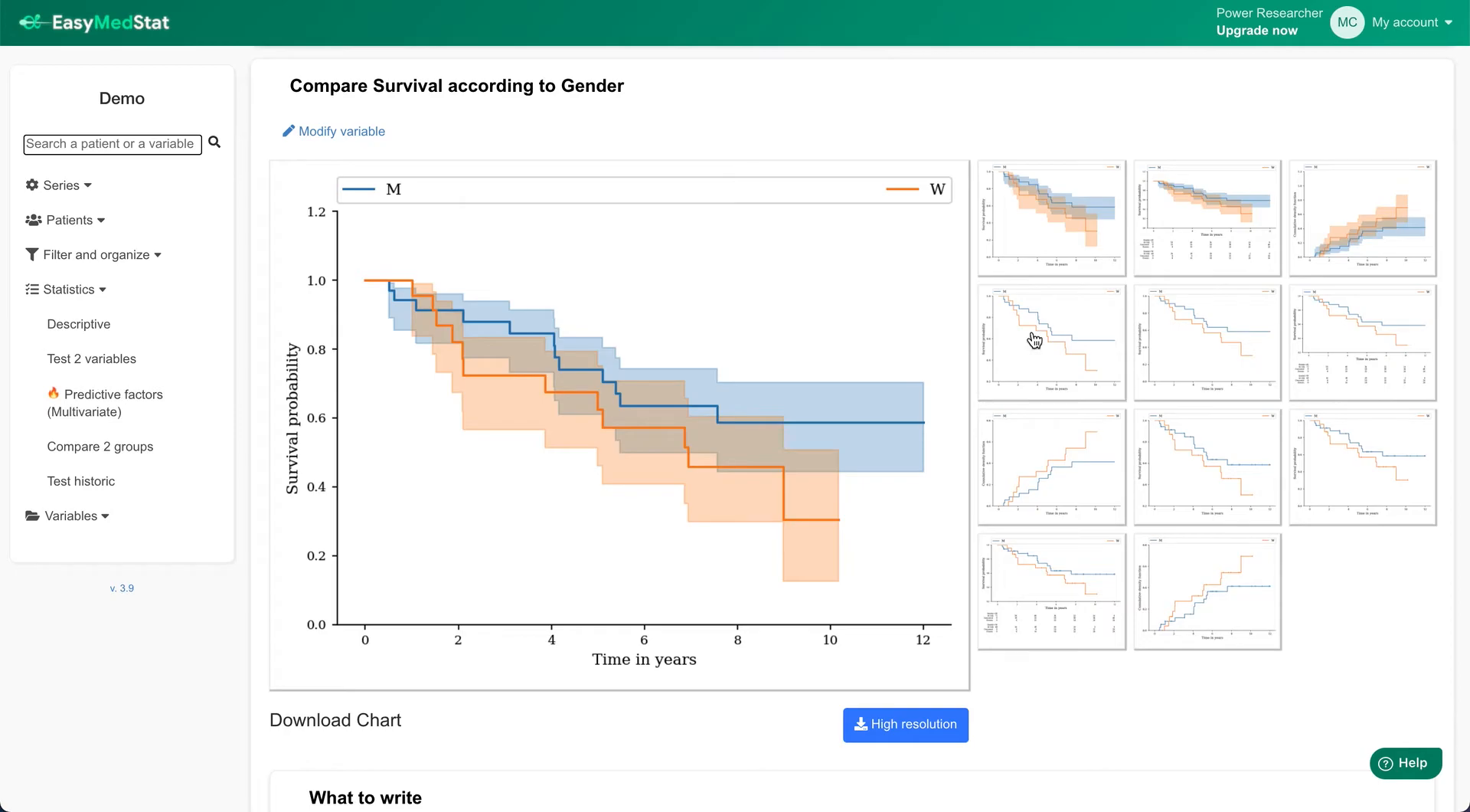
- View the Gender survival curves with the at-risk table, and highlight the p-value in the suggested Results text
left_click(1217, 215)
scroll(642, 349, "down", 3)
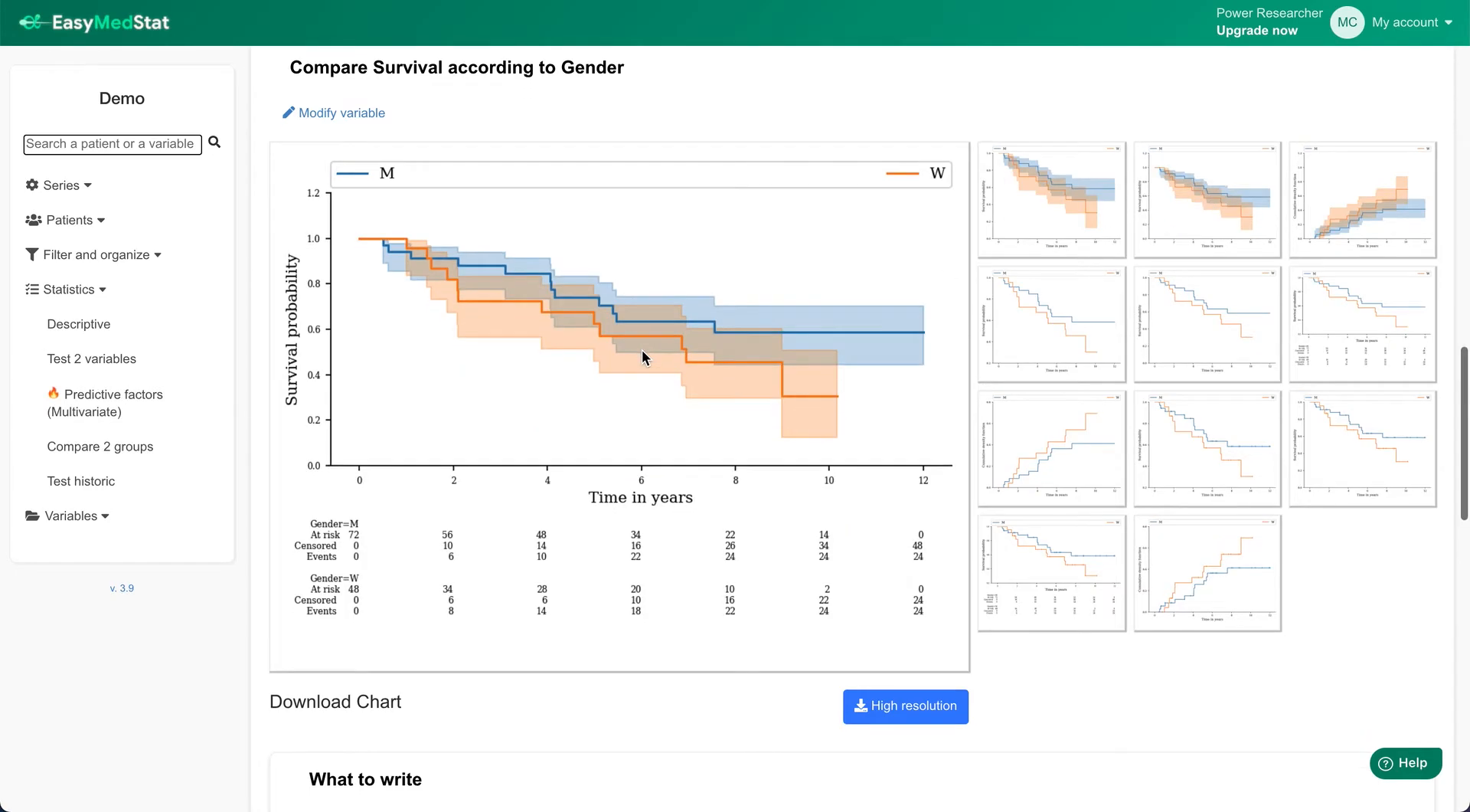
scroll(641, 349, "down", 6)
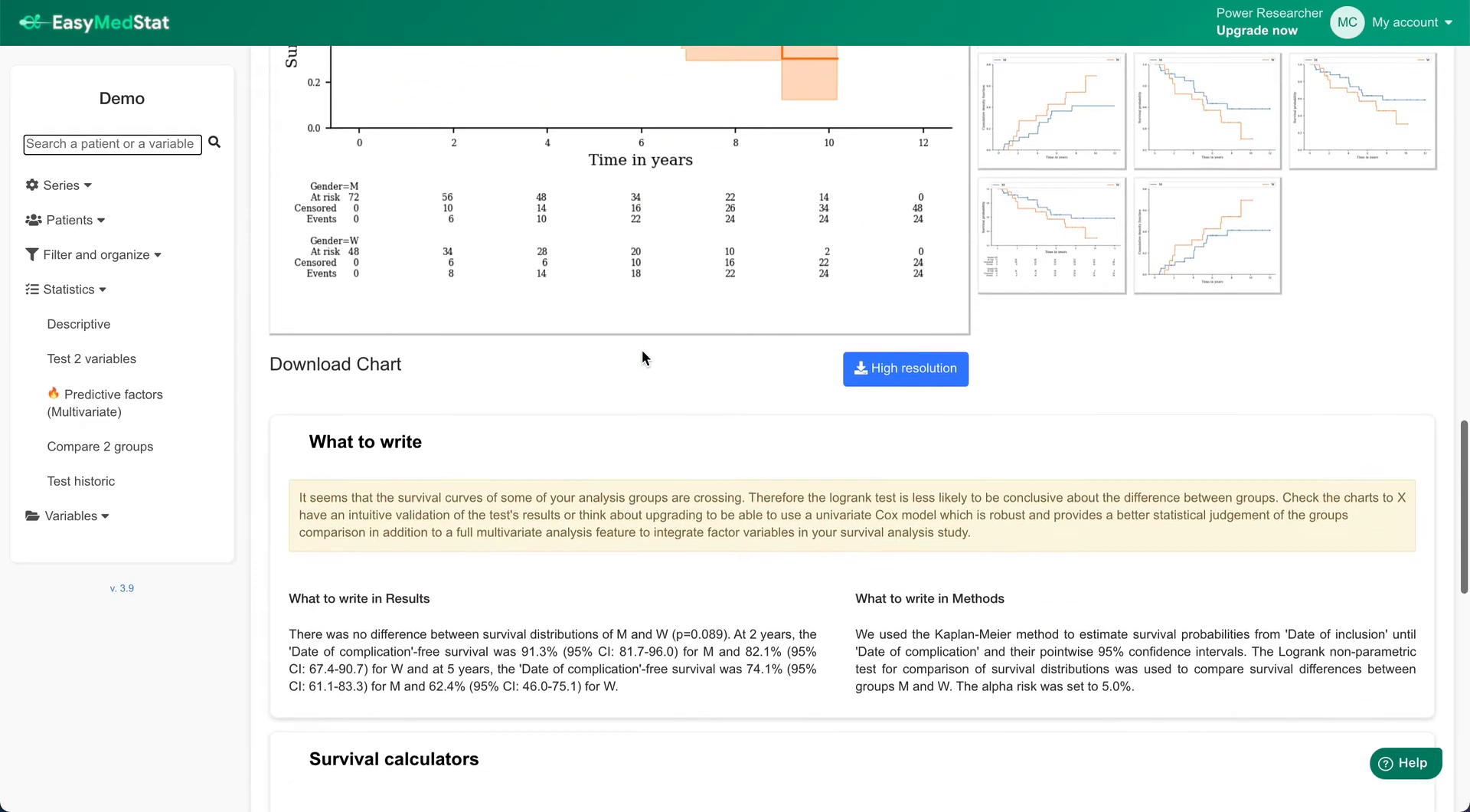
left_click_drag(296, 299, 668, 300)
left_click(731, 301)
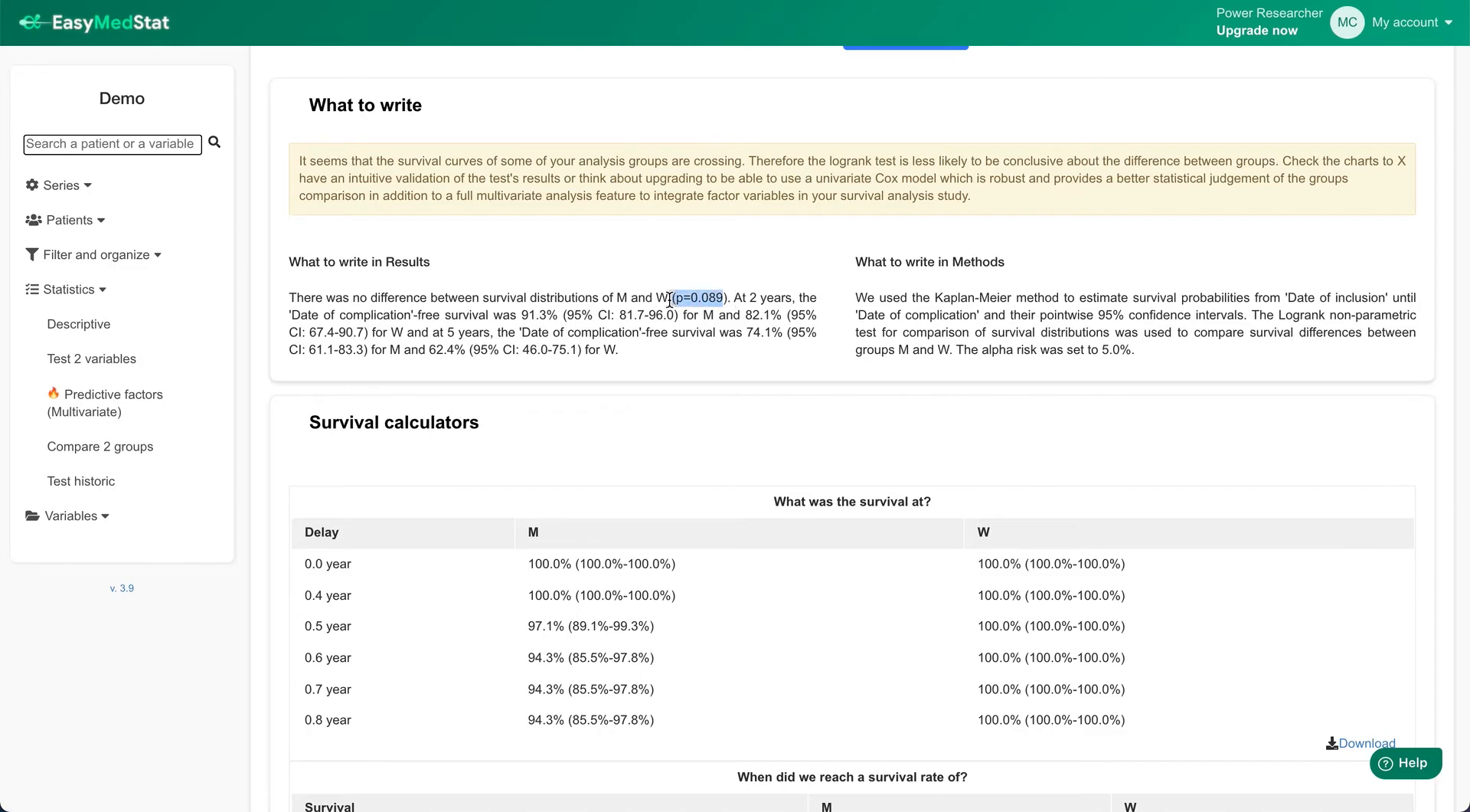
- Read the suggested Methods text, highlighting the sentence about the Logrank non-parametric test
left_click(569, 310)
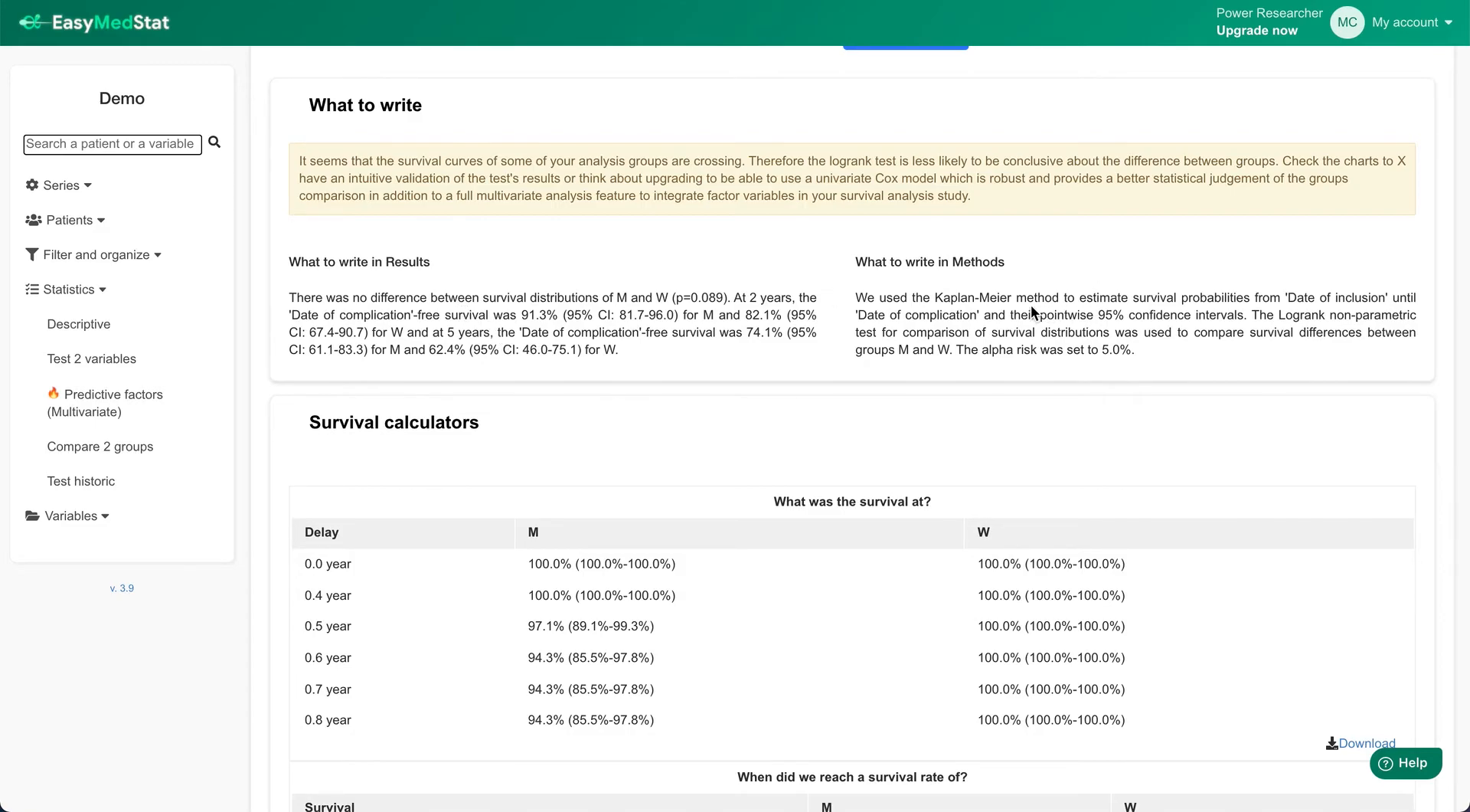
left_click_drag(1252, 314, 1367, 334)
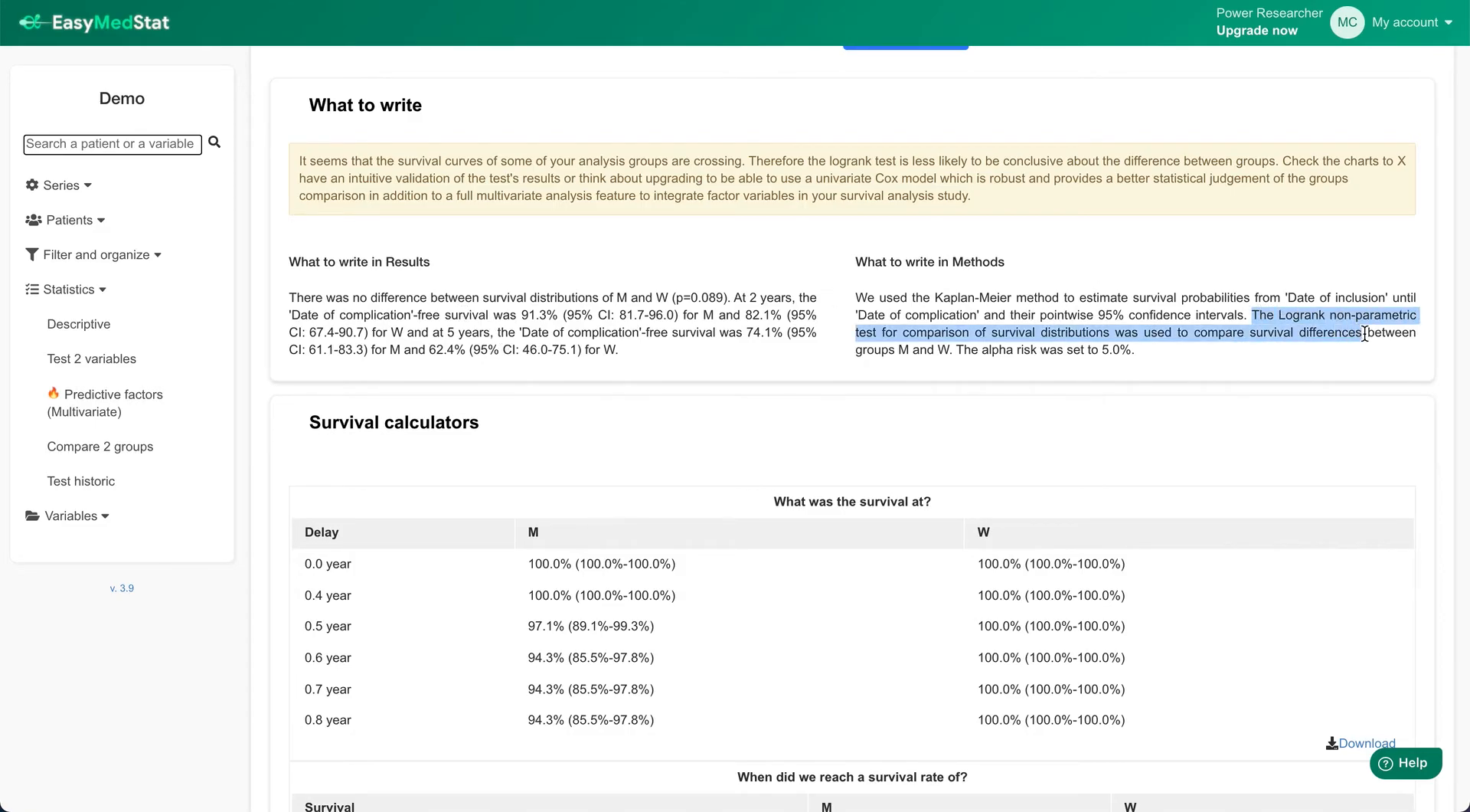
left_click(1367, 335)
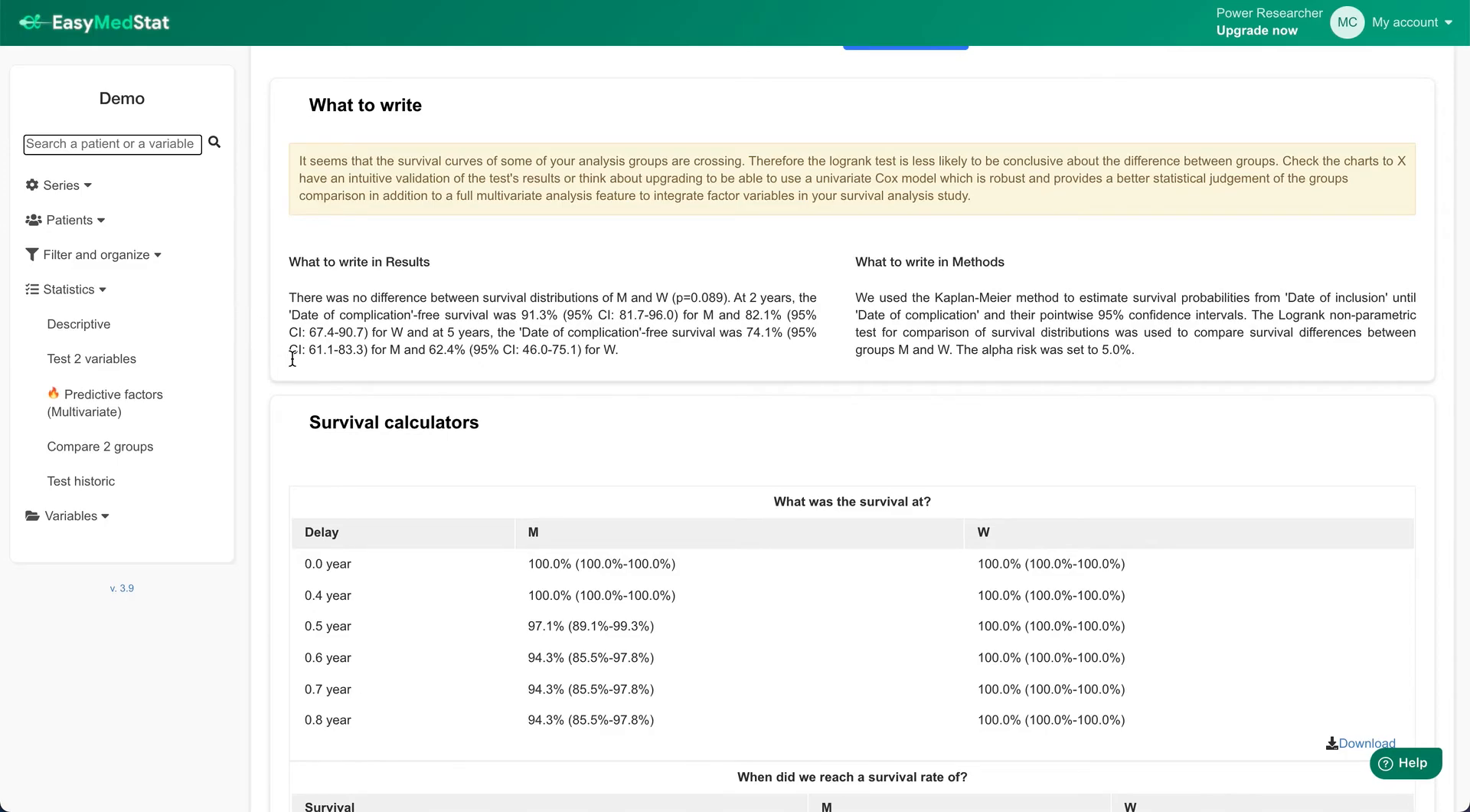
- Look up the survival at 7.2 years for M and W in the survival calculator and highlight that row
scroll(292, 358, "down", 4)
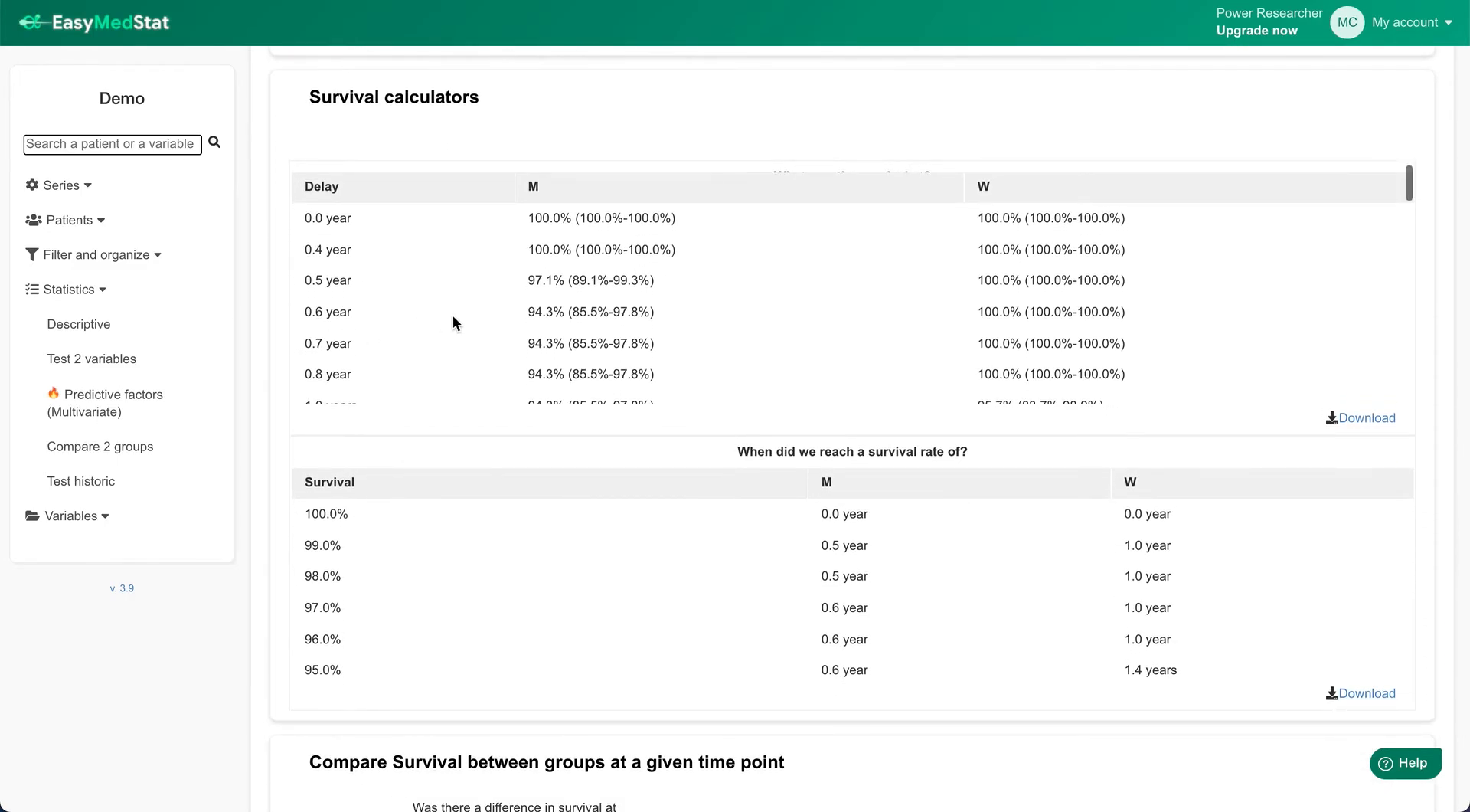
scroll(453, 315, "down", 5)
scroll(453, 314, "down", 4)
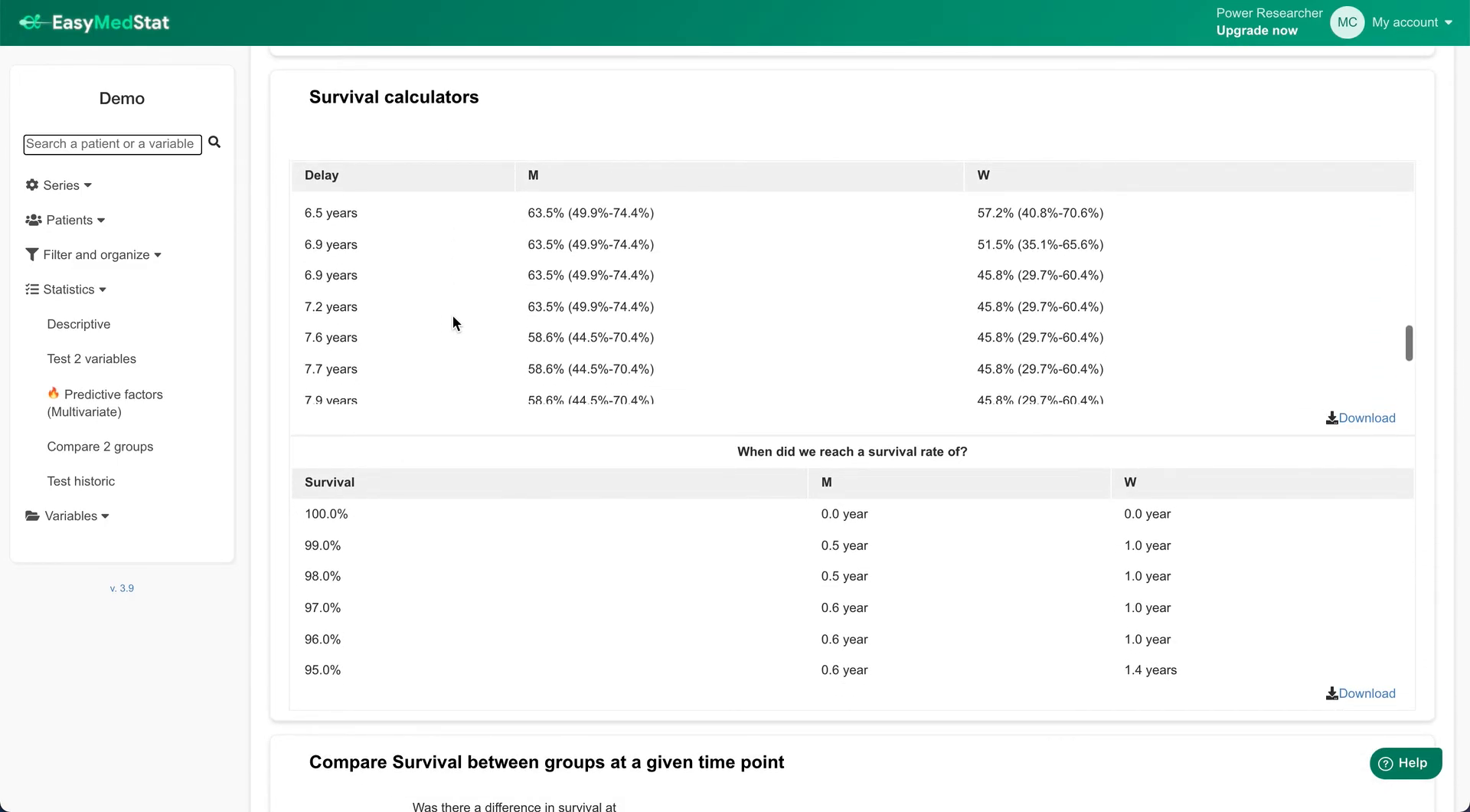
triple_click(311, 305)
left_click_drag(748, 298, 1157, 306)
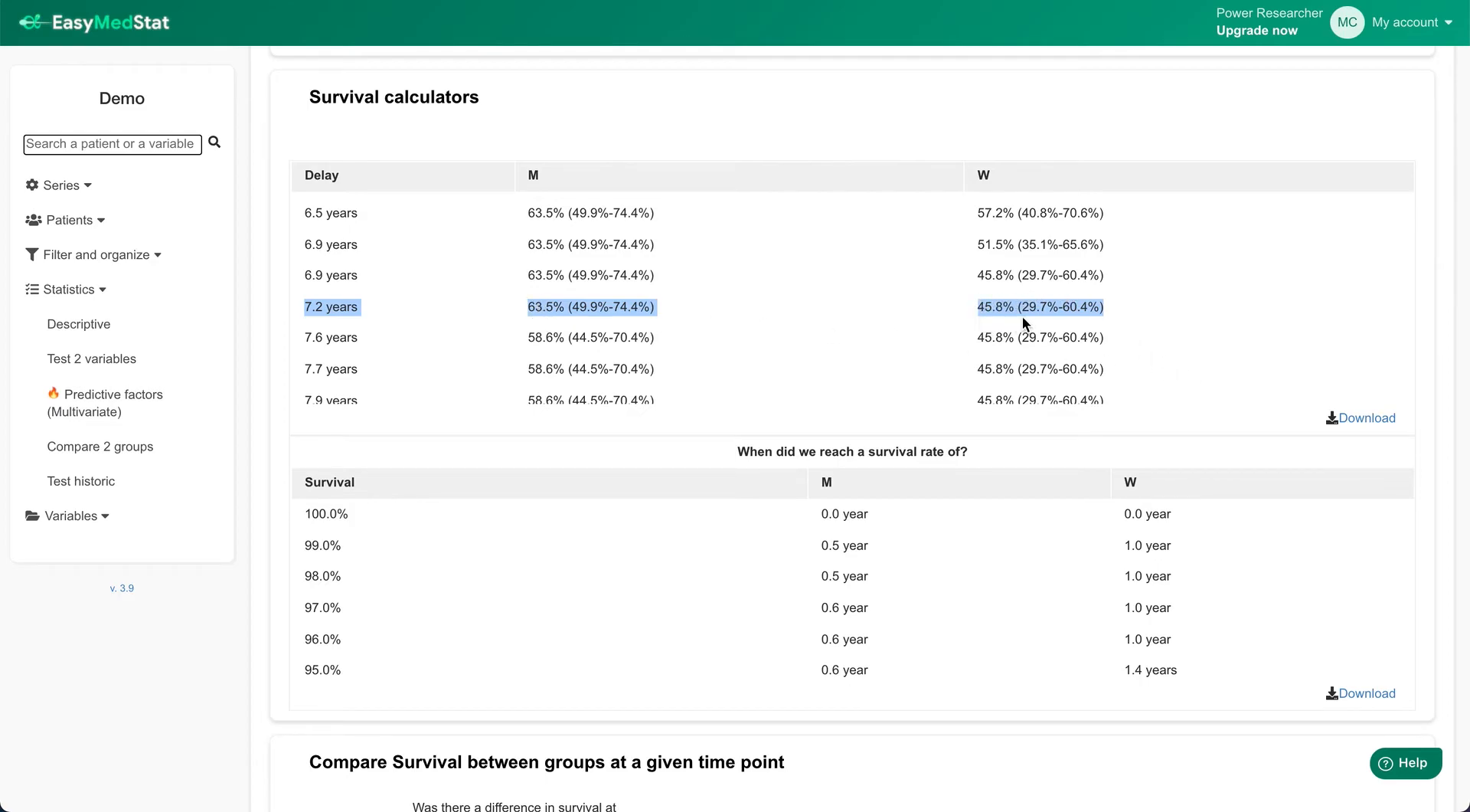
scroll(279, 458, "down", 4)
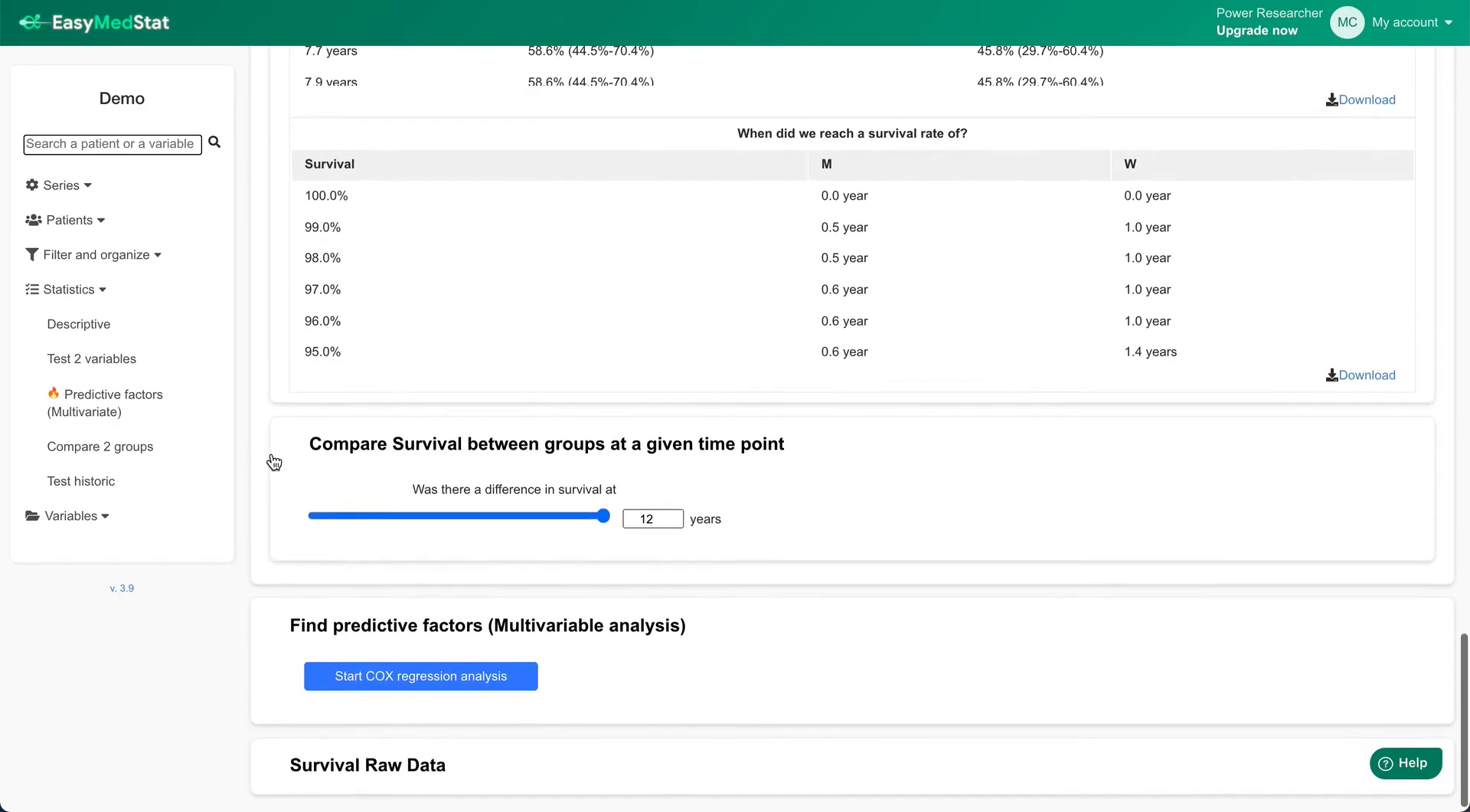
- Open the two-variable test page, choose Group versus Hospital, and list the tests available for them
scroll(274, 461, "up", 18)
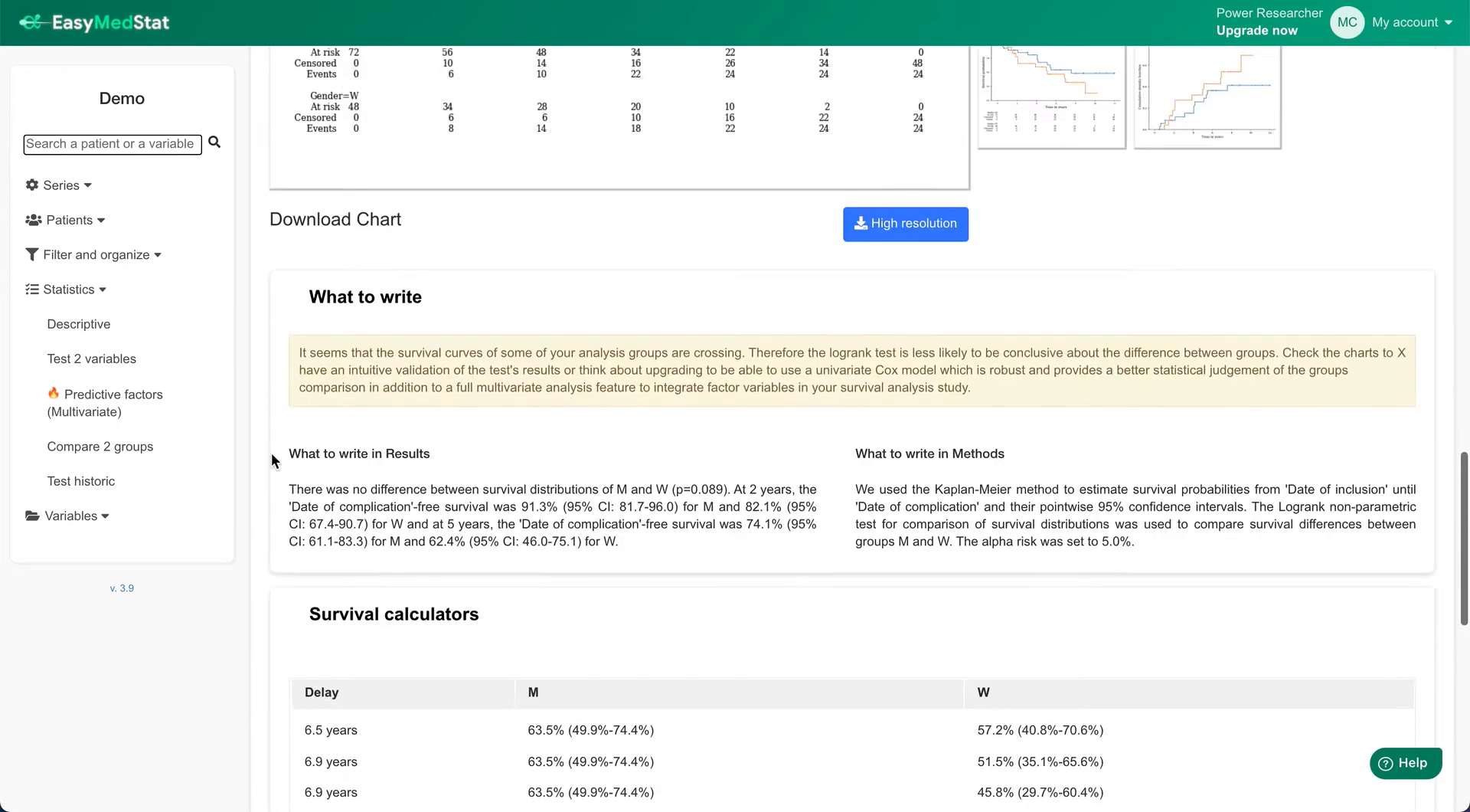
scroll(272, 460, "up", 4)
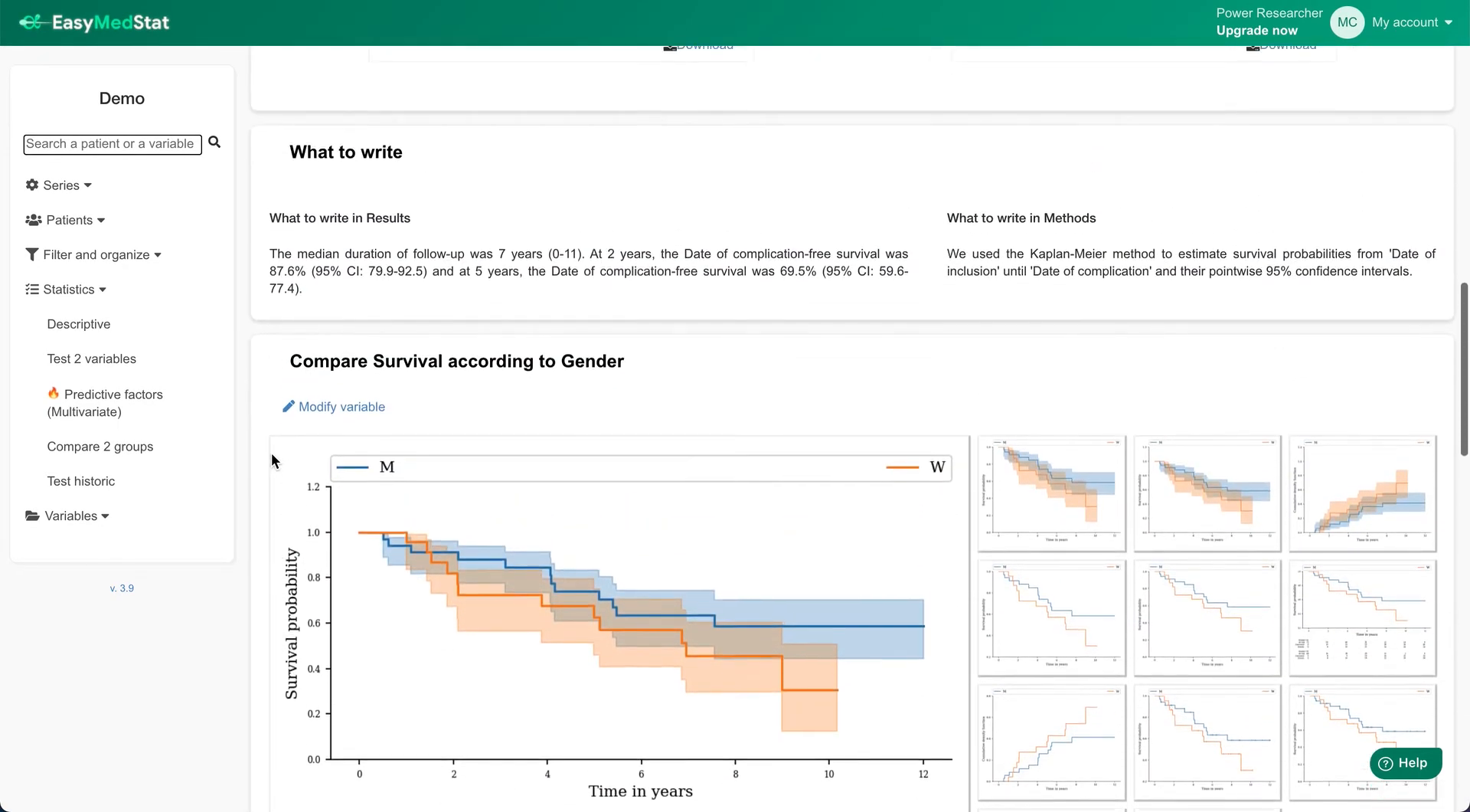
scroll(271, 459, "up", 10)
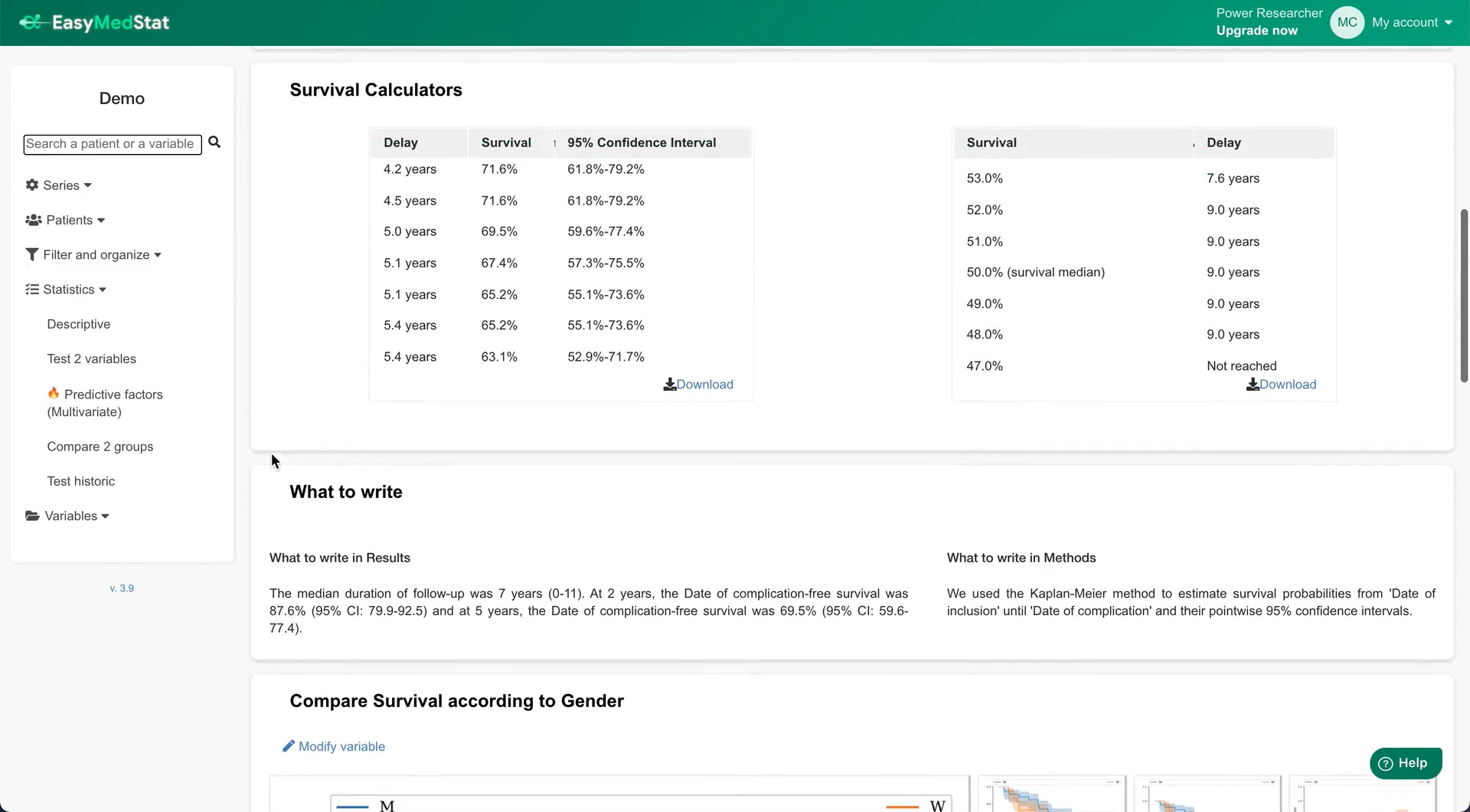
scroll(271, 460, "up", 6)
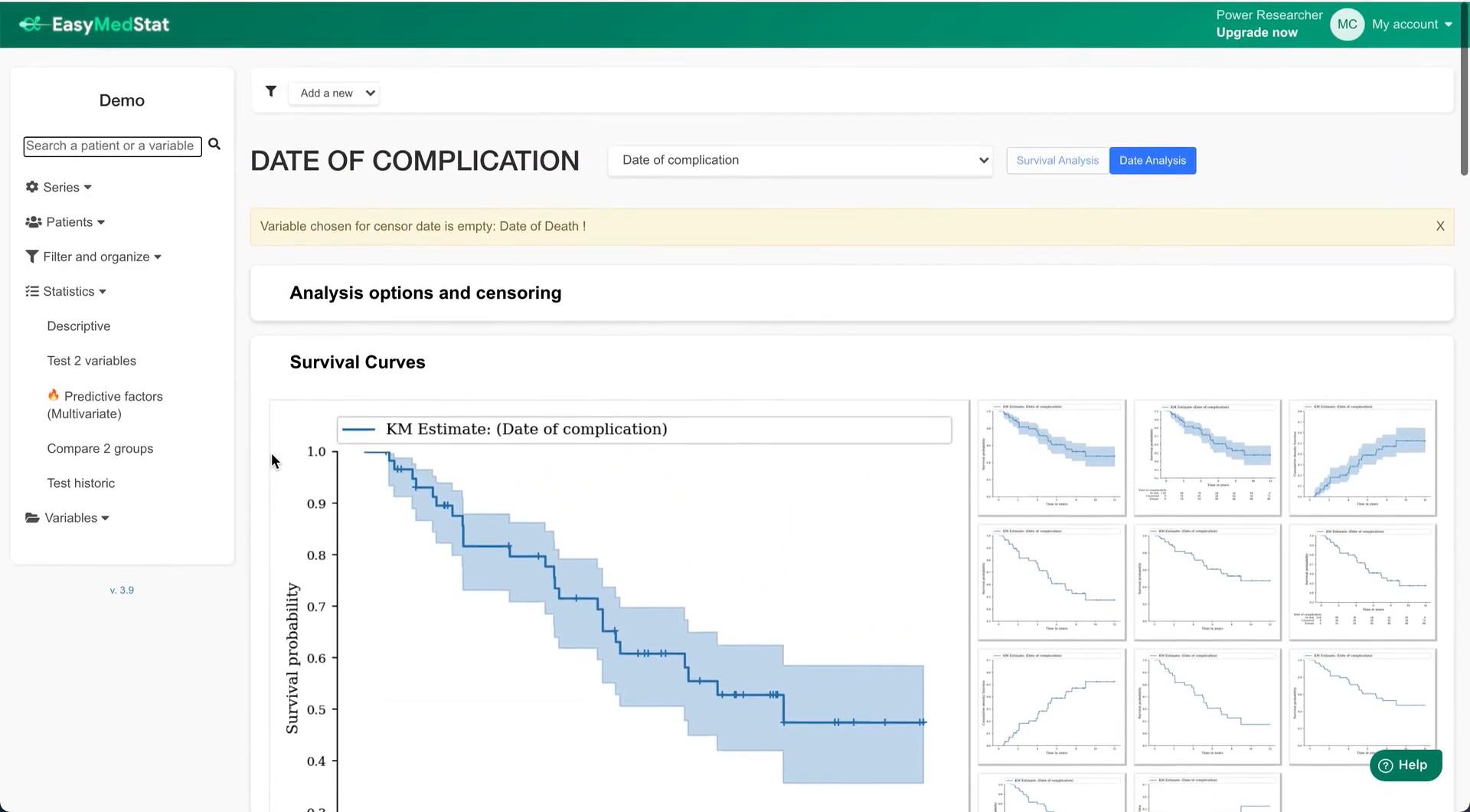
left_click(98, 369)
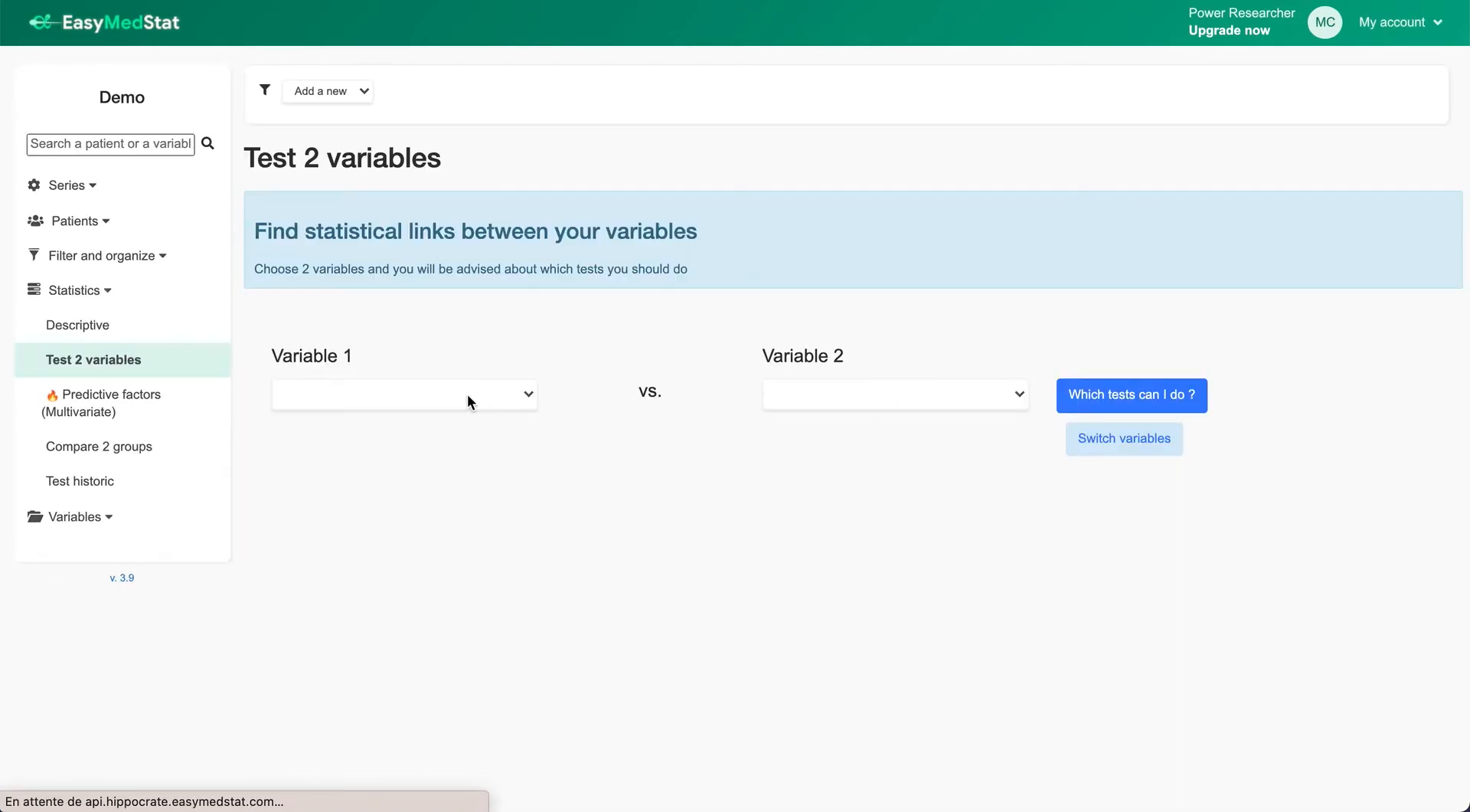
left_click(423, 397)
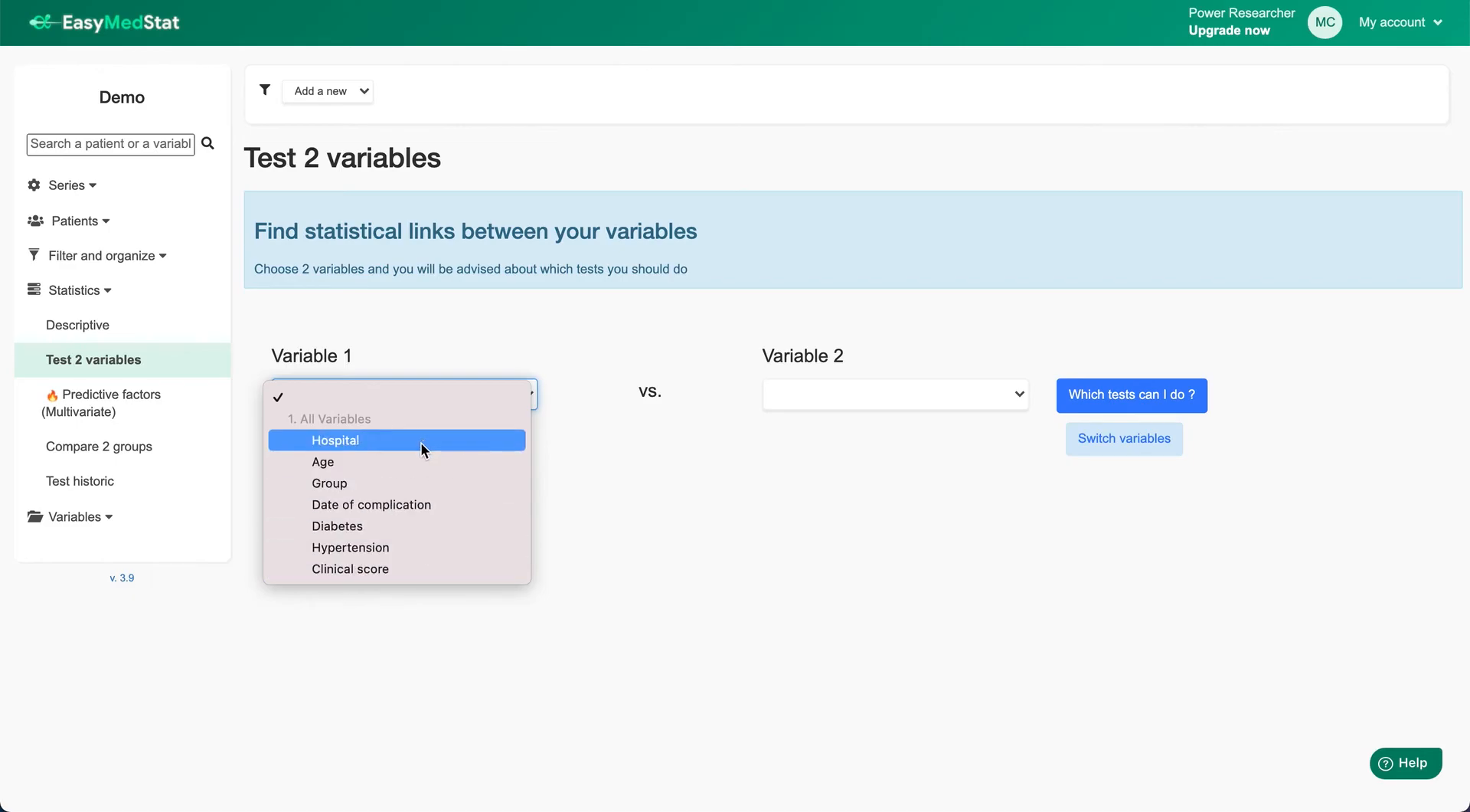
left_click(392, 484)
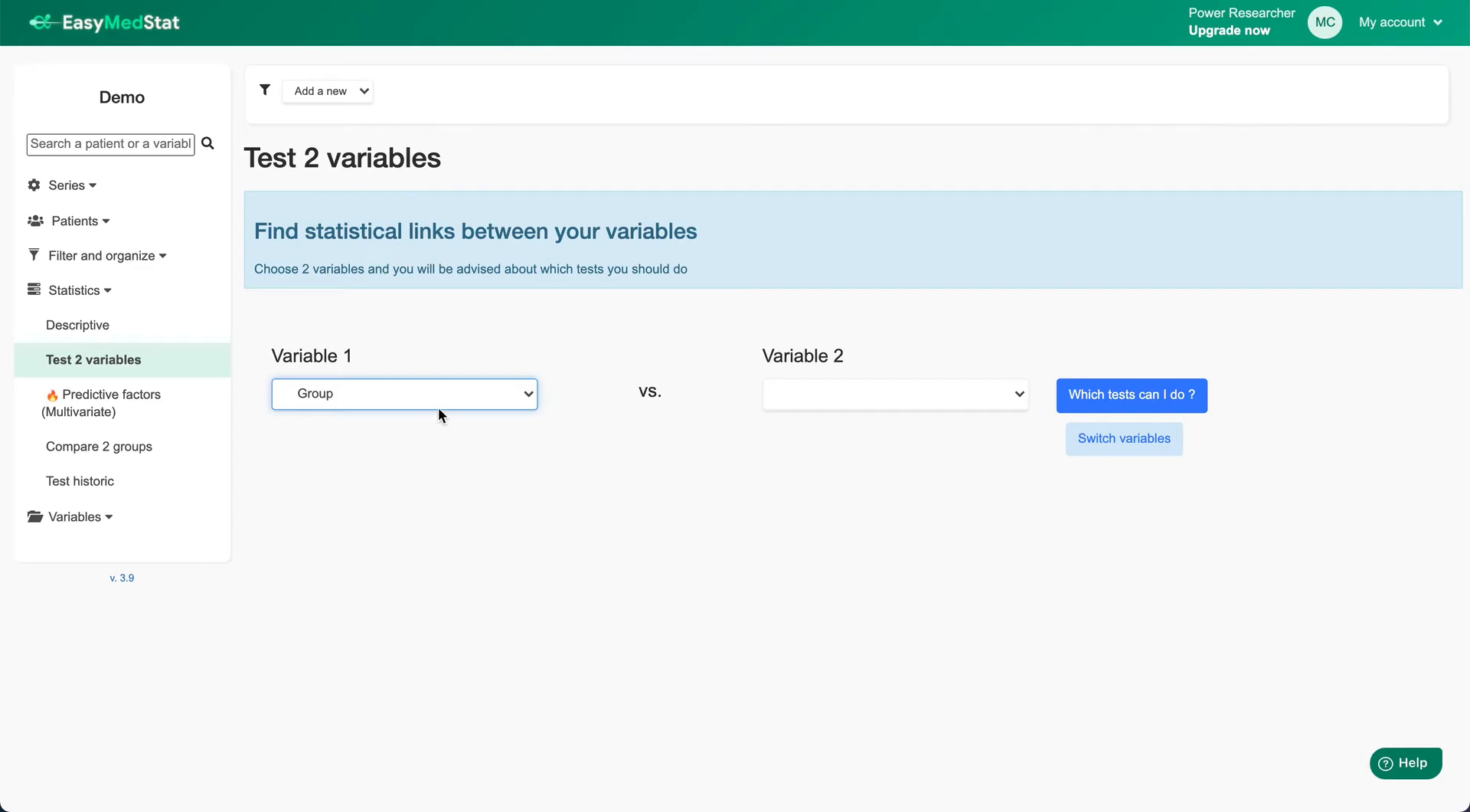
left_click(797, 389)
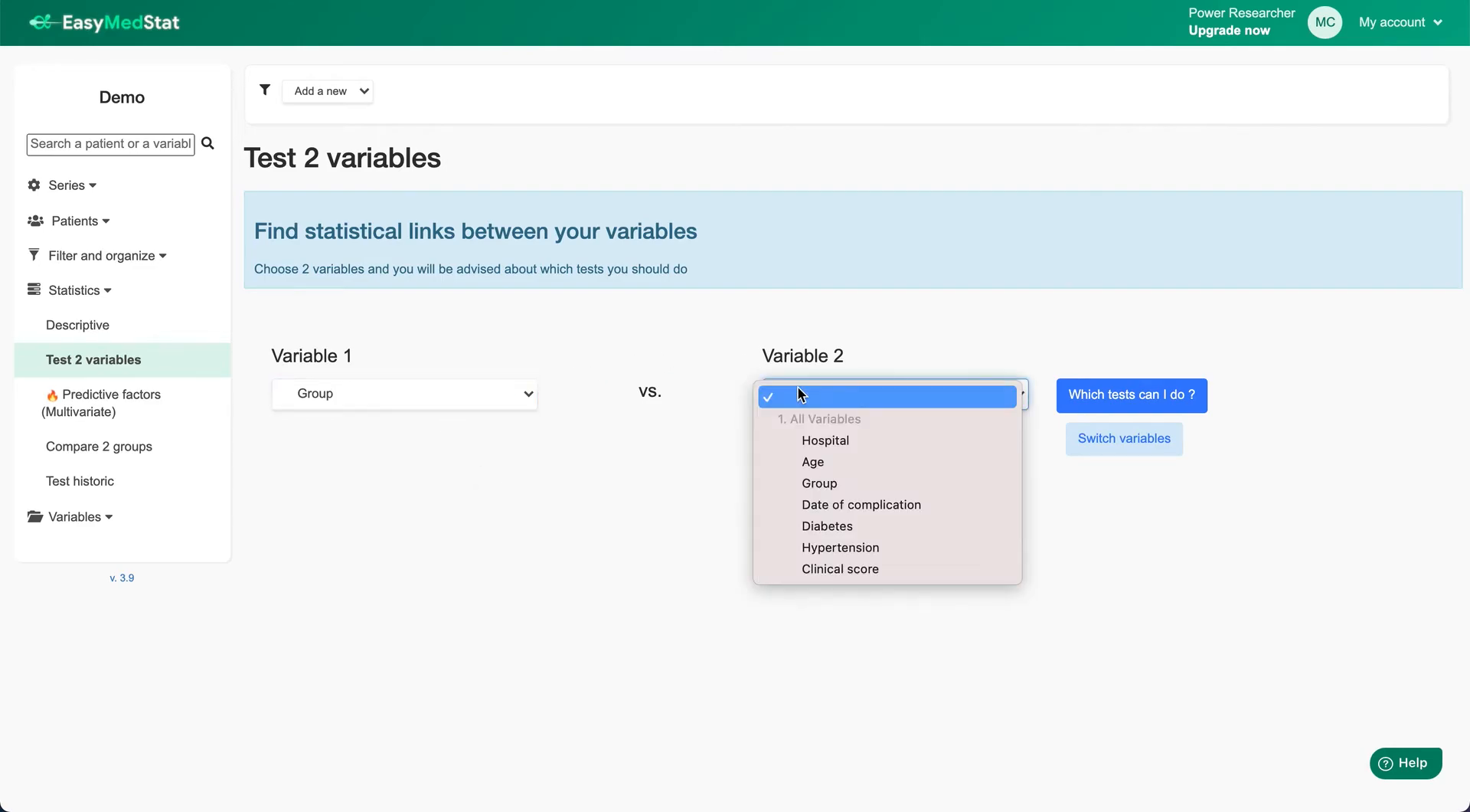
left_click(840, 441)
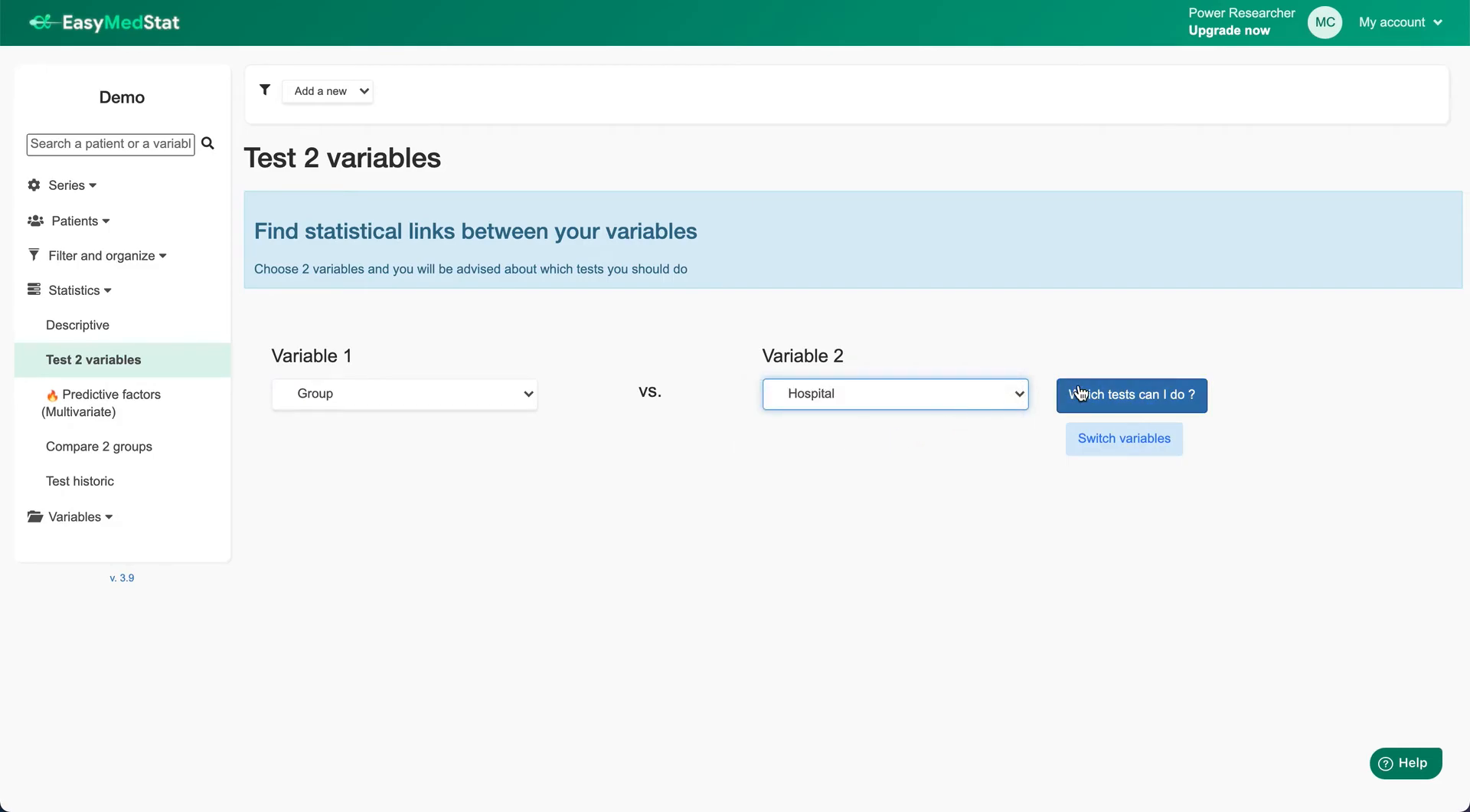
left_click(1102, 395)
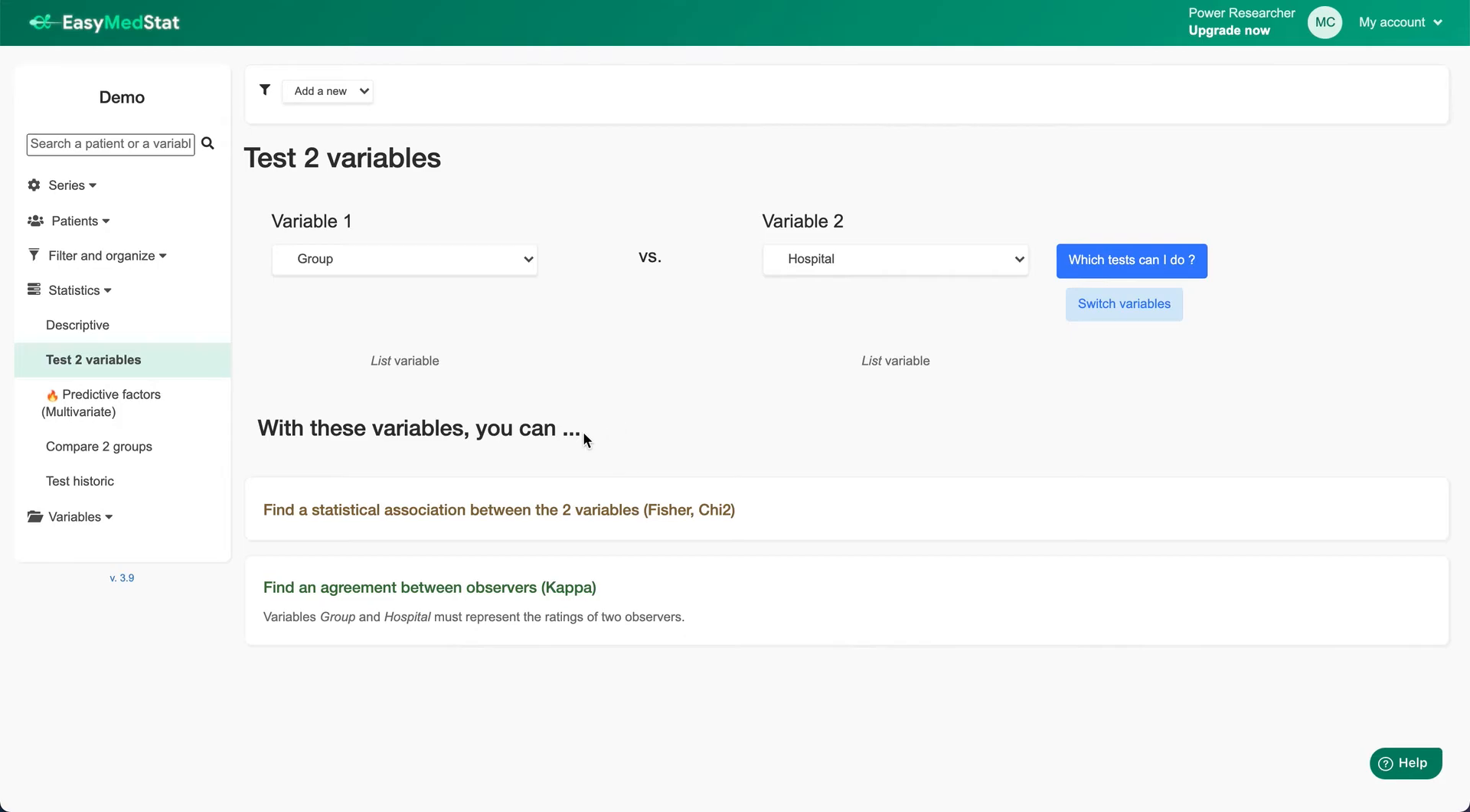
- Run the statistical association test (Fisher, Chi2) between Group and Hospital and go to its contingency table
left_click(417, 510)
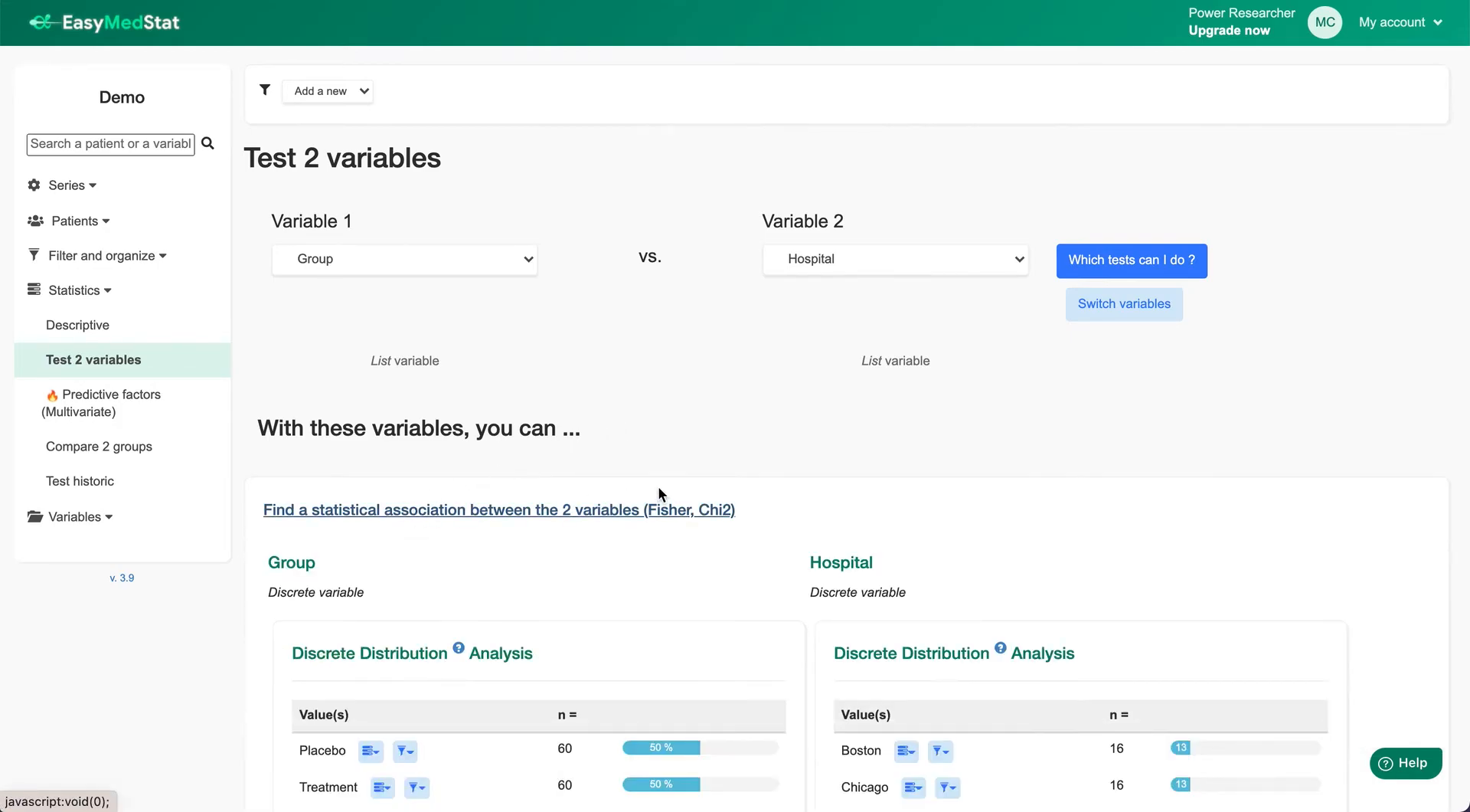
scroll(668, 486, "down", 3)
scroll(669, 493, "down", 6)
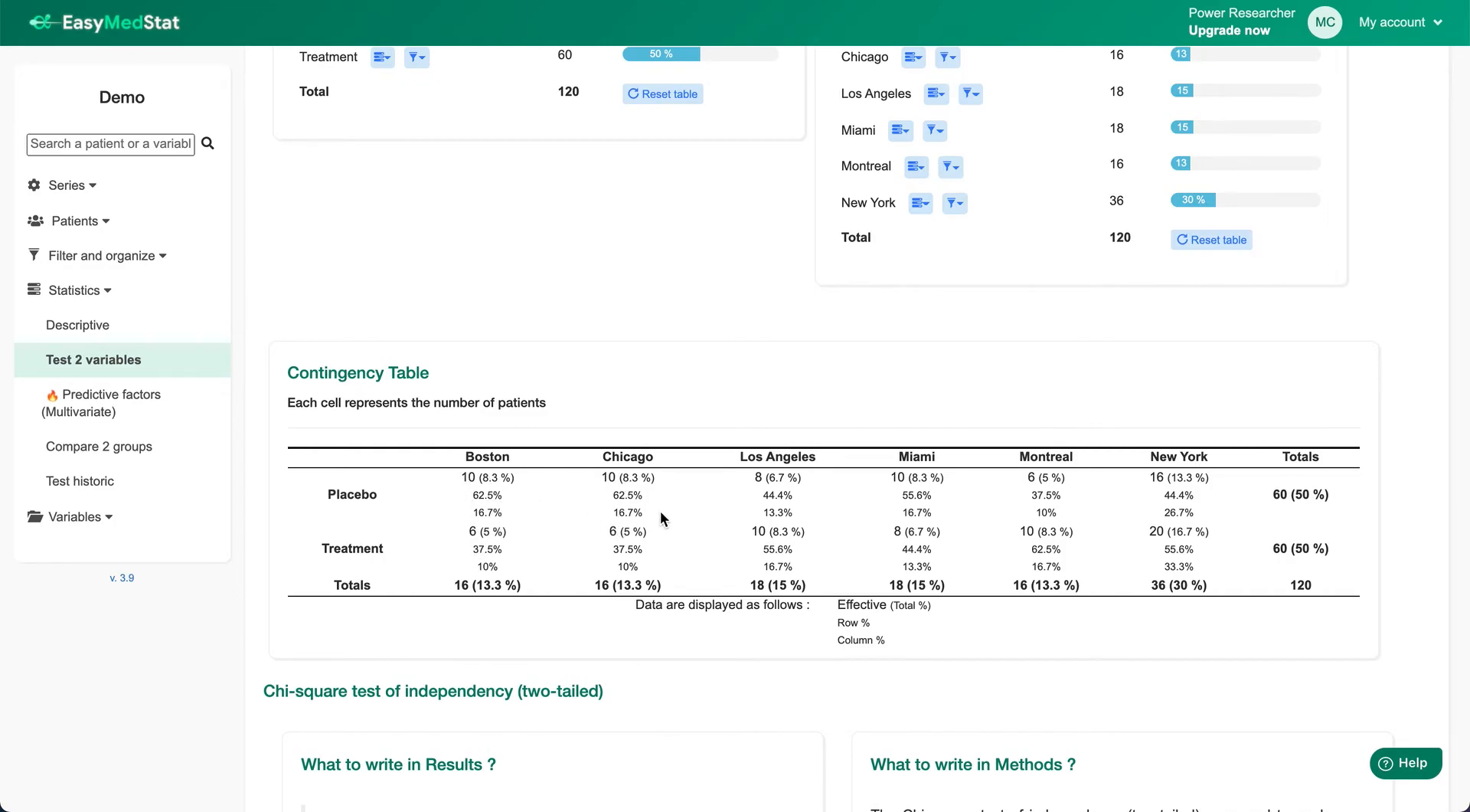
- Examine the contingency table, highlighting the Boston patient counts and the Placebo row percentages from Boston through Montreal
double_click(466, 479)
double_click(474, 529)
left_click_drag(472, 495, 500, 498)
left_click_drag(612, 495, 644, 496)
left_click_drag(762, 495, 780, 496)
left_click_drag(901, 496, 933, 495)
left_click(1027, 488)
- Read the Chi-square test's suggested Results text, highlighting its conclusion, and review the test details
scroll(1069, 489, "down", 3)
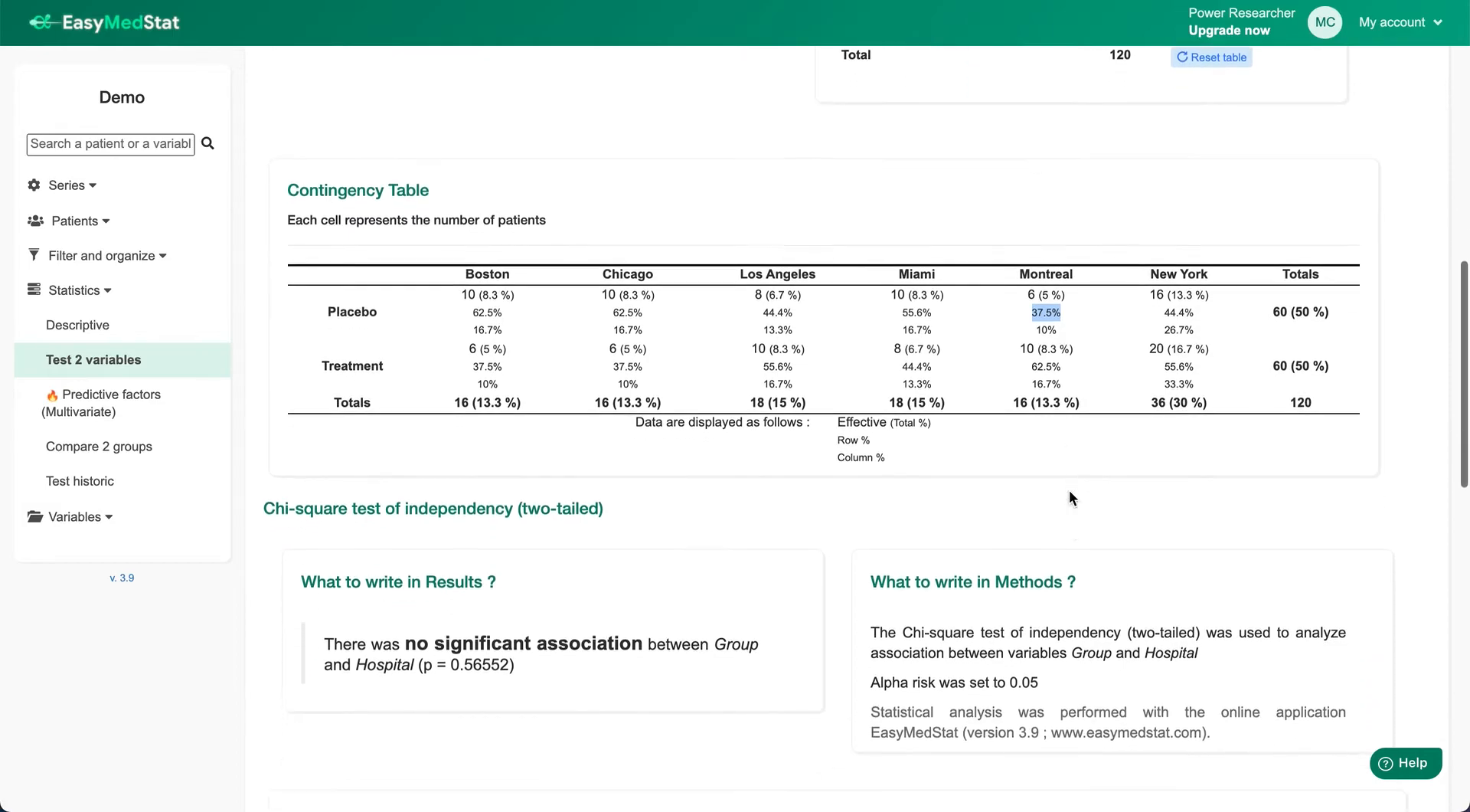
scroll(698, 517, "down", 2)
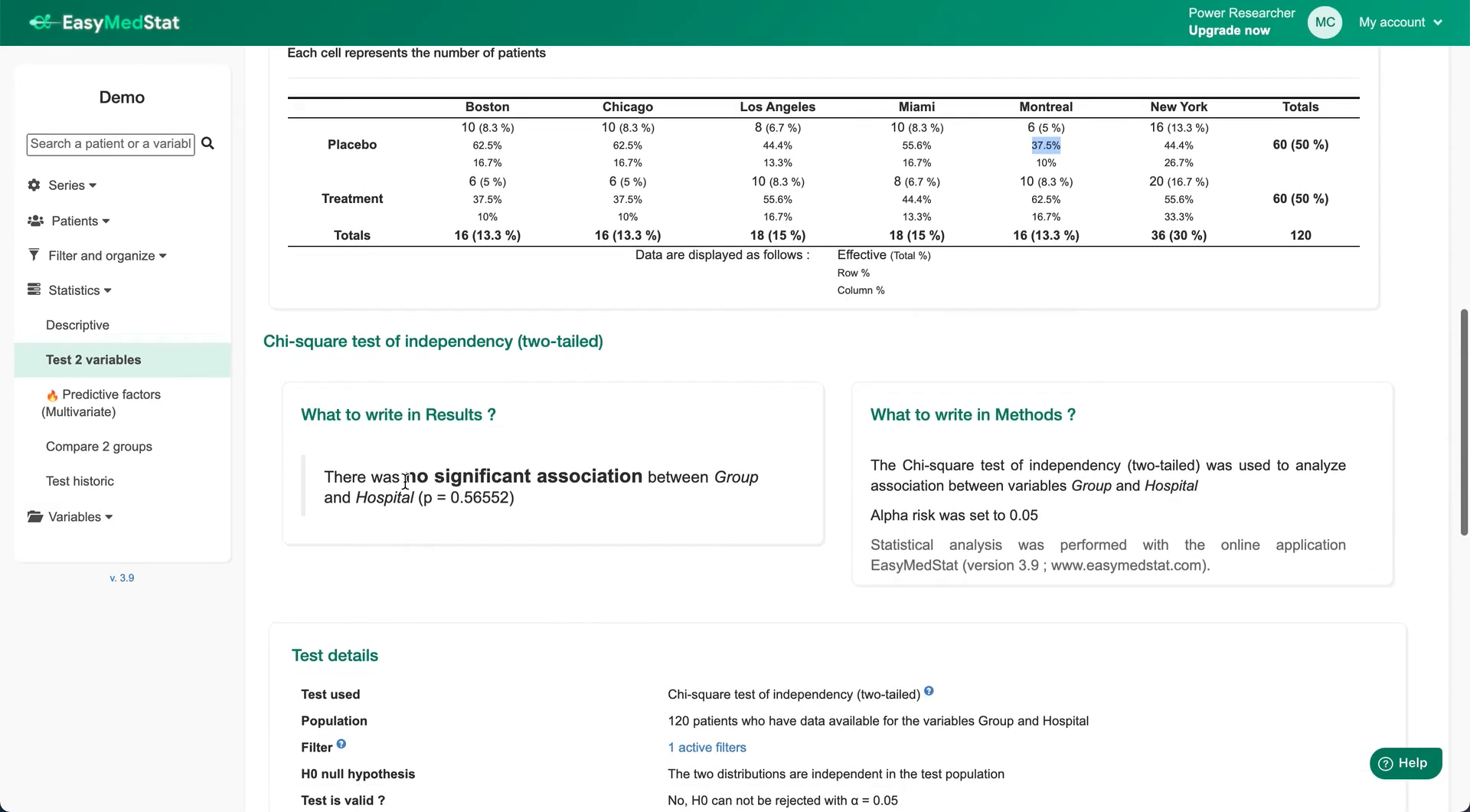
left_click_drag(342, 477, 591, 498)
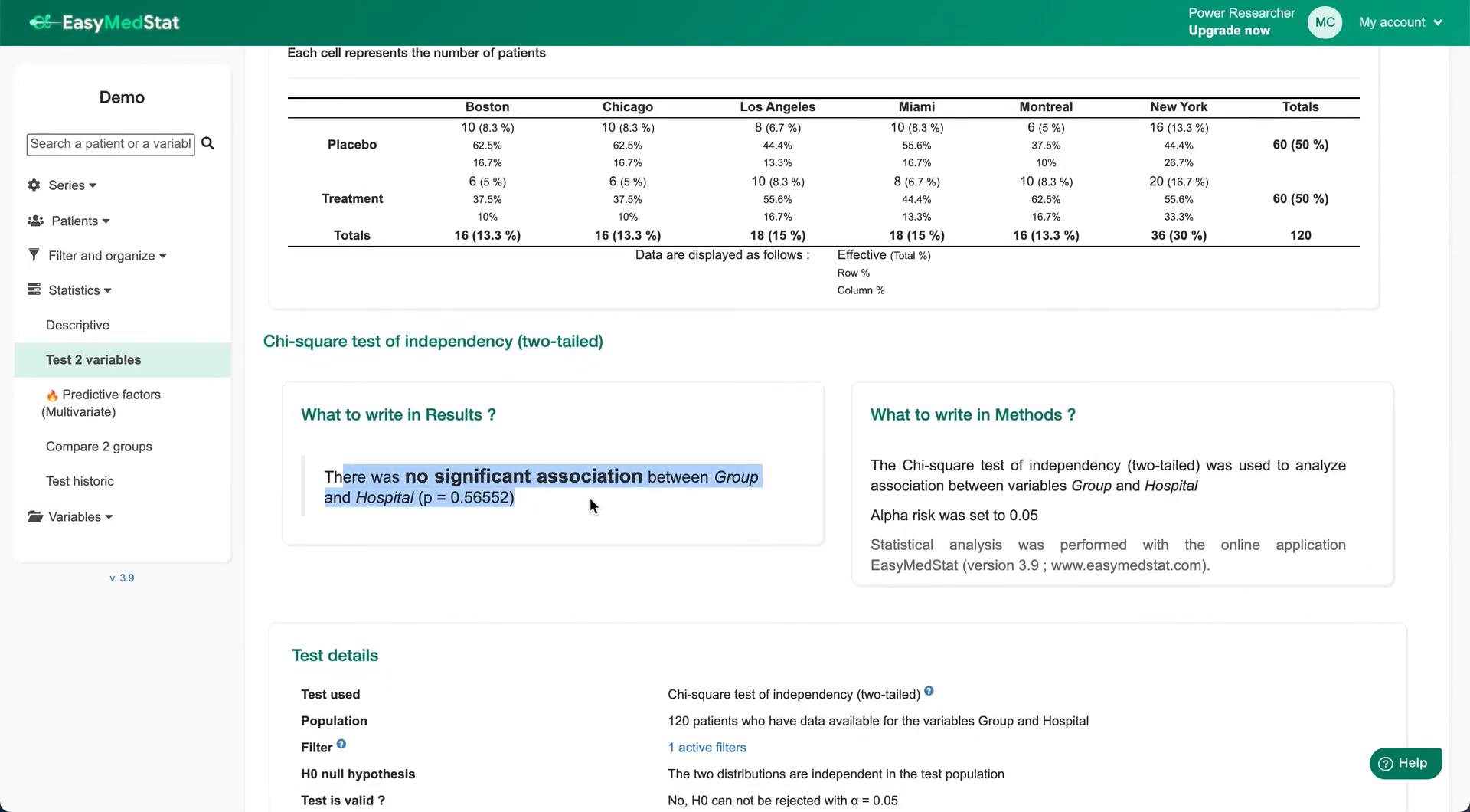
left_click(590, 498)
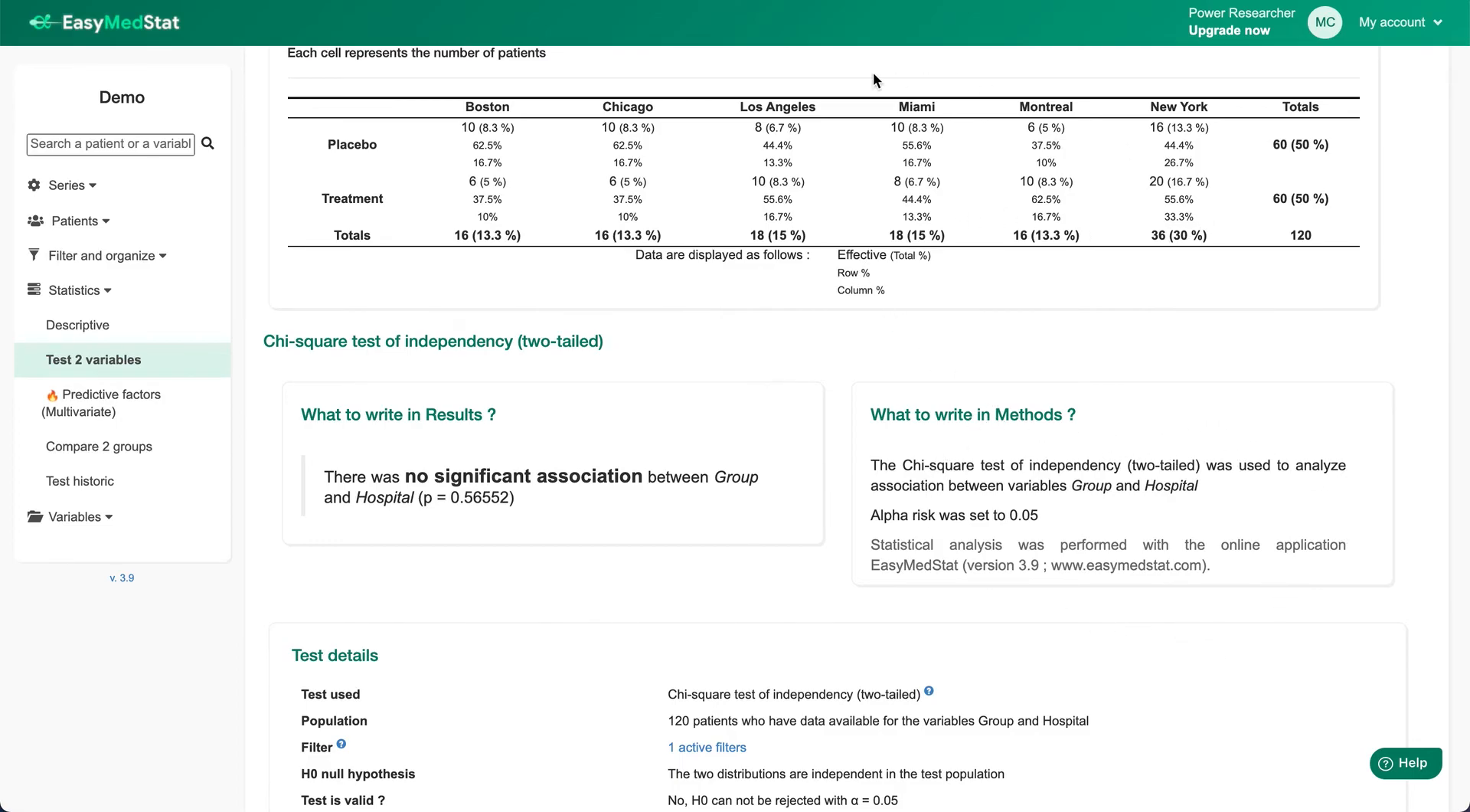
scroll(500, 411, "down", 2)
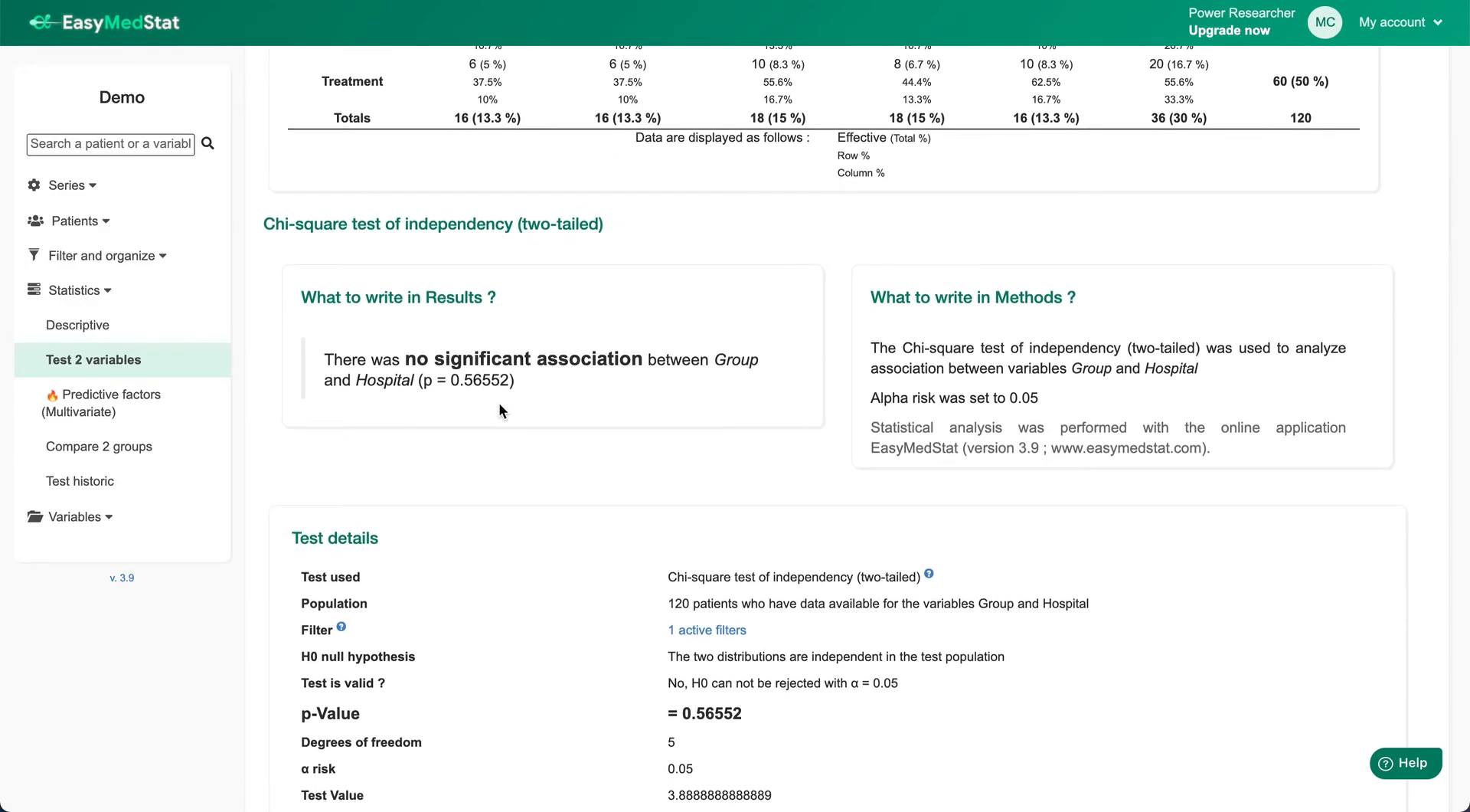
scroll(499, 410, "down", 4)
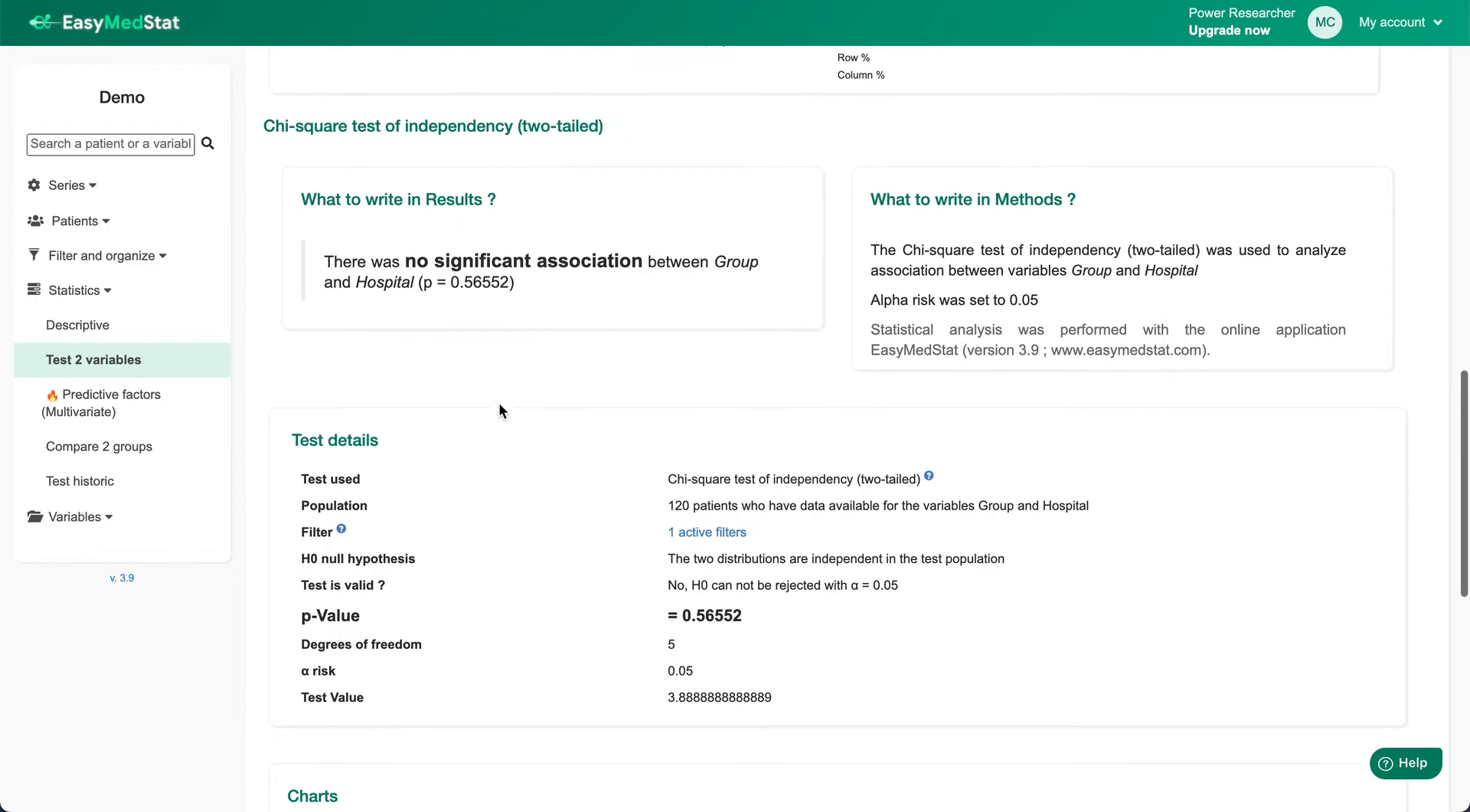
- Preview alternative charts of Group by Hospital, ending with the vertical frequency bar chart with value labels
scroll(498, 402, "down", 8)
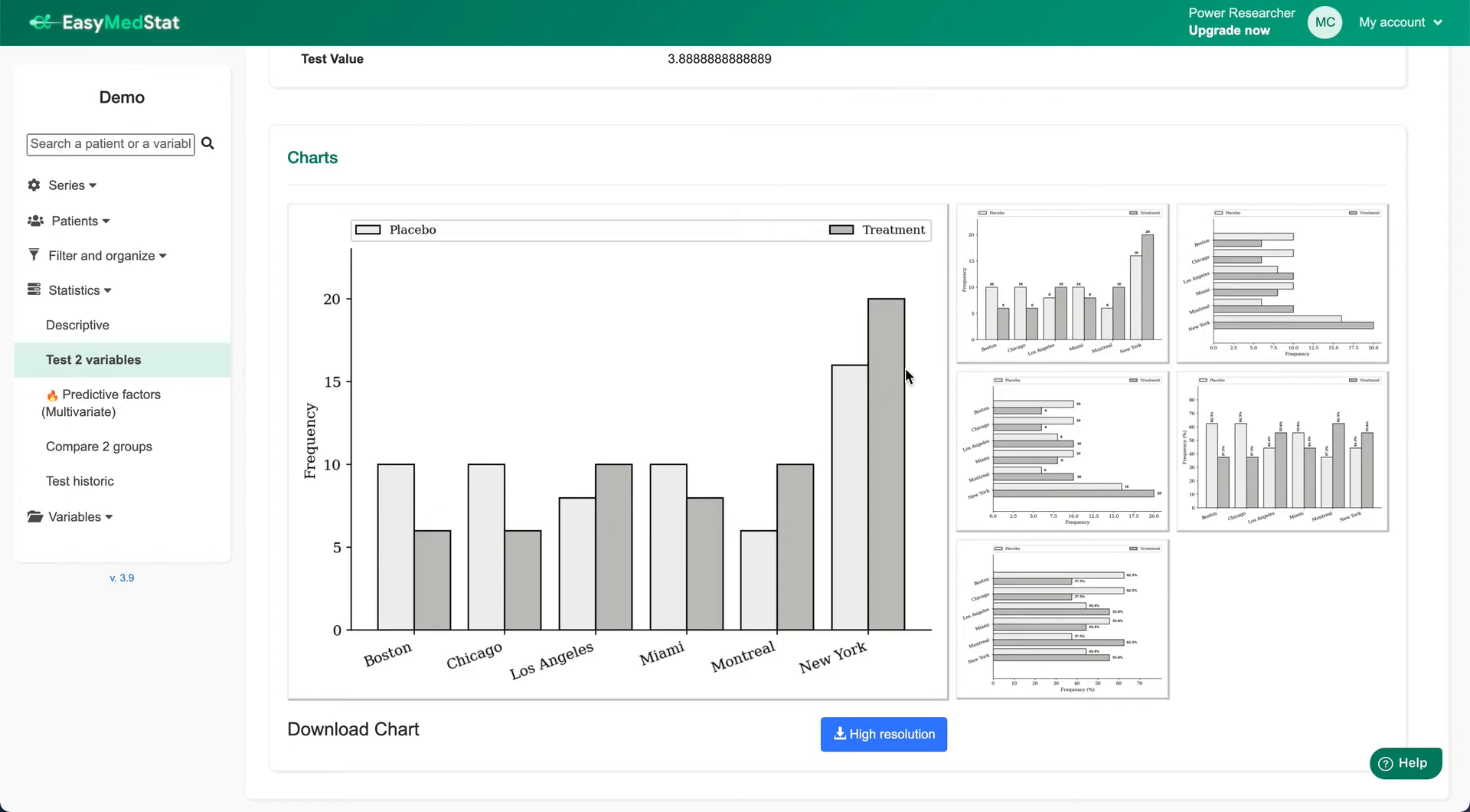
left_click(1081, 448)
left_click(1102, 613)
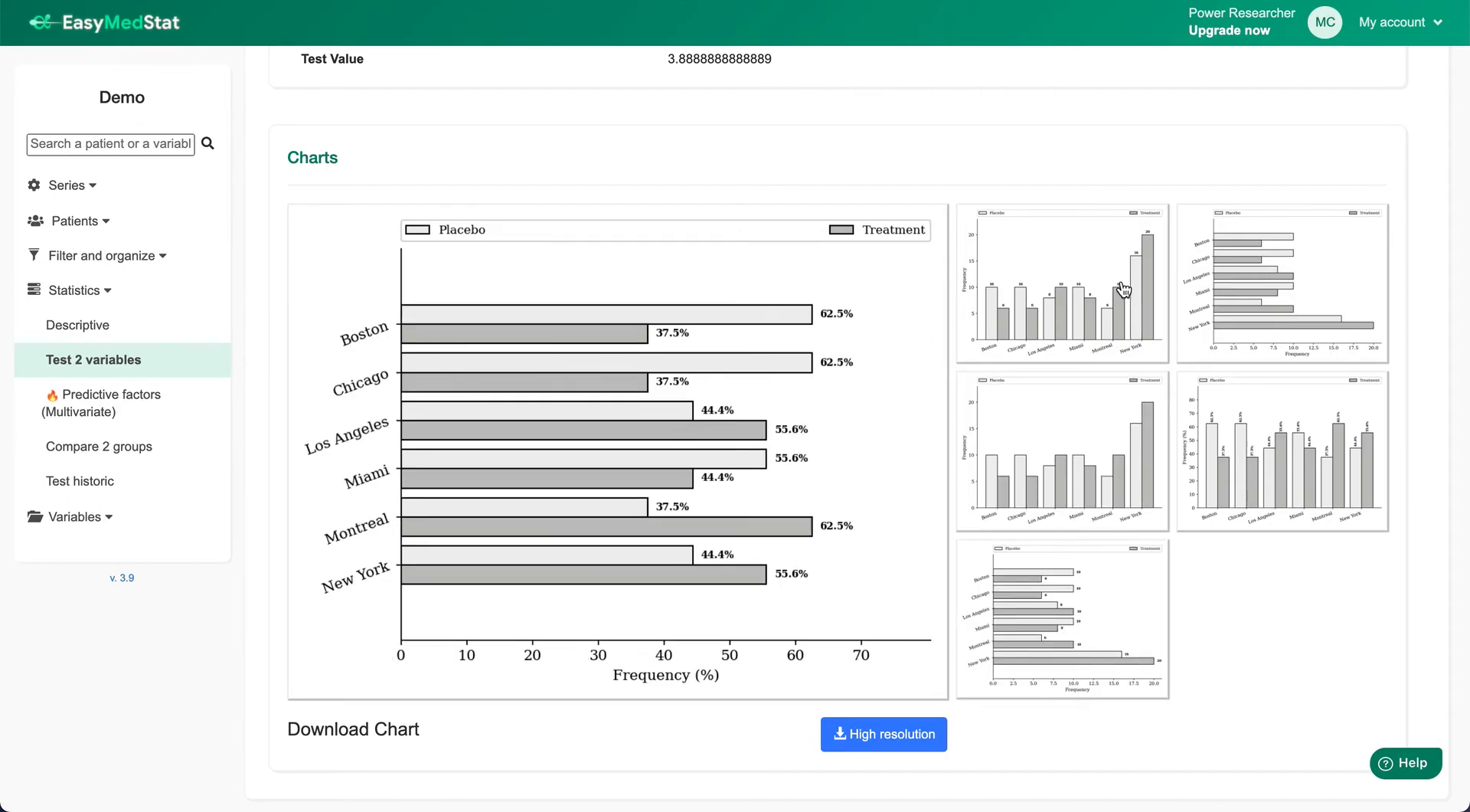
left_click(1085, 296)
scroll(480, 367, "down", 1)
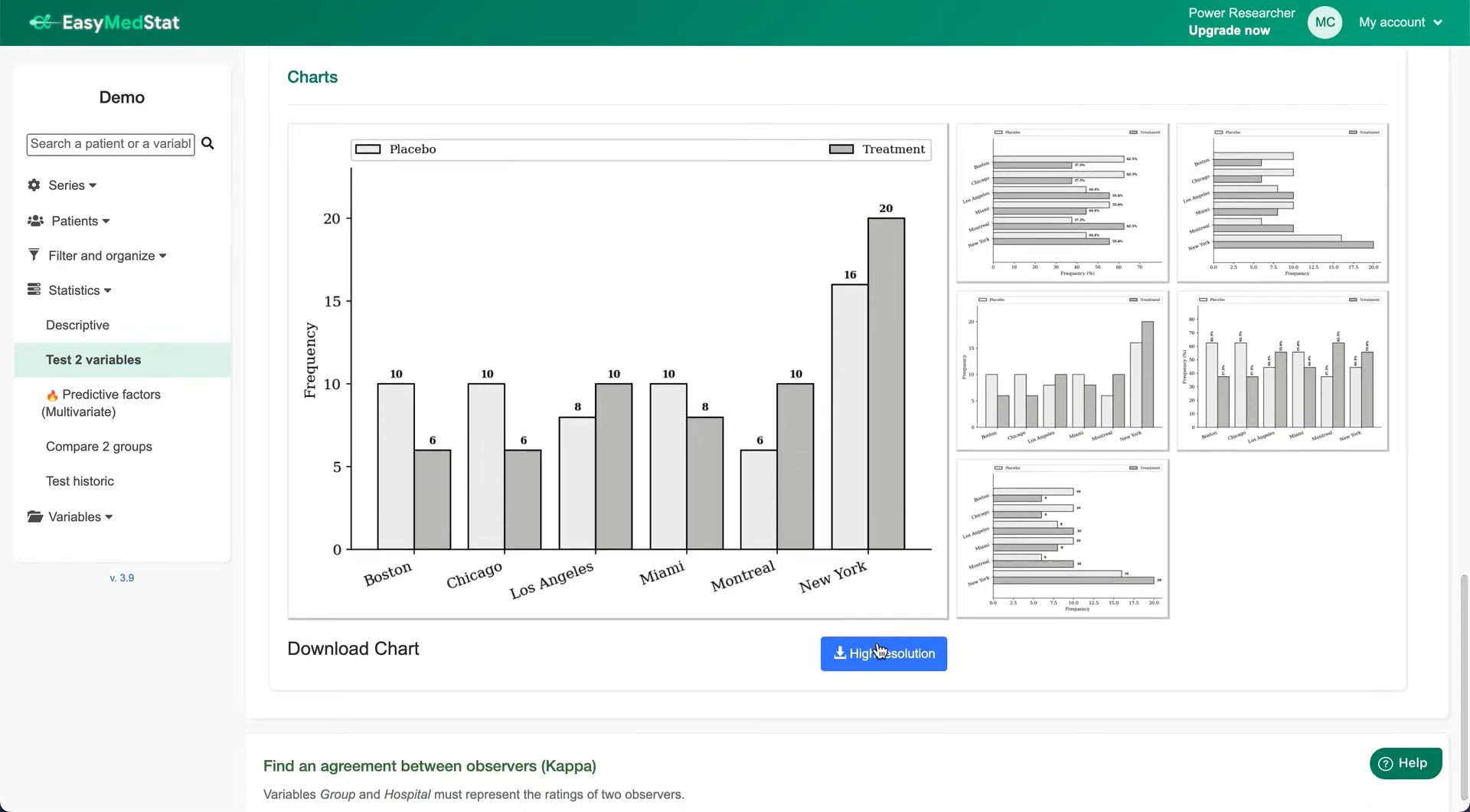
- Set Variable 2 to Clinical score and compare its mean values between the groups of patients
scroll(530, 513, "up", 15)
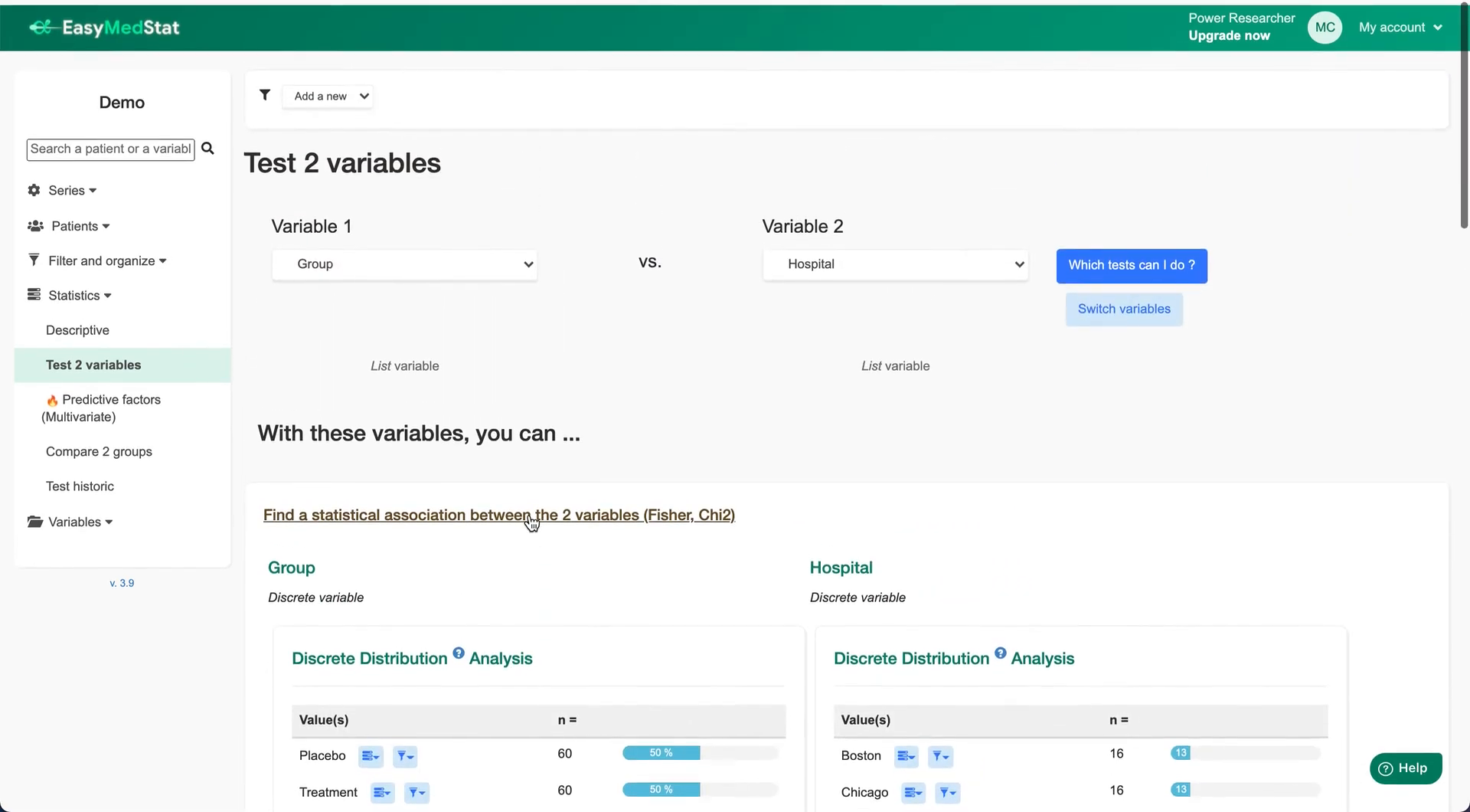
left_click(795, 264)
left_click(820, 387)
left_click(1131, 262)
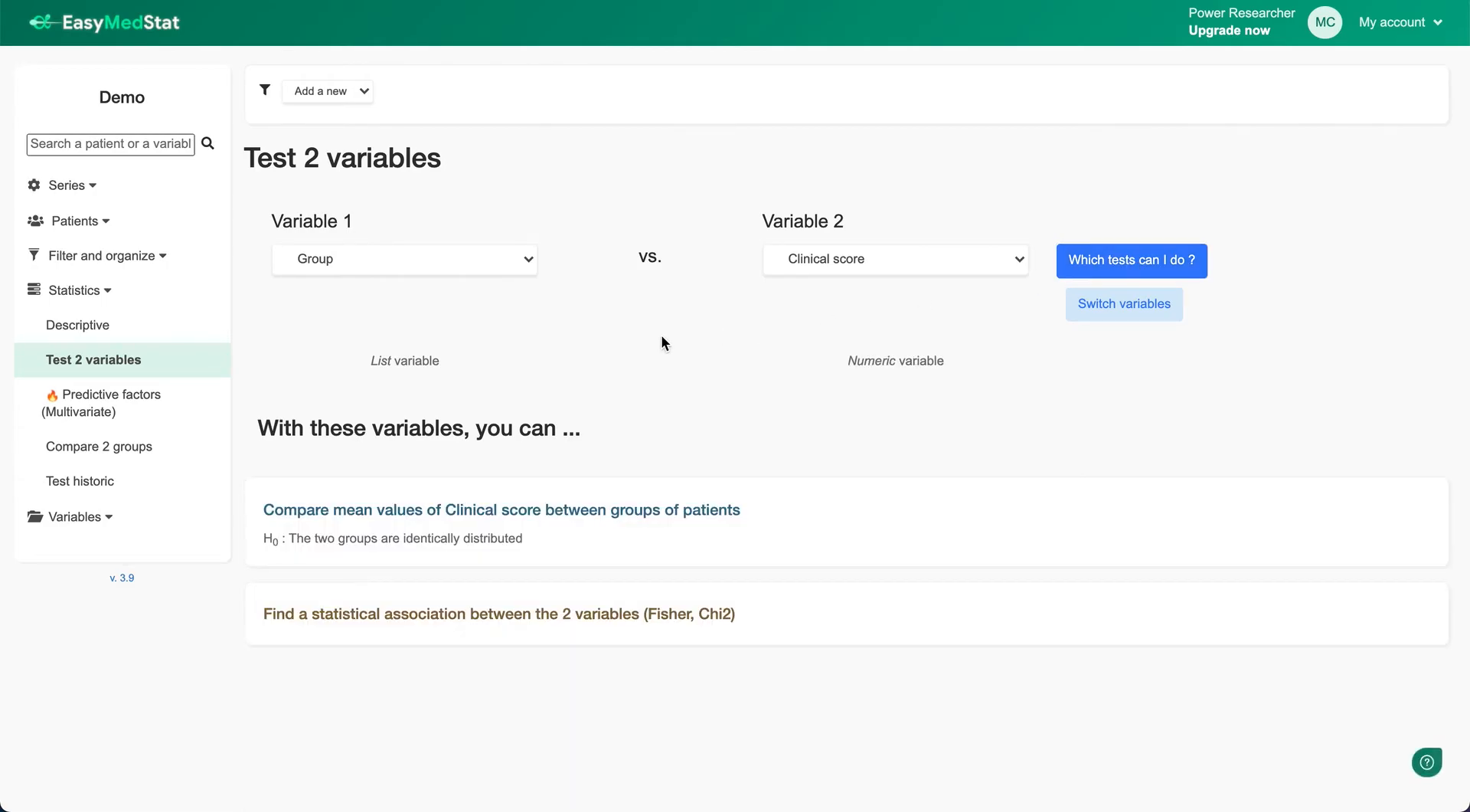
left_click(396, 518)
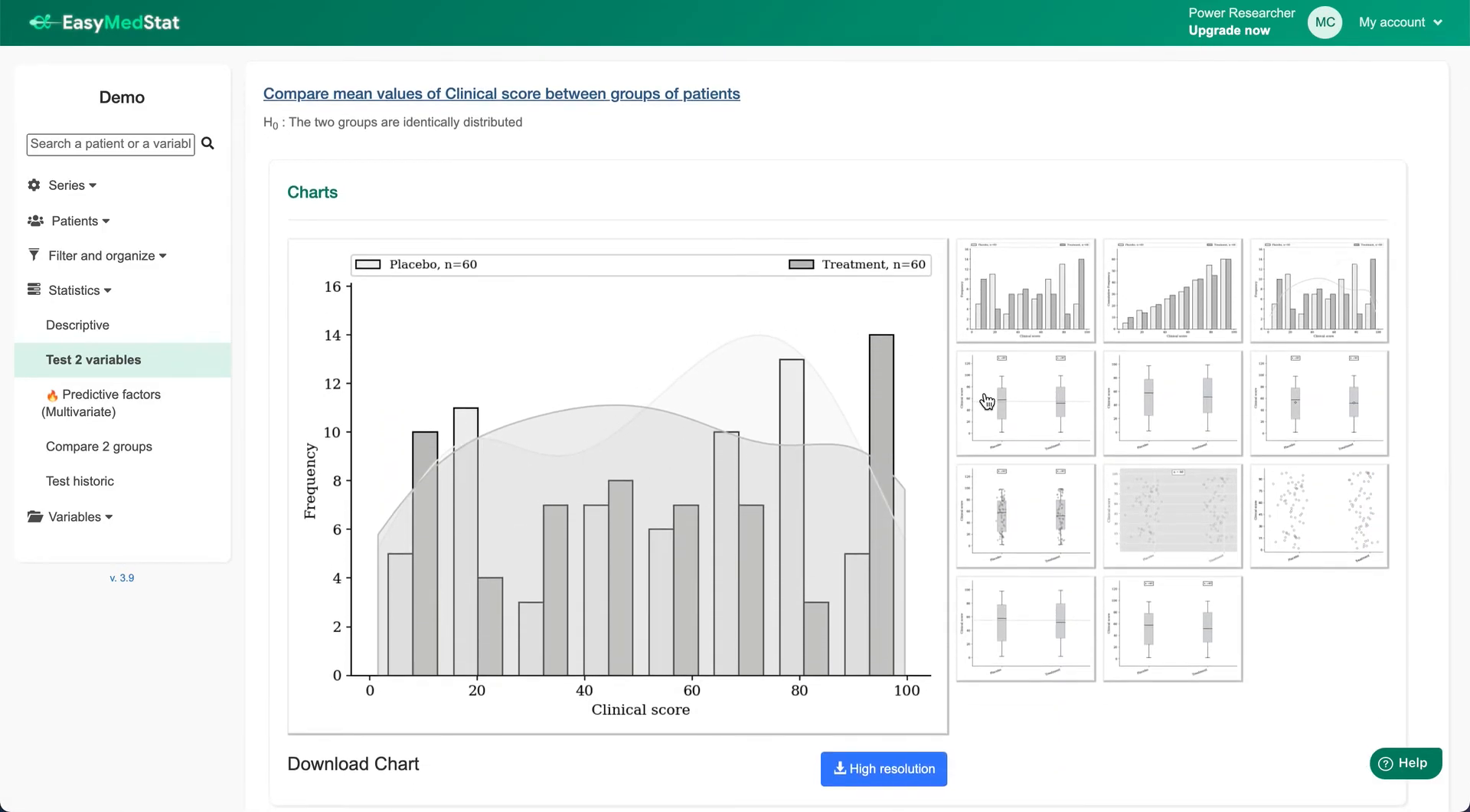
- Display the Clinical score box plot with group sizes and dashed reference line, and highlight the suggested Results text
left_click(987, 401)
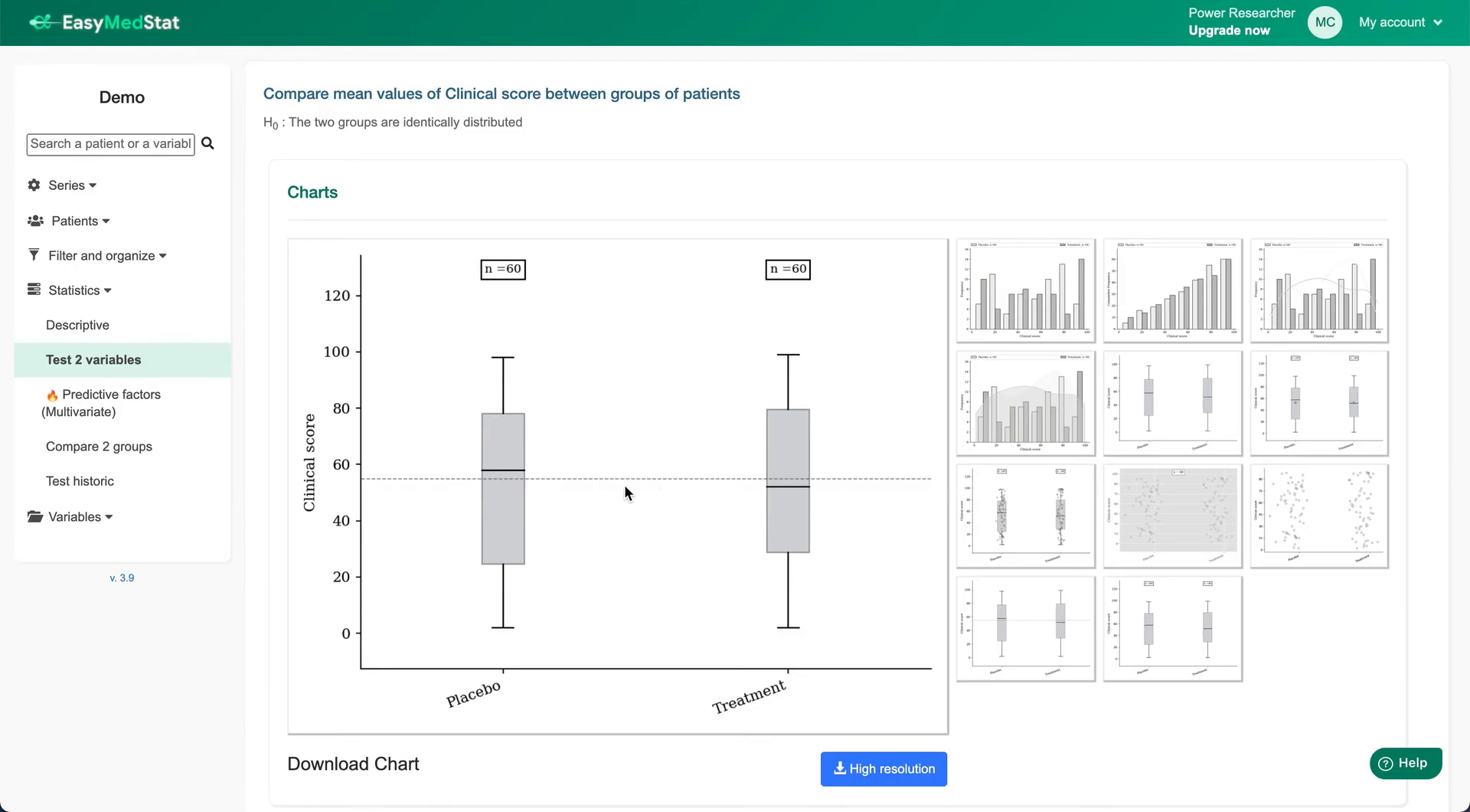
scroll(404, 485, "down", 8)
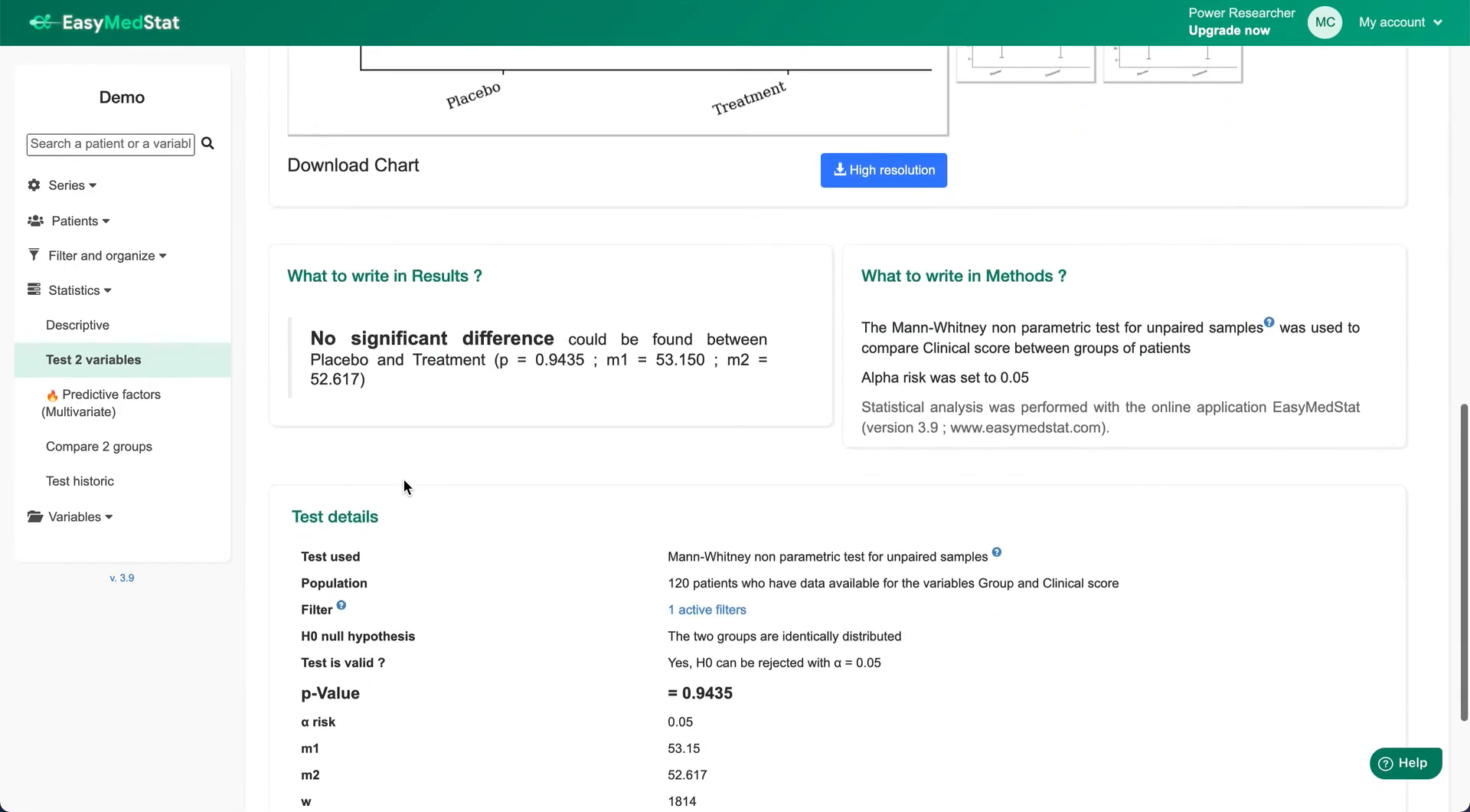
left_click_drag(307, 336, 532, 360)
left_click(596, 383)
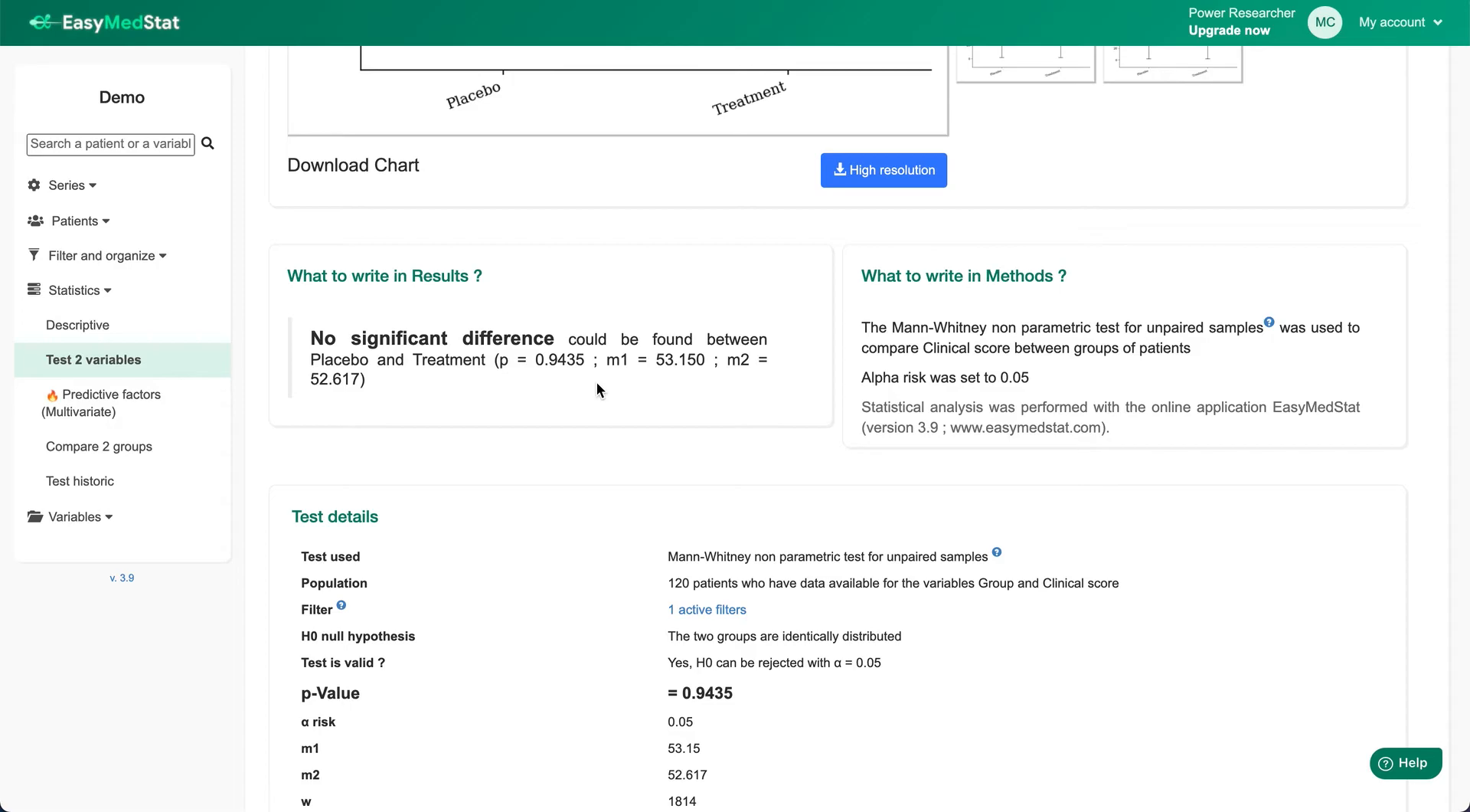
scroll(597, 383, "up", 5)
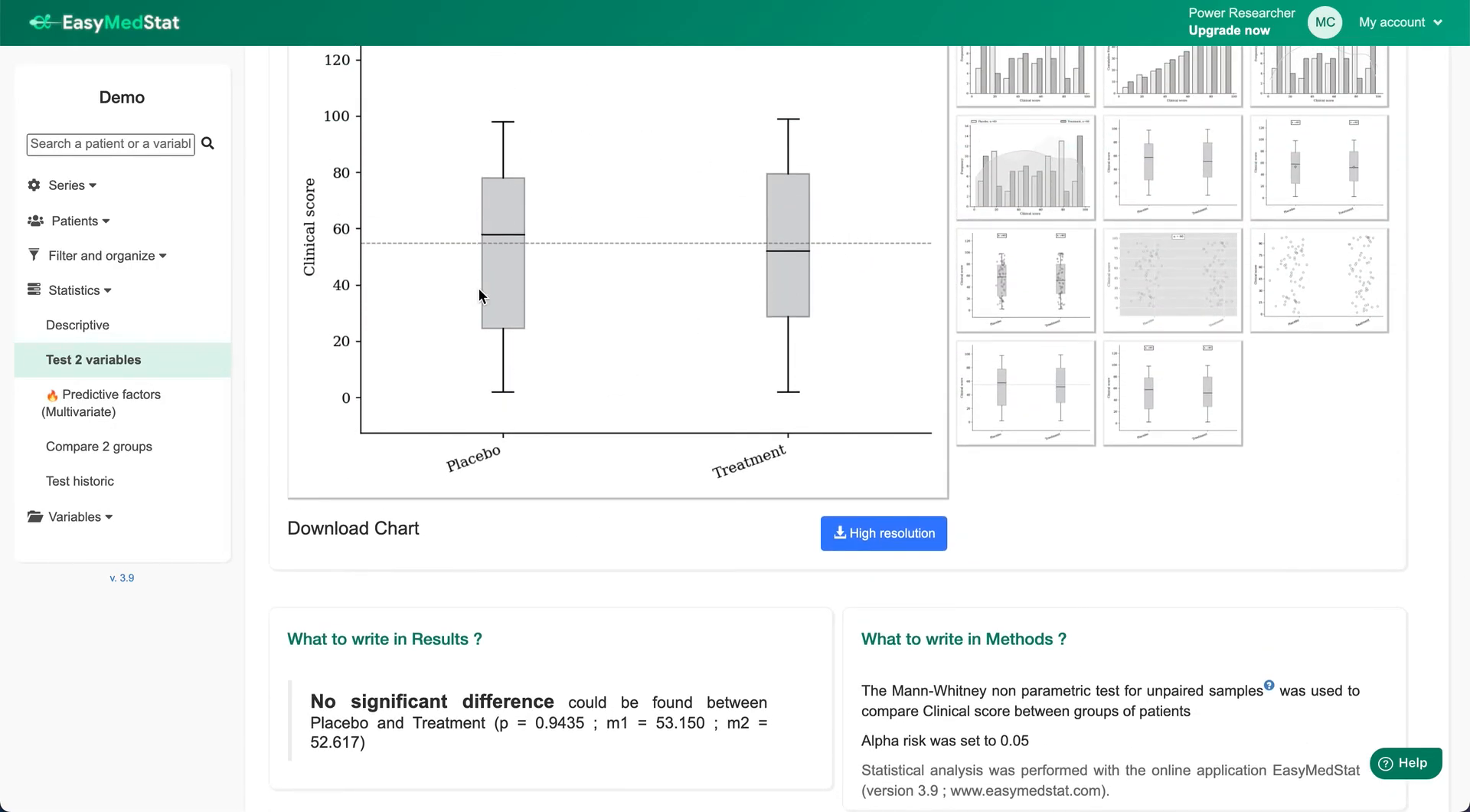
- Read the suggested Methods text for the Clinical score comparison, highlighting the sentence about the Mann-Whitney test
scroll(674, 314, "down", 4)
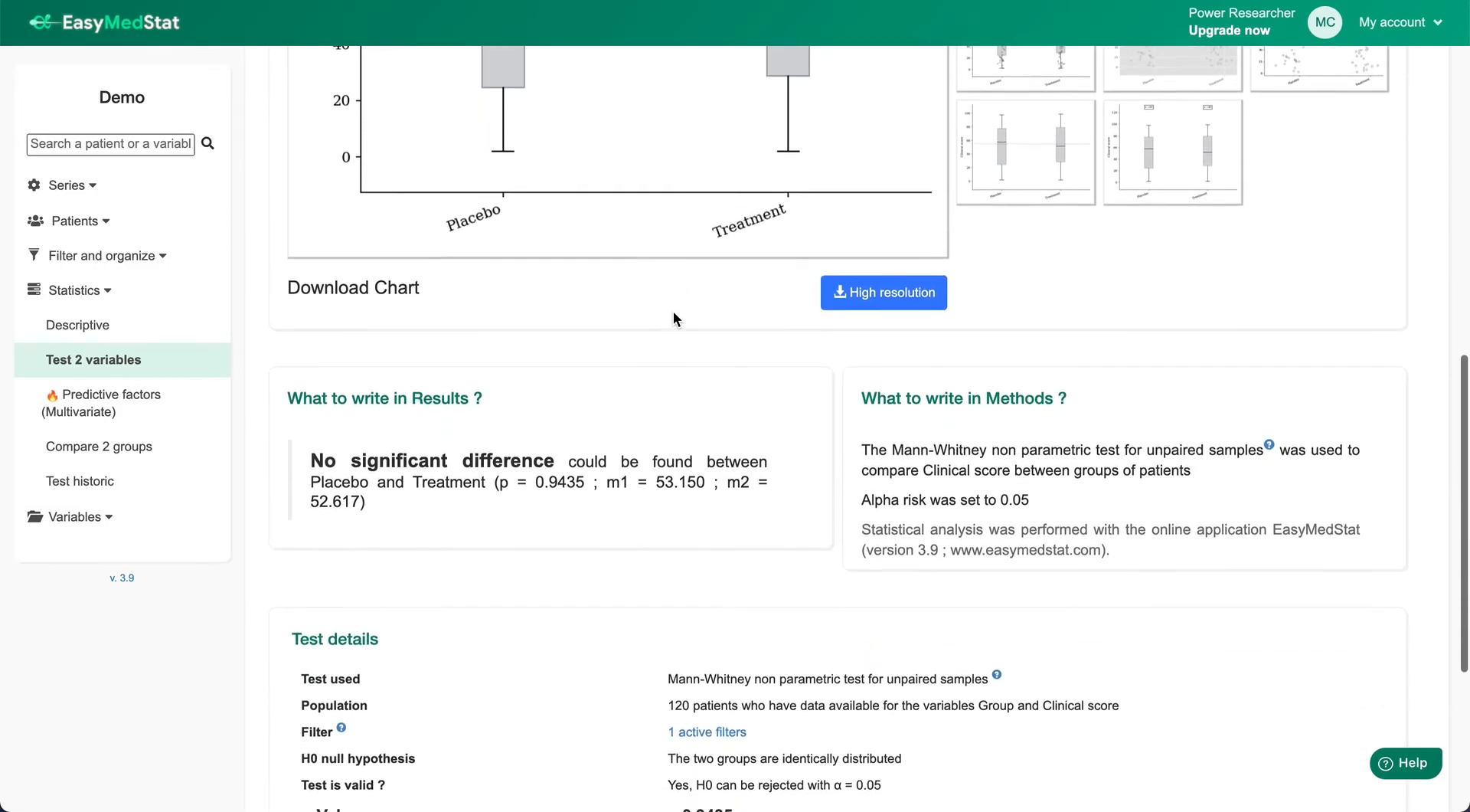
left_click_drag(863, 417, 1201, 448)
left_click(1201, 443)
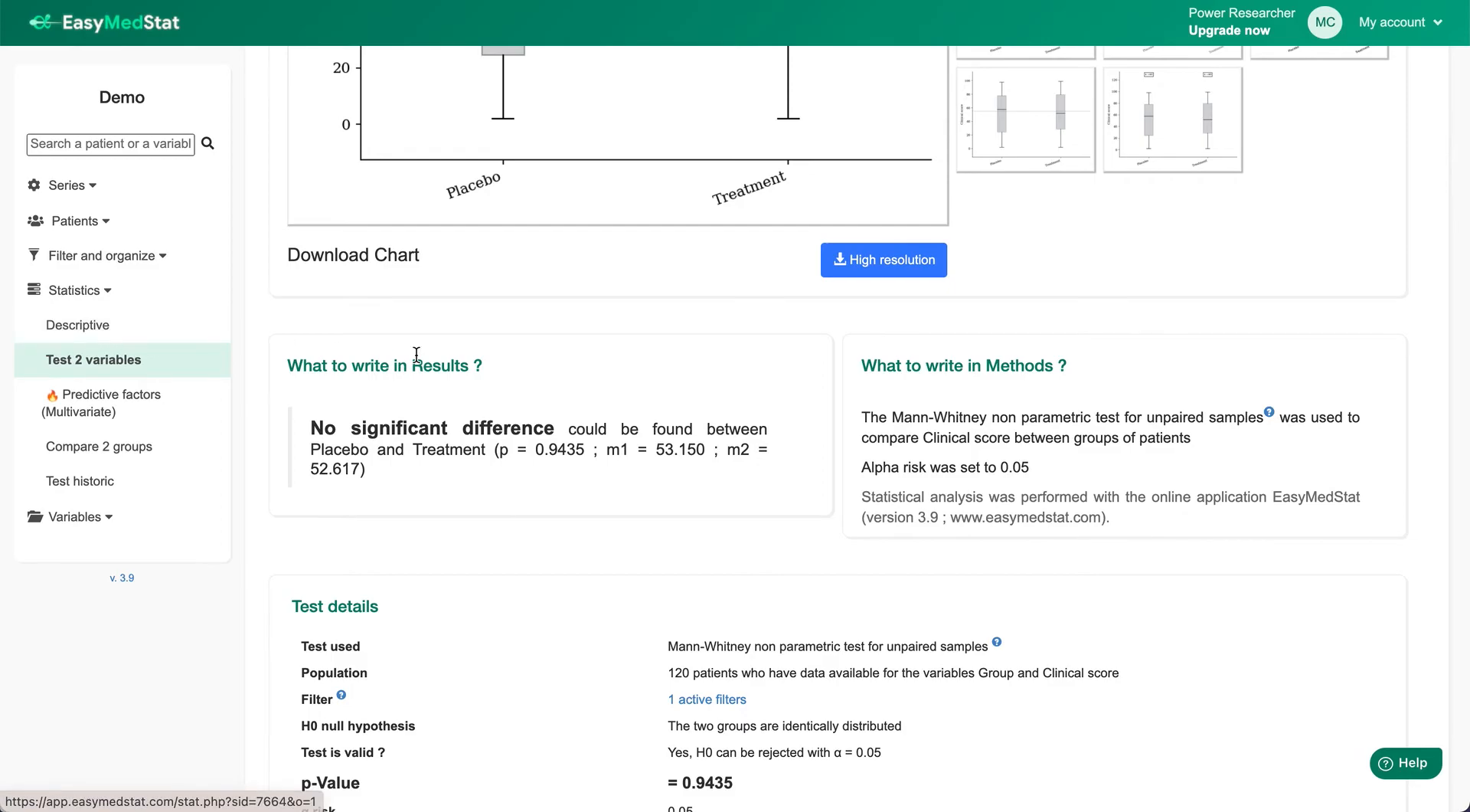
scroll(417, 337, "up", 12)
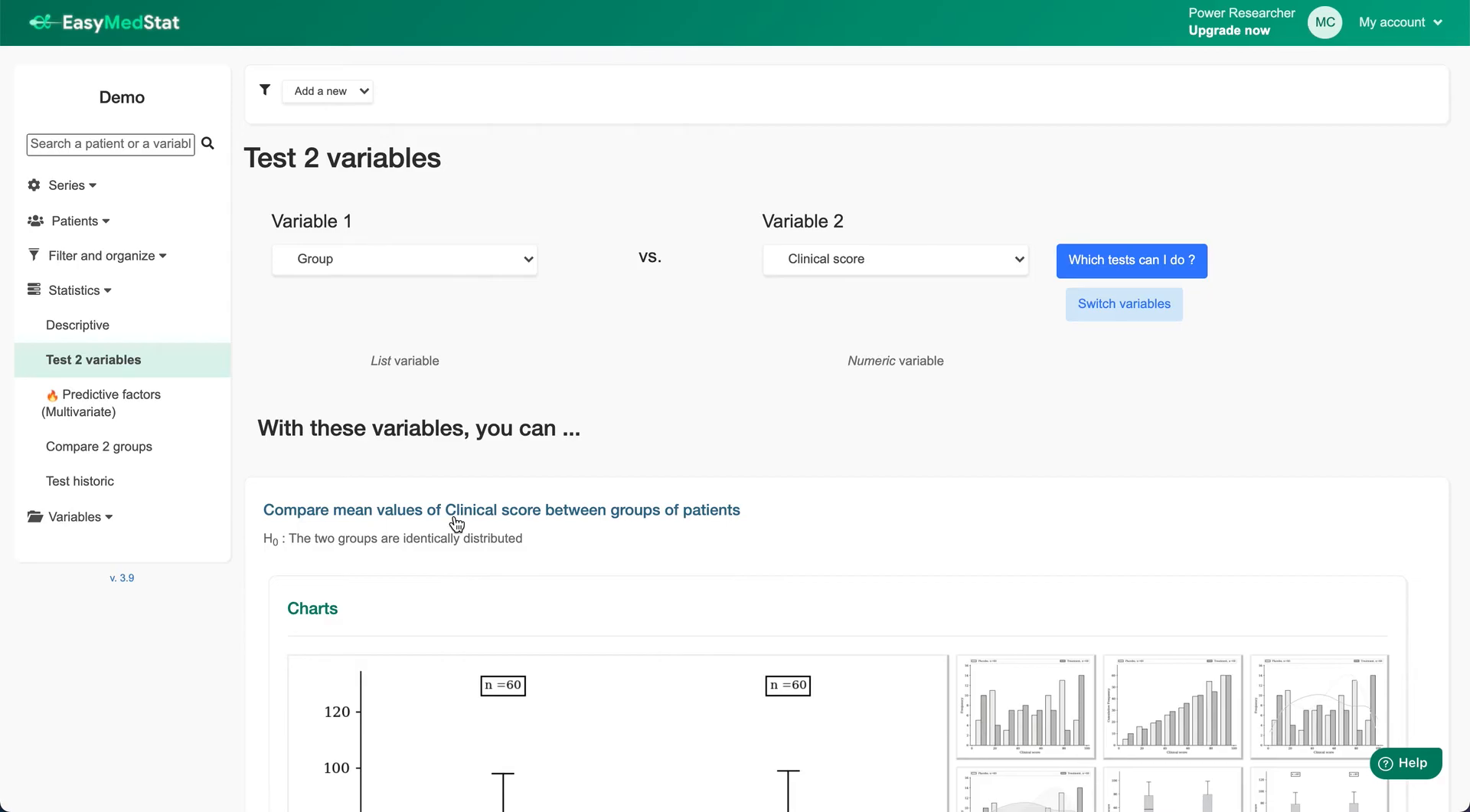
left_click(499, 512)
- Open the descriptive statistics and expand All Variables to reach the Hospital distribution
left_click(71, 334)
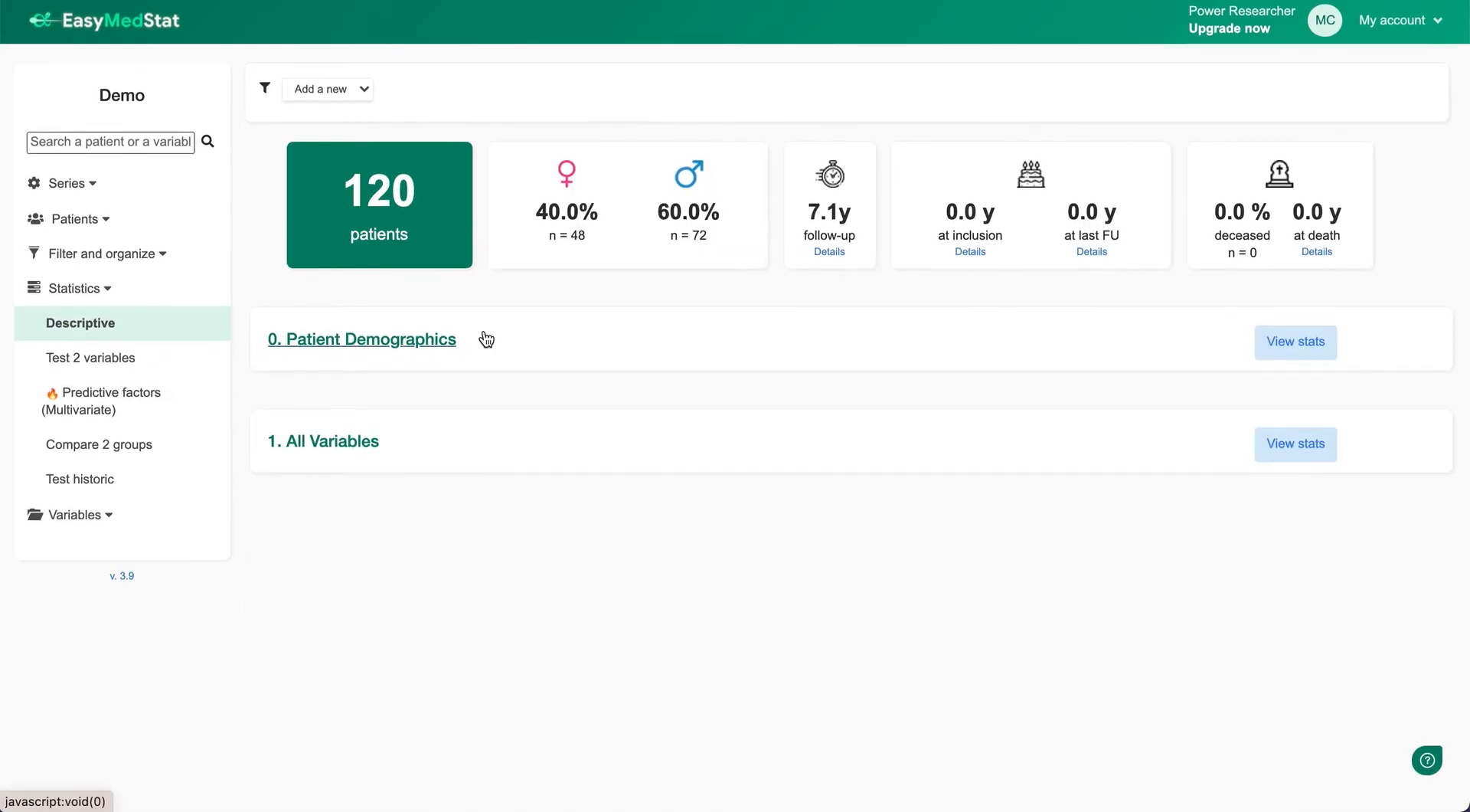
left_click(342, 445)
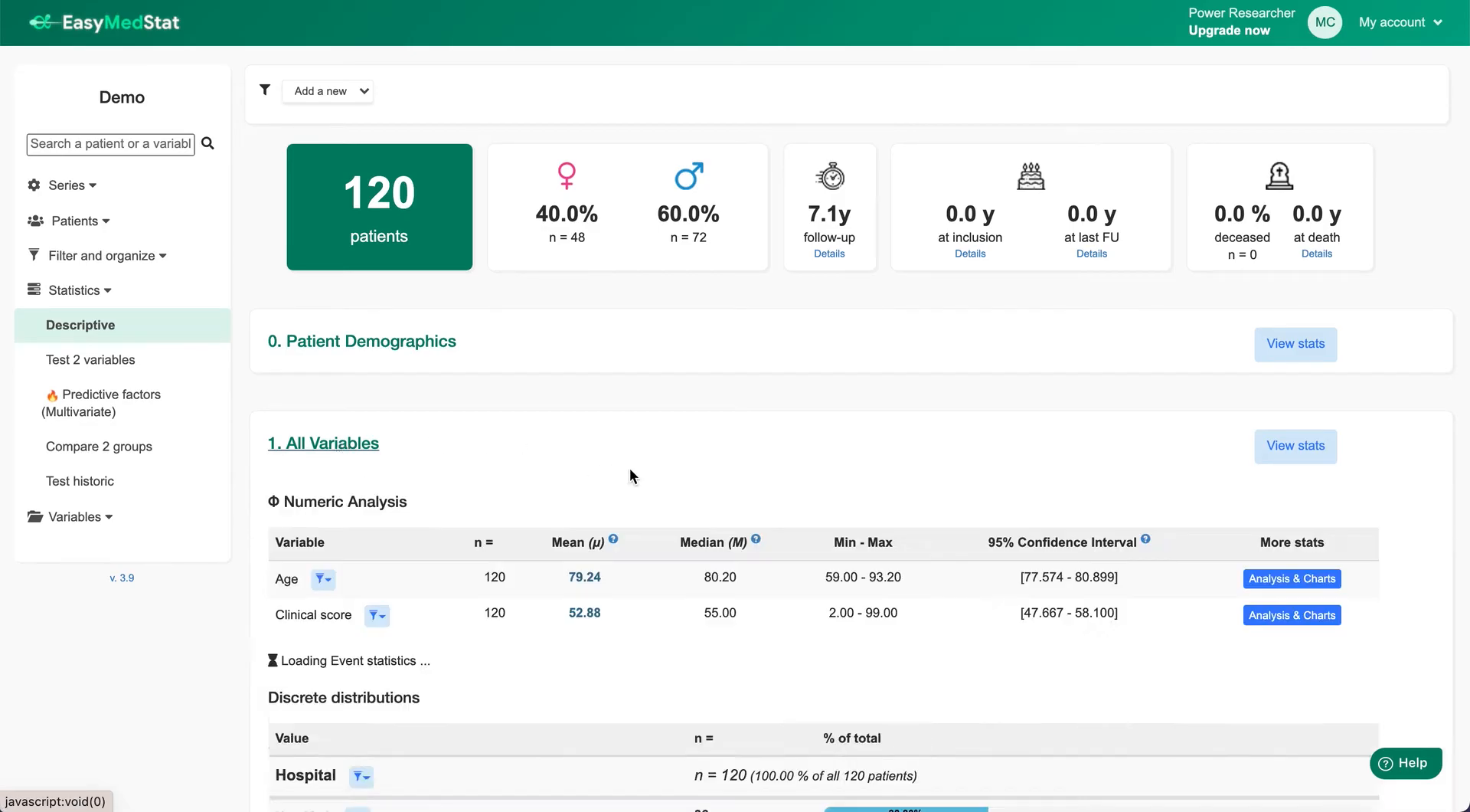
scroll(629, 467, "down", 9)
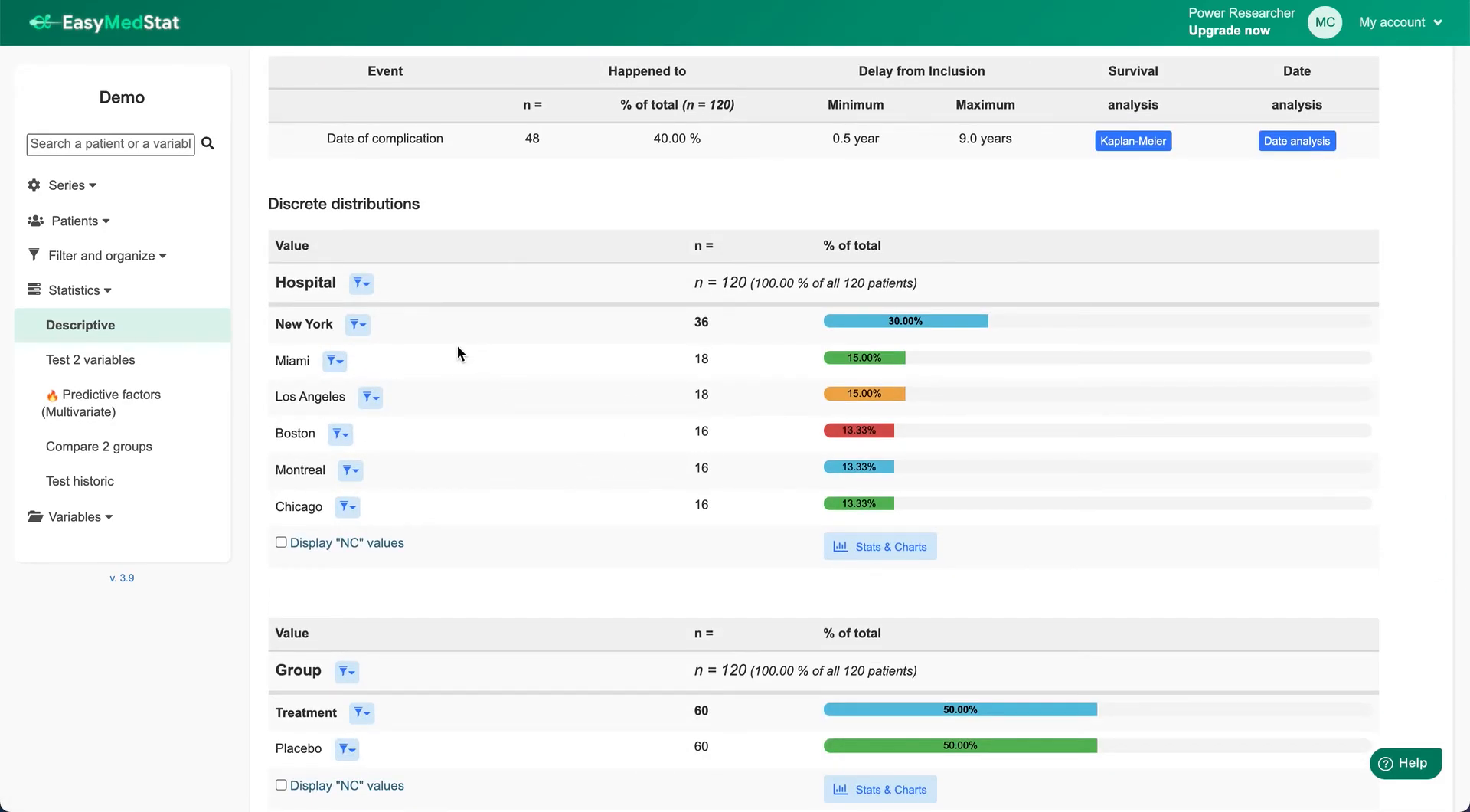
- Filter the patients to Hospital equals New York, check the active filter's definition, and remove it
left_click(365, 331)
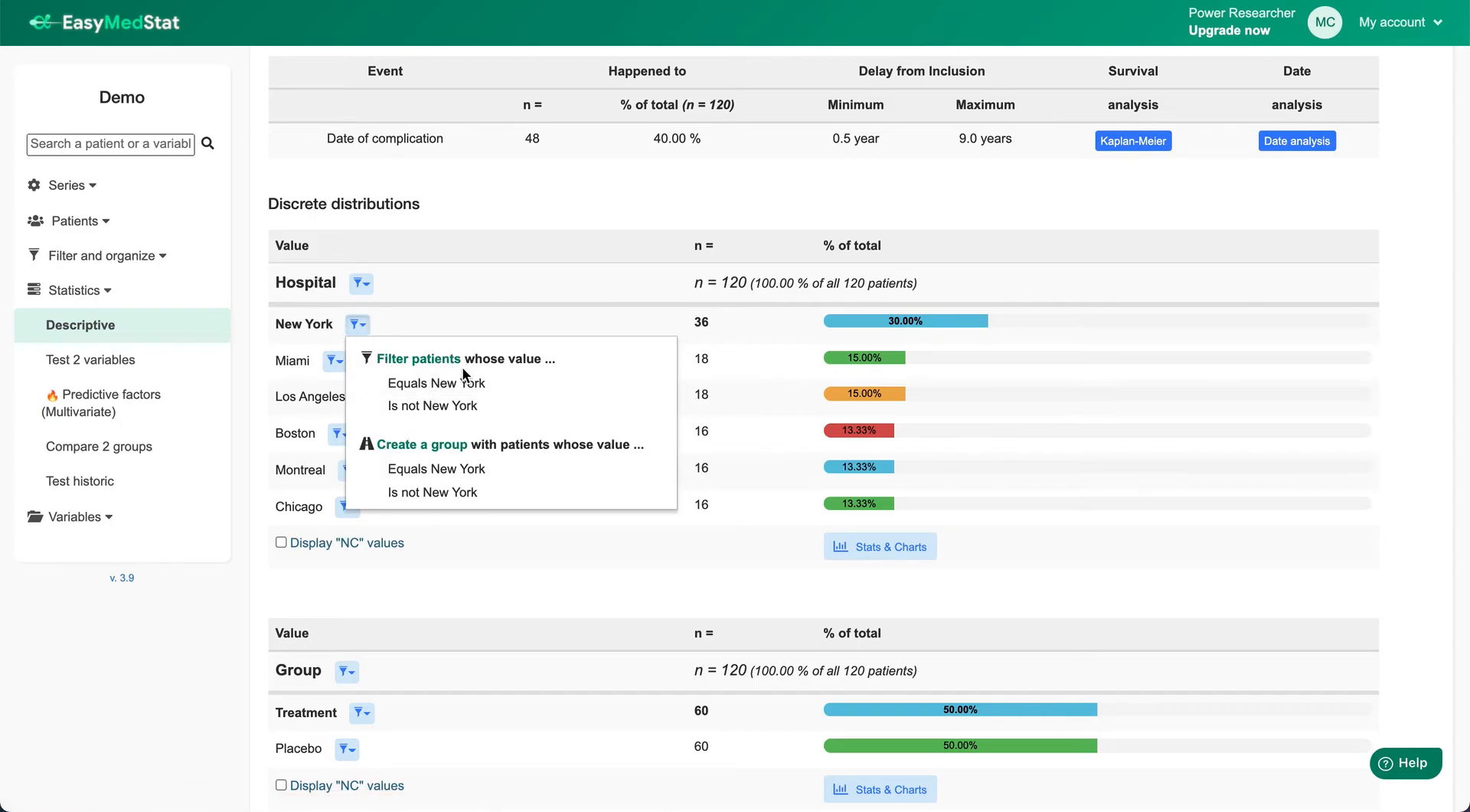
left_click(449, 382)
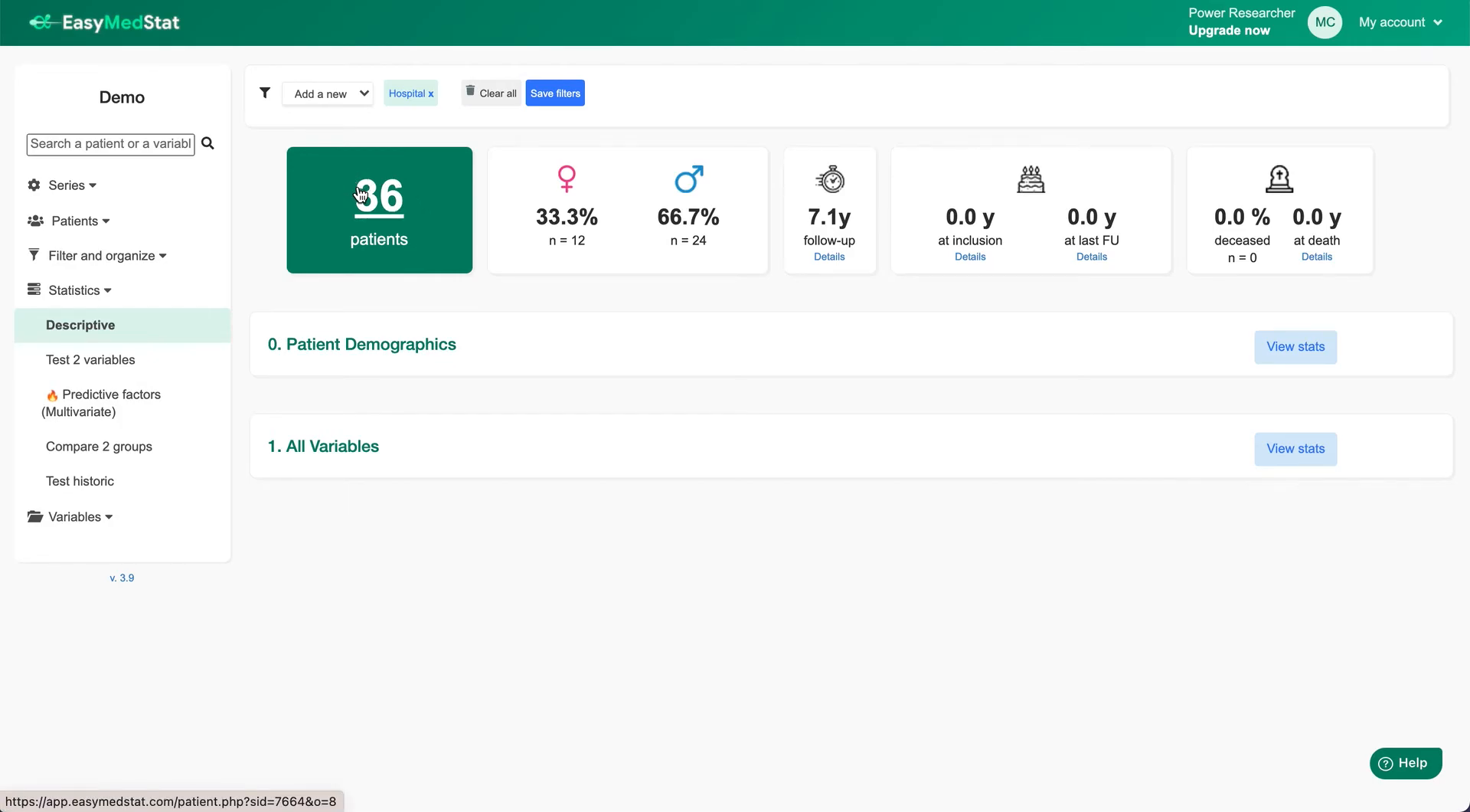
mouse_move(407, 101)
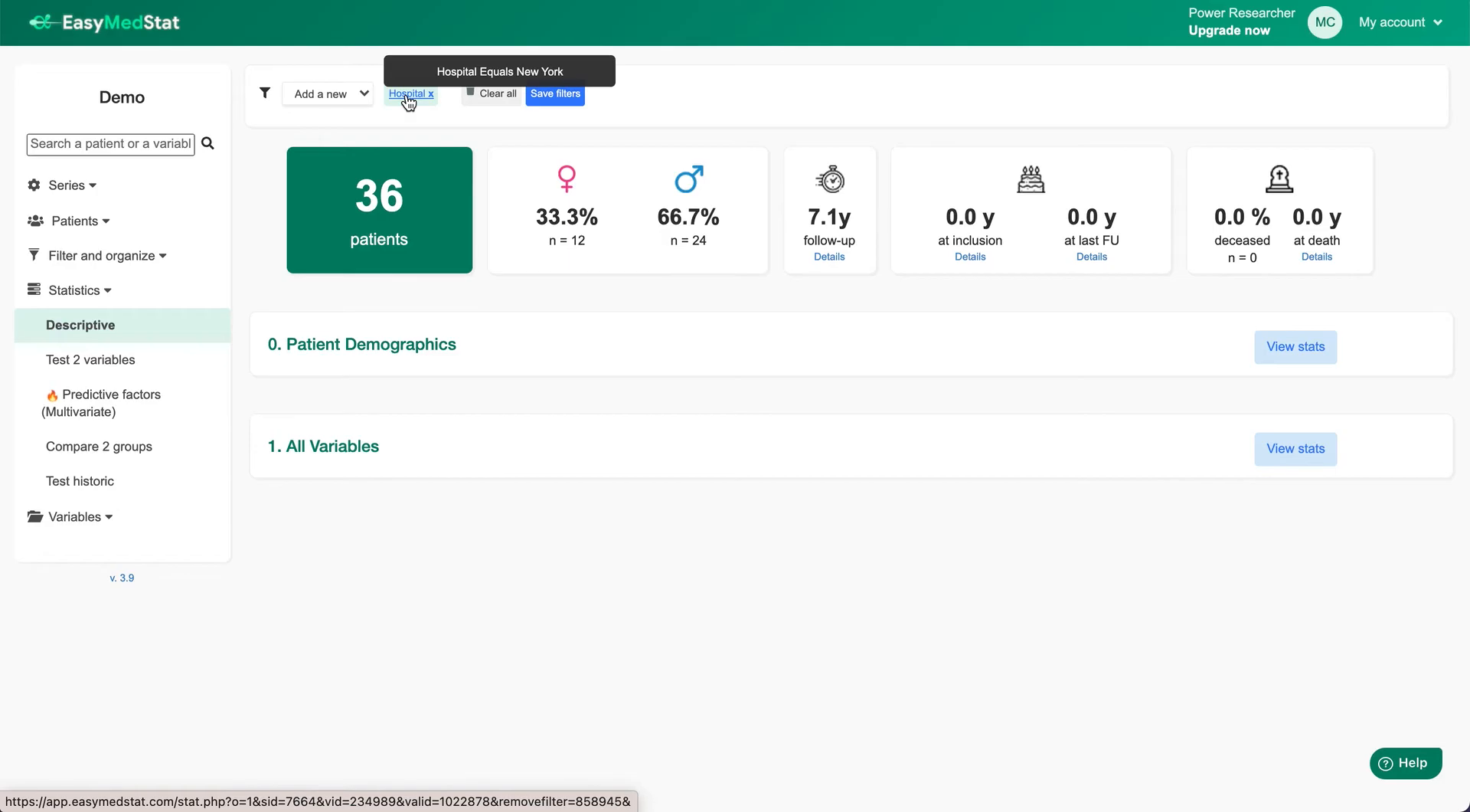
left_click(409, 101)
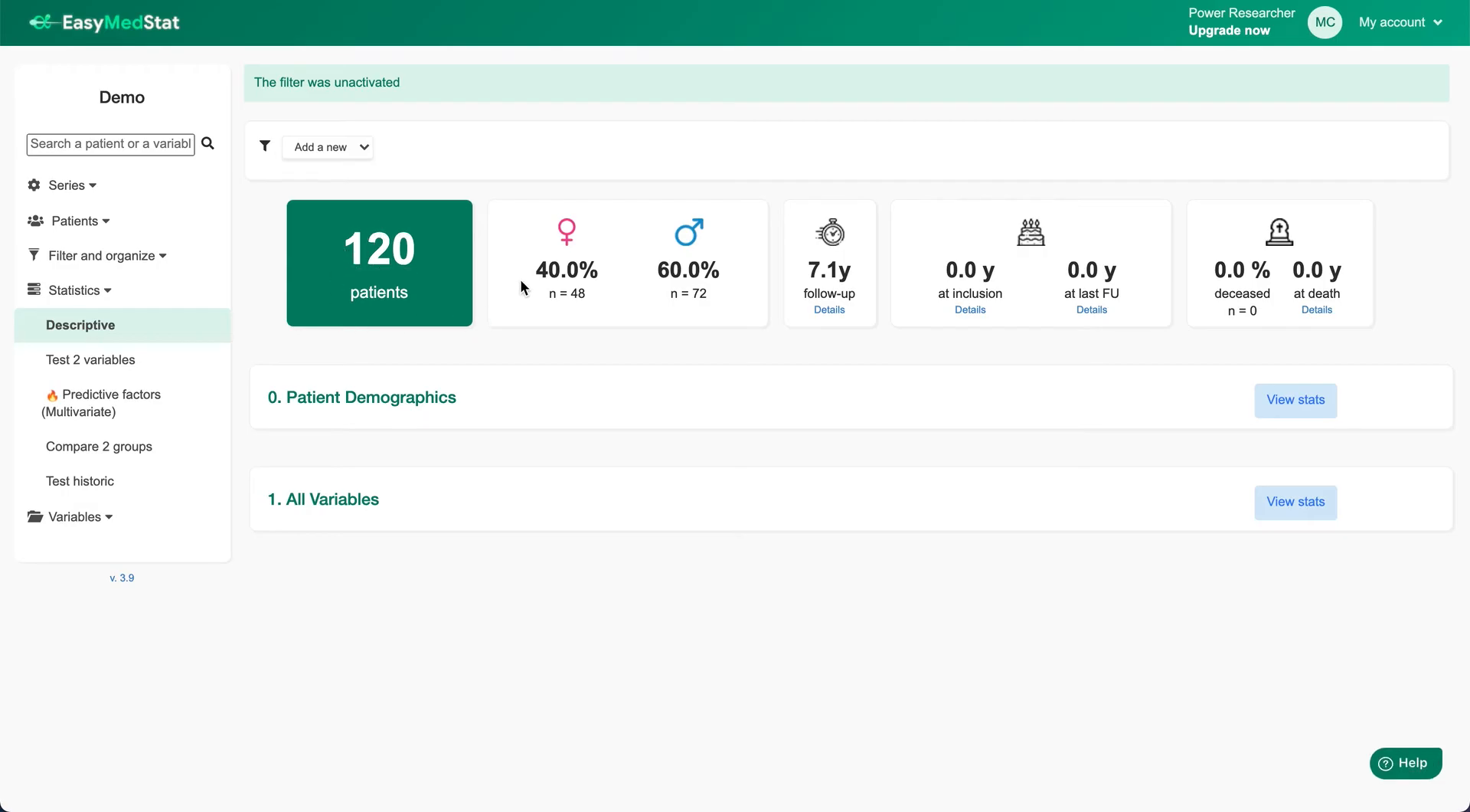
- Reapply the Hospital equals New York filter from the All Variables statistics
left_click(330, 149)
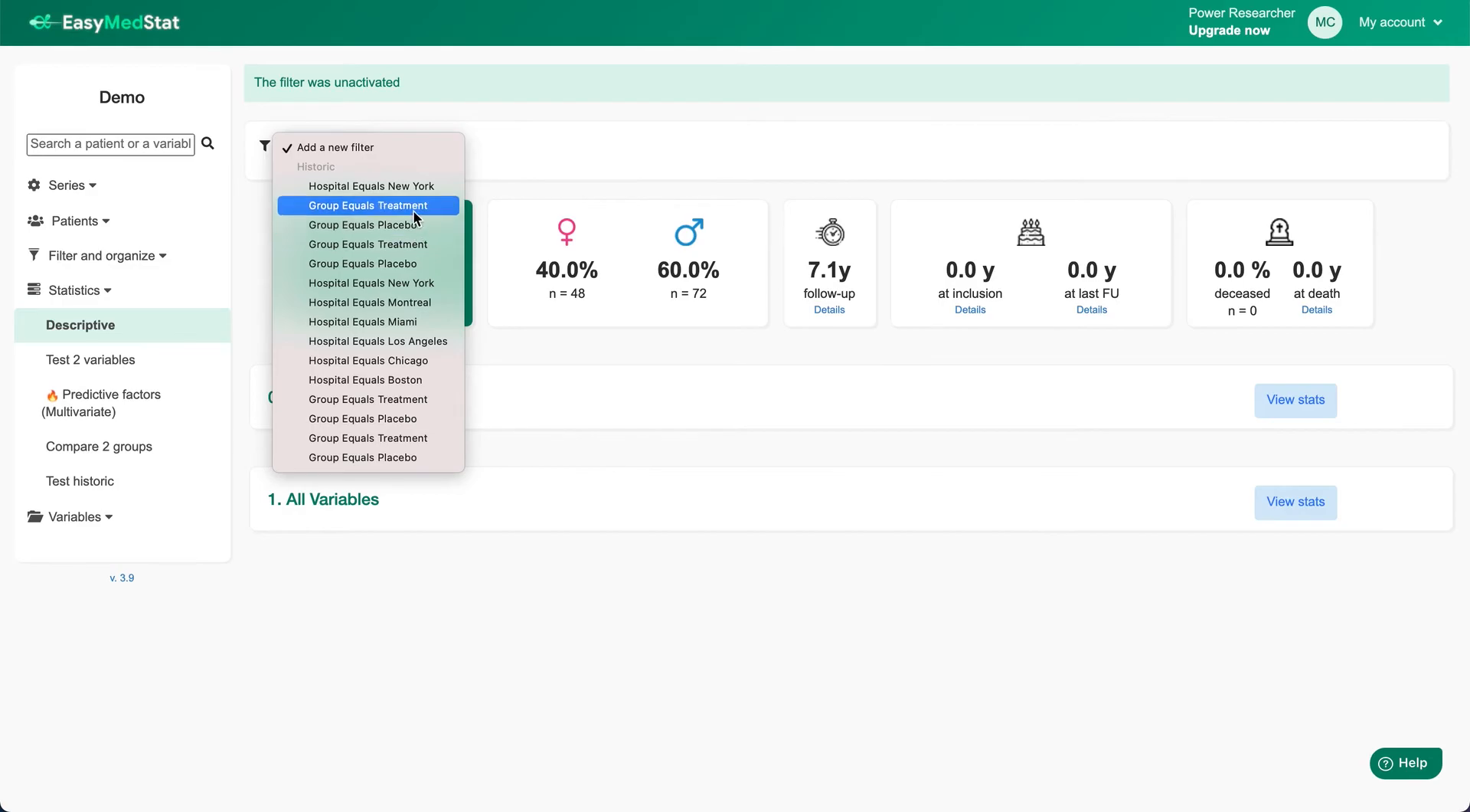
left_click(403, 187)
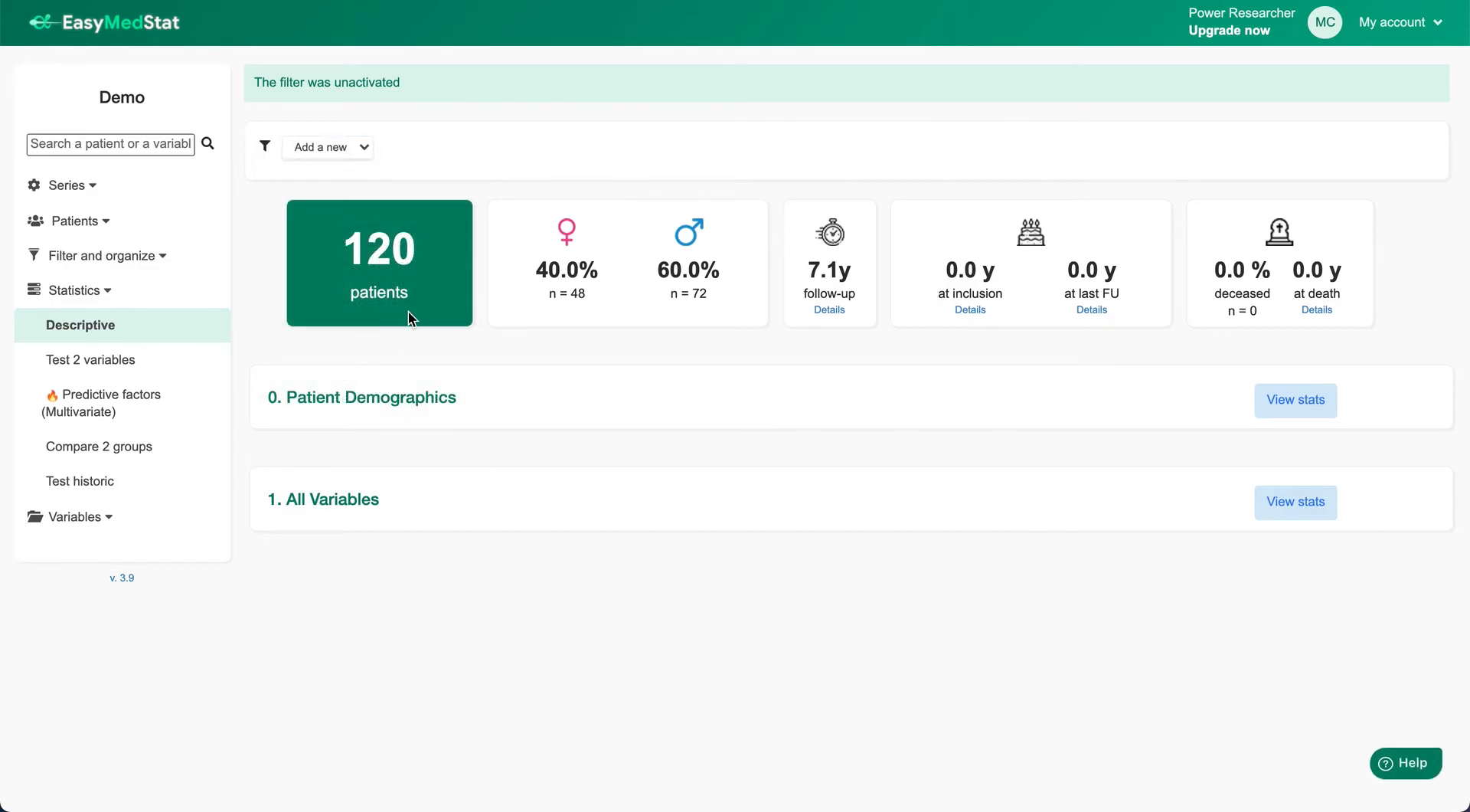
left_click(322, 498)
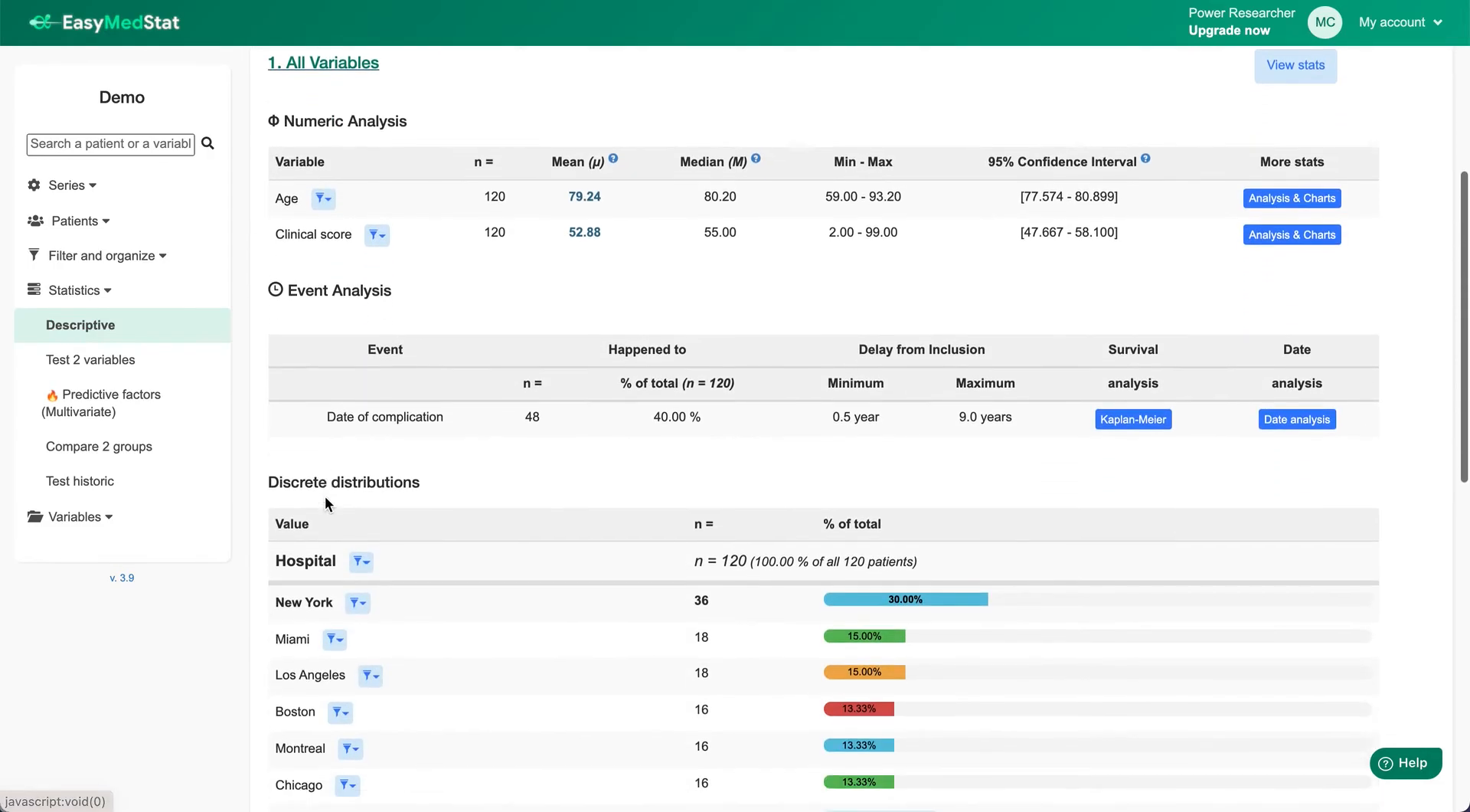
scroll(325, 497, "down", 2)
left_click(367, 417)
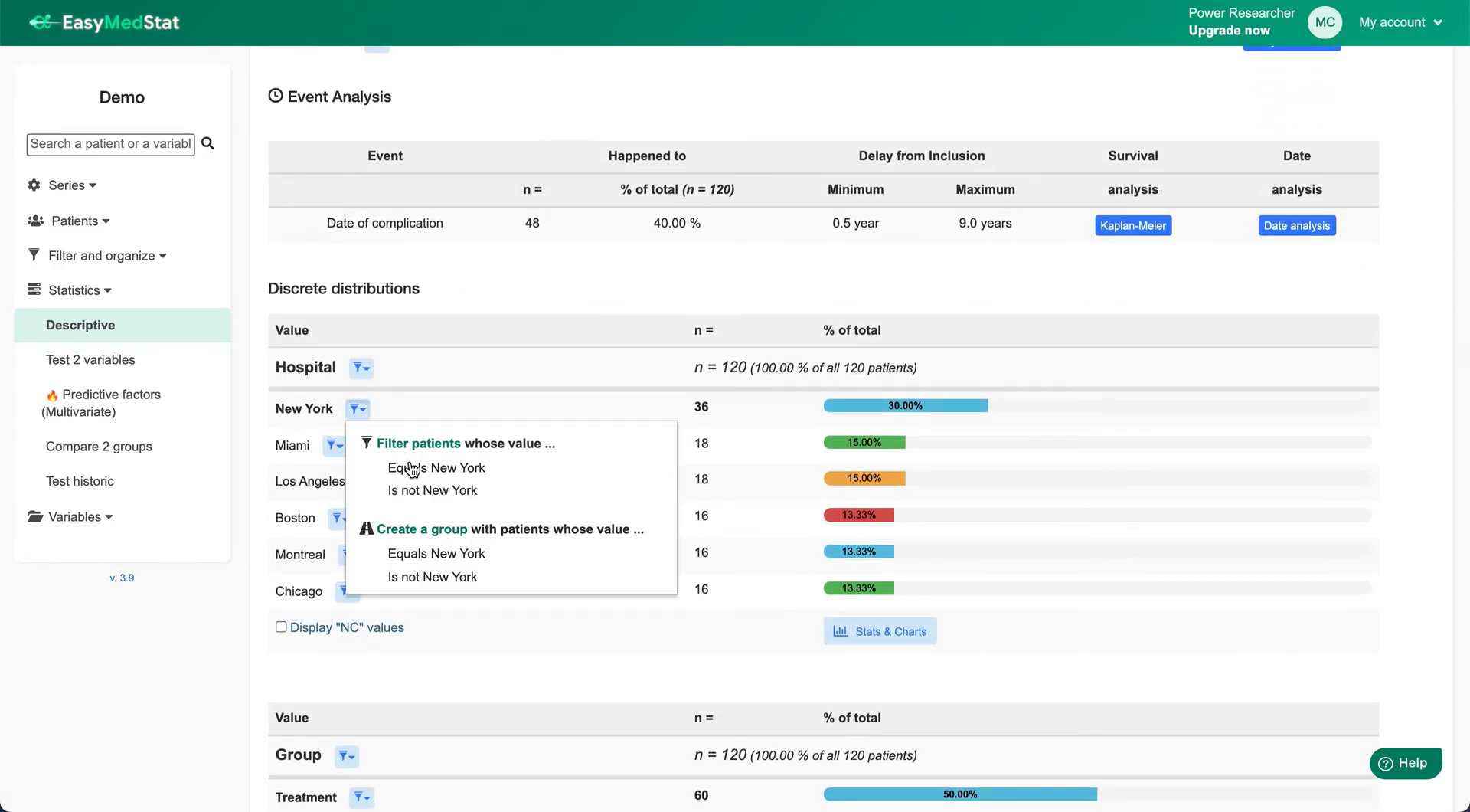
left_click(411, 462)
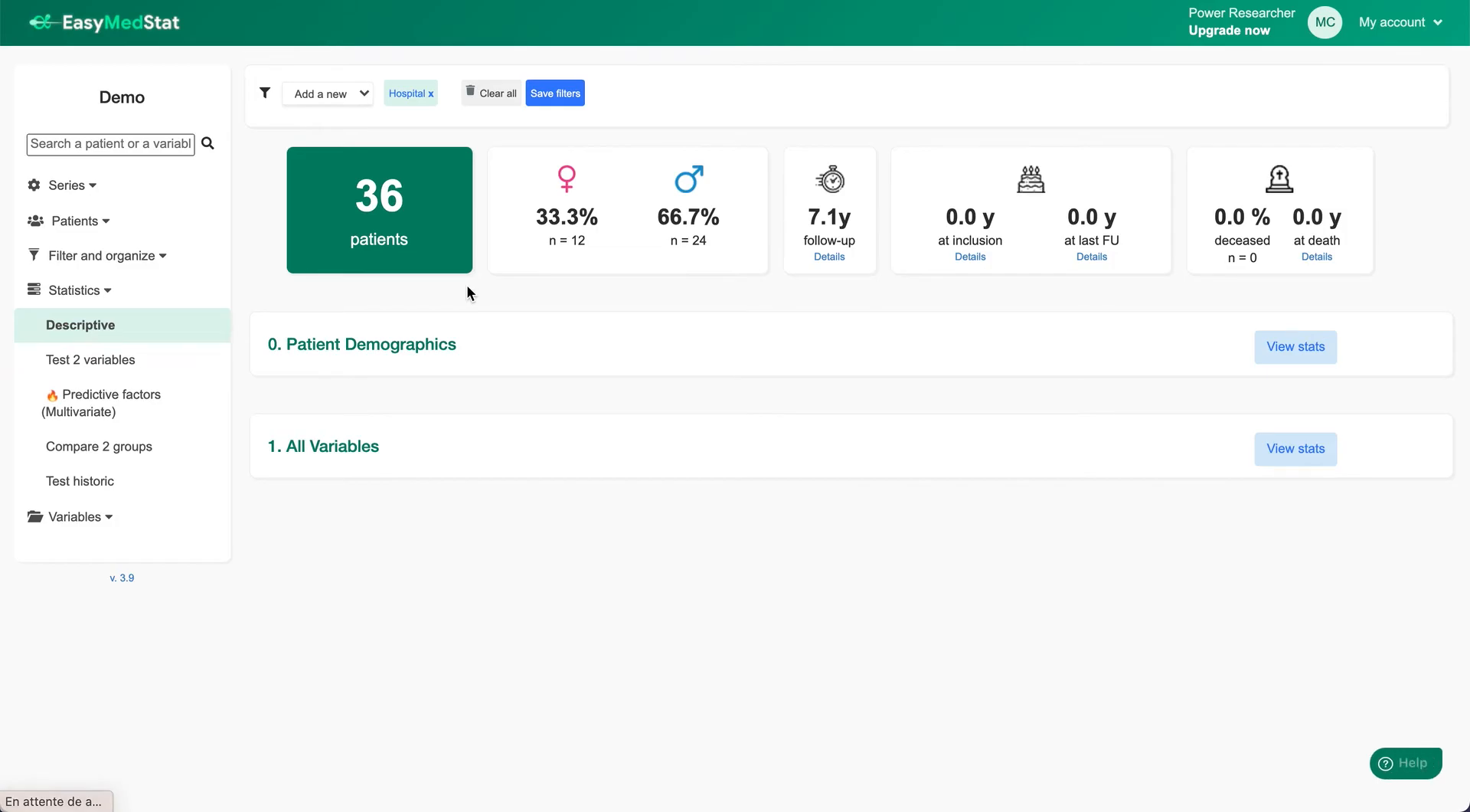
- Add a second filter keeping only the New York patients whose Group equals Treatment
left_click(355, 452)
scroll(665, 449, "down", 15)
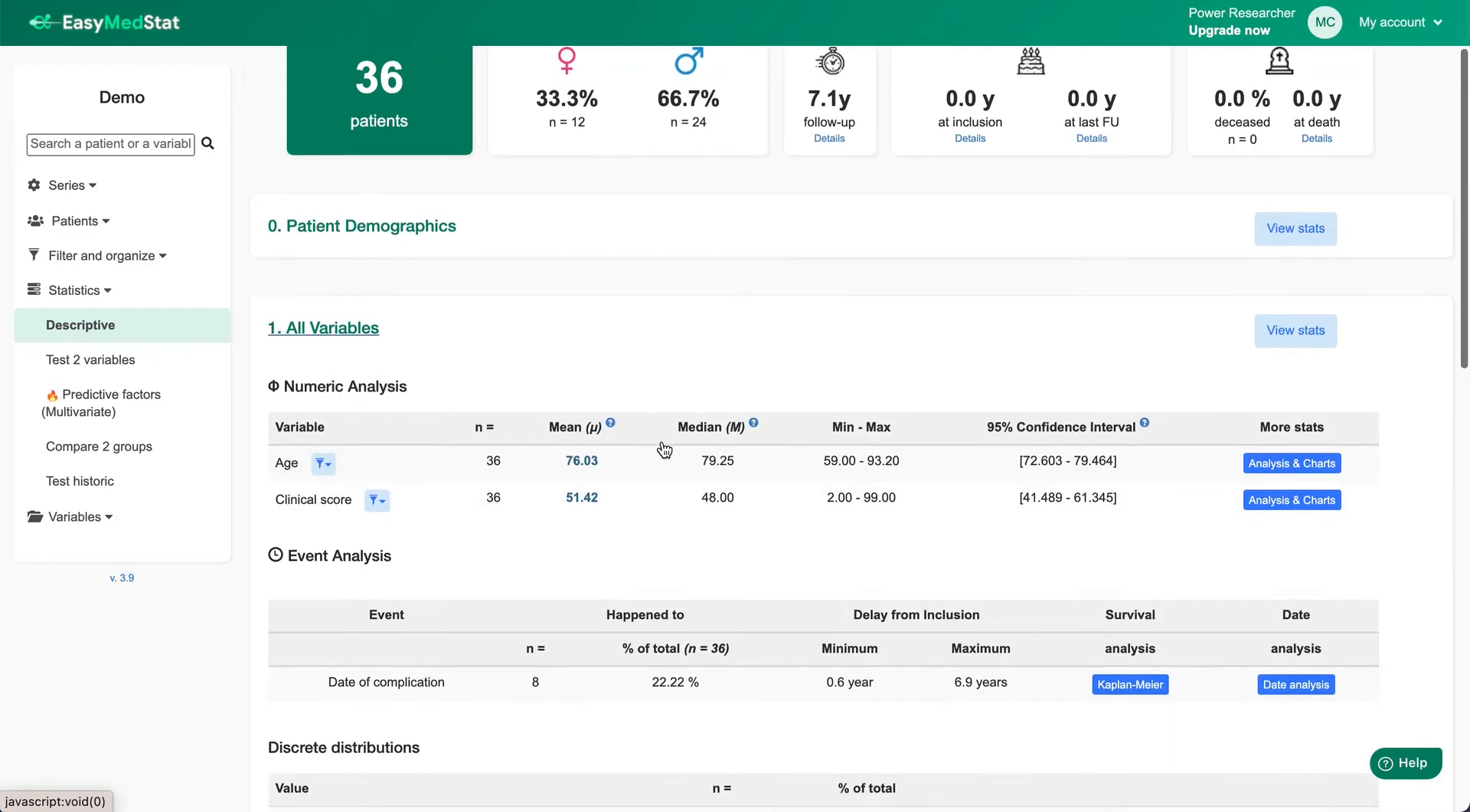
scroll(662, 442, "up", 1)
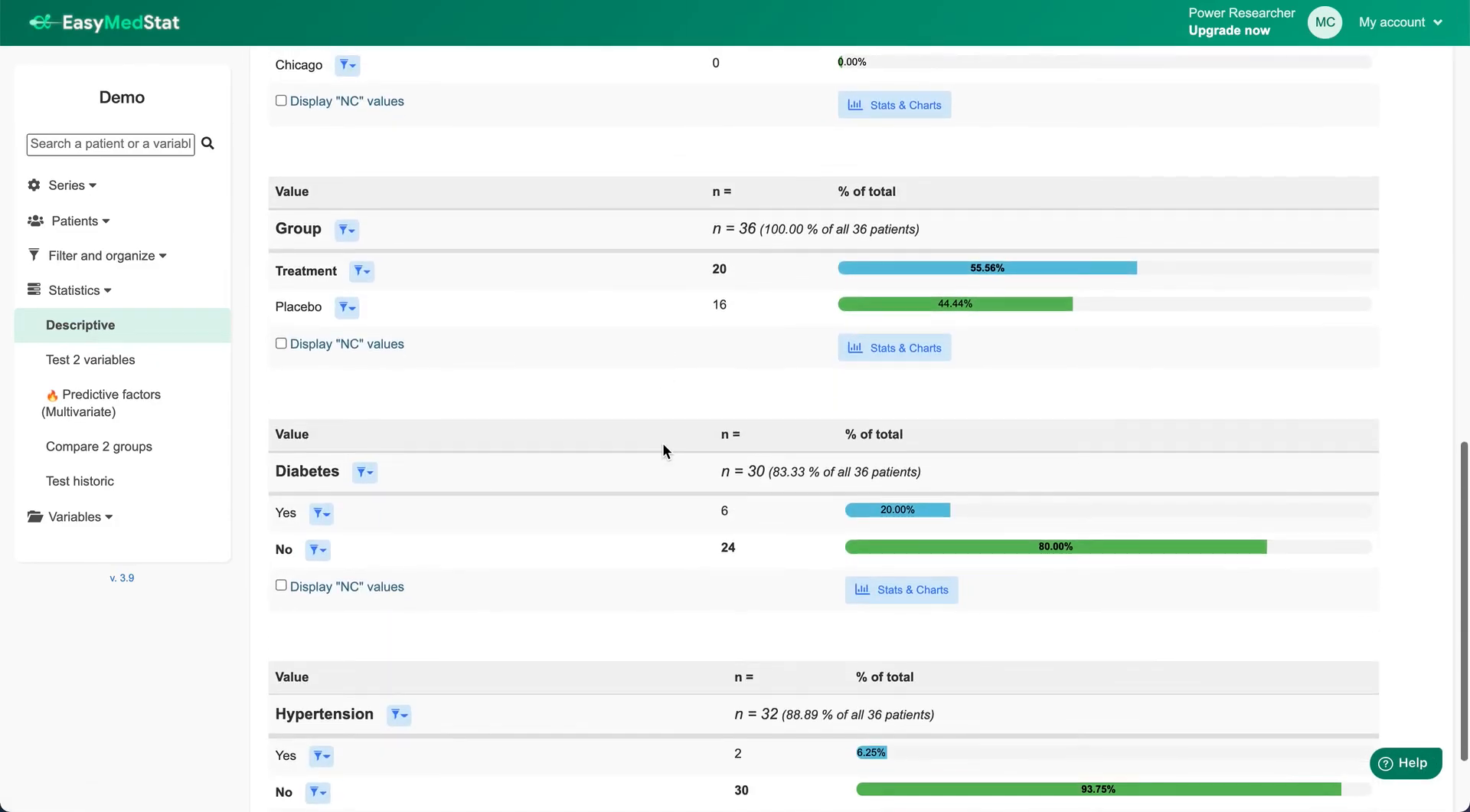
left_click(363, 273)
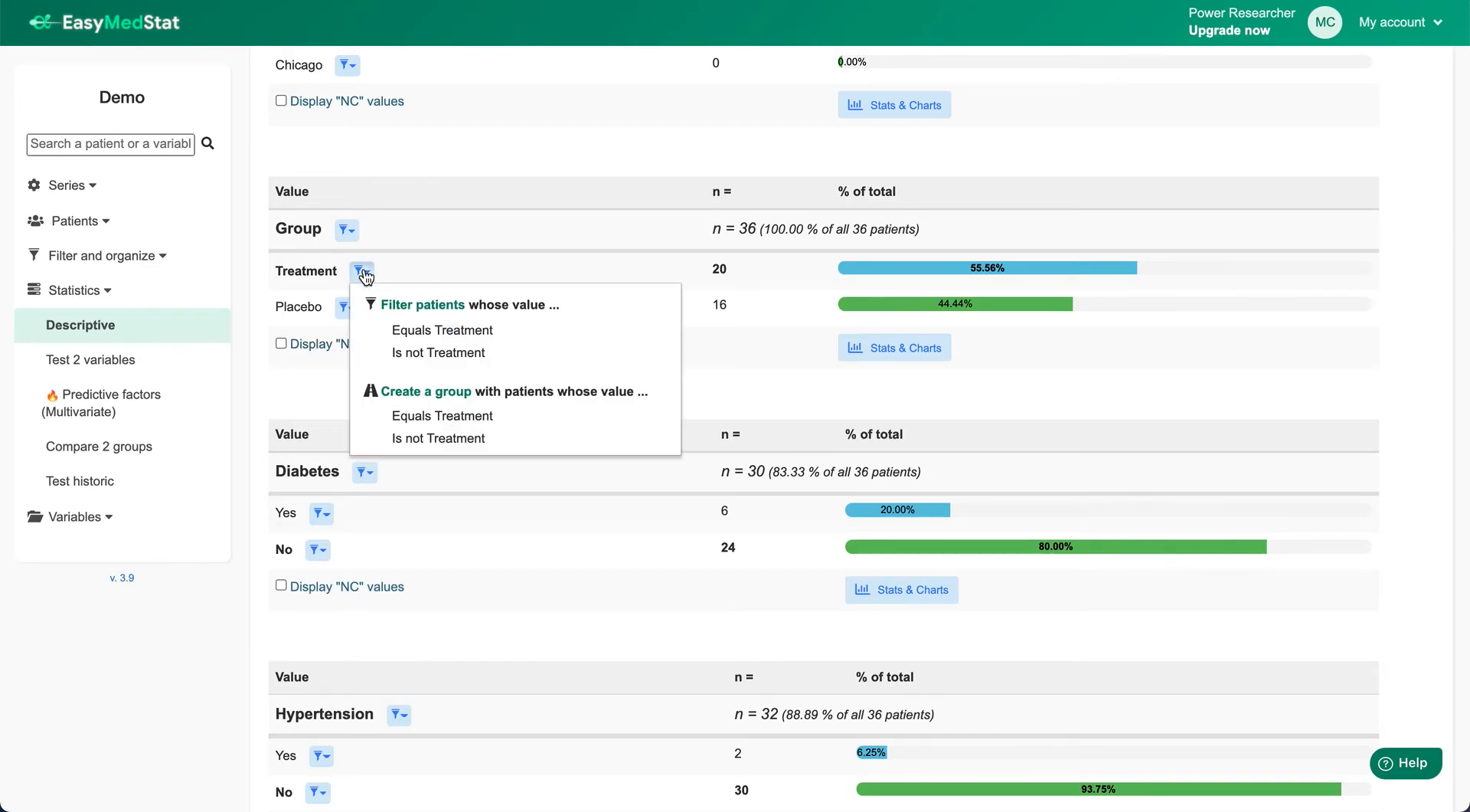
left_click(413, 329)
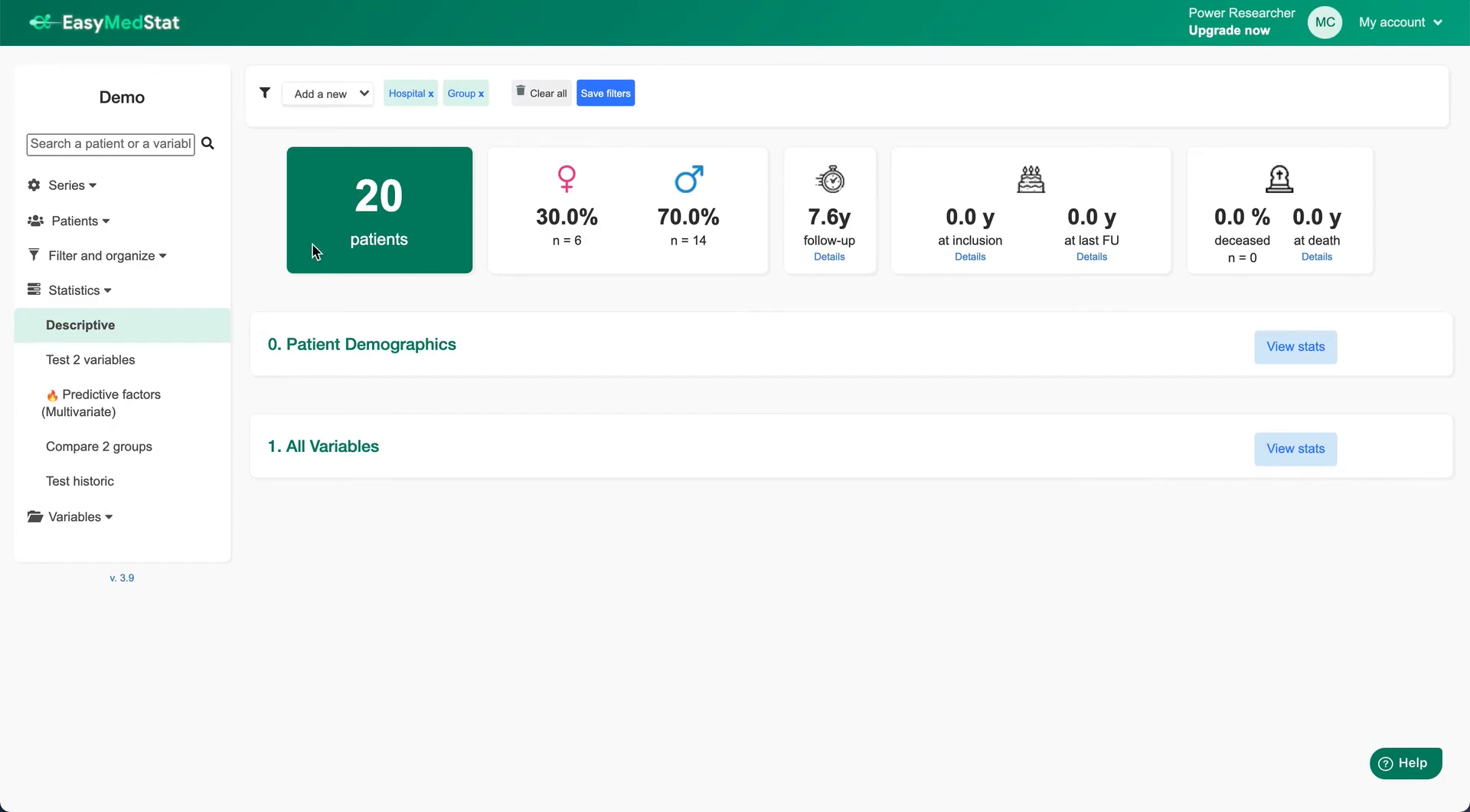
- Review the All Variables statistics of the filtered patients and remove the Group filter
left_click(331, 445)
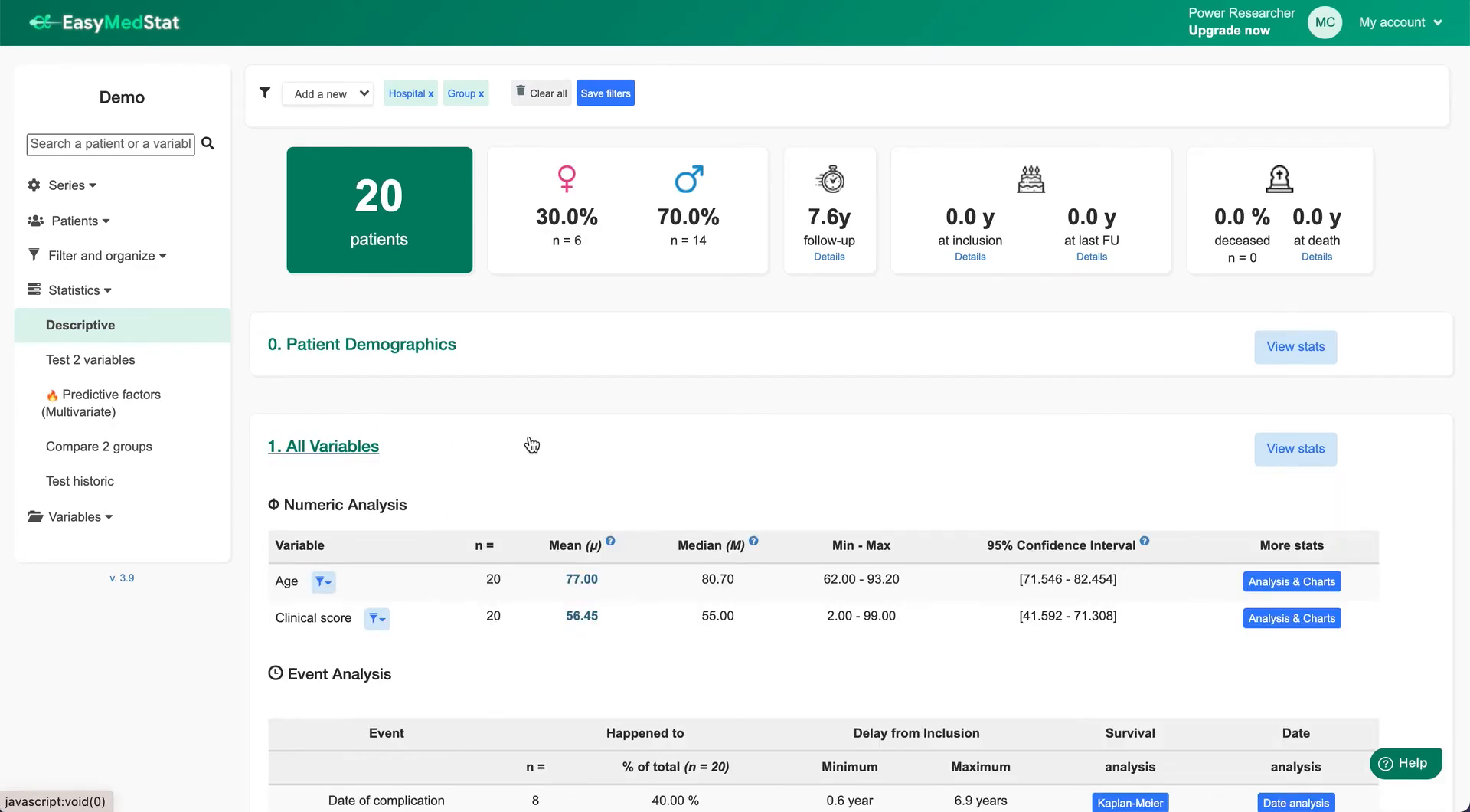
scroll(530, 434, "down", 9)
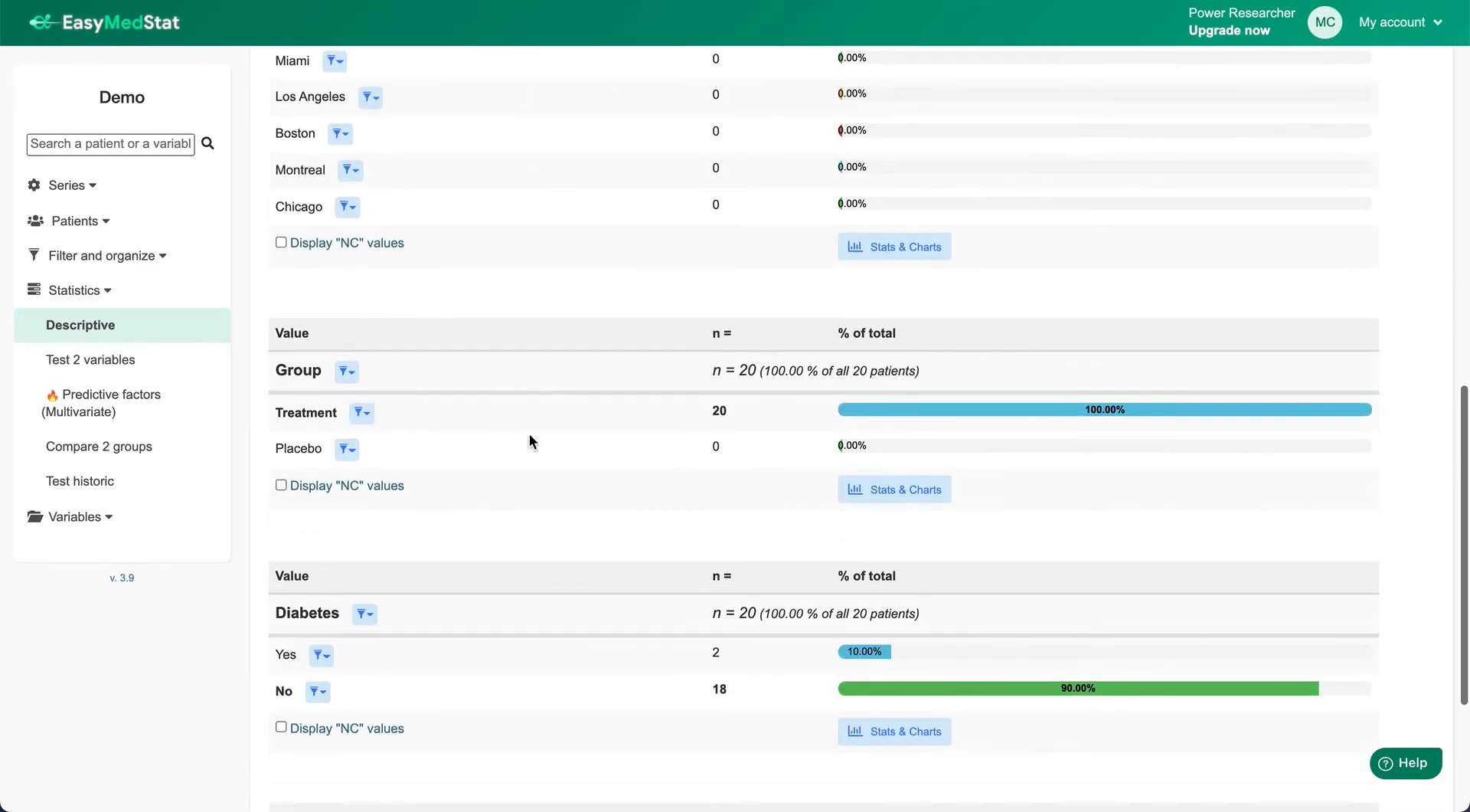
scroll(530, 433, "up", 15)
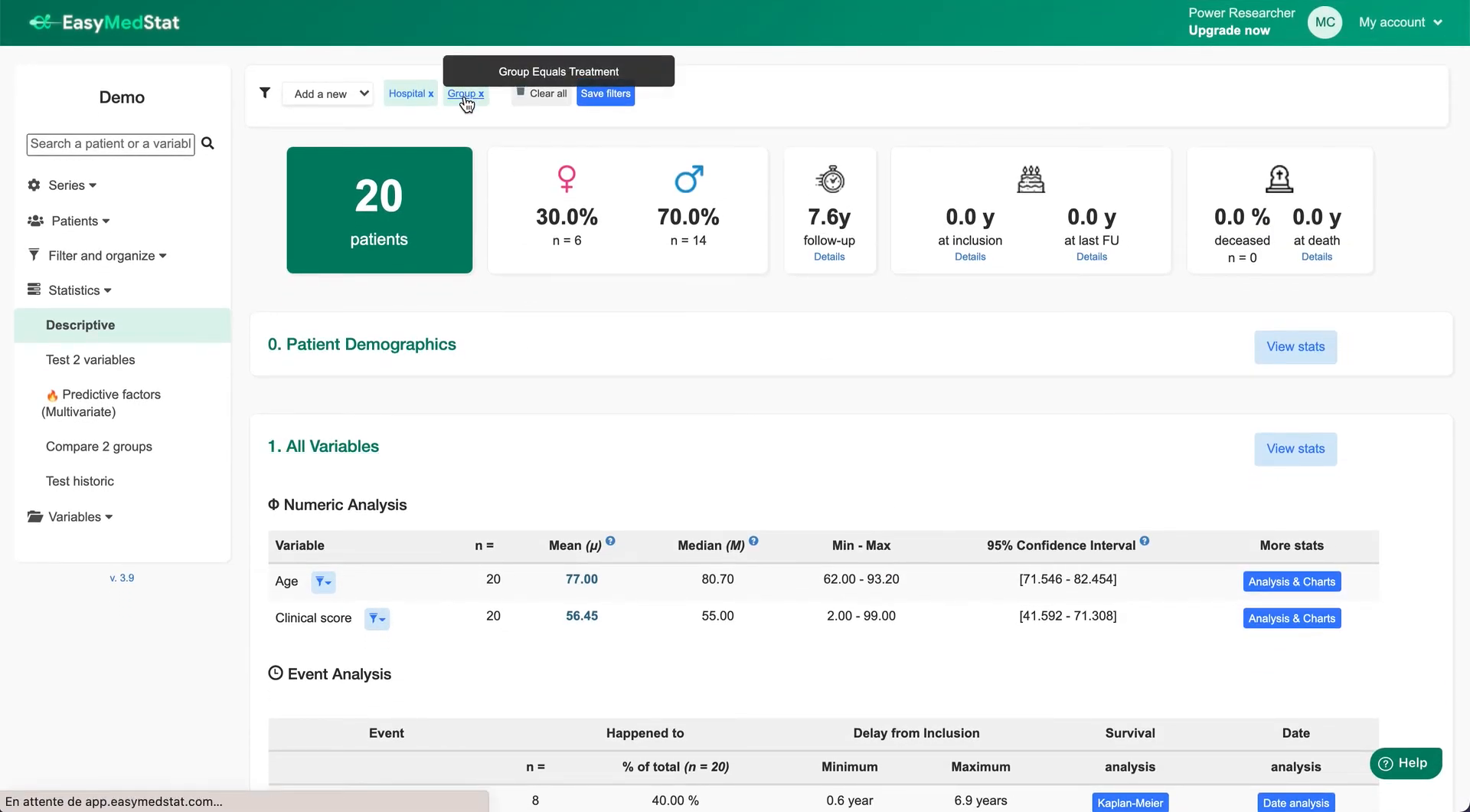
left_click(469, 95)
- Filter the New York patients to those whose Diabetes value is unknown (NC), and clear all filters
left_click(333, 507)
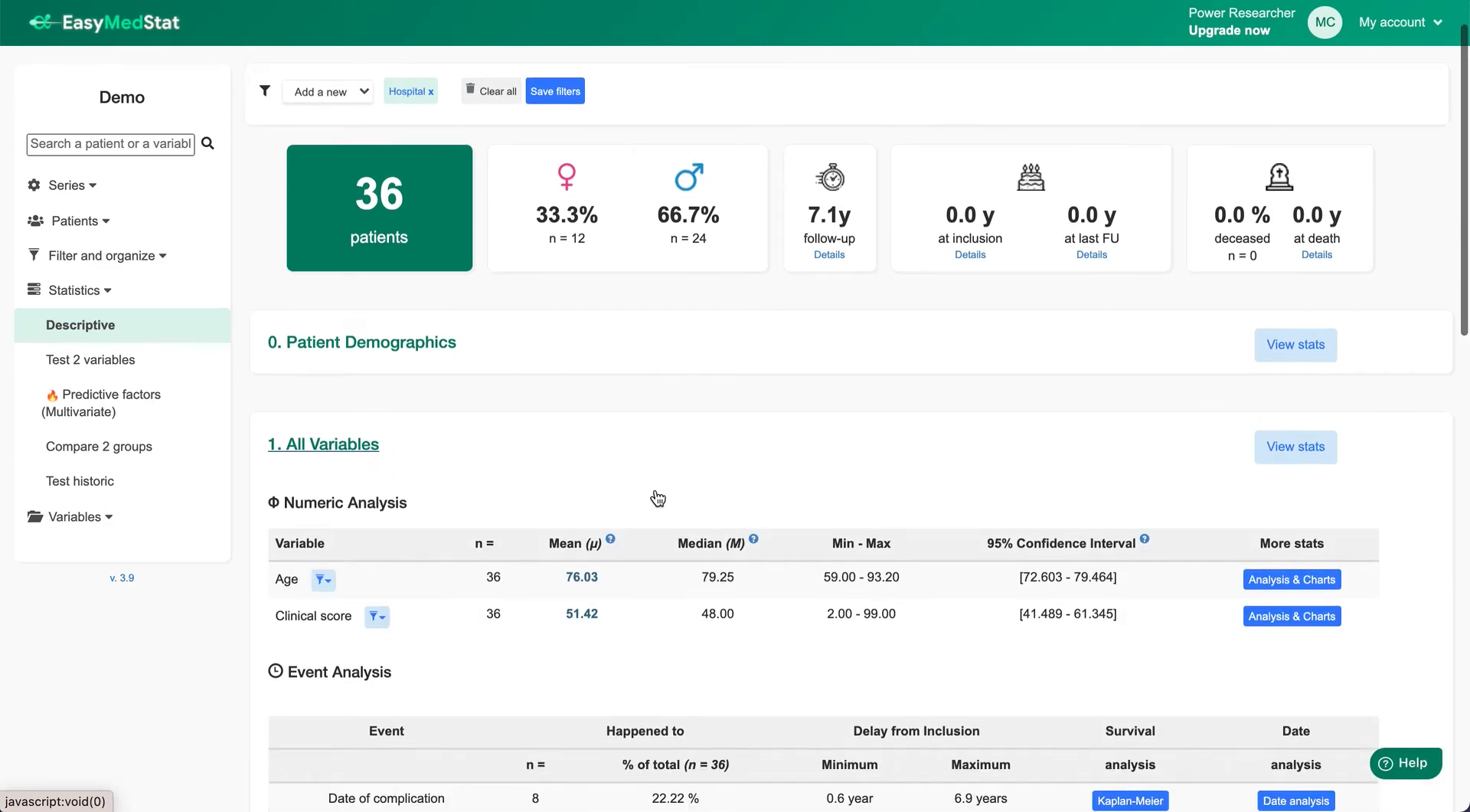
scroll(655, 489, "down", 10)
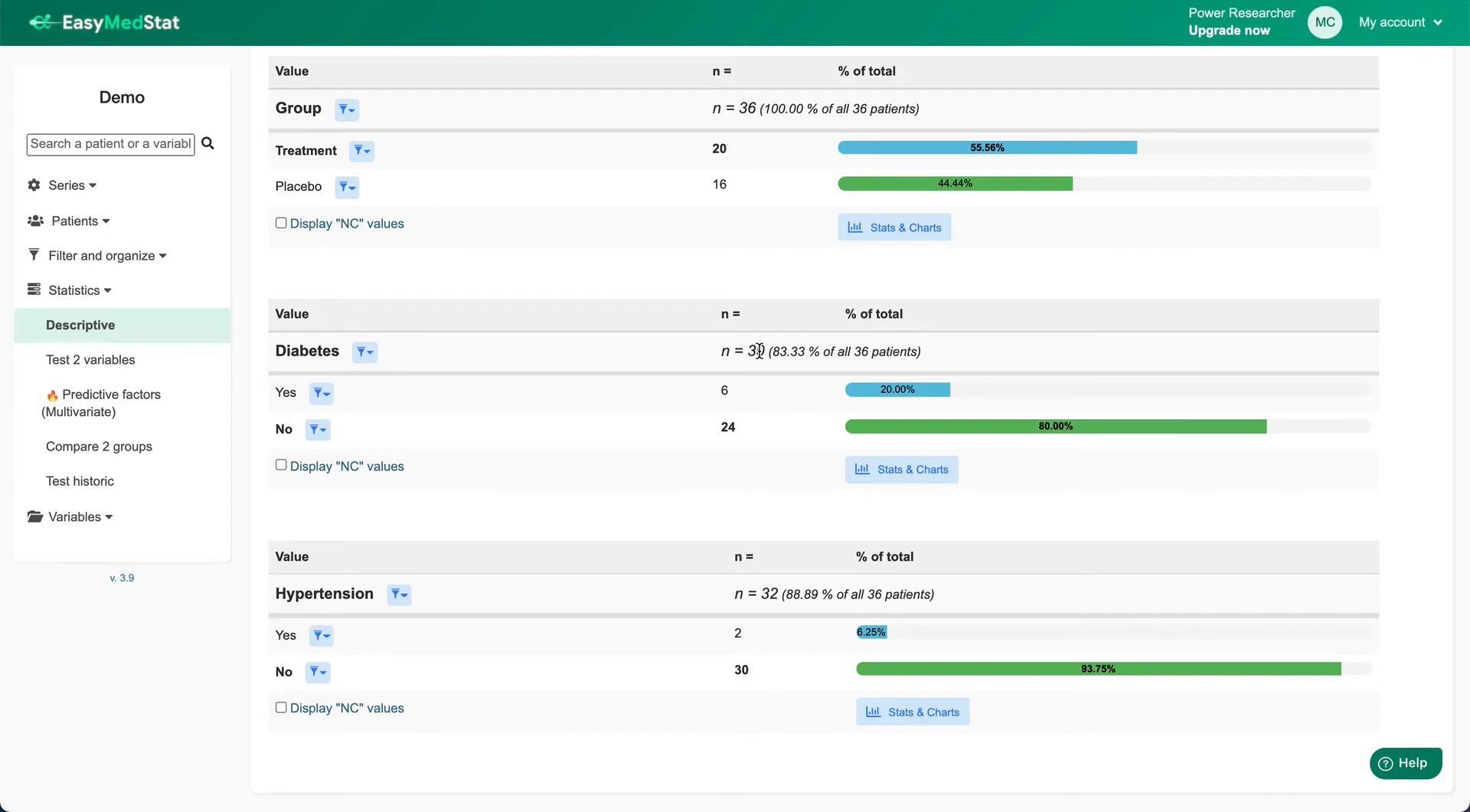
left_click_drag(746, 354, 765, 354)
left_click(364, 353)
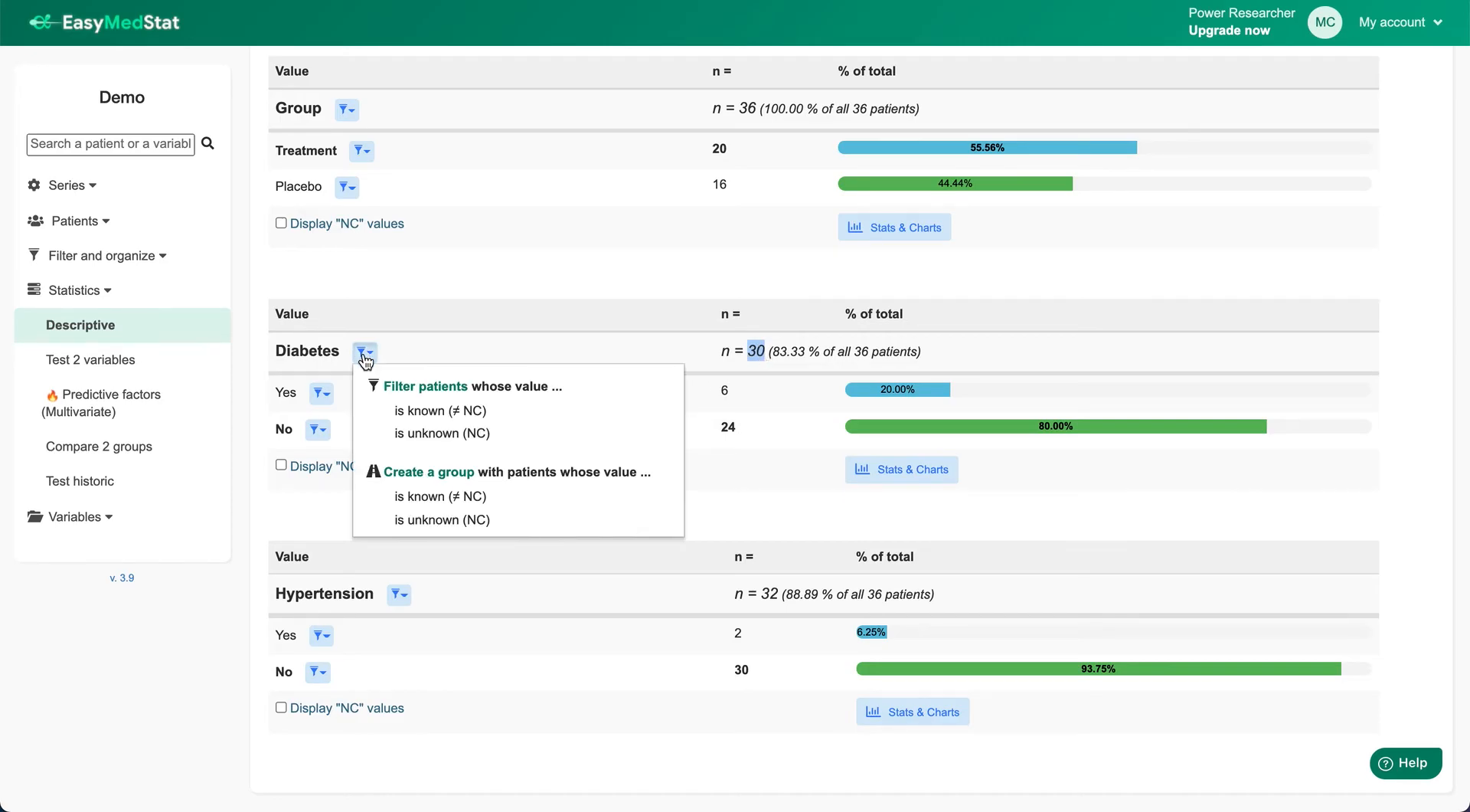
left_click(314, 354)
left_click(367, 354)
left_click(446, 434)
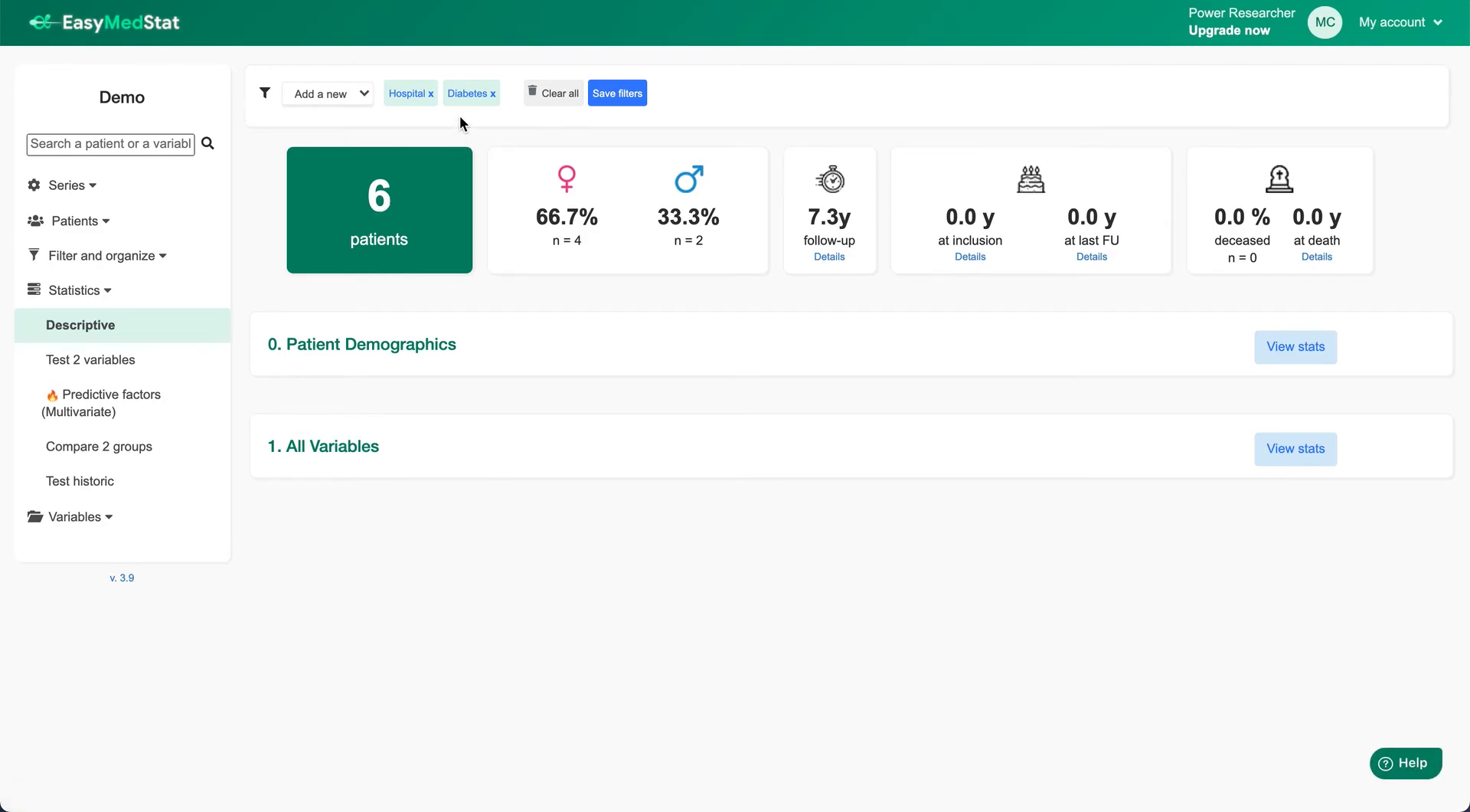
left_click(556, 95)
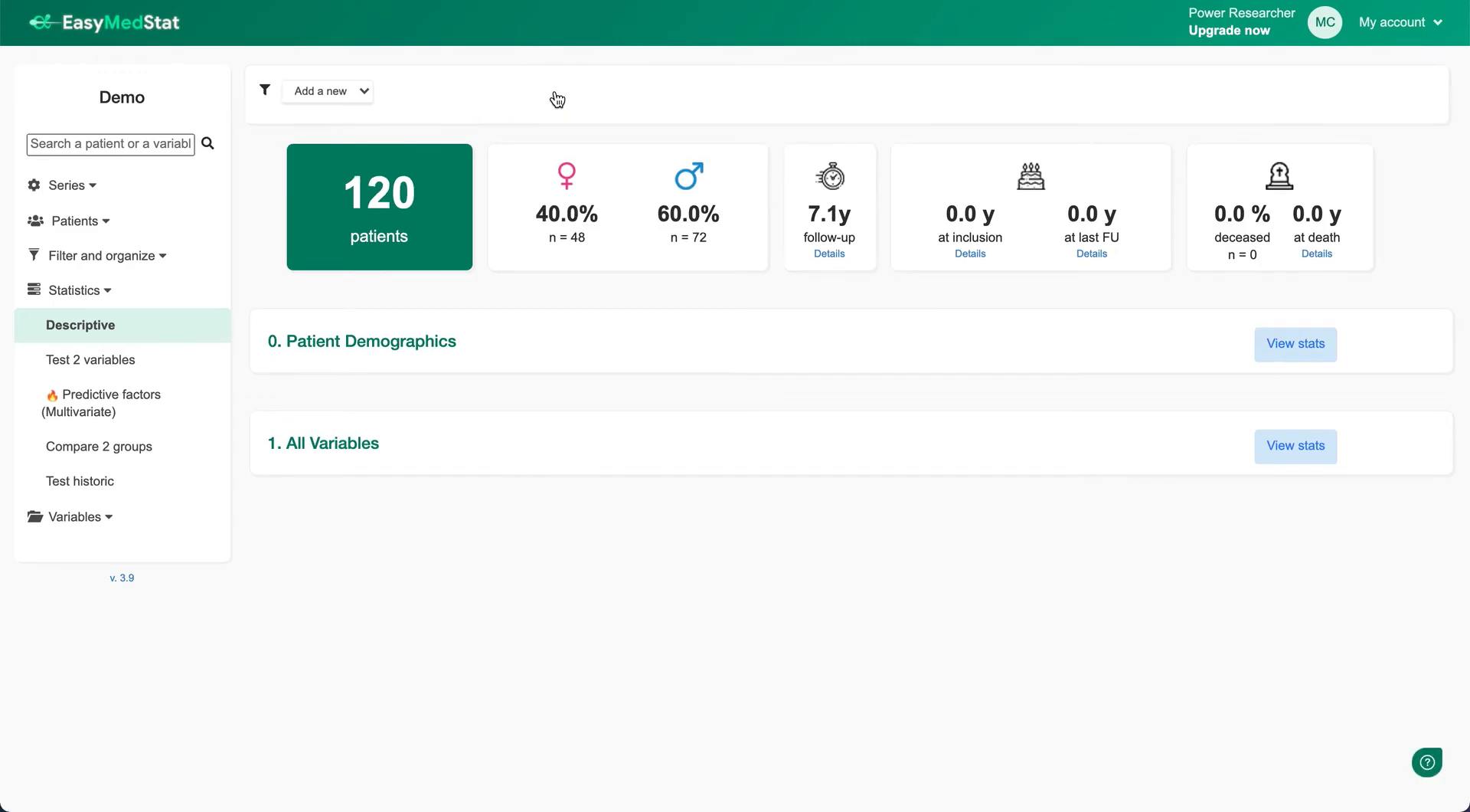
- Create the first comparison group from patients whose Group equals Treatment
left_click(314, 448)
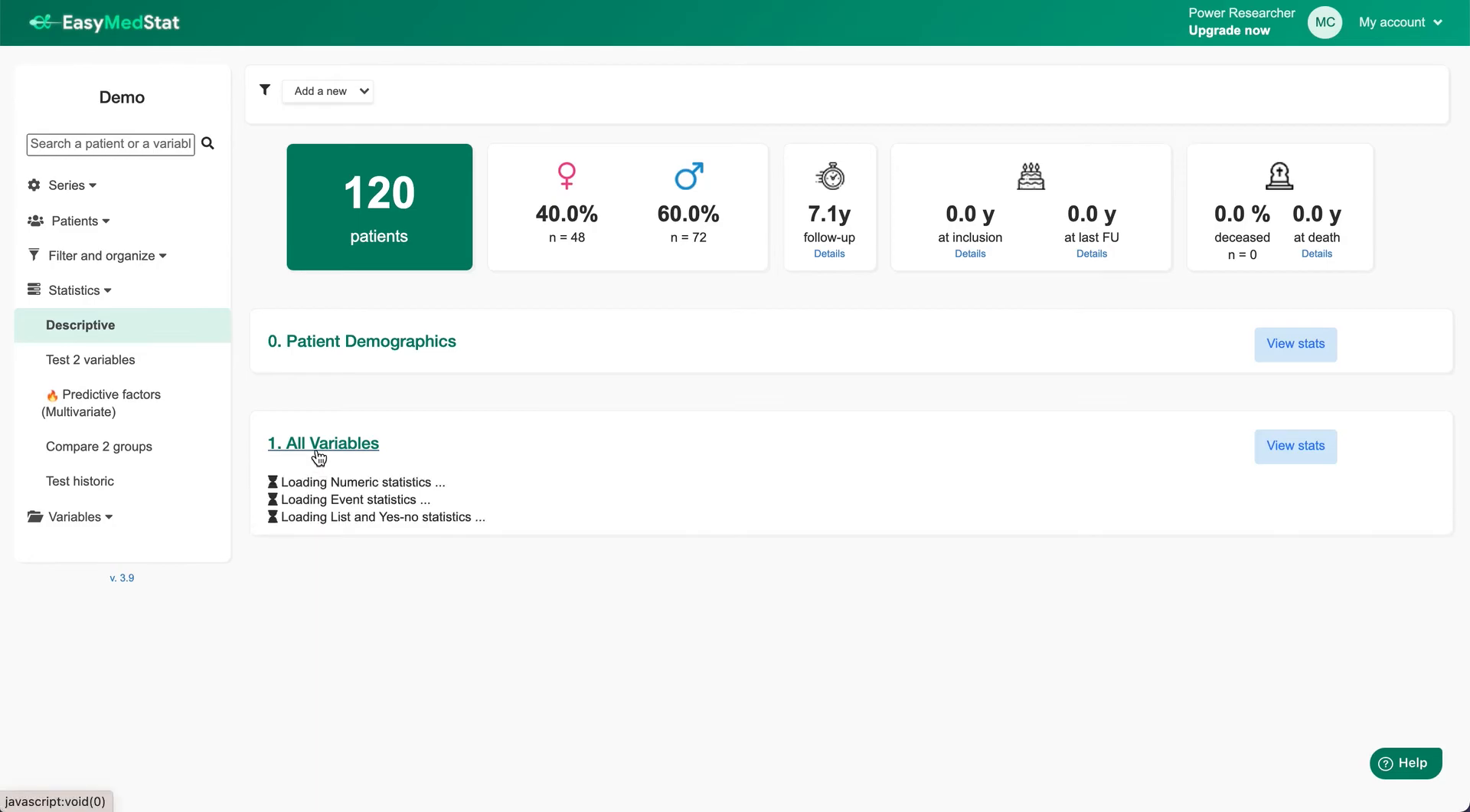
scroll(639, 423, "down", 5)
scroll(638, 423, "down", 10)
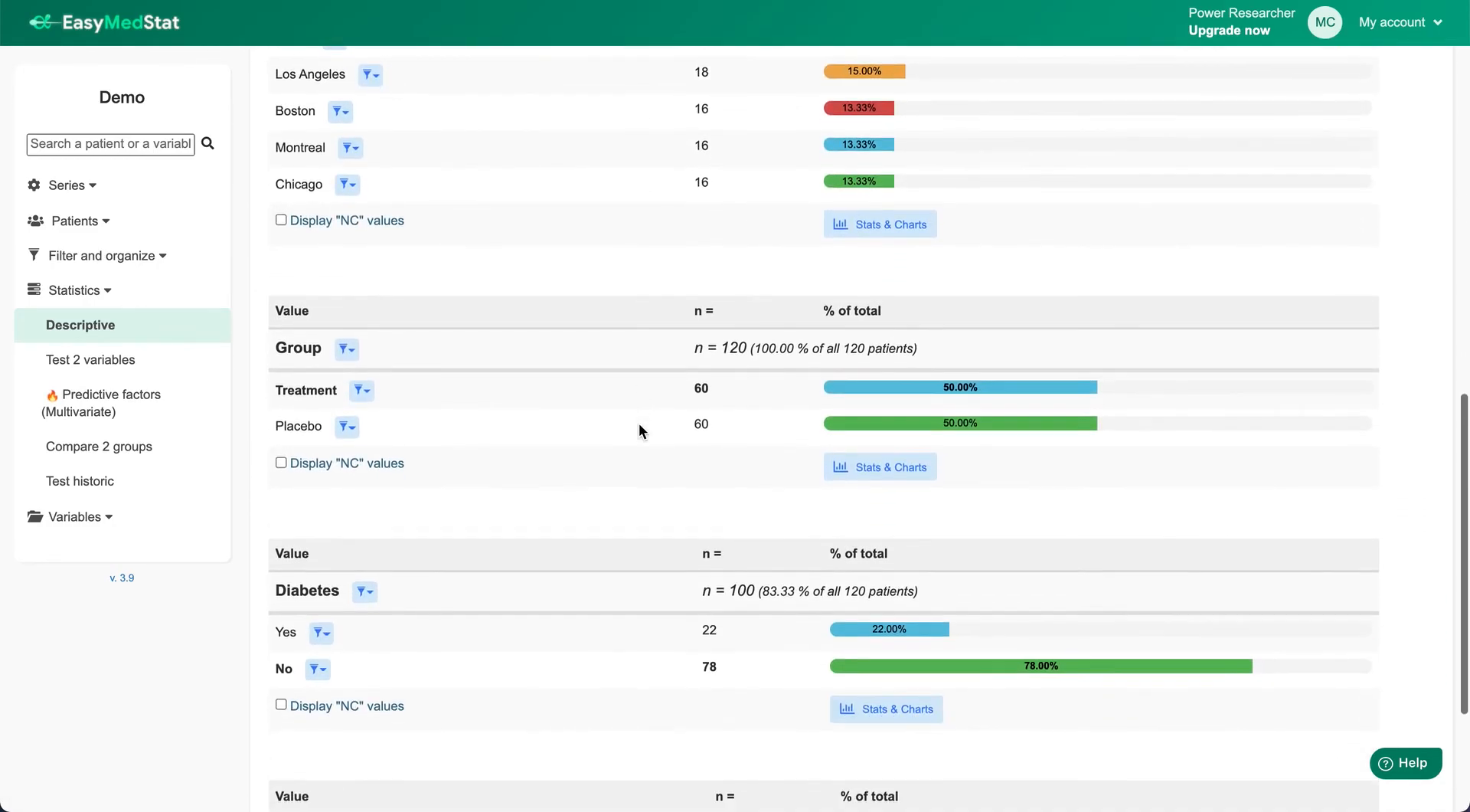
scroll(638, 423, "up", 7)
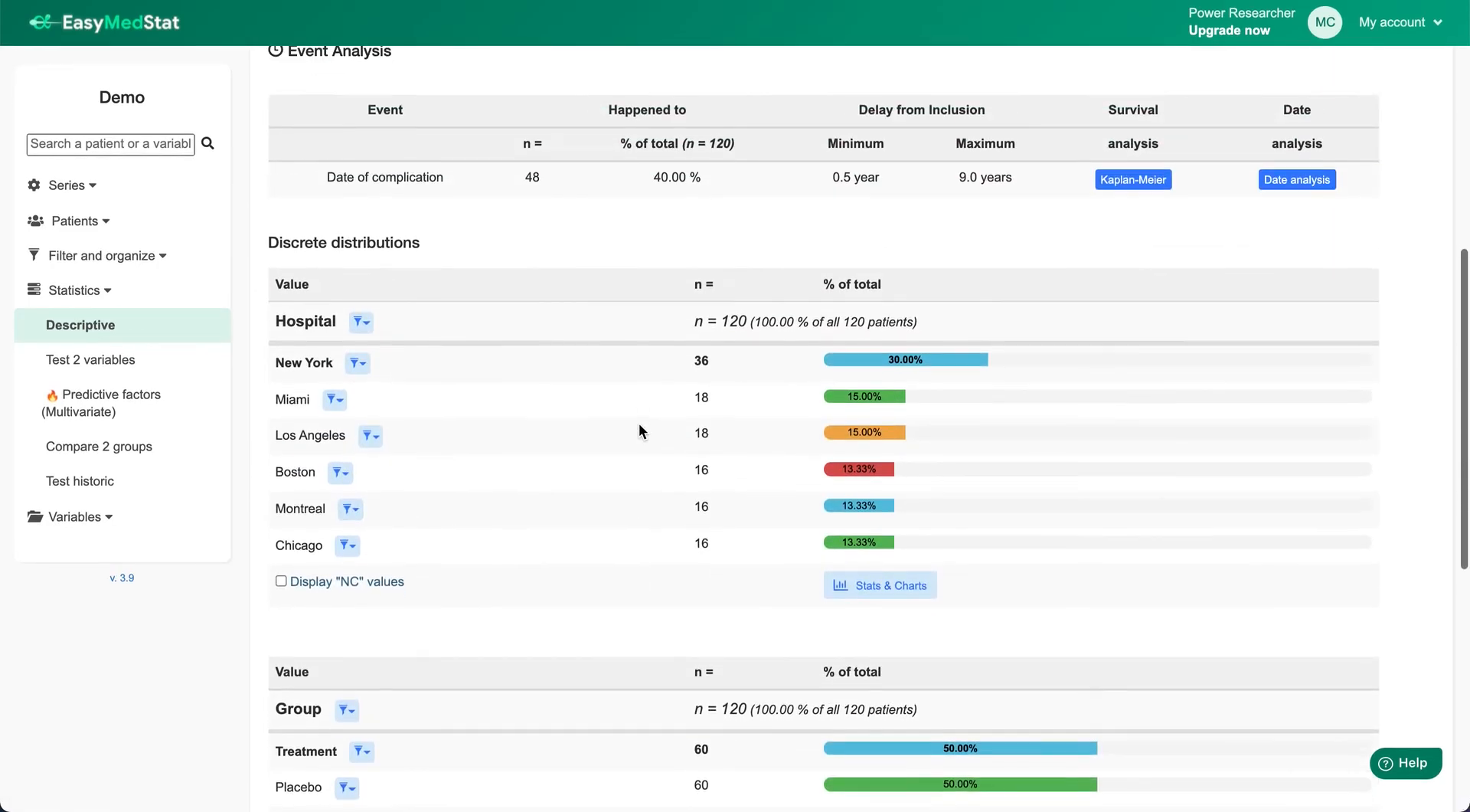
scroll(638, 422, "down", 4)
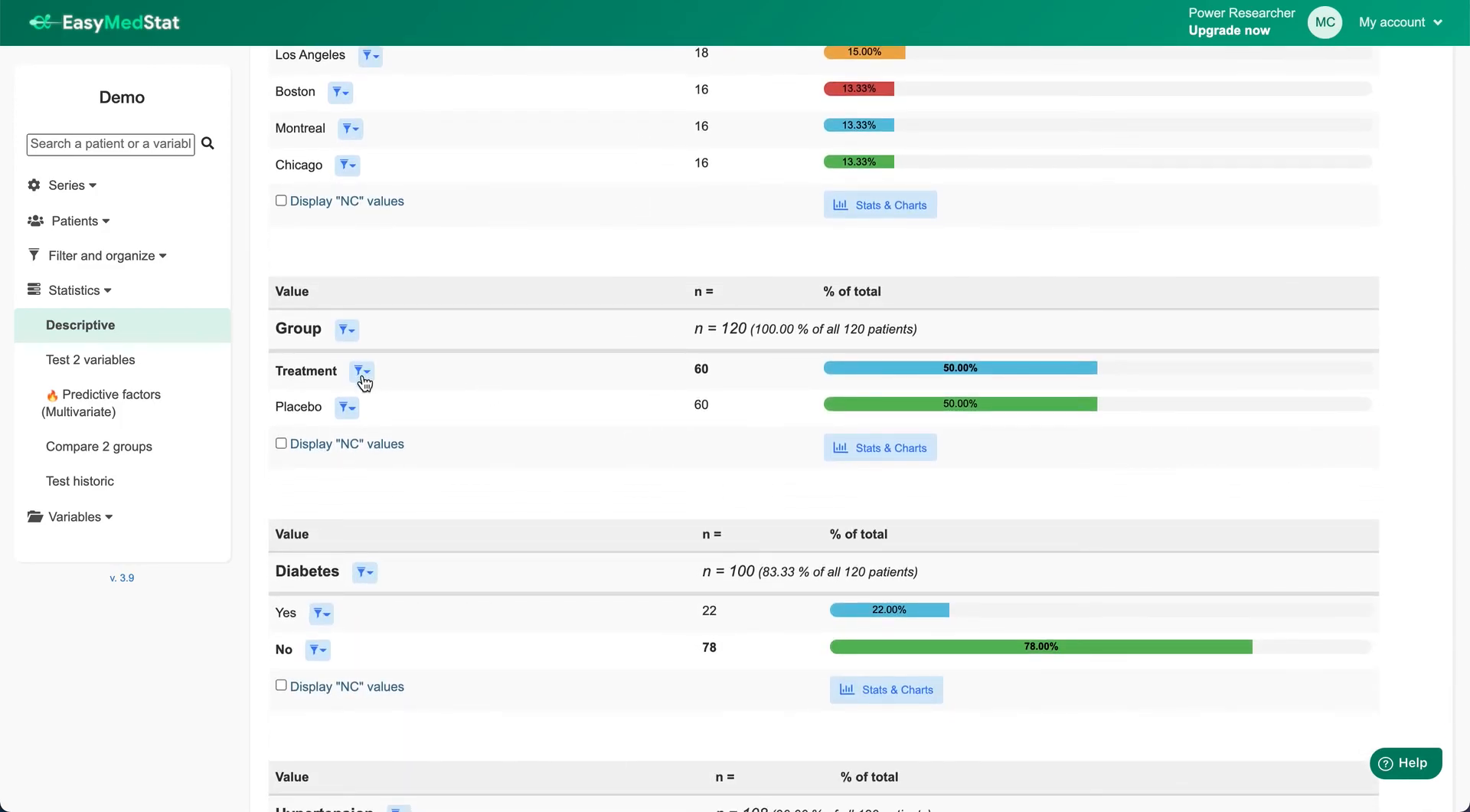
left_click(359, 372)
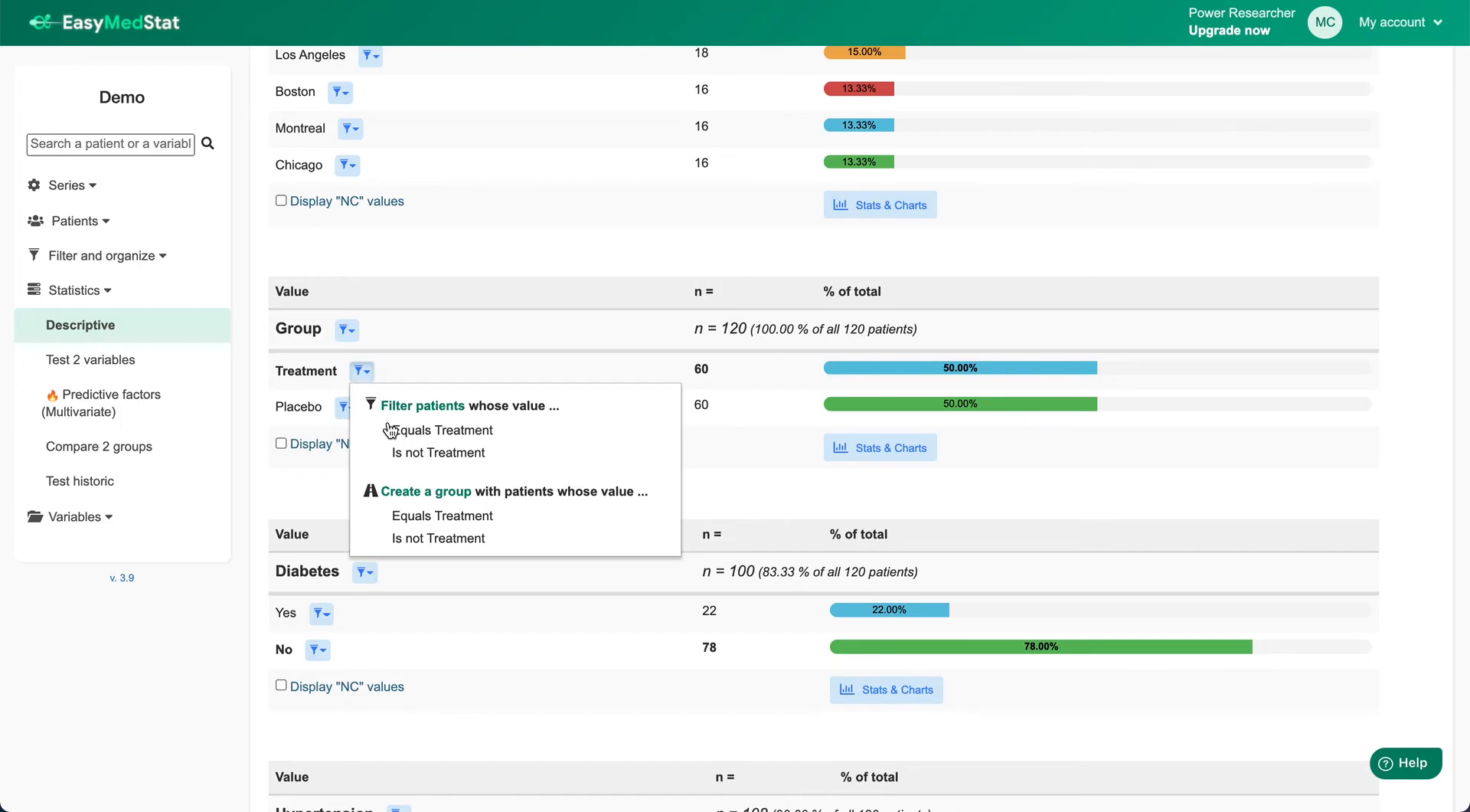
left_click(460, 519)
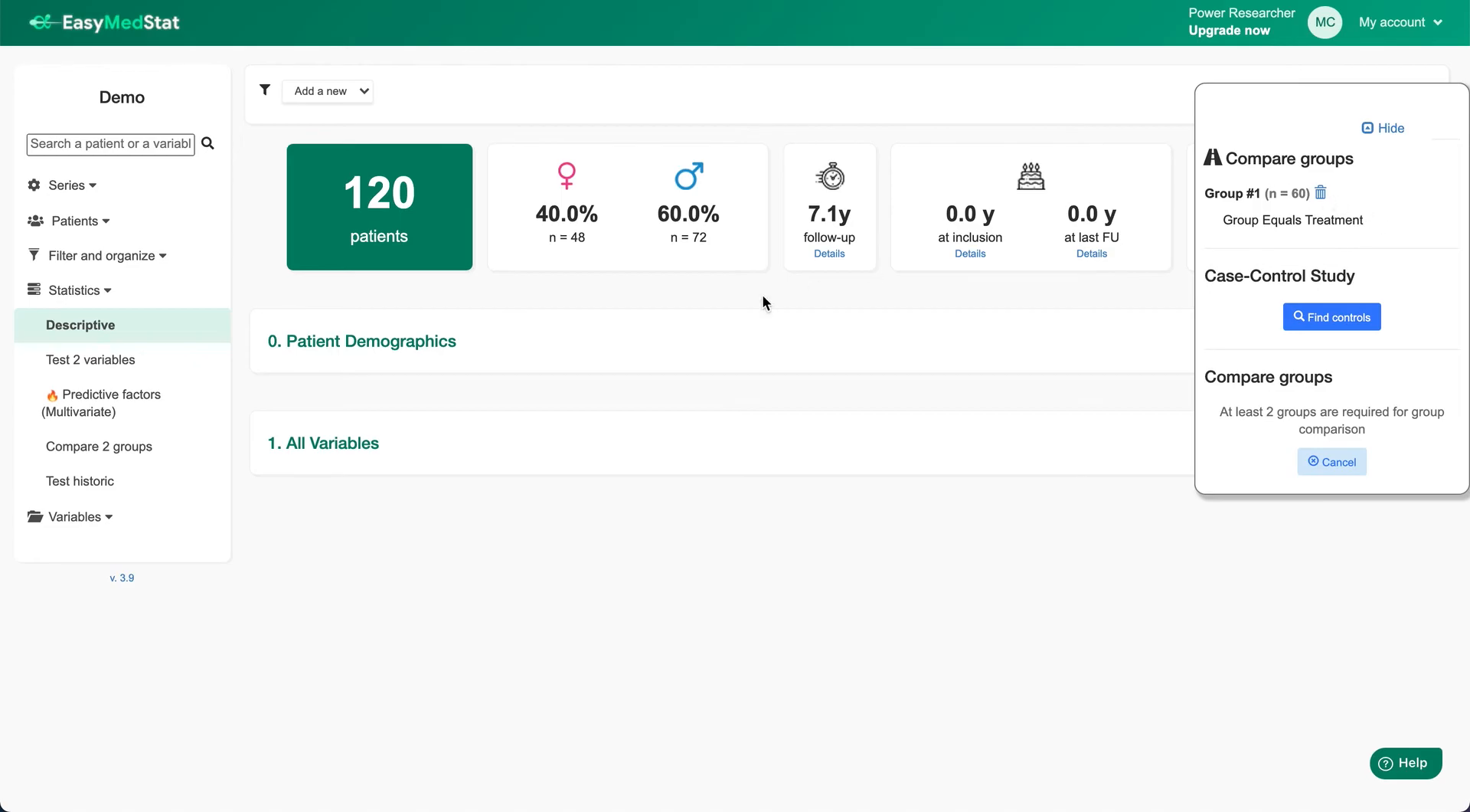
- Create the second comparison group from patients whose Group equals Placebo
left_click(370, 448)
scroll(522, 410, "down", 8)
scroll(522, 403, "down", 3)
left_click(347, 520)
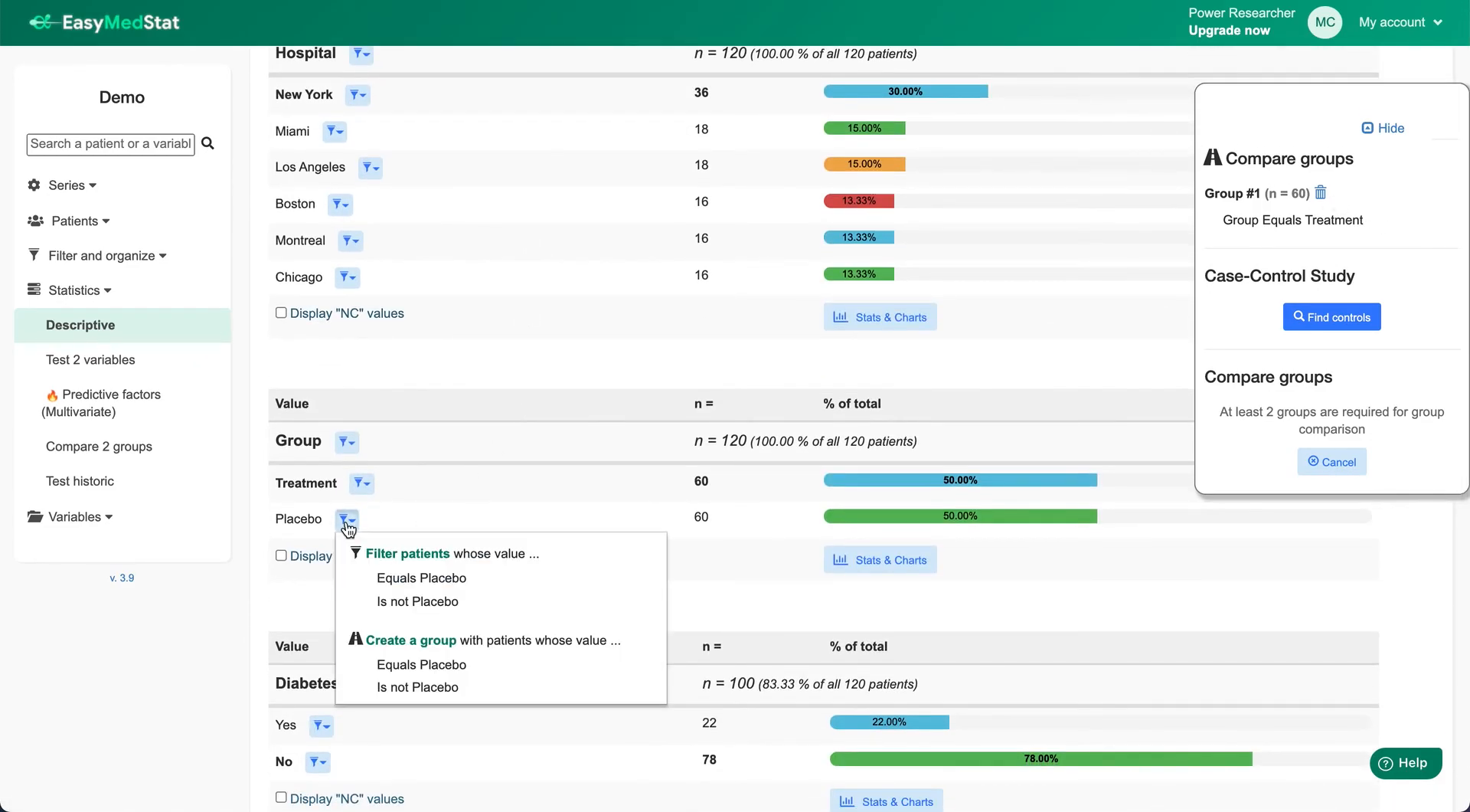
left_click(387, 666)
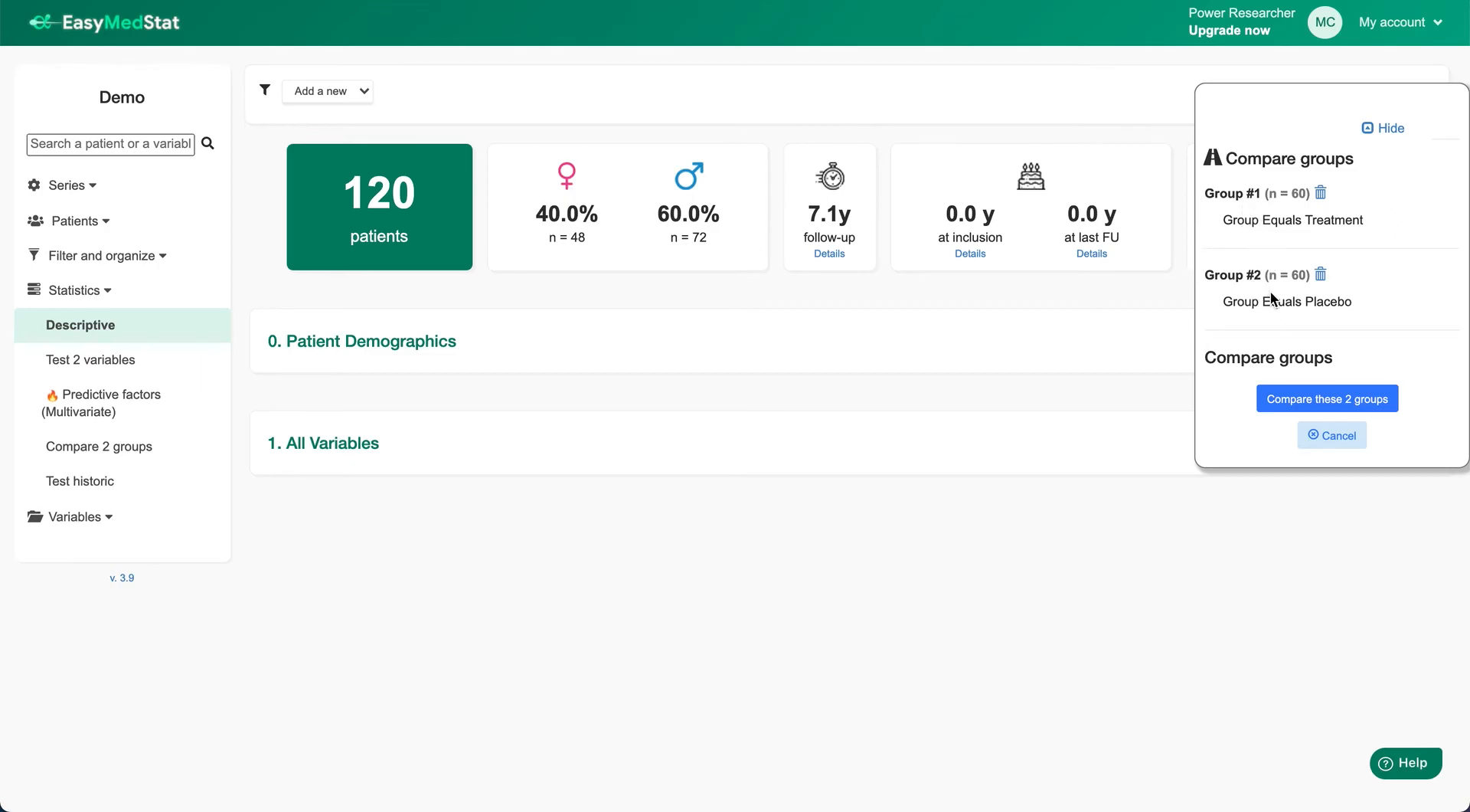
- Compare the Treatment and Placebo groups on all listed variables, from Hospital to Clinical score
left_click(1327, 404)
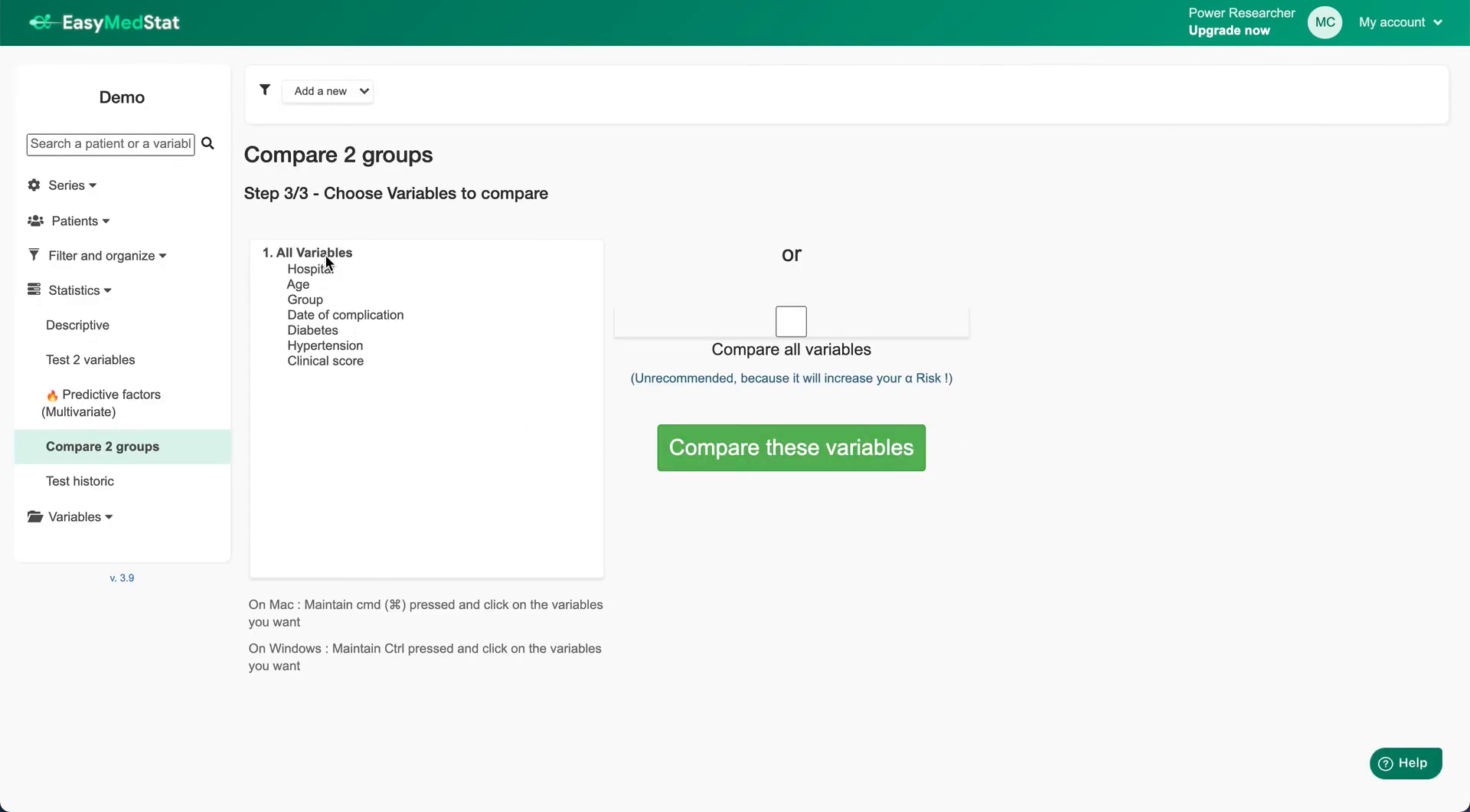
left_click_drag(315, 269, 324, 363)
left_click(745, 455)
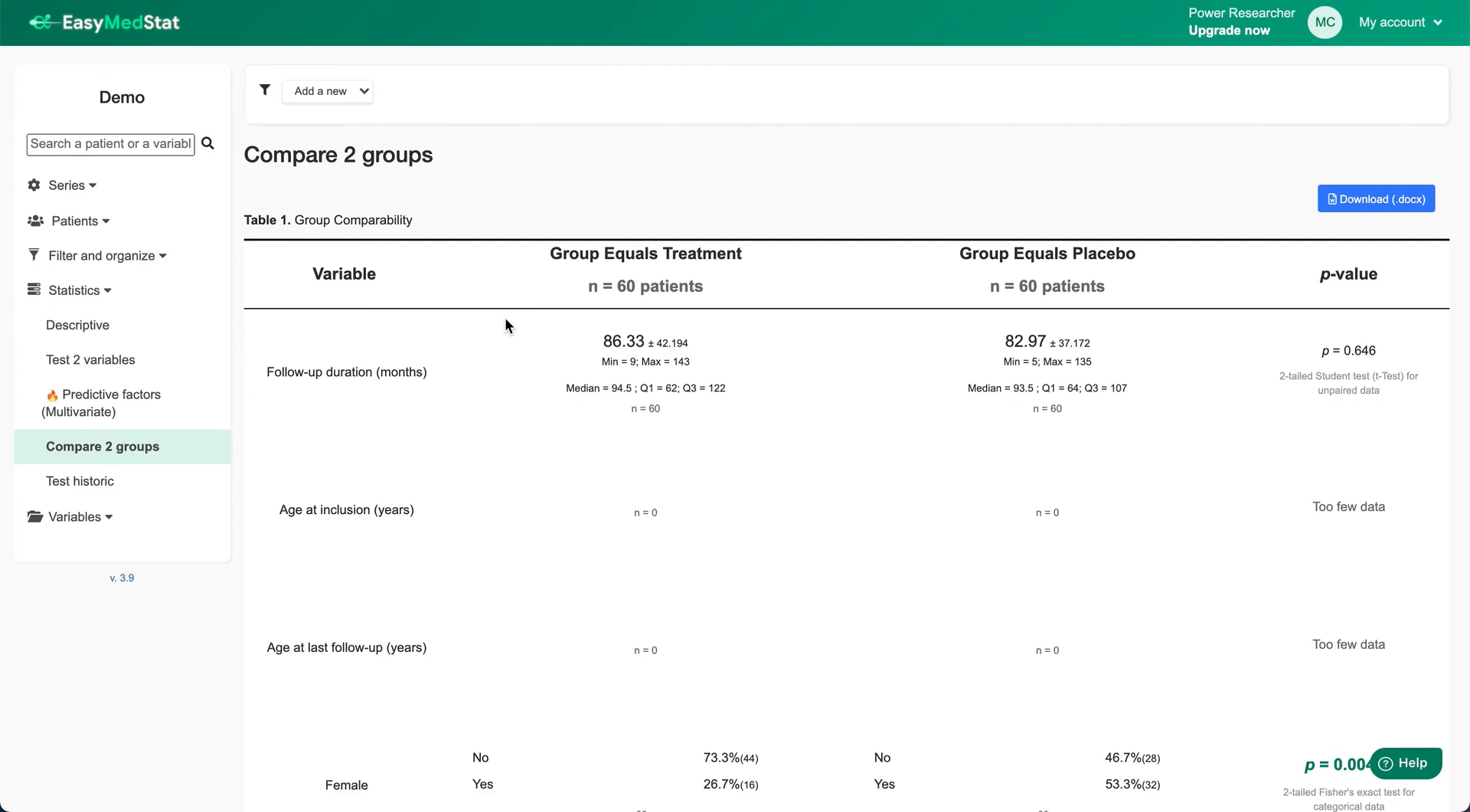
- Examine the Group Comparability table for Treatment and Placebo, contrasting the Female percentages of both groups
scroll(504, 317, "down", 1)
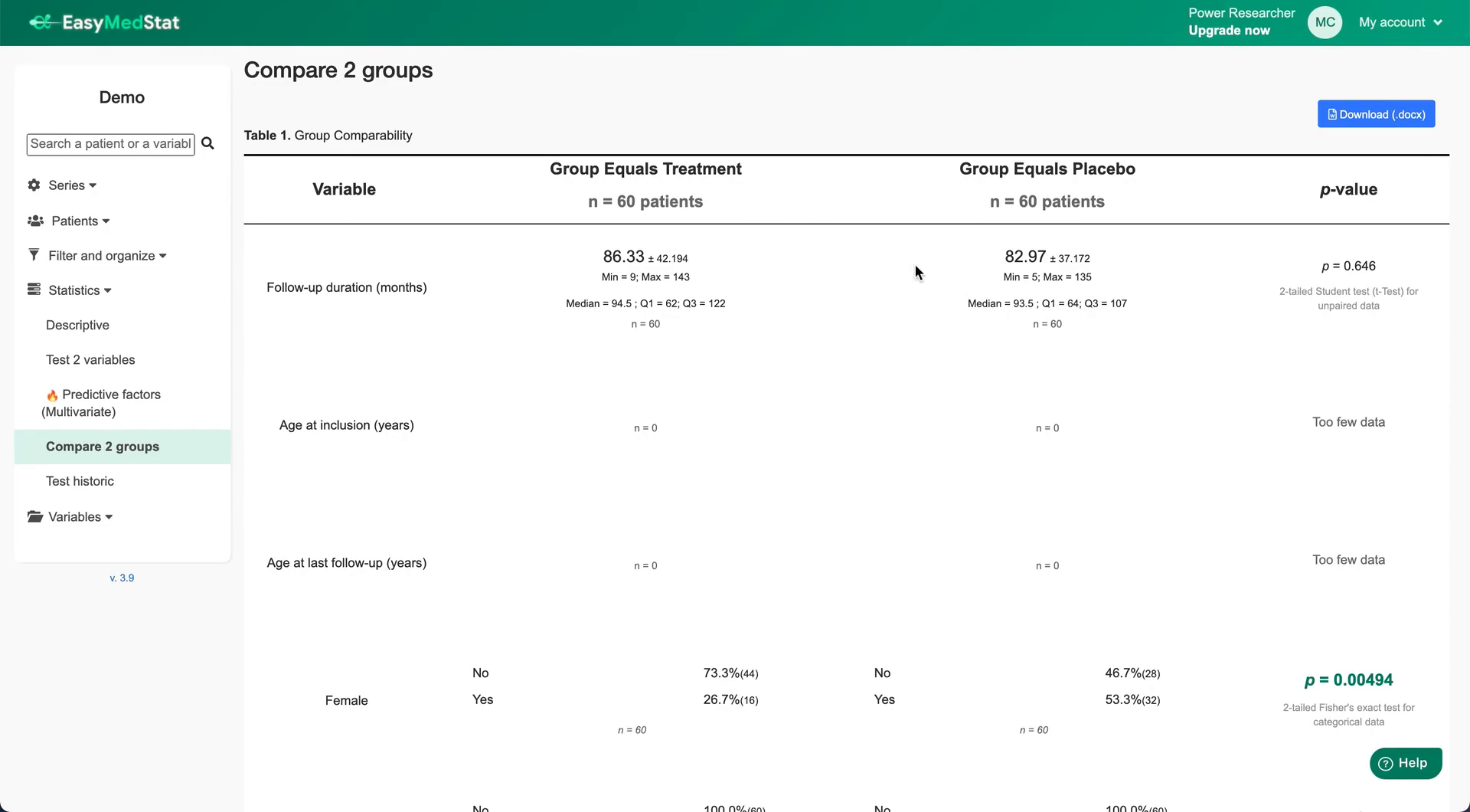
scroll(959, 349, "down", 1)
scroll(958, 348, "down", 5)
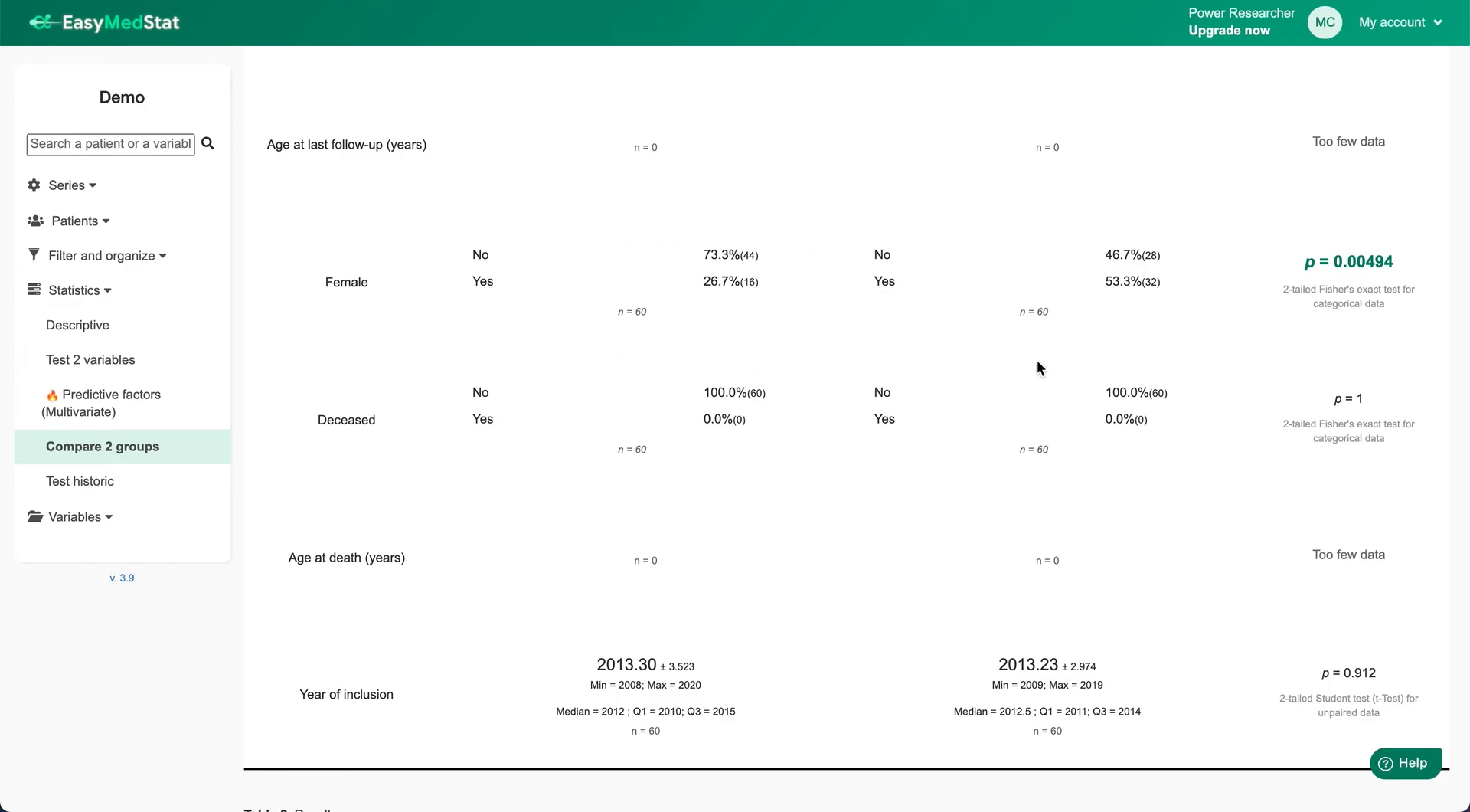
left_click_drag(1160, 283, 1001, 288)
scroll(872, 284, "up", 4)
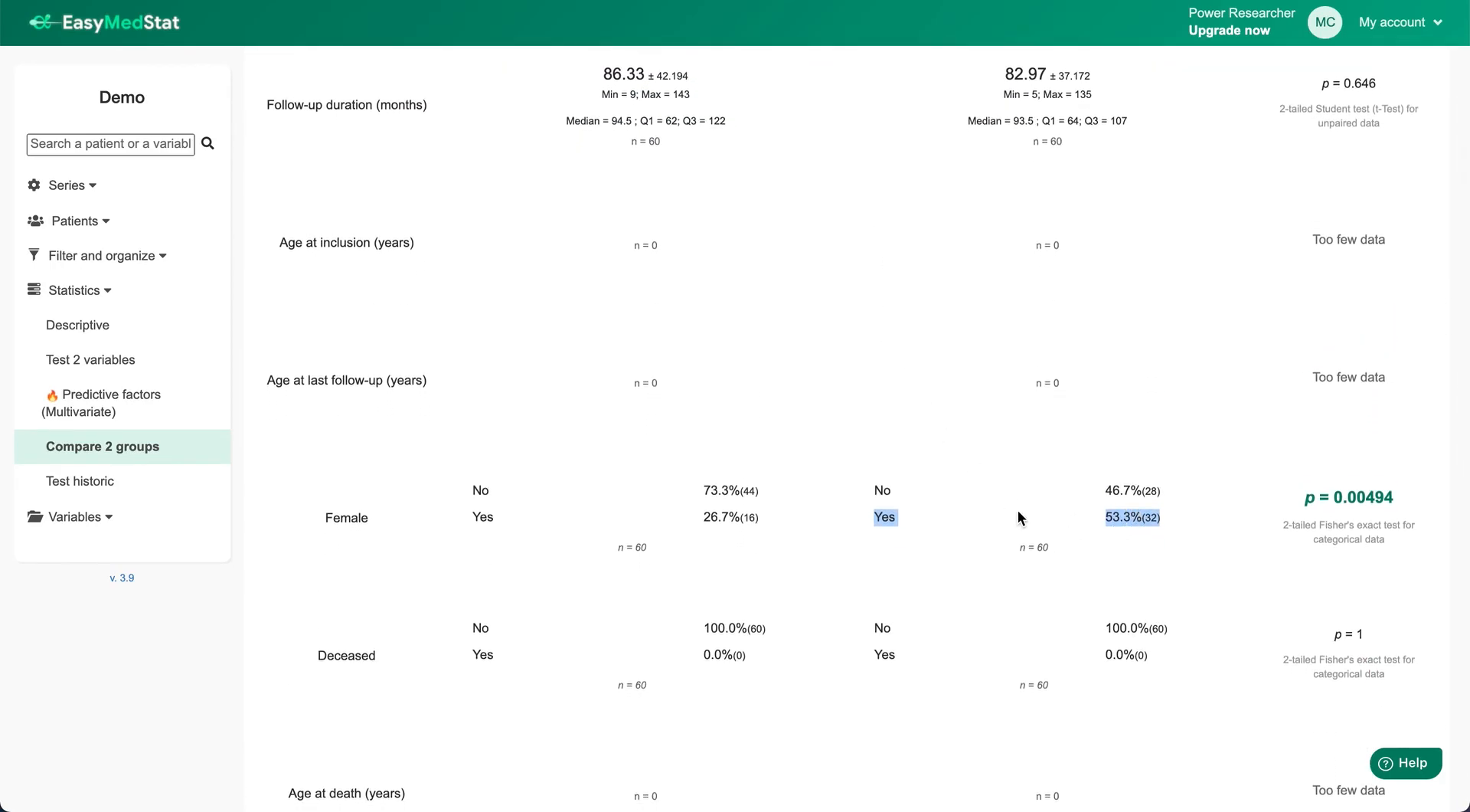
left_click_drag(754, 517, 517, 510)
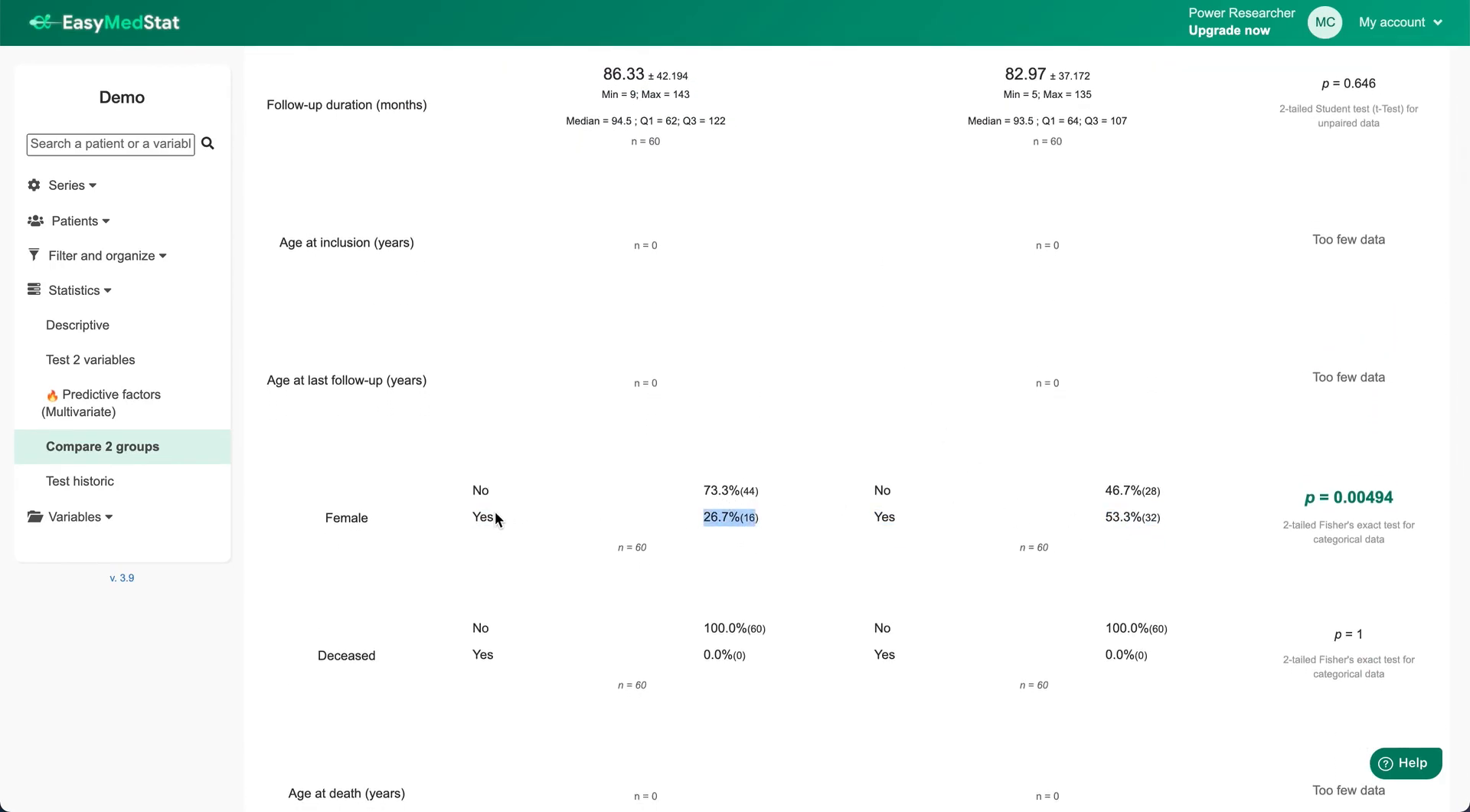
left_click(466, 515)
scroll(1013, 473, "down", 3)
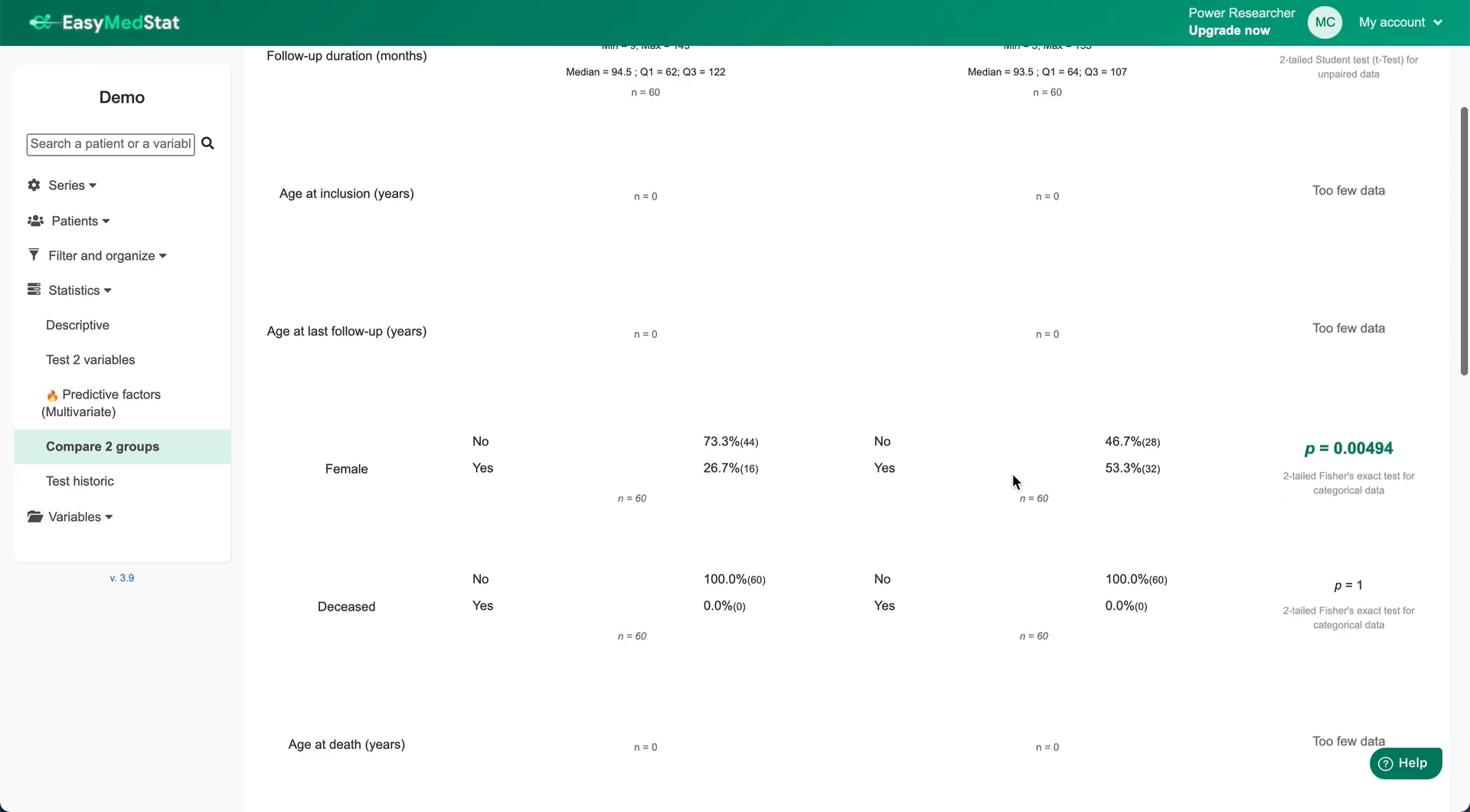
scroll(1012, 473, "down", 4)
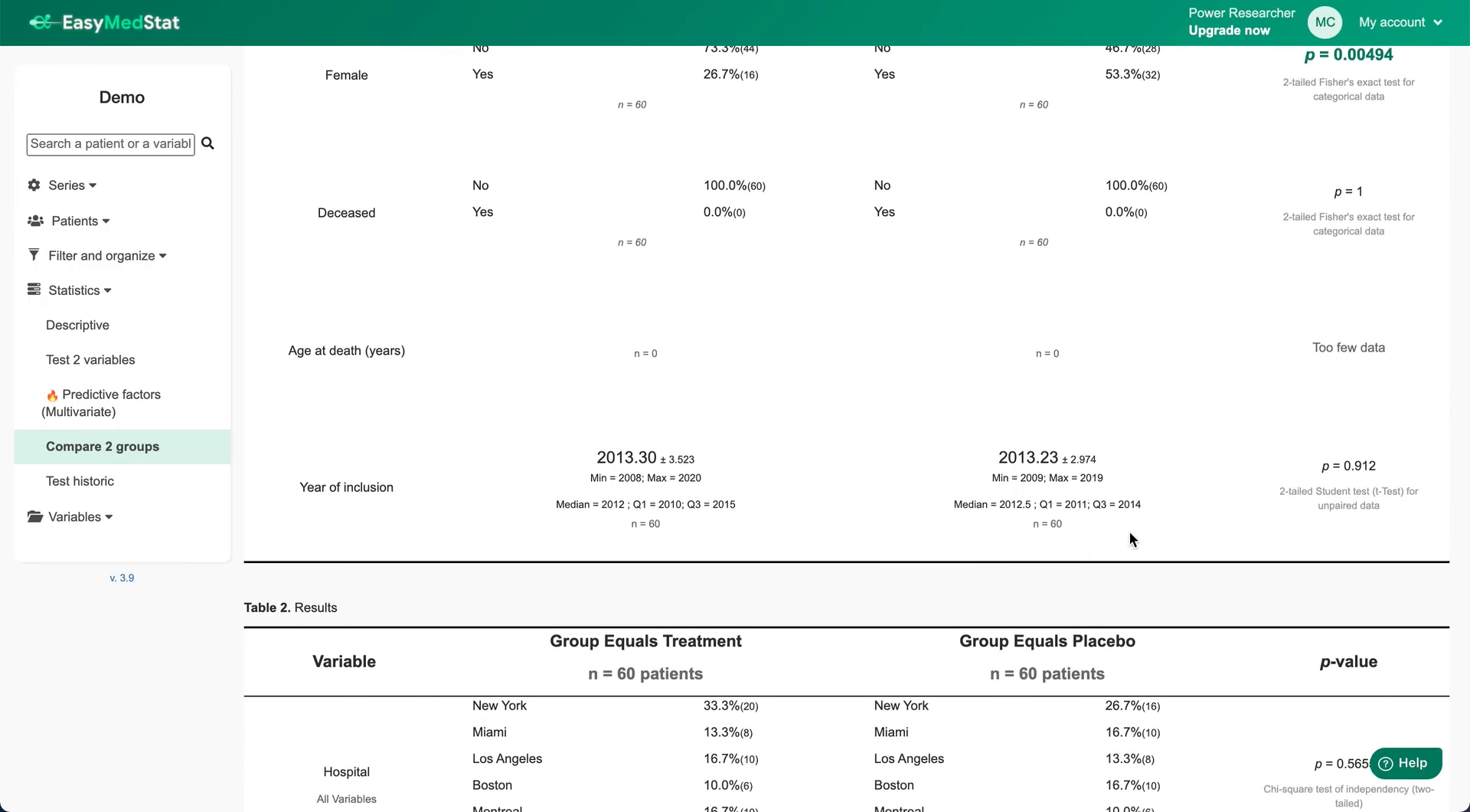
scroll(688, 173, "down", 6)
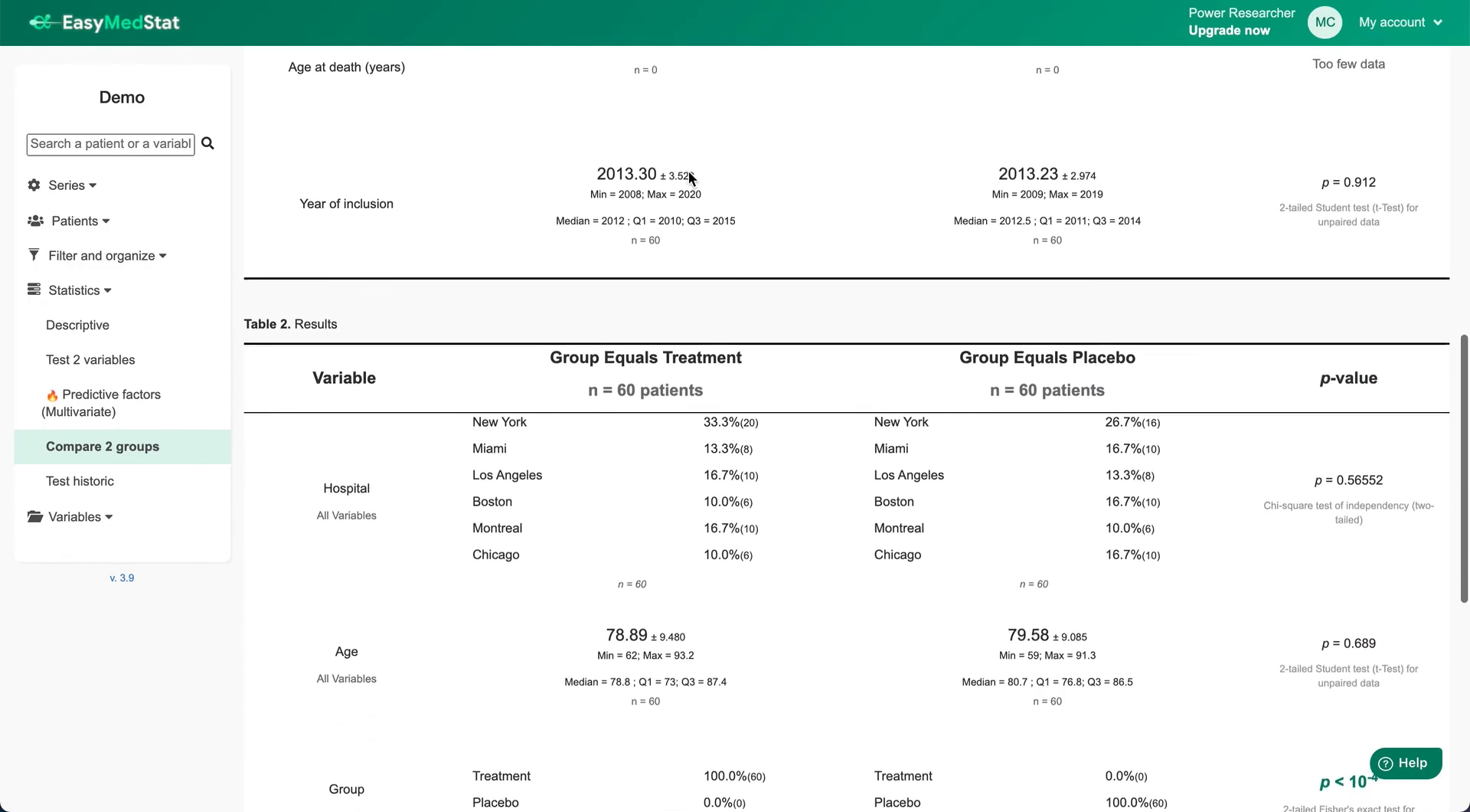
- Examine the Results table of the group comparison, contrasting the Date of complication proportions of both groups
scroll(689, 172, "down", 1)
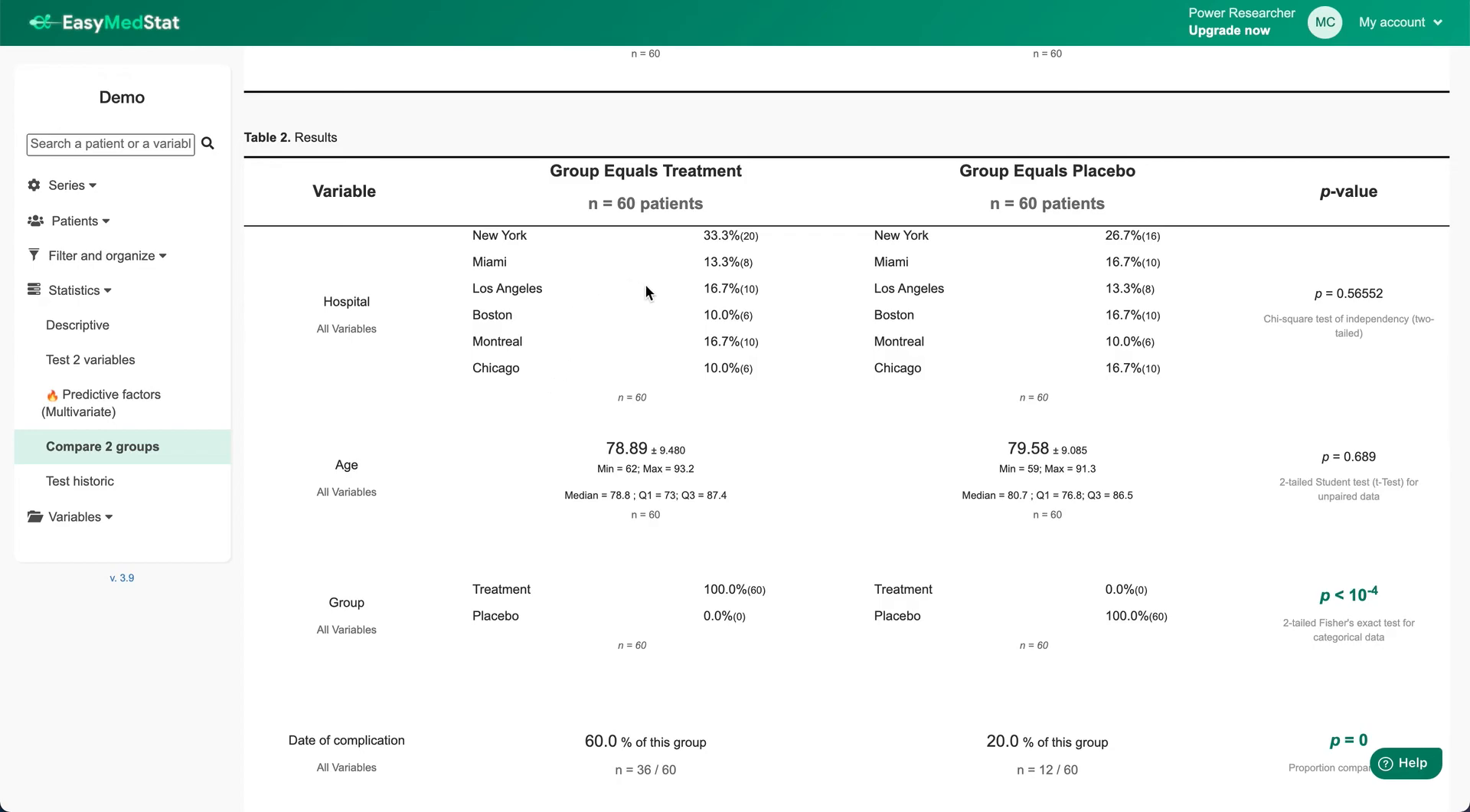
scroll(609, 429, "down", 3)
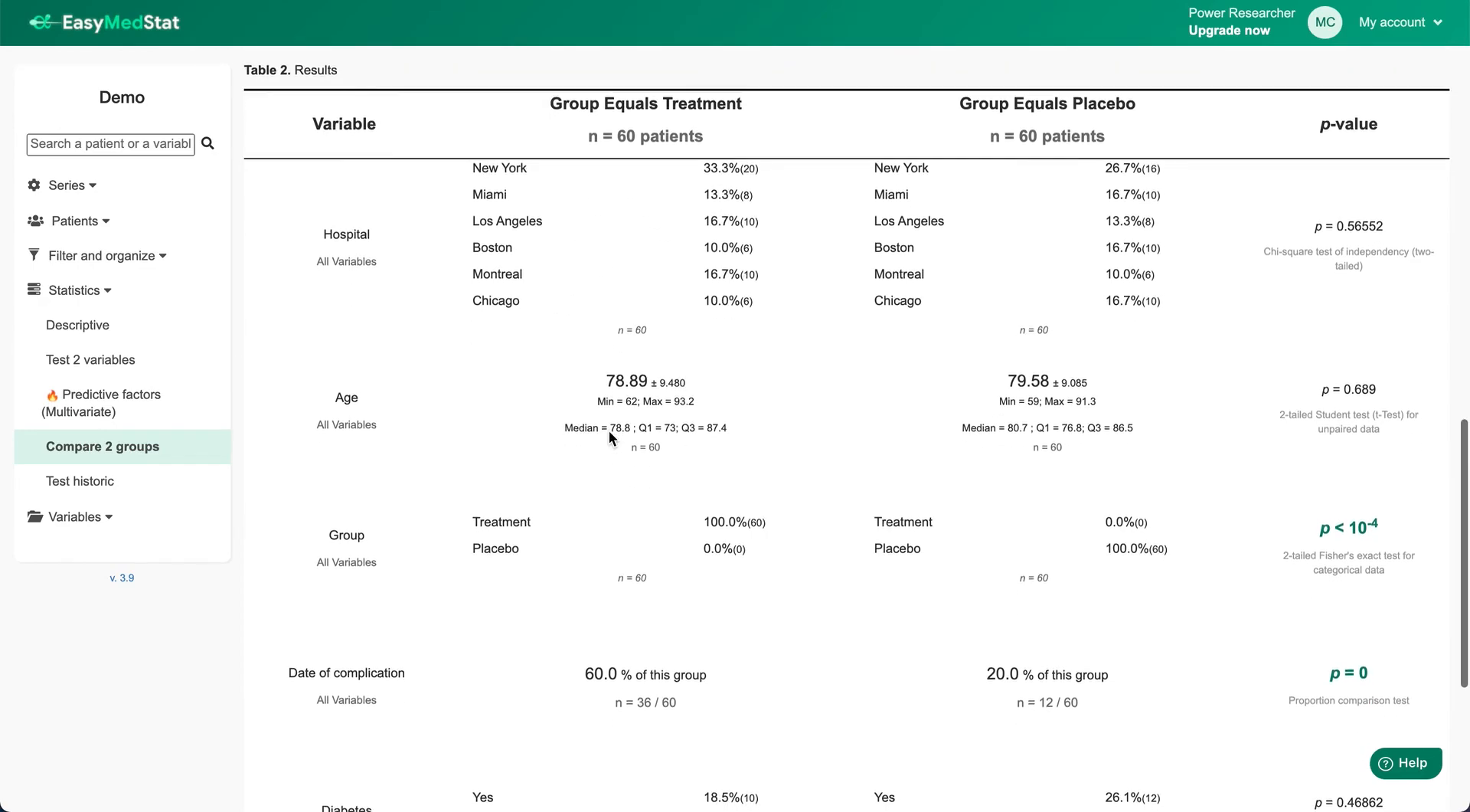
scroll(609, 429, "down", 3)
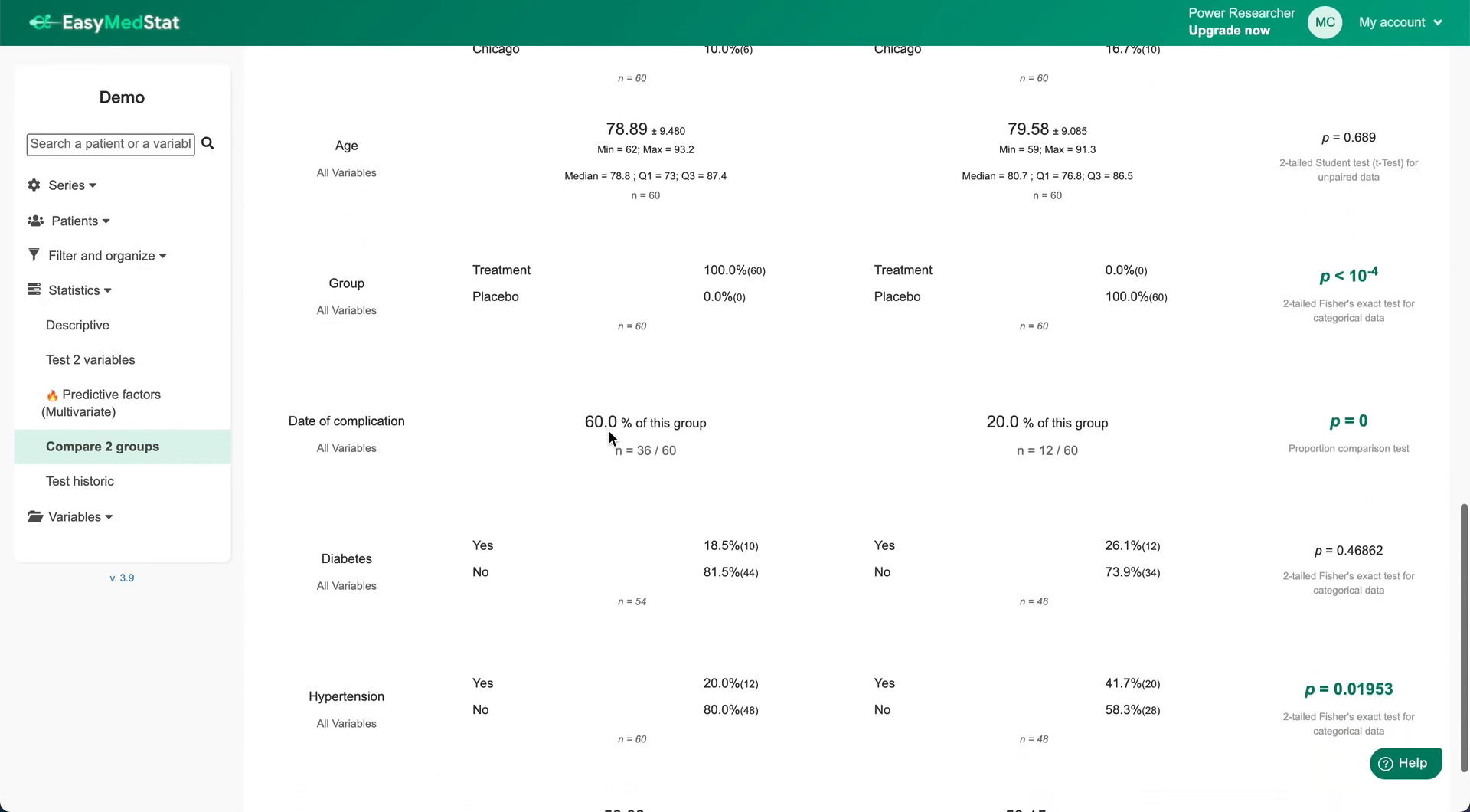
scroll(610, 434, "down", 1)
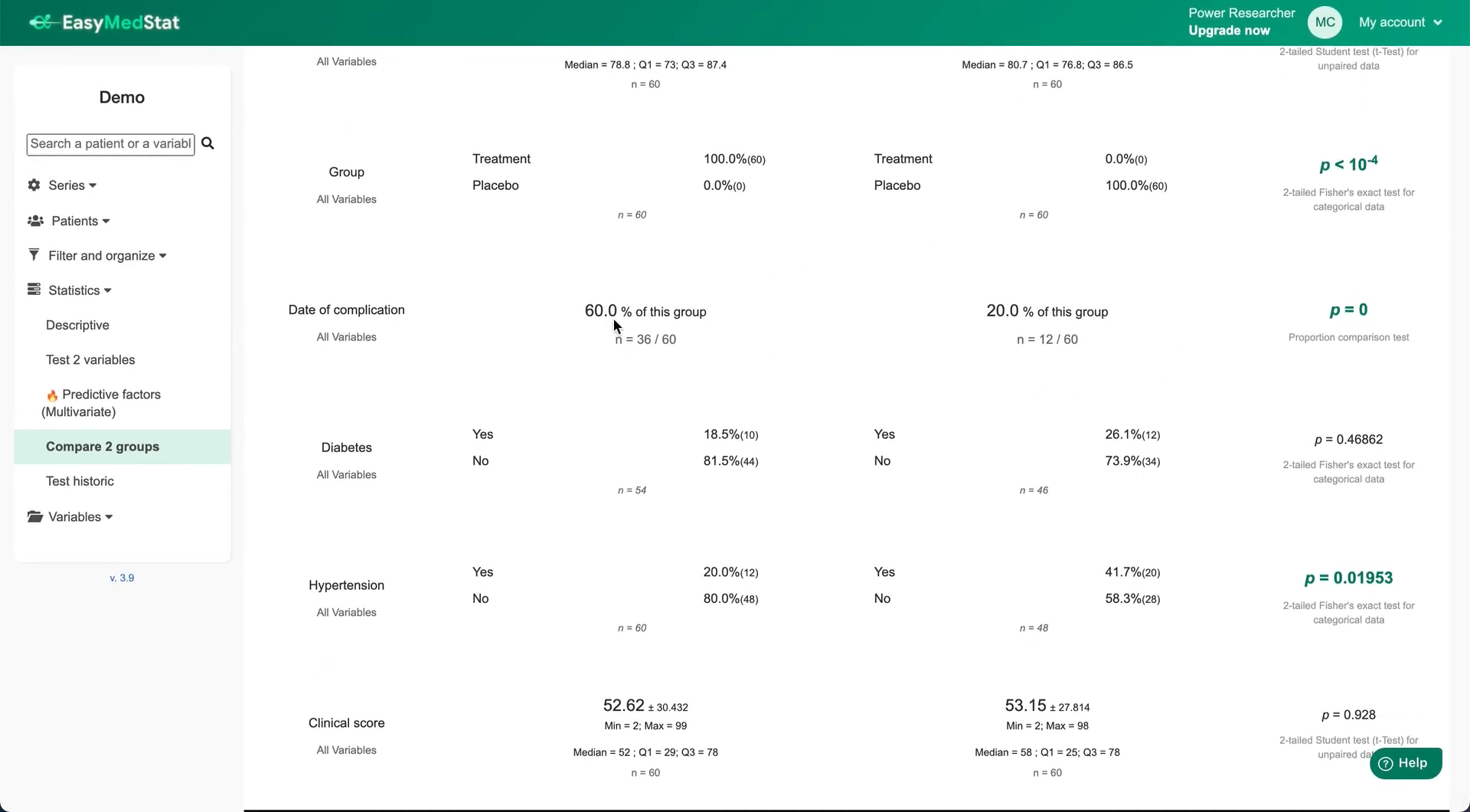
left_click_drag(567, 300, 715, 350)
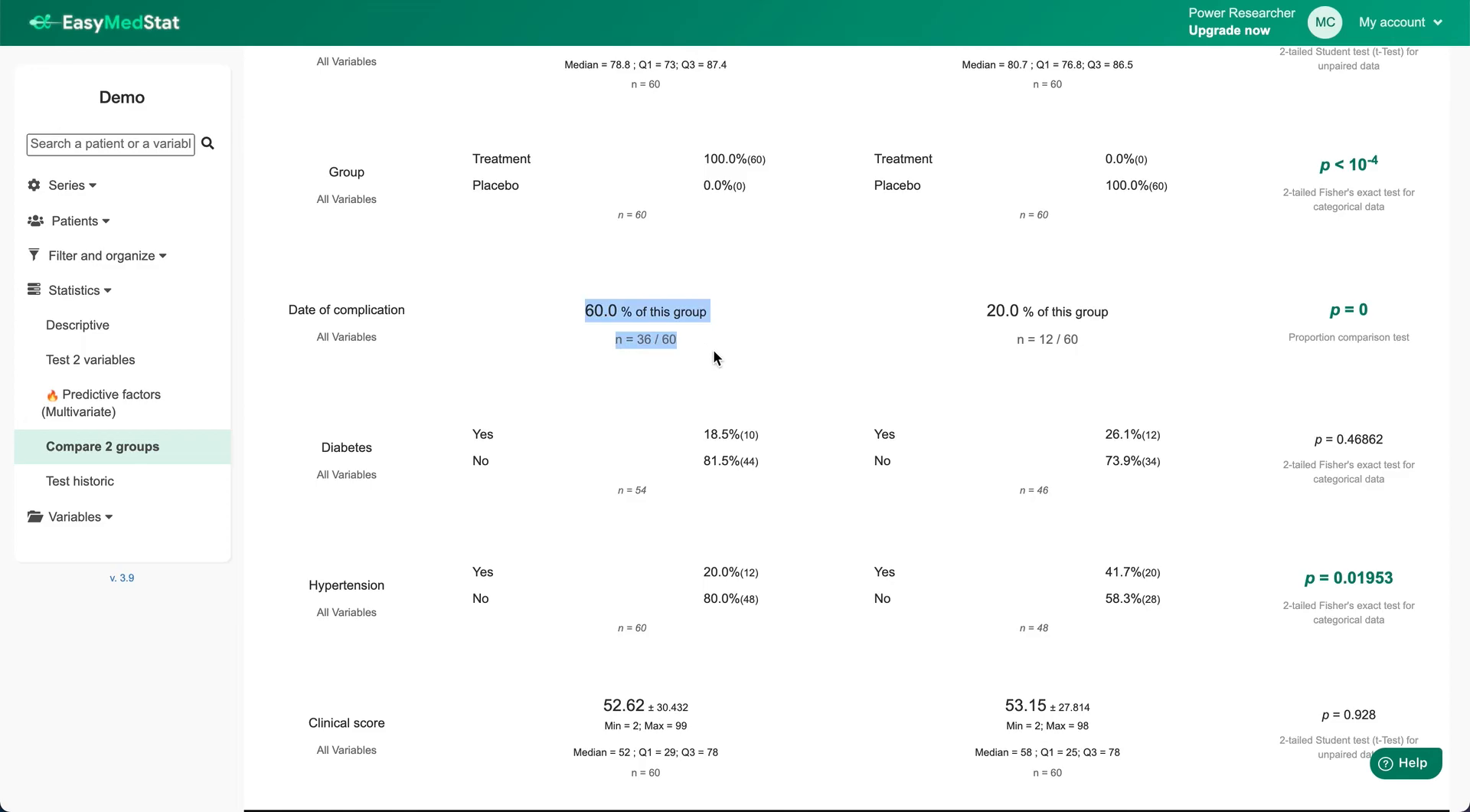
left_click_drag(983, 305, 1104, 343)
left_click(1105, 343)
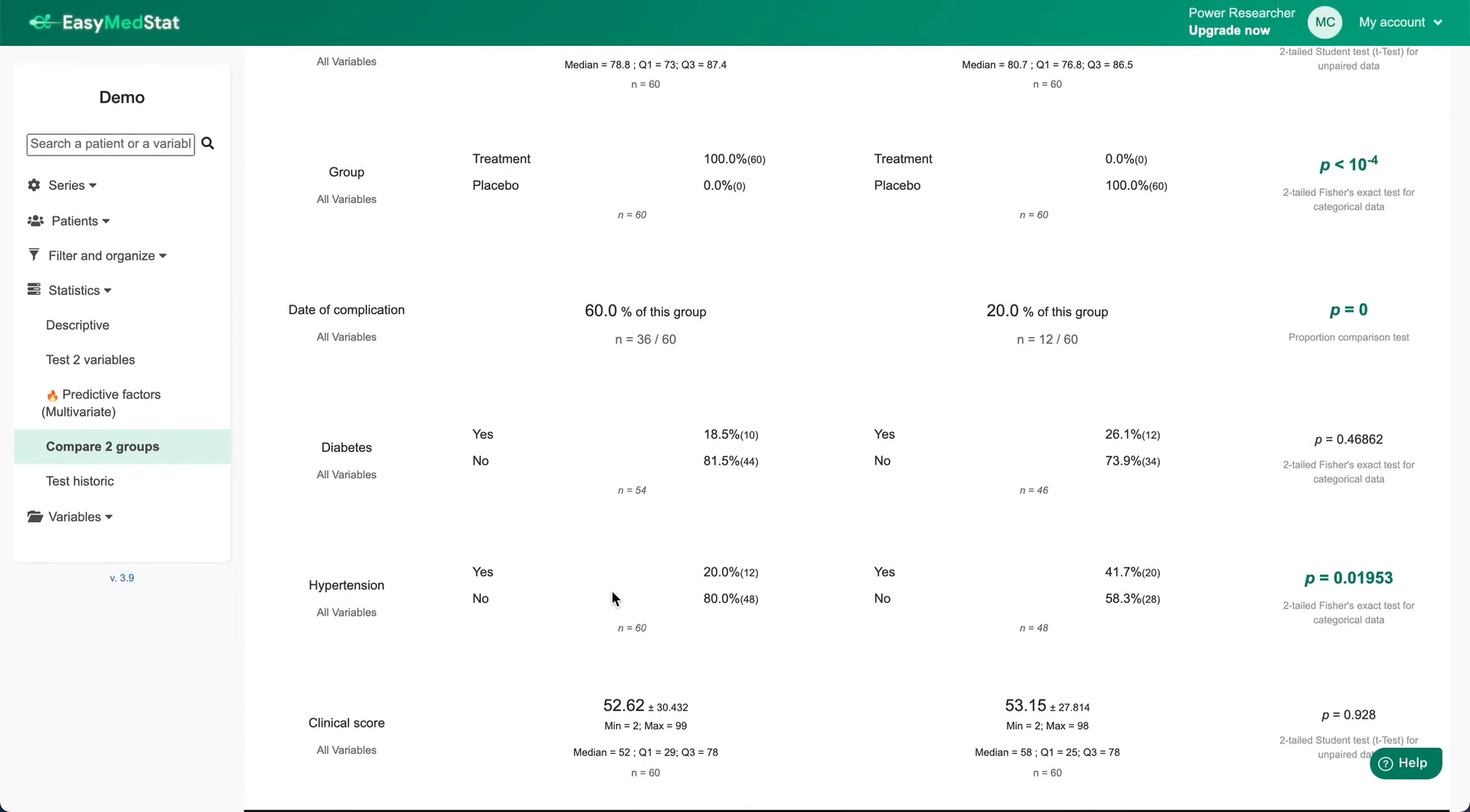
- Examine the Clinical score and Hypertension comparisons between the two groups and look over both tables again
left_click_drag(591, 697, 1109, 769)
left_click(774, 697)
left_click_drag(494, 556, 1073, 608)
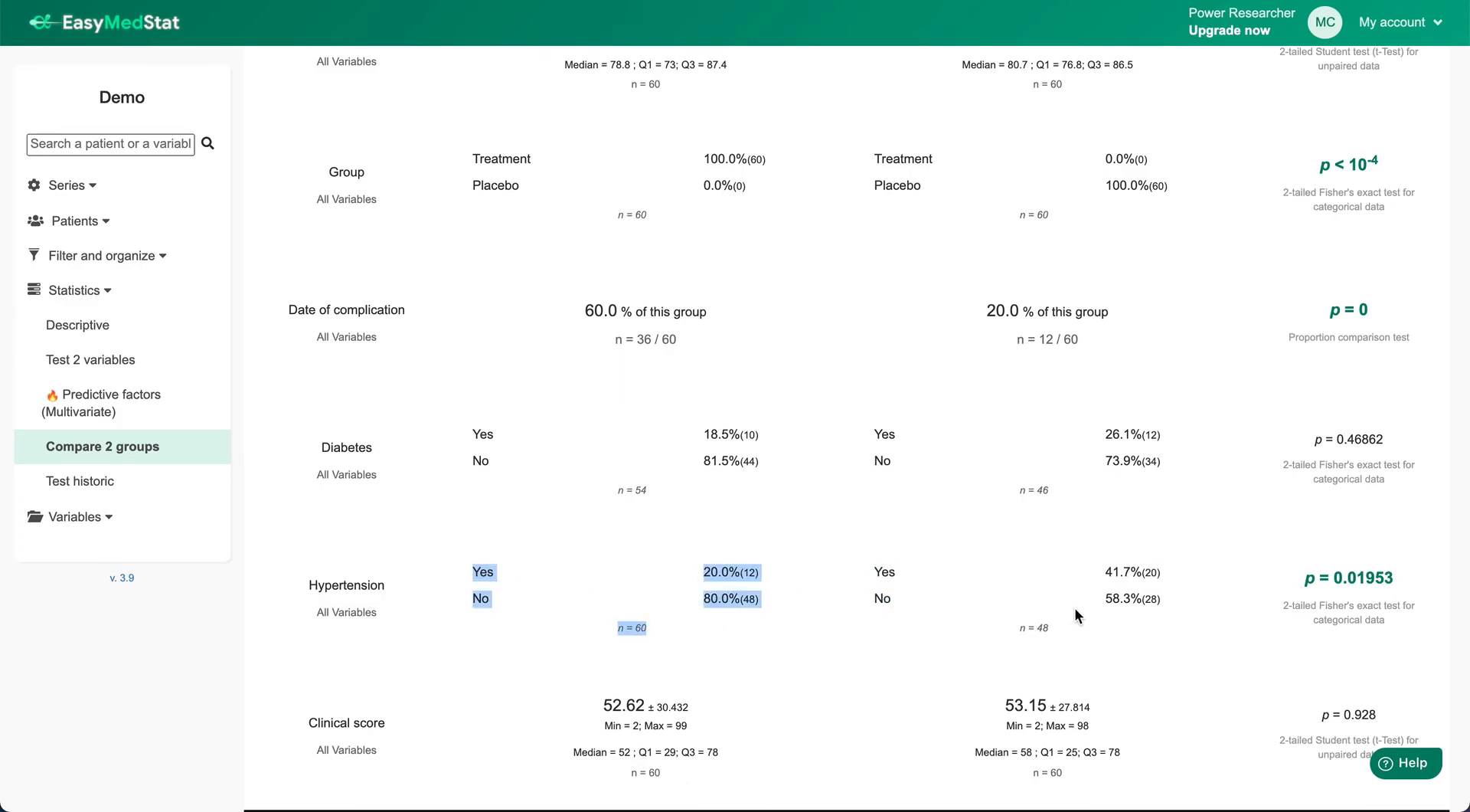
left_click(1073, 608)
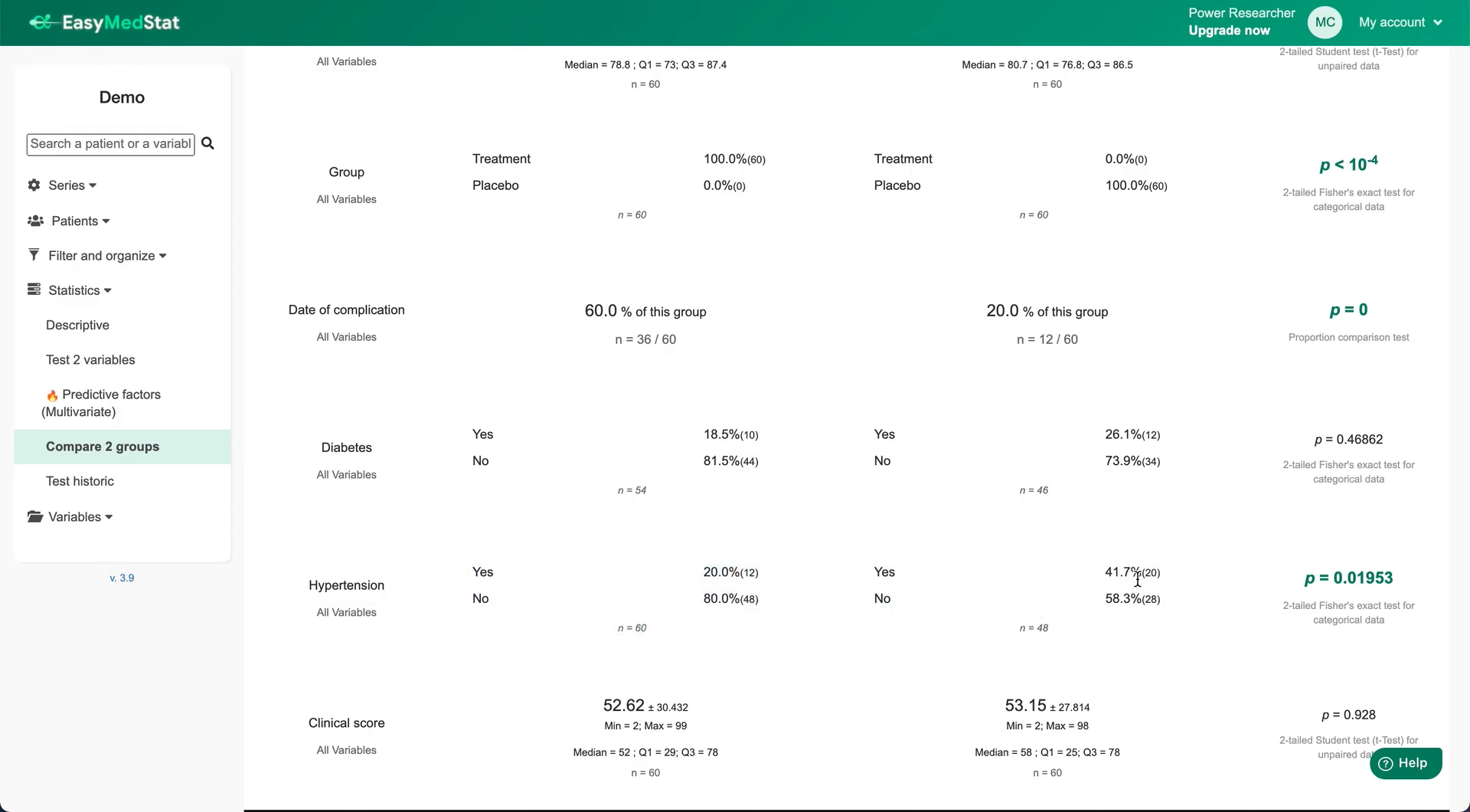
scroll(1133, 582, "up", 10)
scroll(1109, 579, "down", 2)
scroll(1109, 579, "down", 8)
scroll(637, 569, "up", 10)
scroll(637, 570, "up", 7)
scroll(637, 572, "up", 5)
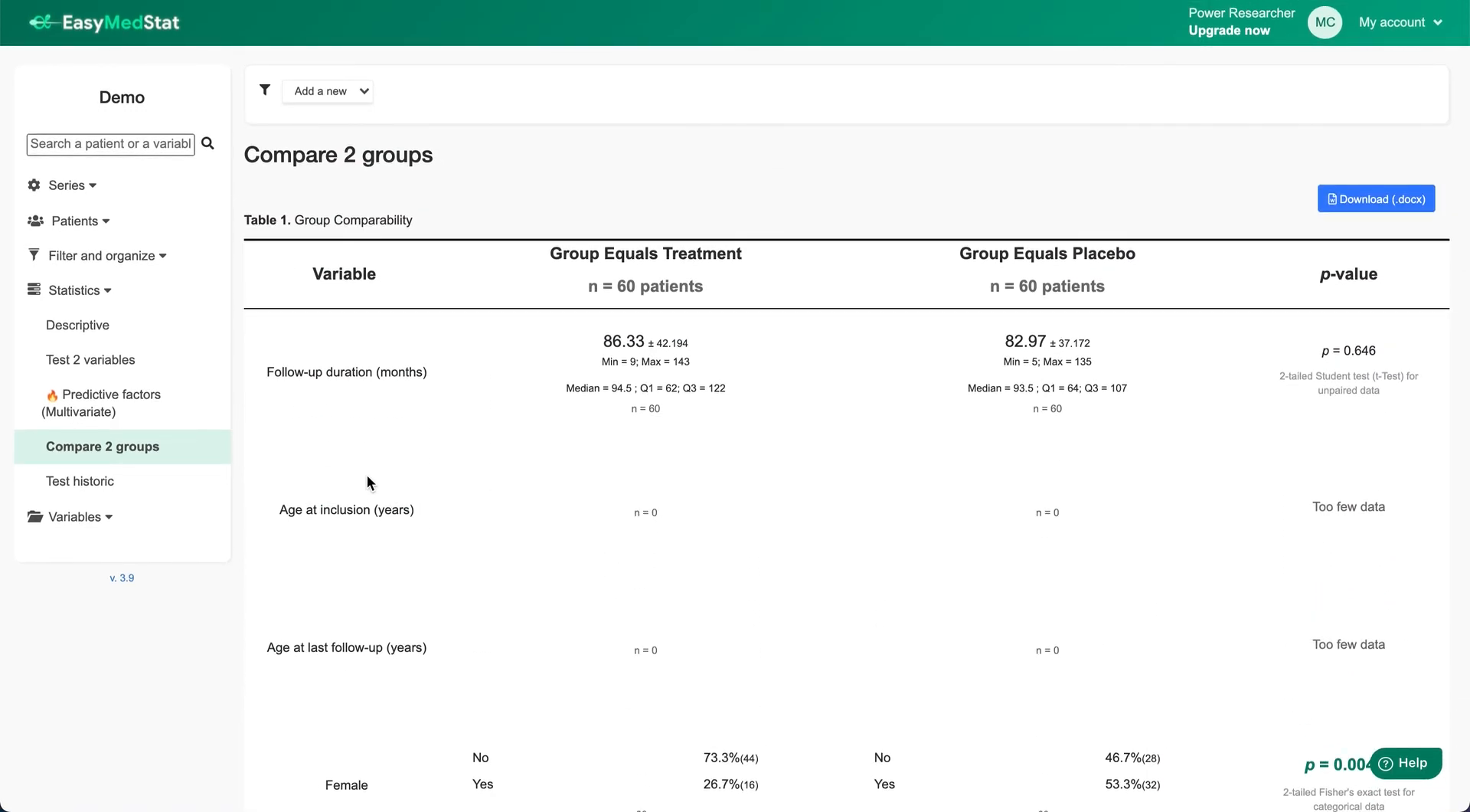
- Start a multivariate analysis of predictive factors for Clinical score with Group and Gender as explanatory variables
left_click(97, 412)
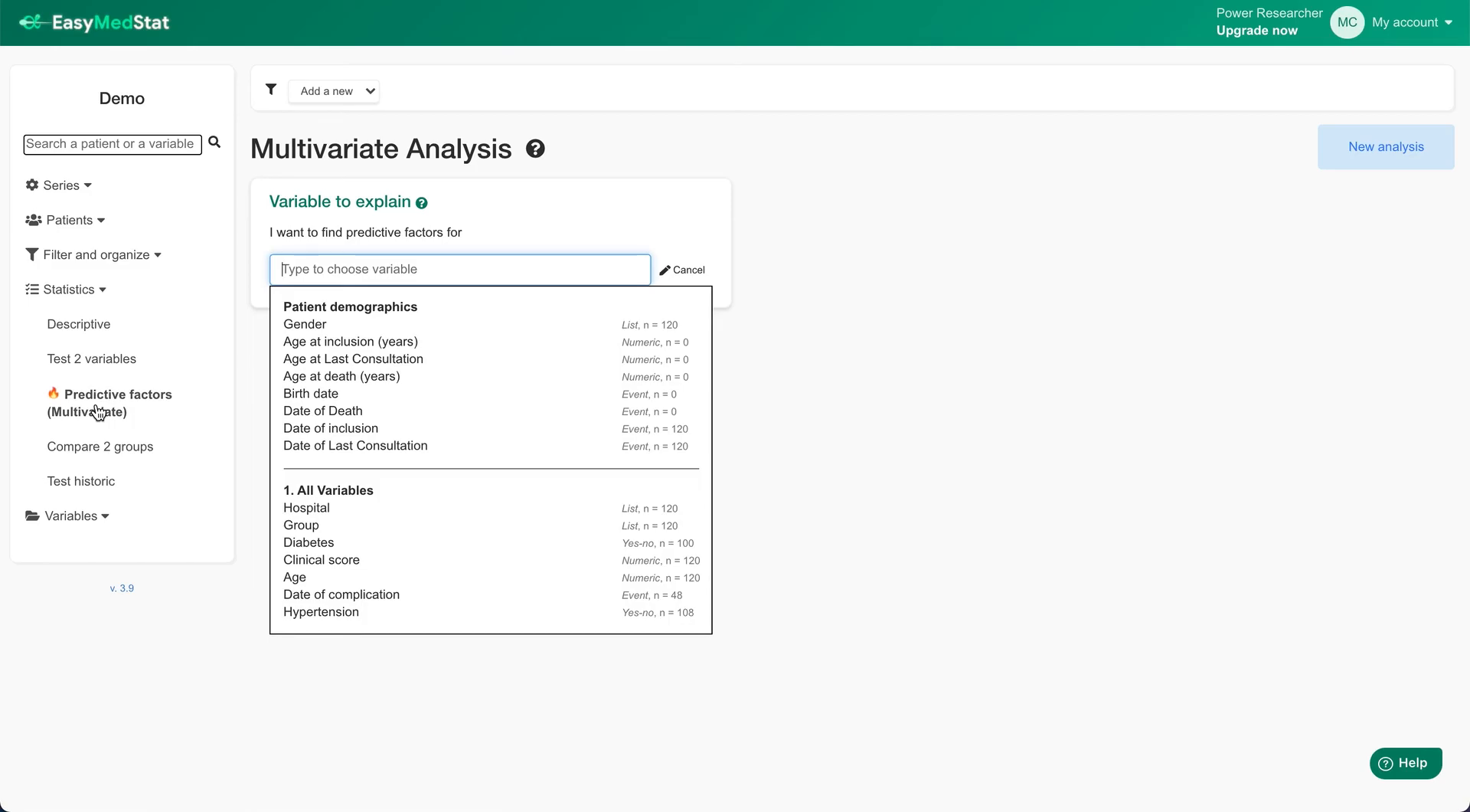
left_click(357, 563)
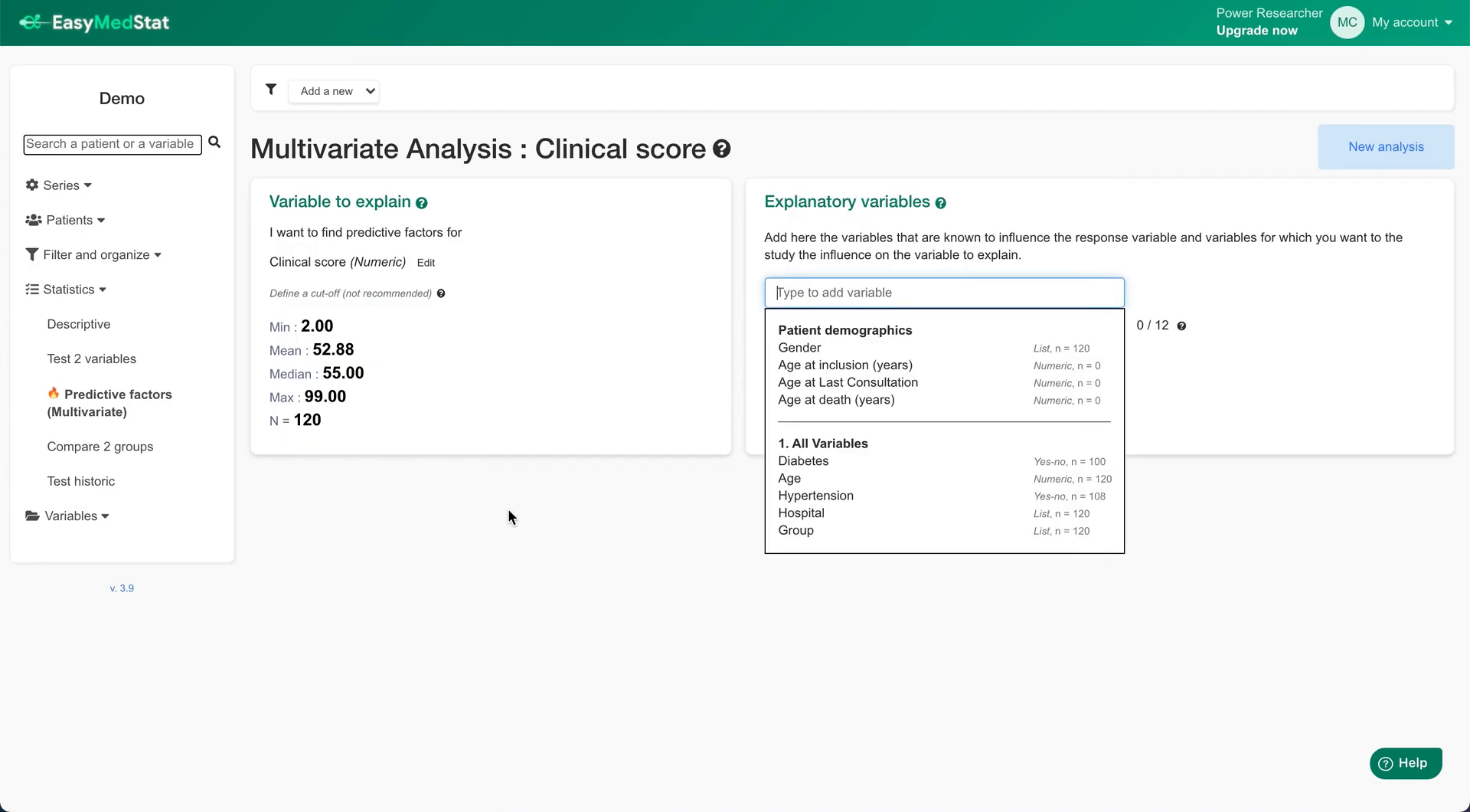
left_click(837, 536)
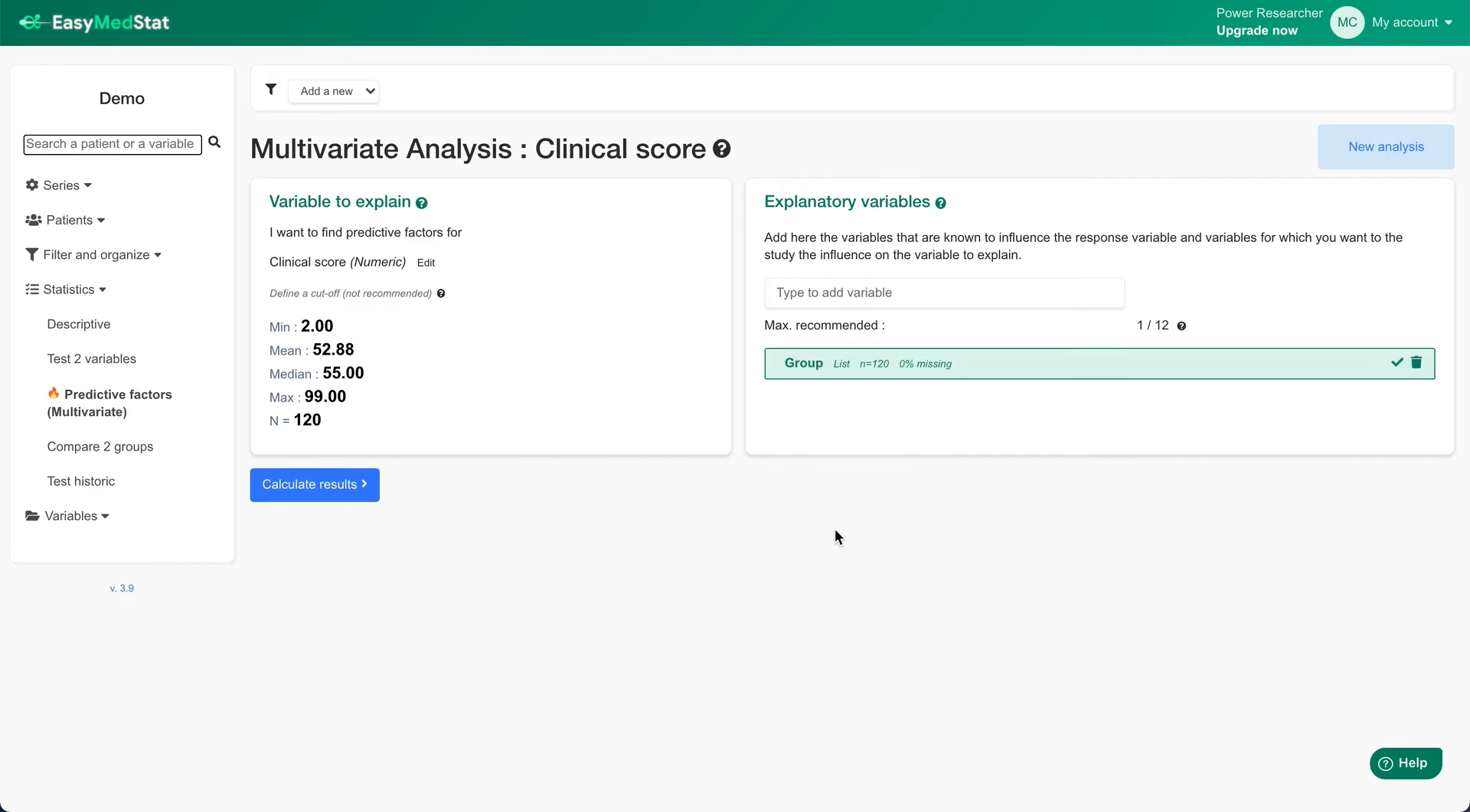
left_click(830, 291)
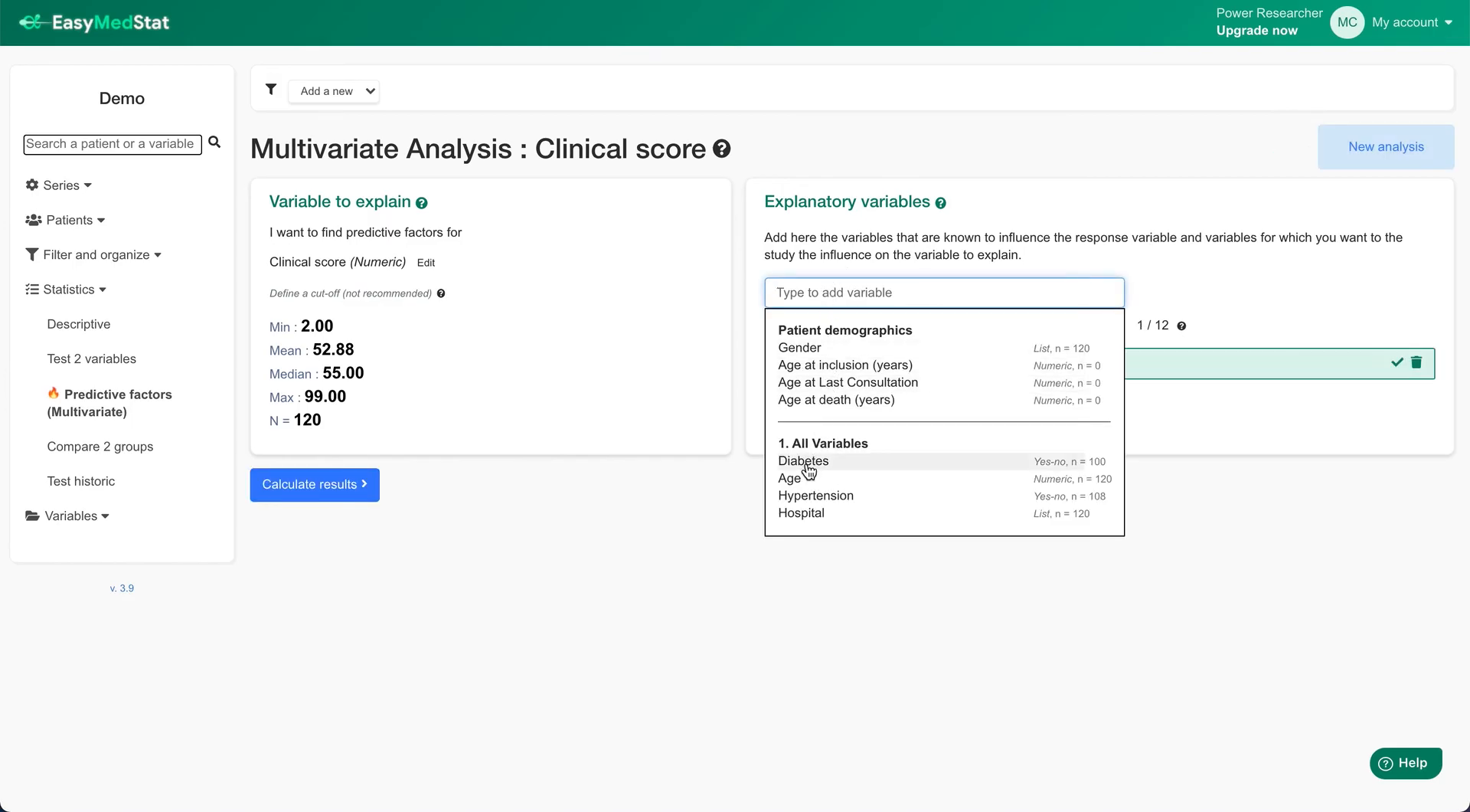
left_click(824, 349)
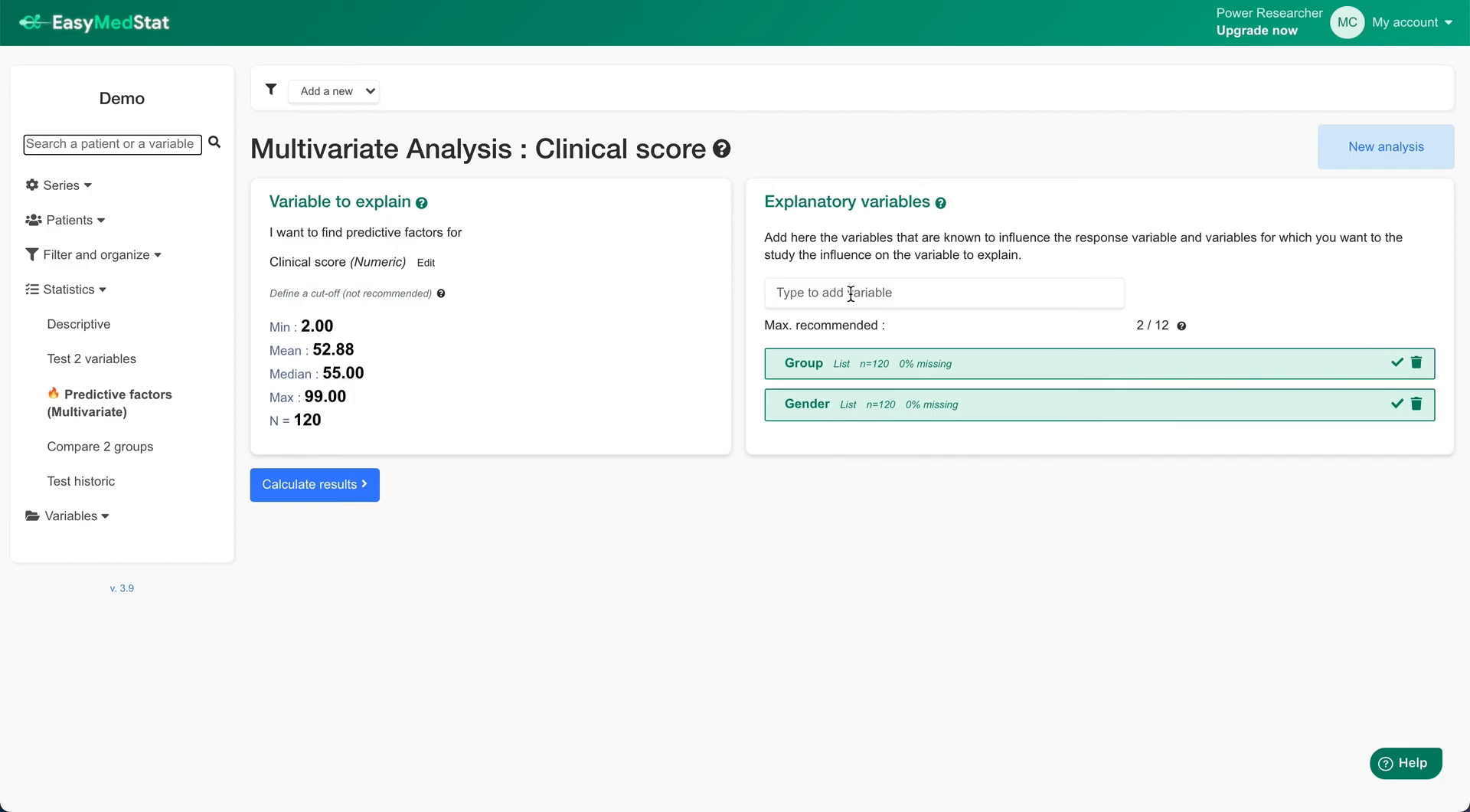
- Add Hypertension and Diabetes as explanatory variables and calculate the multivariate results
left_click(852, 294)
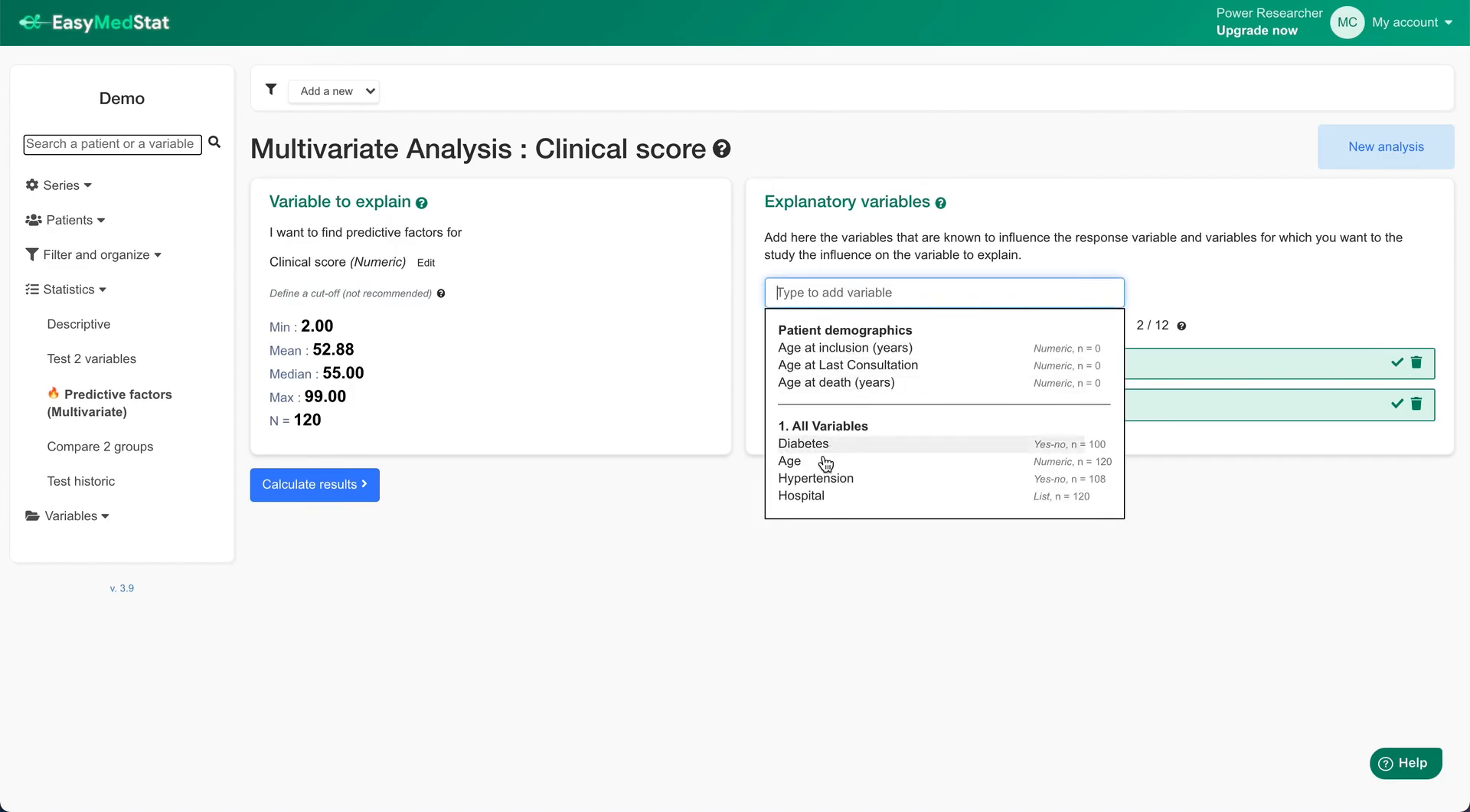
left_click(815, 480)
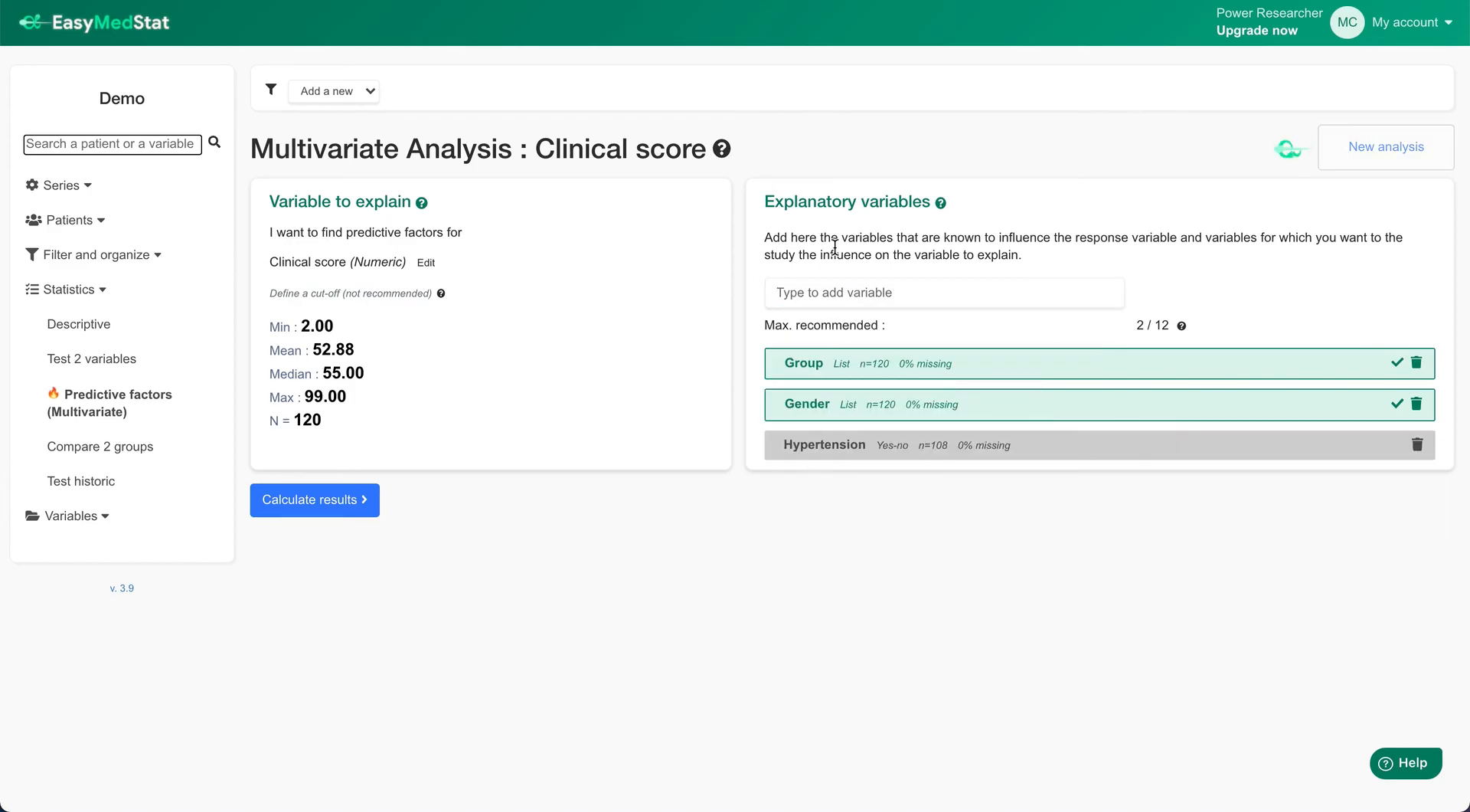
left_click(814, 296)
left_click(830, 445)
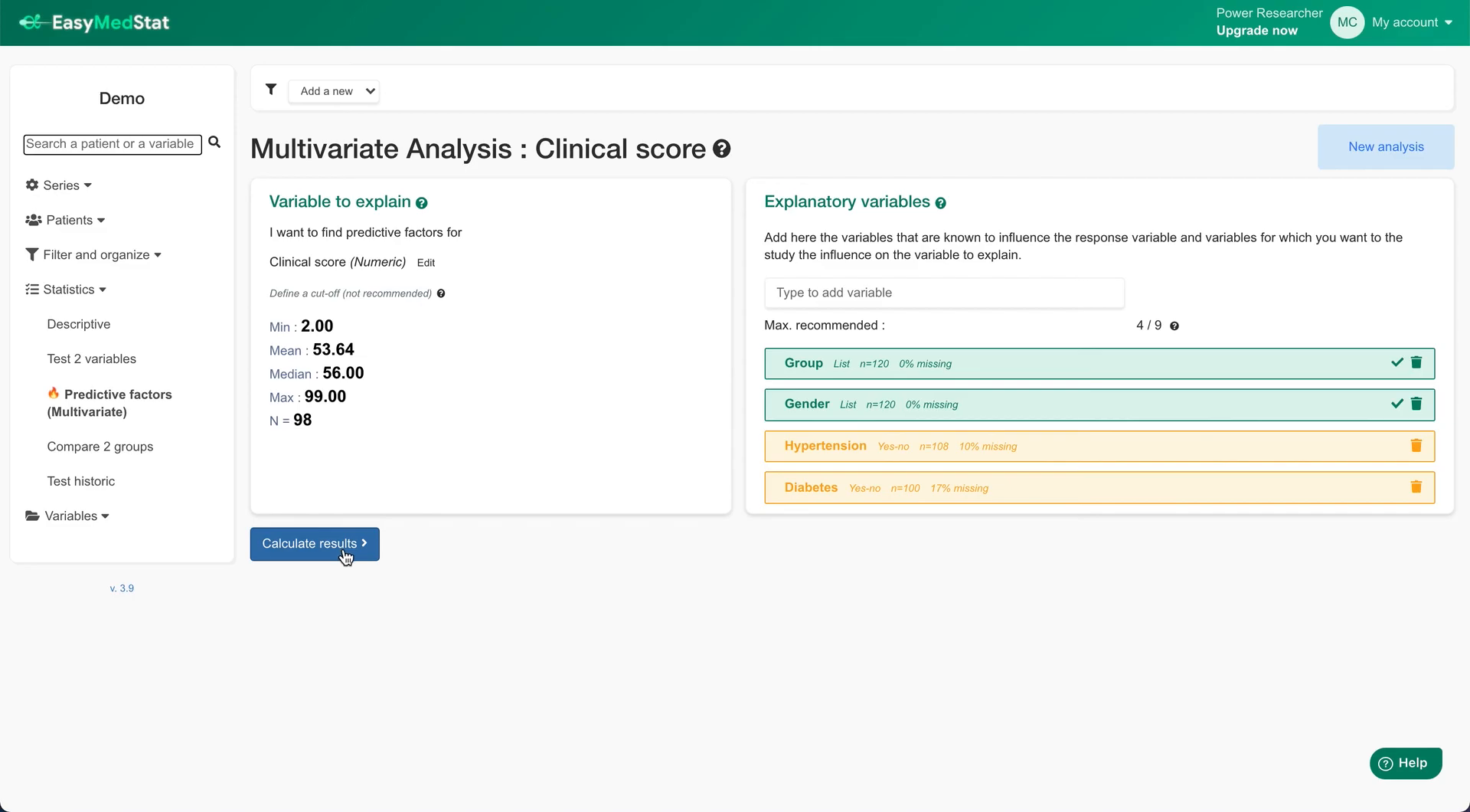
left_click(323, 561)
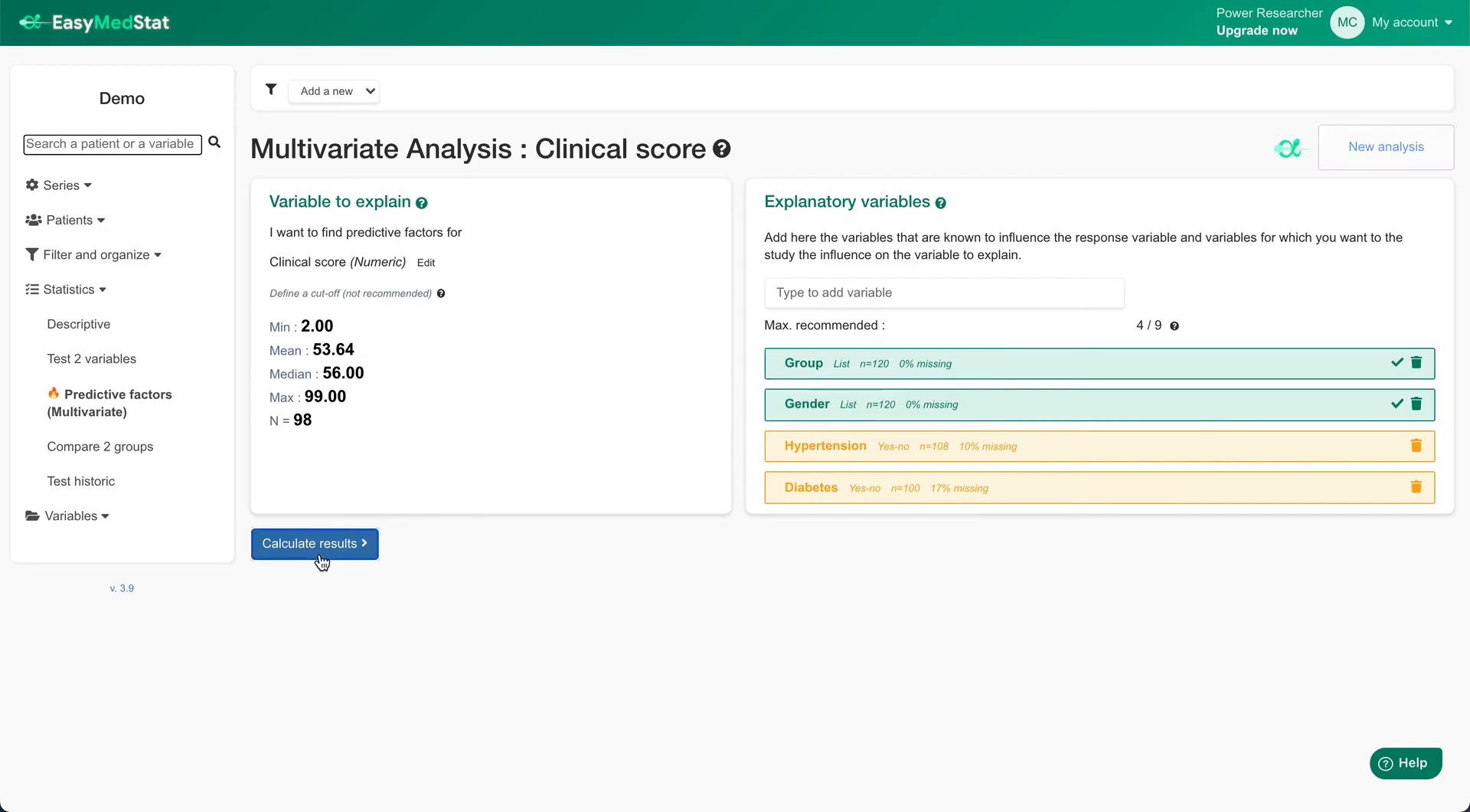
- Review the methodology quality criteria and the multivariate results table with its suggested Results and Methods texts
scroll(630, 434, "down", 1)
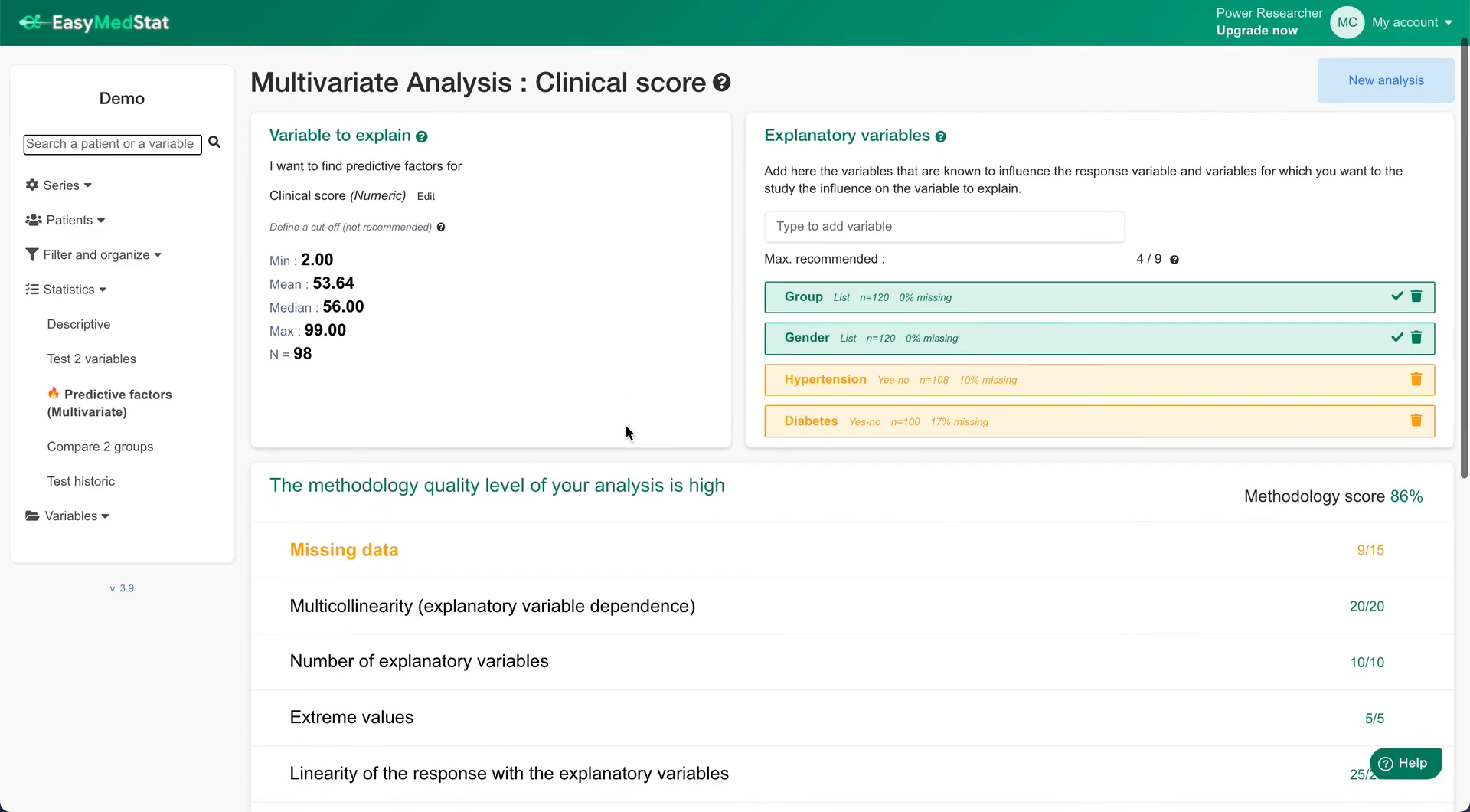
scroll(627, 428, "down", 3)
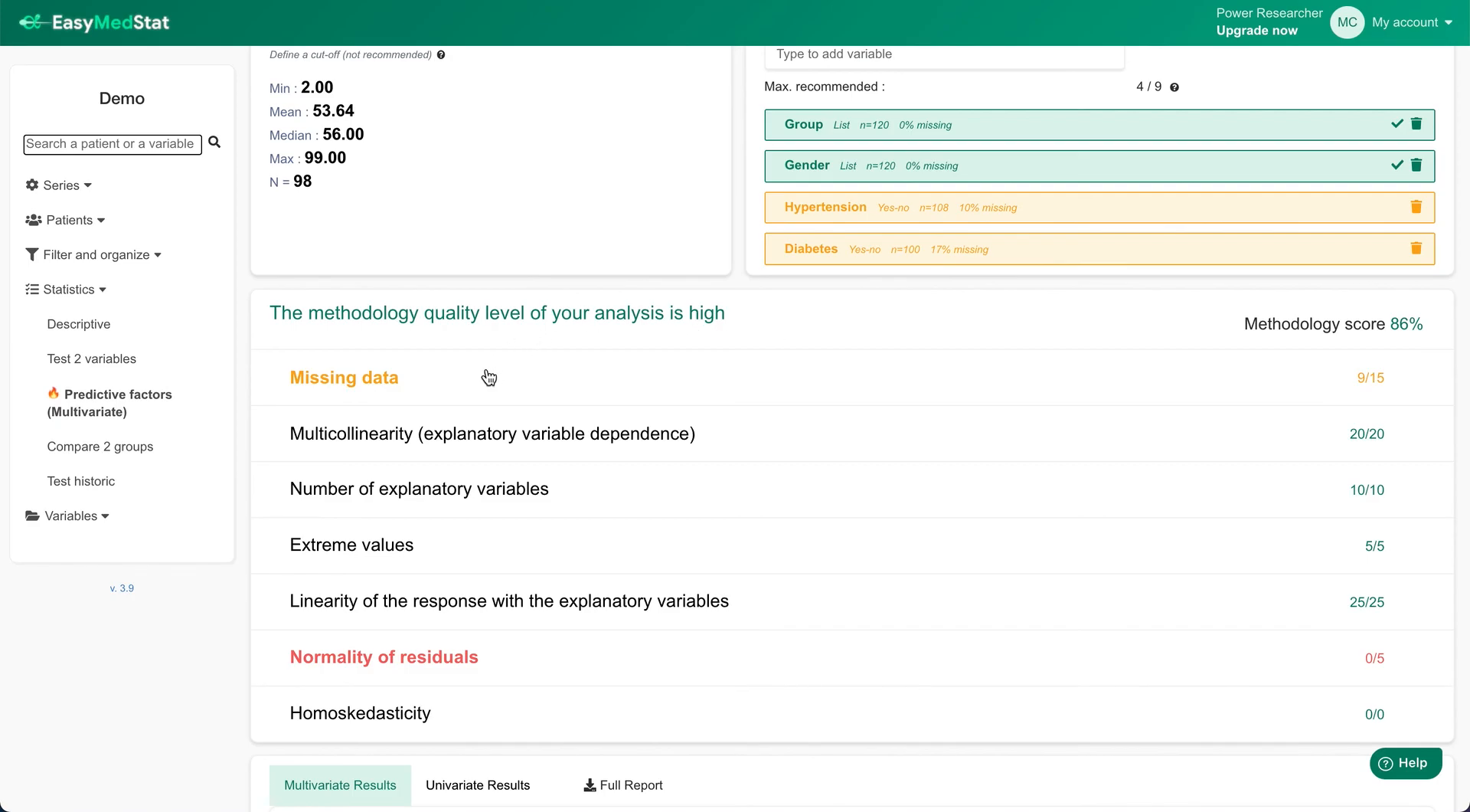
scroll(550, 369, "down", 1)
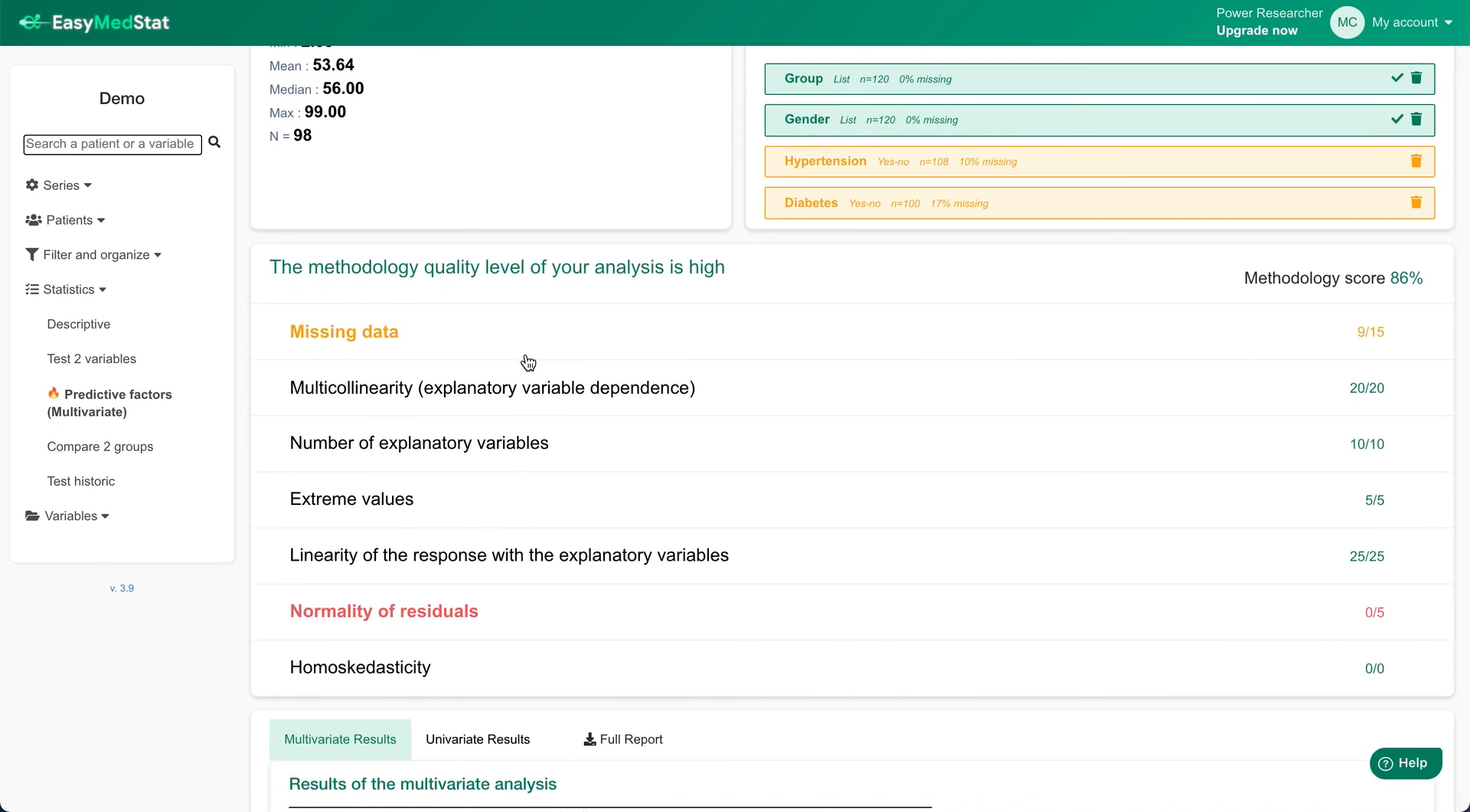
scroll(514, 429, "down", 4)
scroll(514, 429, "down", 1)
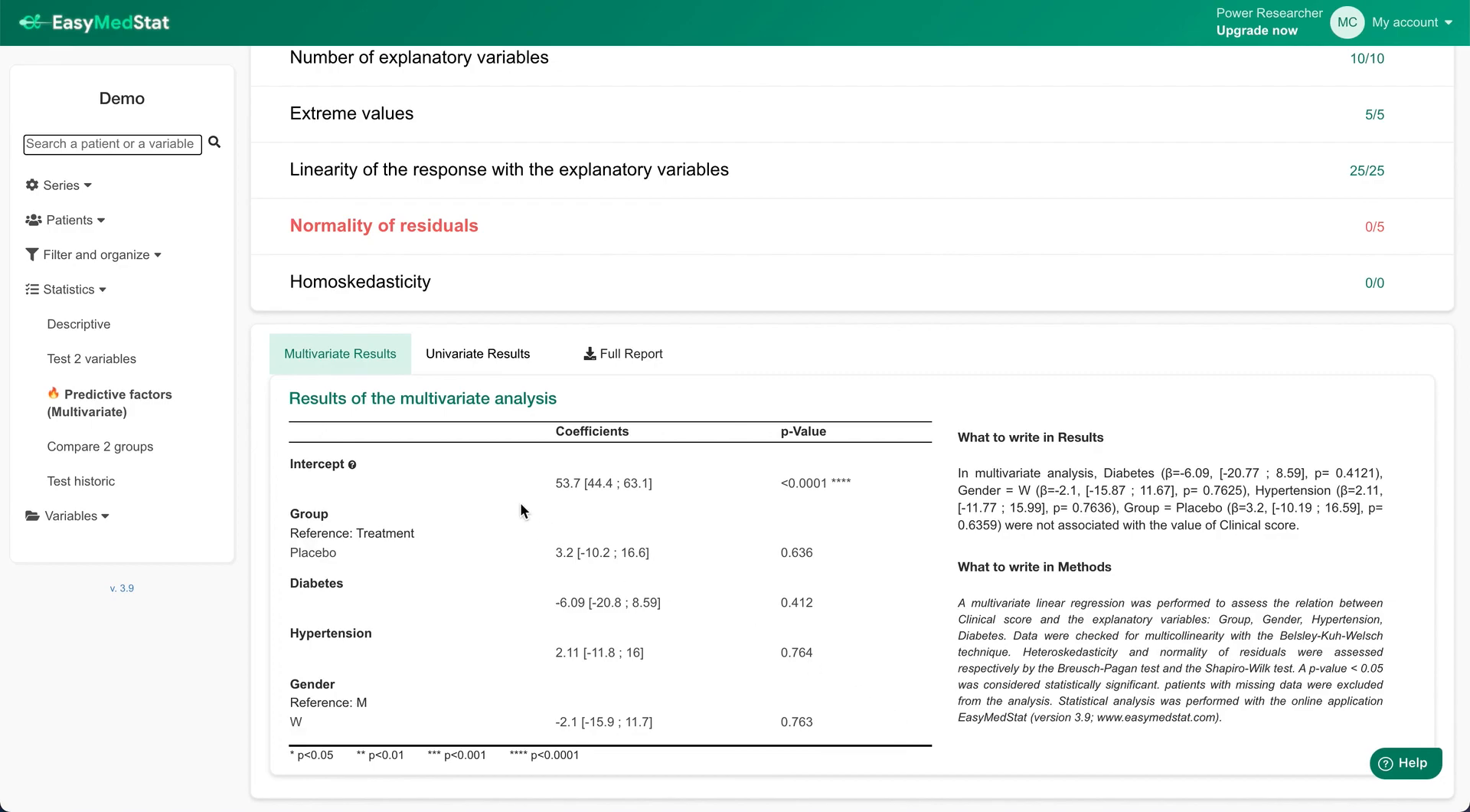
- Review the univariate results of Clinical score for Diabetes, Gender, Group and Hypertension
left_click(466, 353)
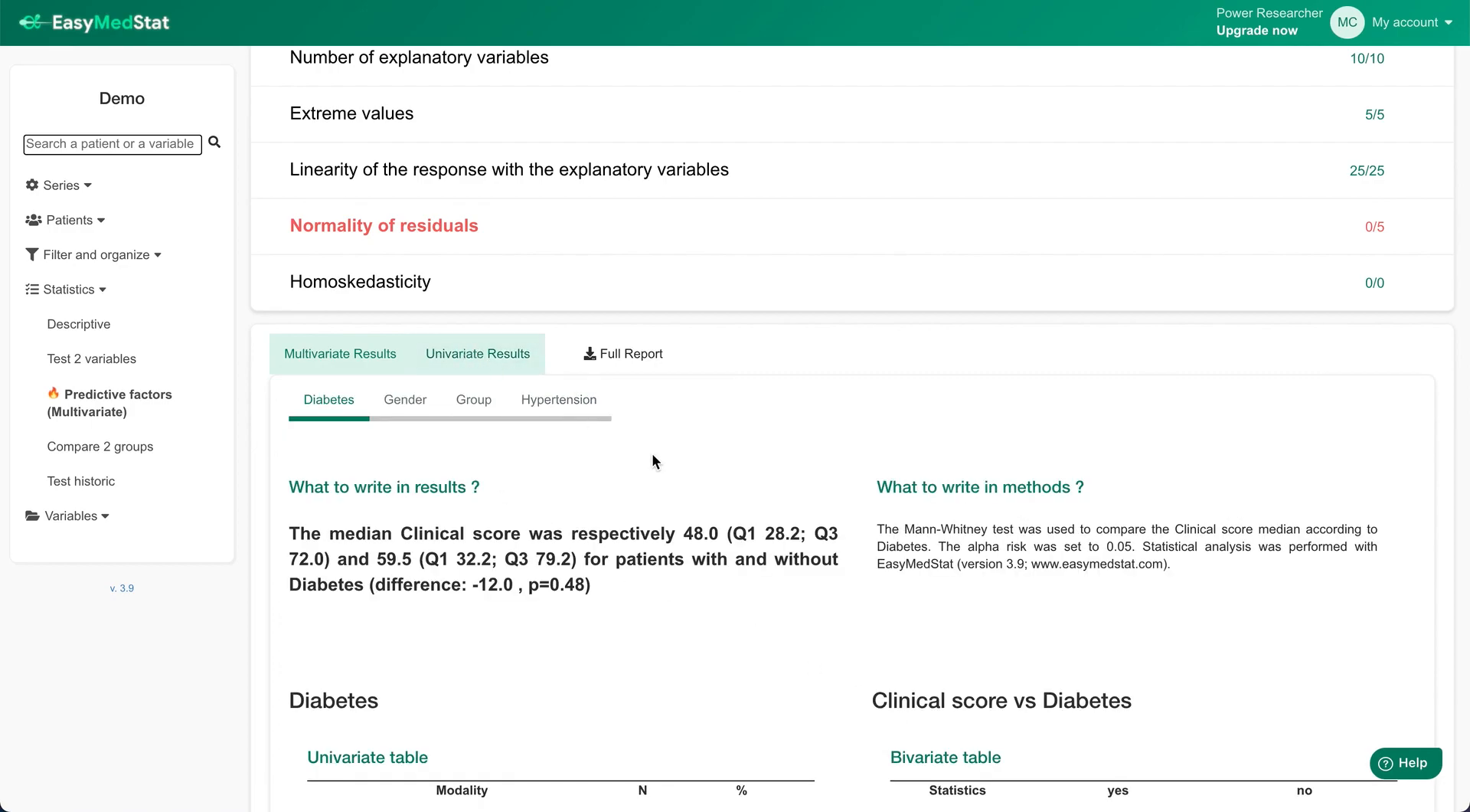
scroll(650, 452, "down", 2)
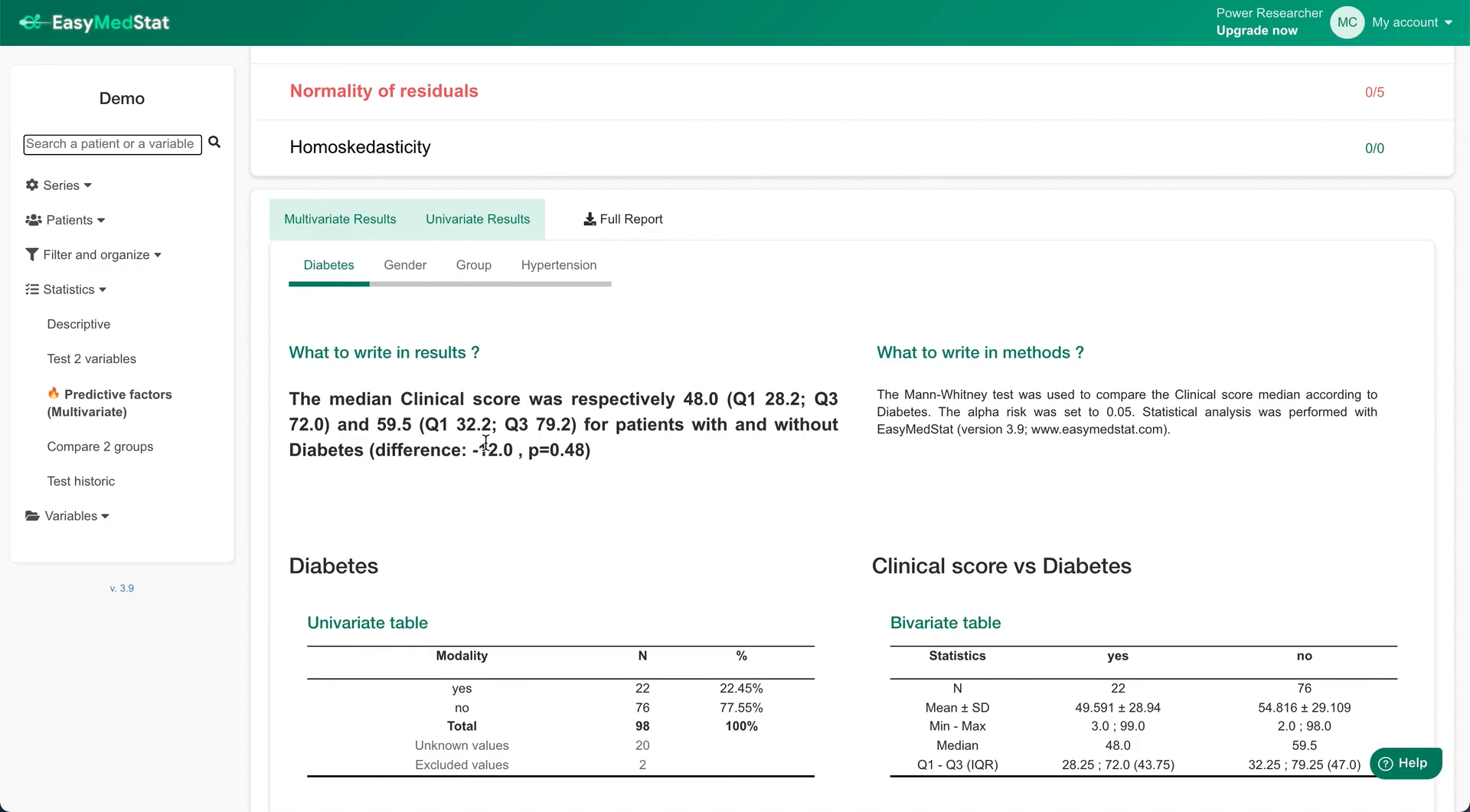
scroll(485, 442, "down", 3)
scroll(600, 320, "up", 3)
left_click(399, 264)
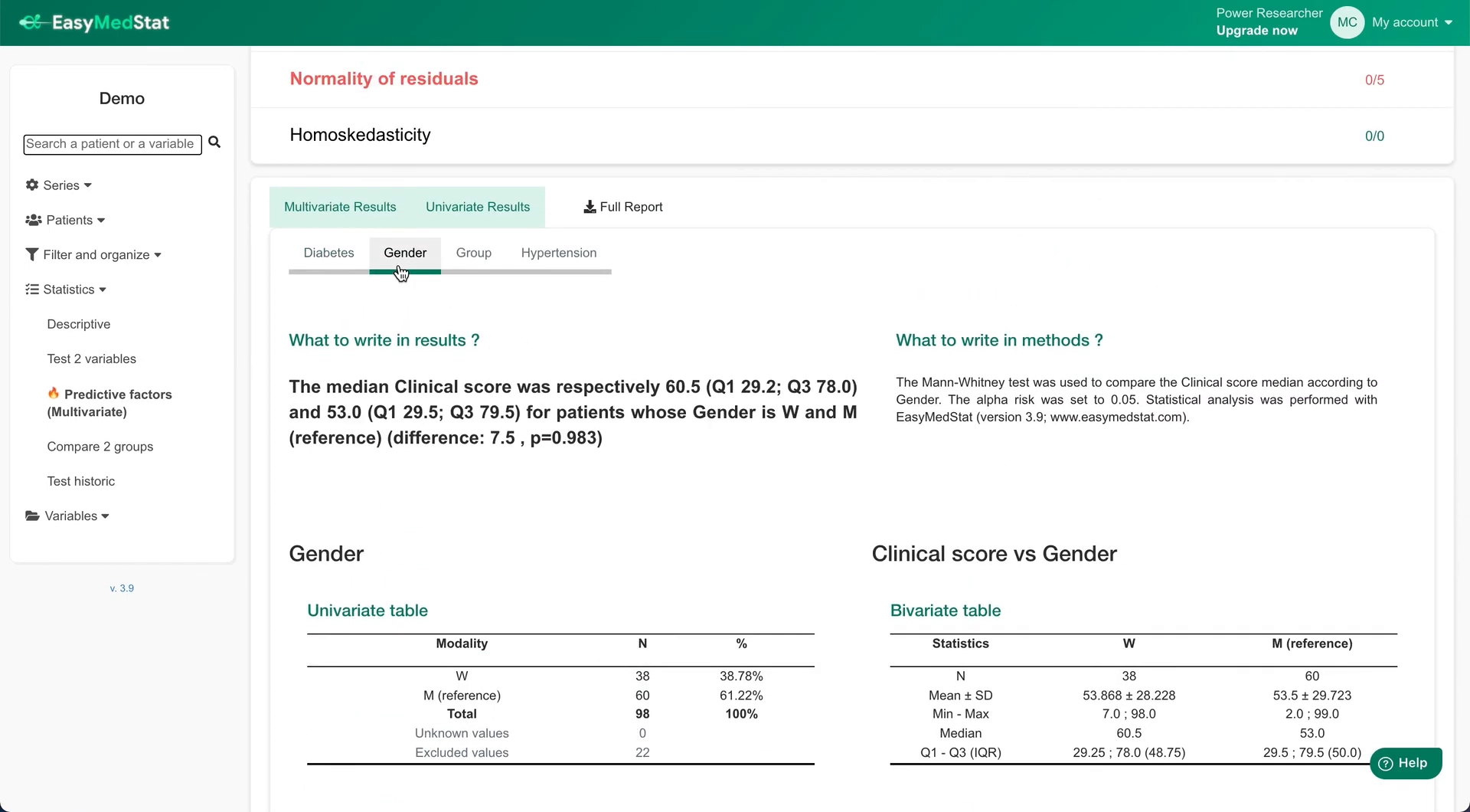
left_click(453, 262)
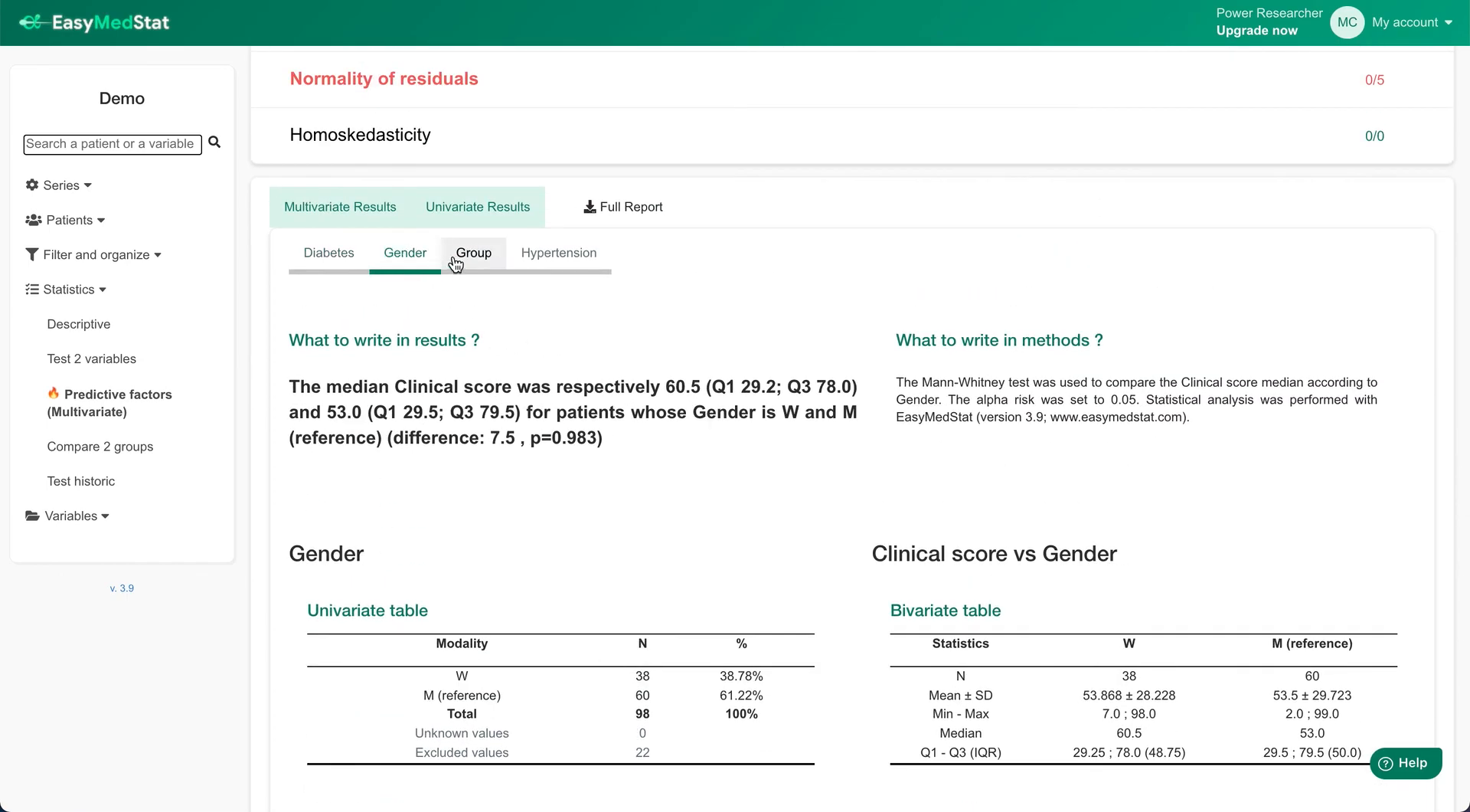
left_click(520, 268)
scroll(513, 380, "down", 4)
scroll(513, 380, "down", 11)
scroll(513, 380, "up", 19)
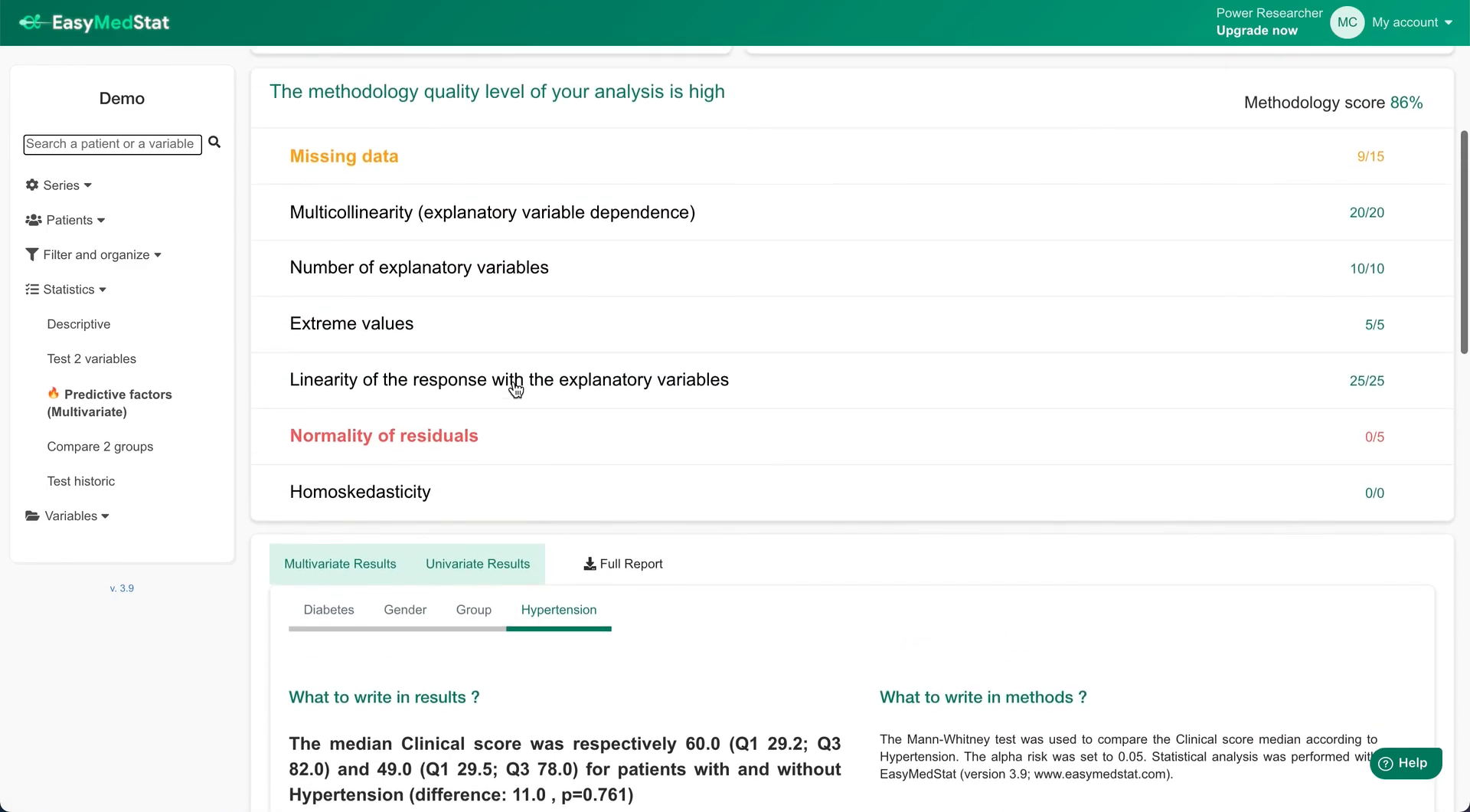
scroll(513, 388, "up", 6)
- Return to the descriptive statistics and cancel the pending comparison of the Treatment and Placebo groups
left_click(113, 331)
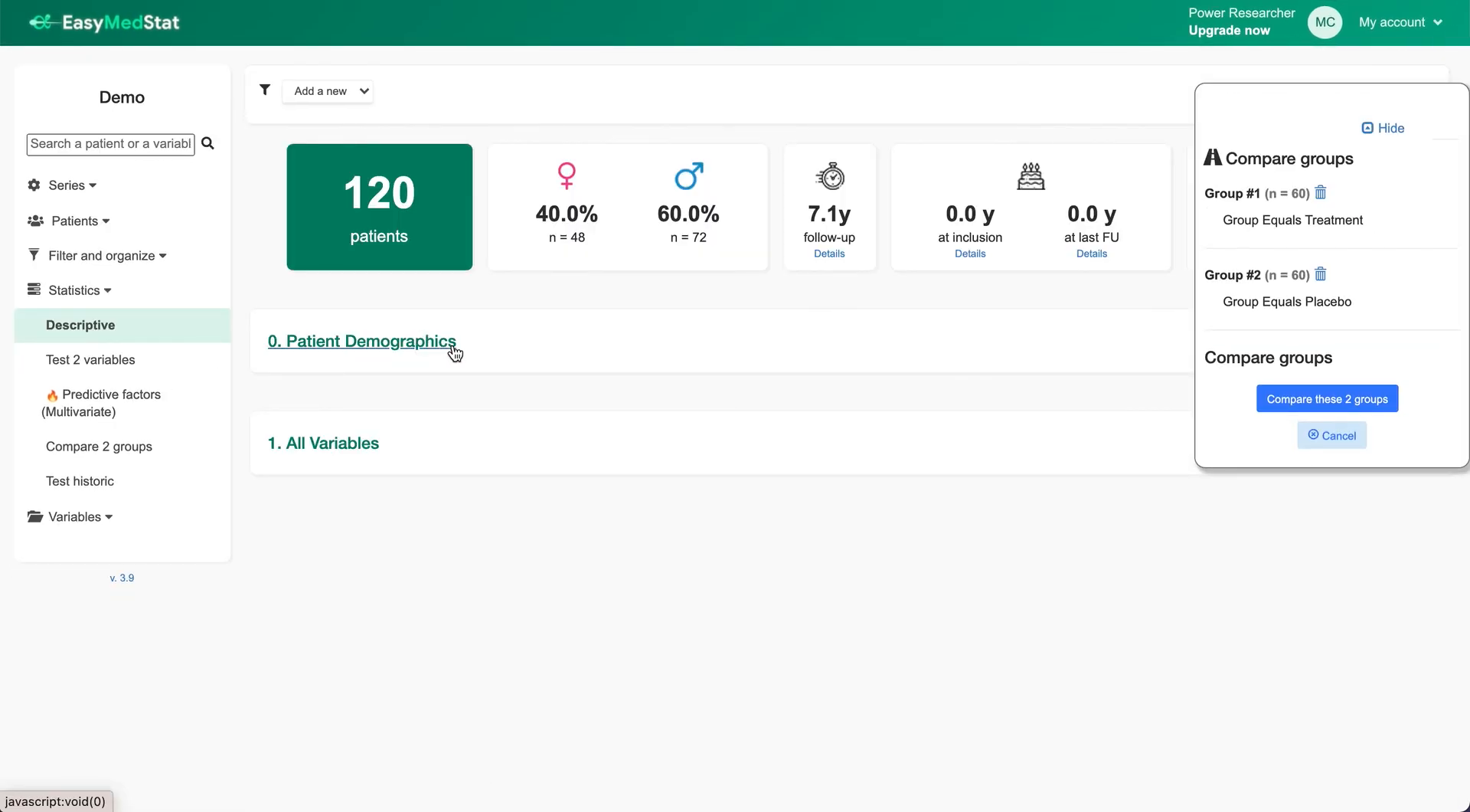
left_click(1345, 448)
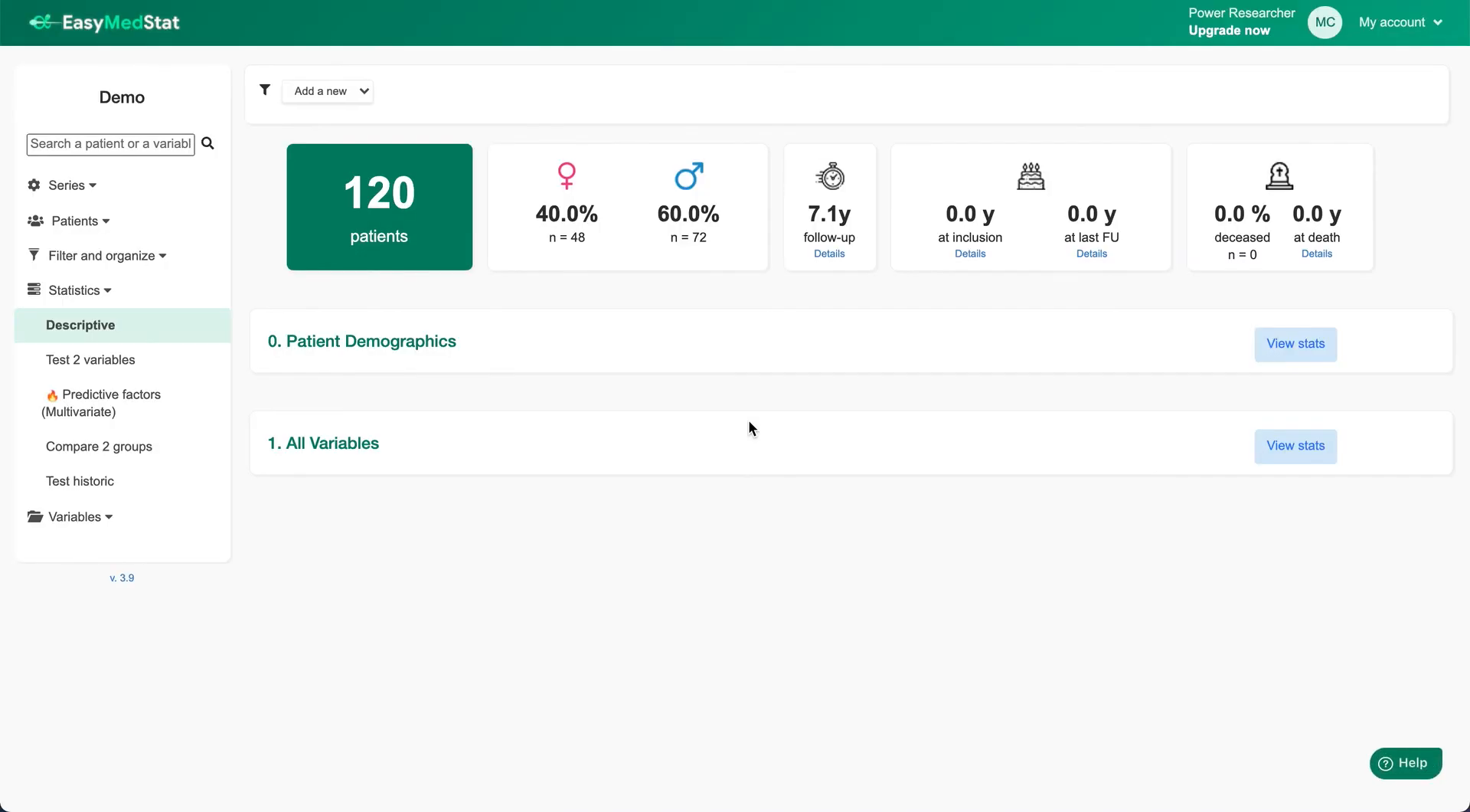